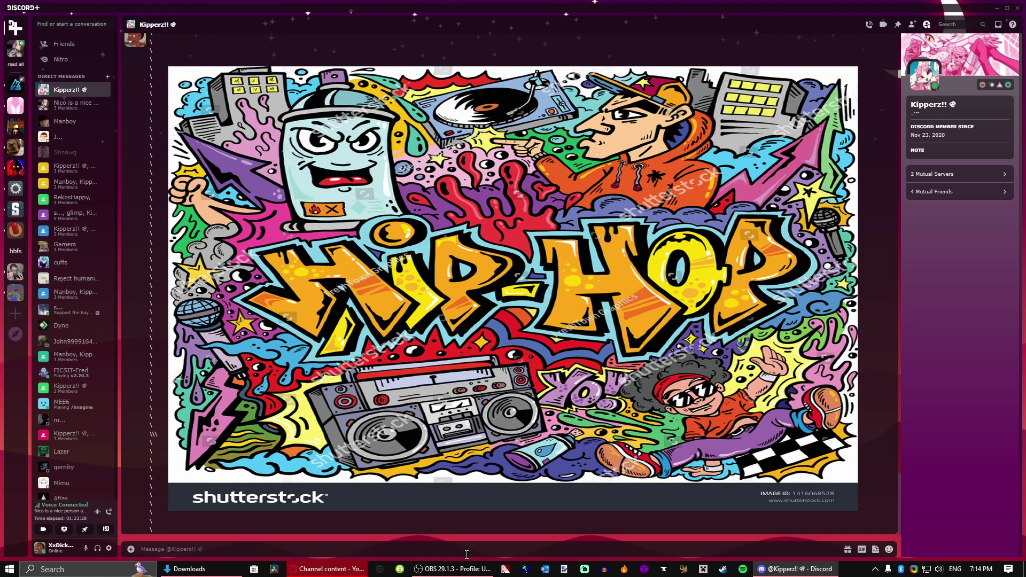
- Open a new browser tab, and create a blank 1000 × 1000 pixel image in paint.net
left_click(328, 569)
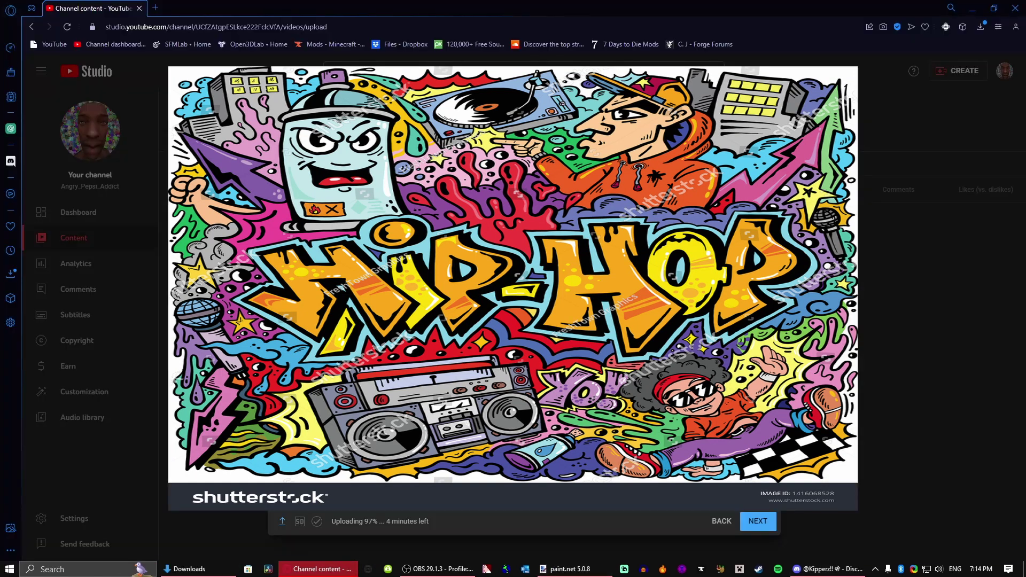
left_click(155, 6)
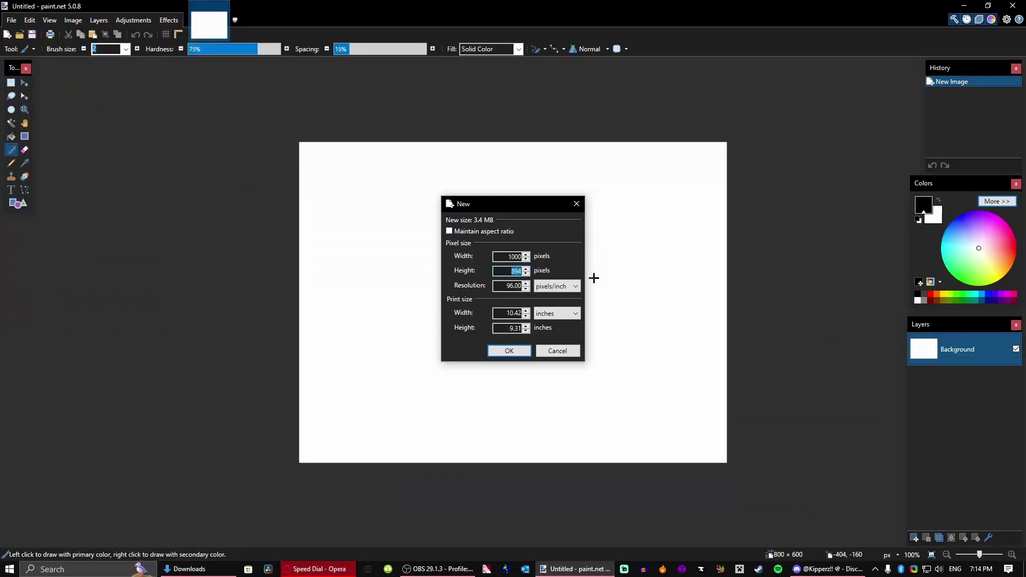
key("Return")
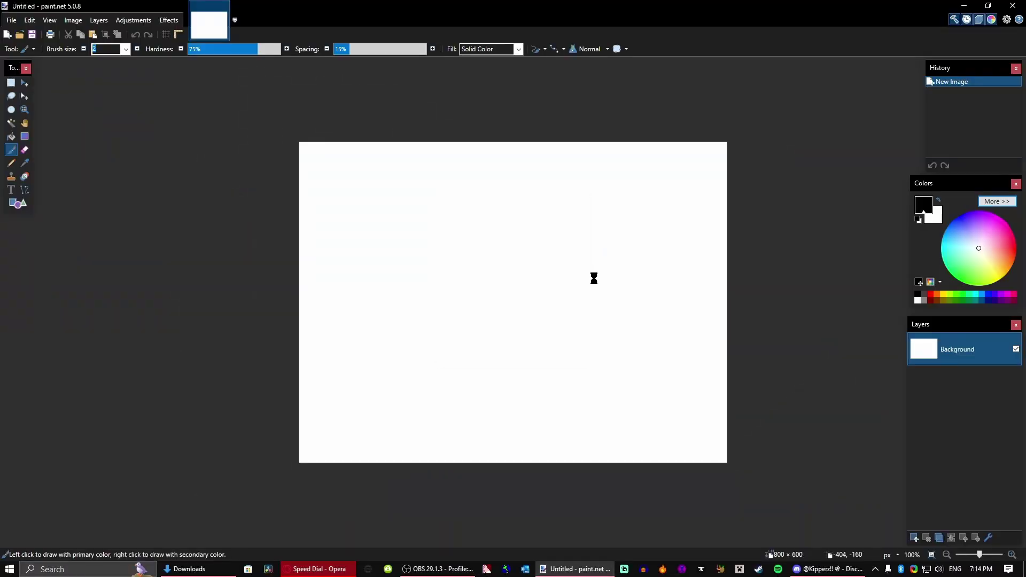
left_click_drag(544, 358, 419, 529)
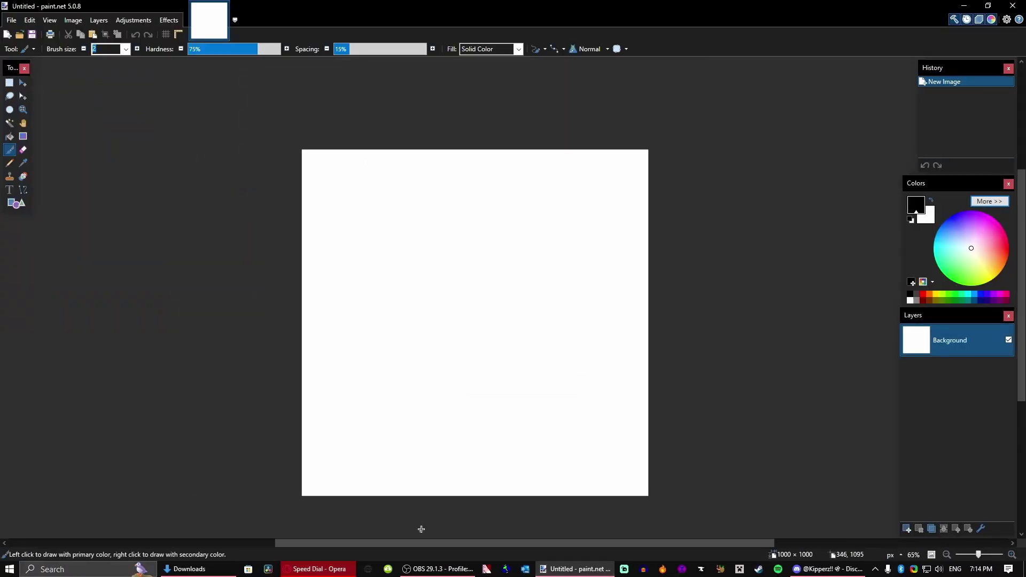
- Switch to the browser and search Google Images for "2006 minivan", changing the query to "2003 minivan"
left_click(319, 569)
right_click(319, 569)
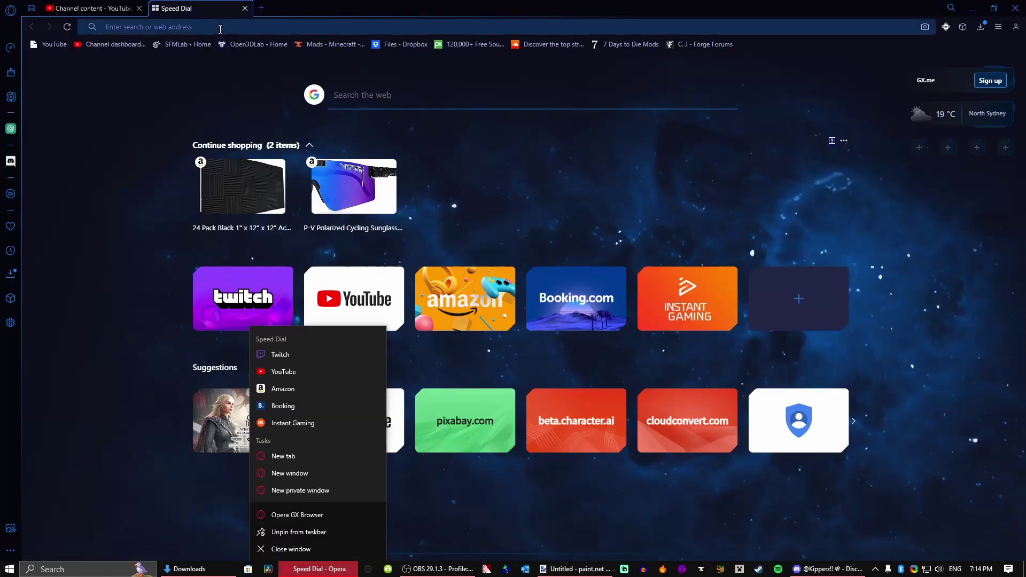
left_click(220, 28)
type("mjn")
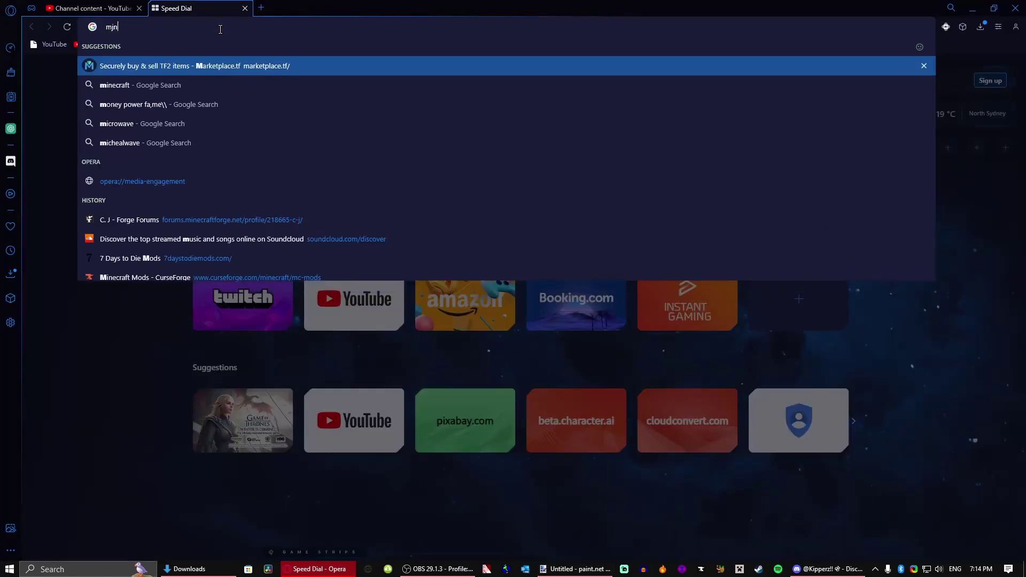
type("iniva")
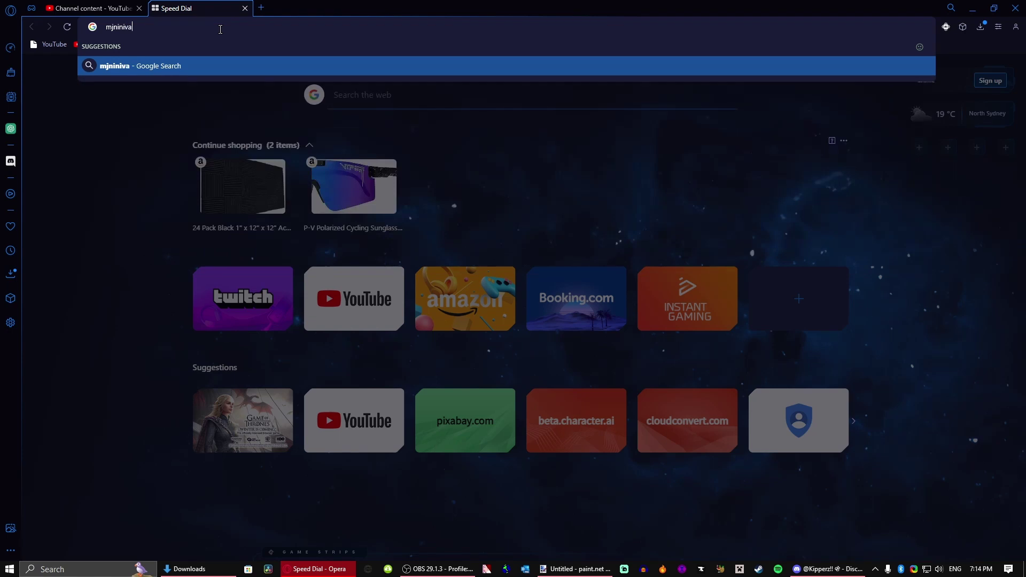
type("n")
key("Return")
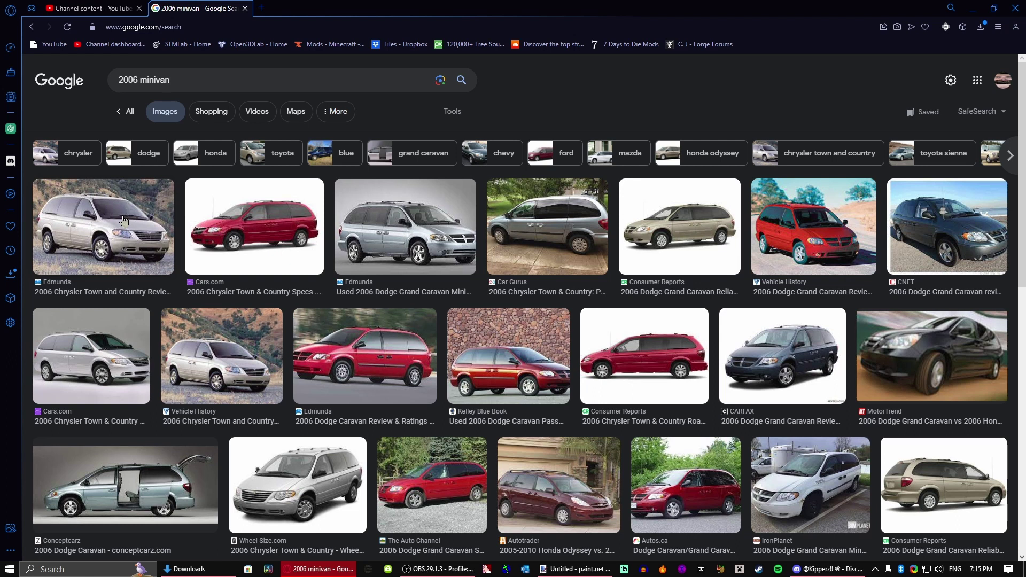
left_click(140, 79)
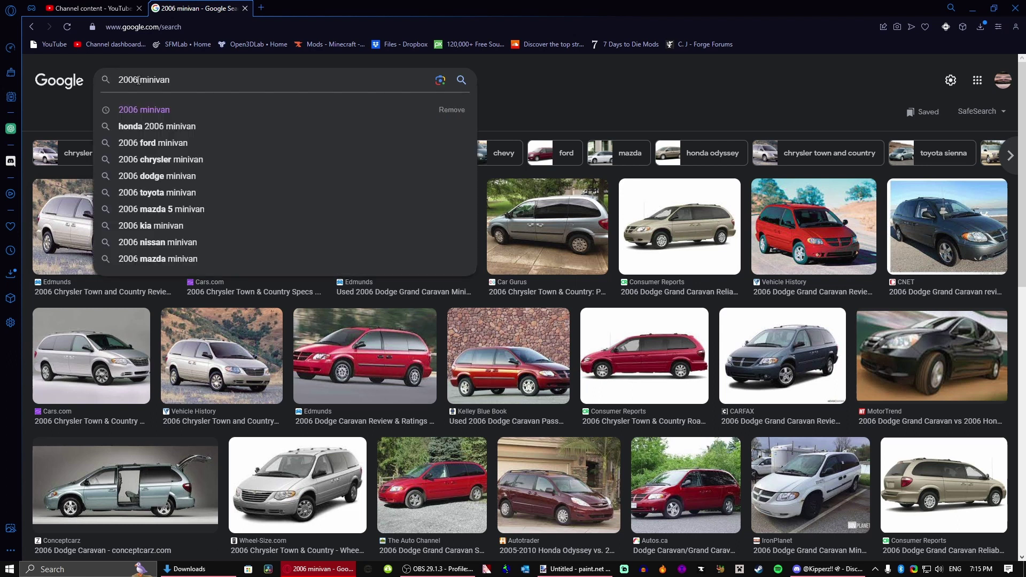
key("Return")
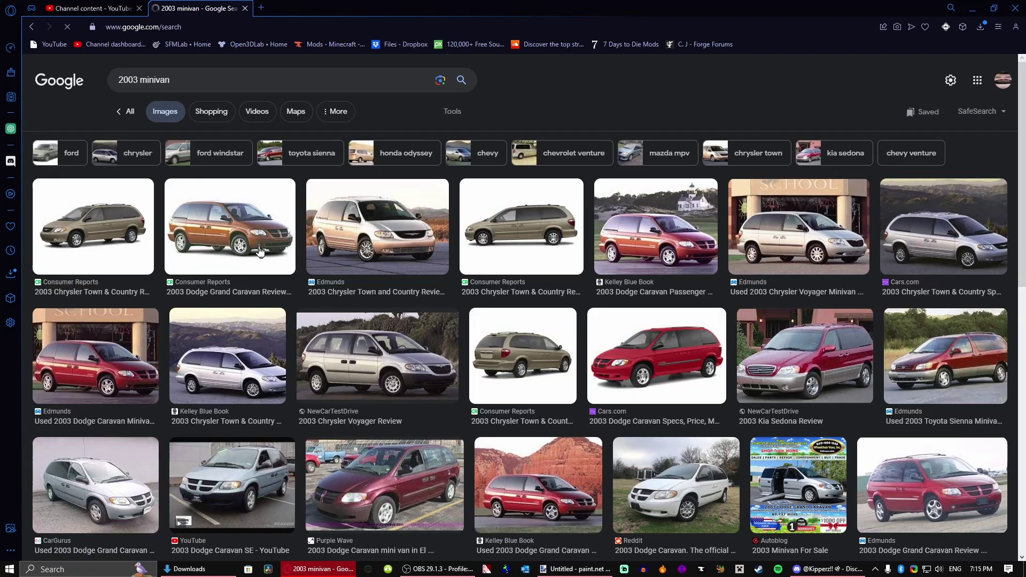
- Save the brown 2003 Dodge Grand Caravan picture from Consumer Reports to the Downloads folder
left_click(260, 251)
right_click(814, 259)
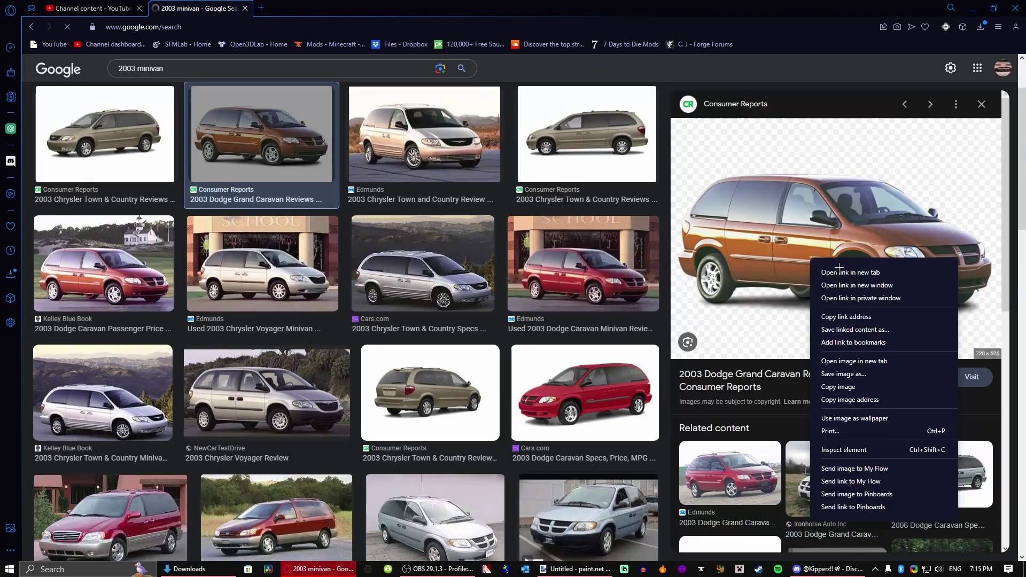
right_click(822, 228)
left_click(871, 343)
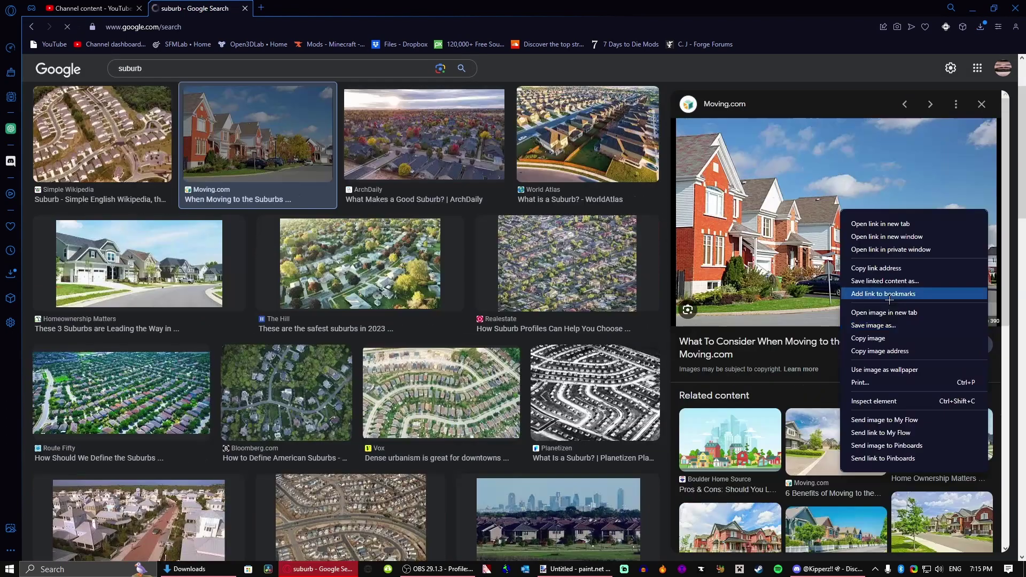
- Search for "suburb" and save the Moving.com picture of the red-brick street as houses-neighborhood.webp
left_click(887, 333)
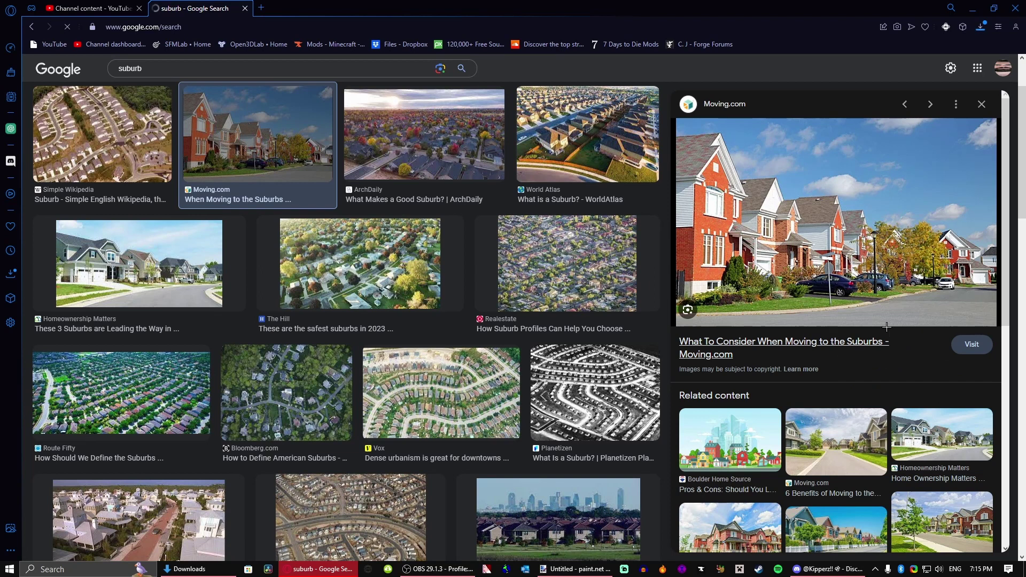
key("Return")
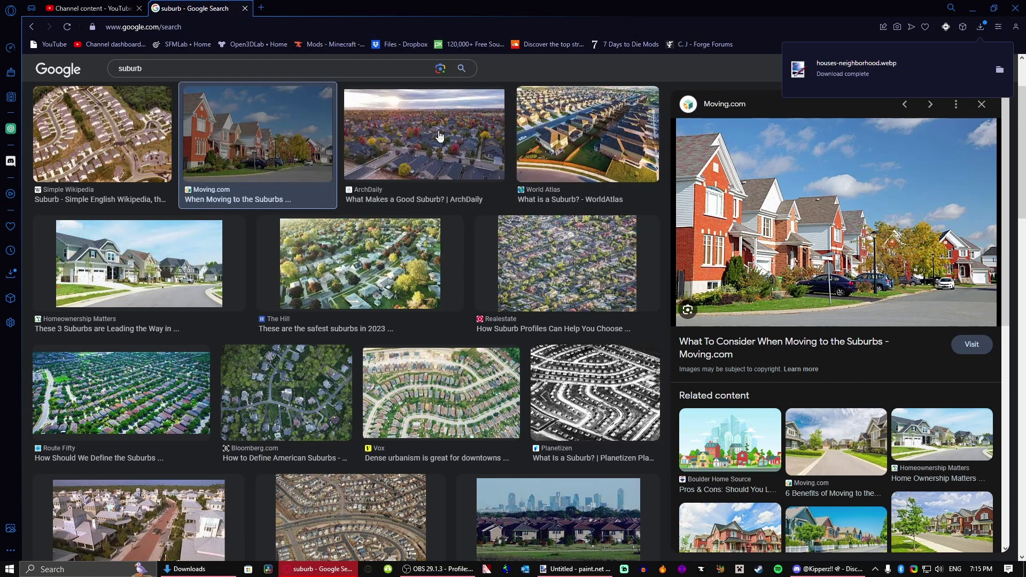
- Replace the image search query with "man" and run the search
left_click(253, 61)
key("super+s")
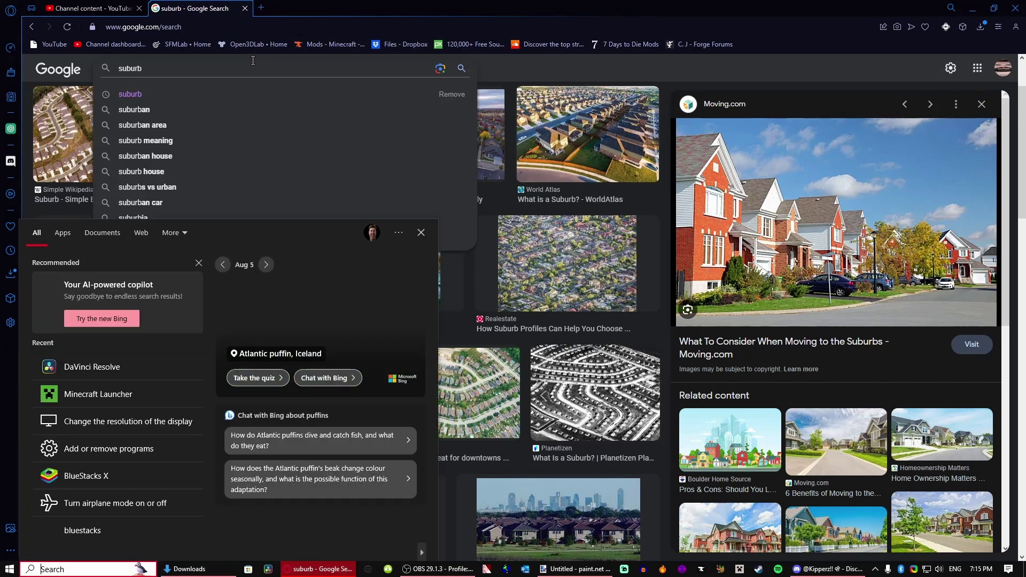
left_click(243, 67)
key("ctrl+a")
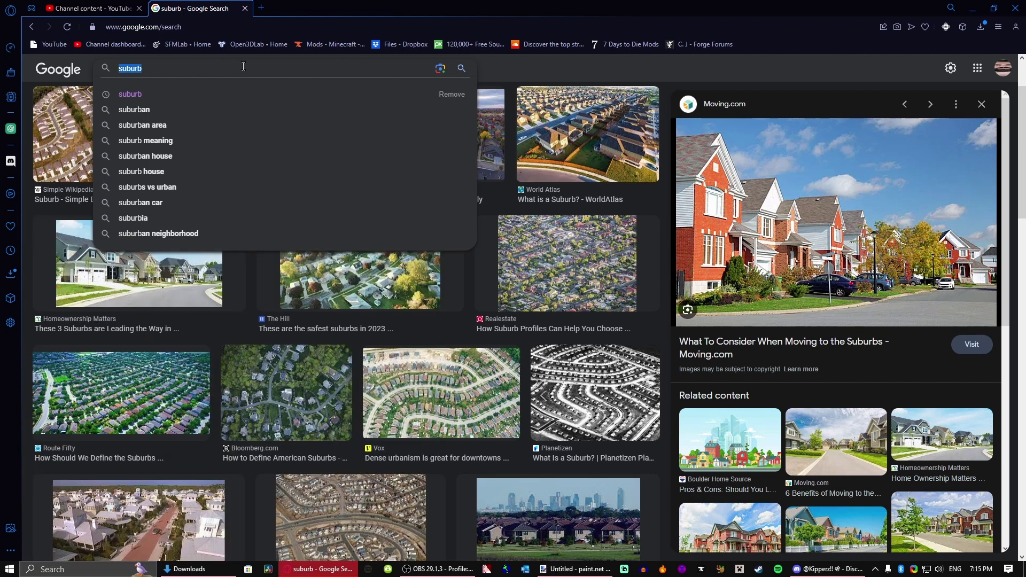
type("man")
key("Return")
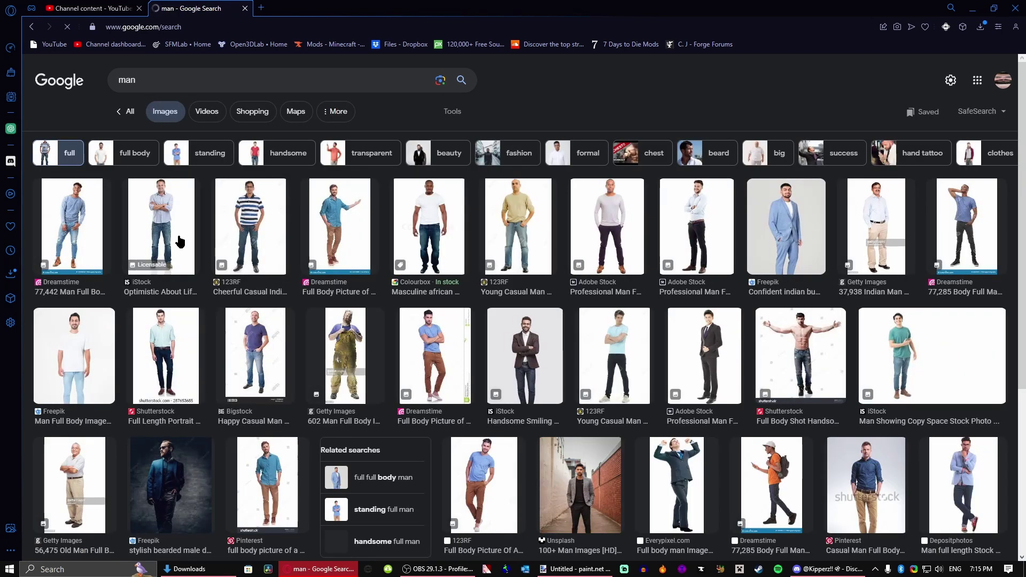
- Save the iStock full-body photo of the man with crossed arms as a JPEG in the Downloads folder
left_click(192, 241)
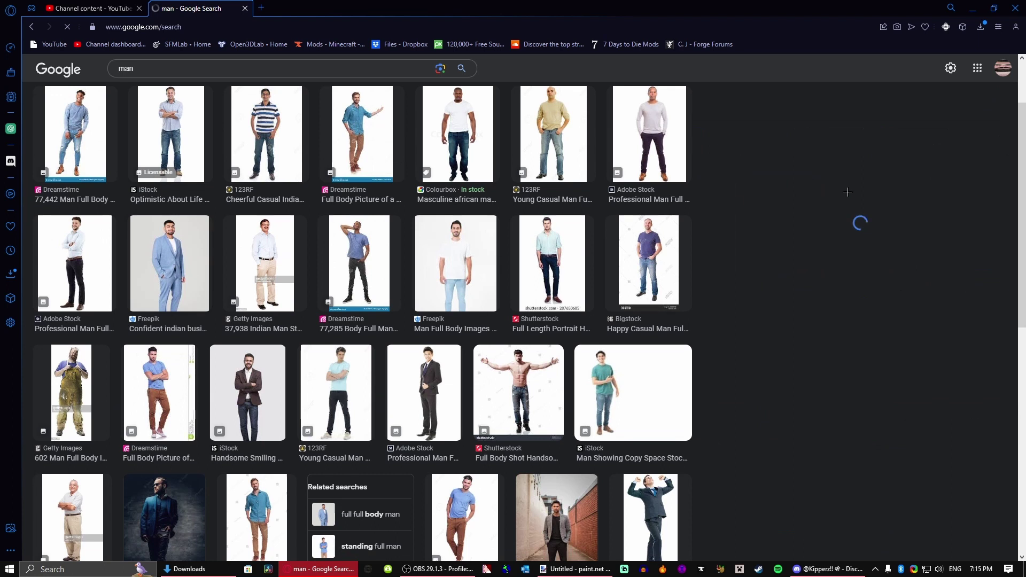
right_click(886, 224)
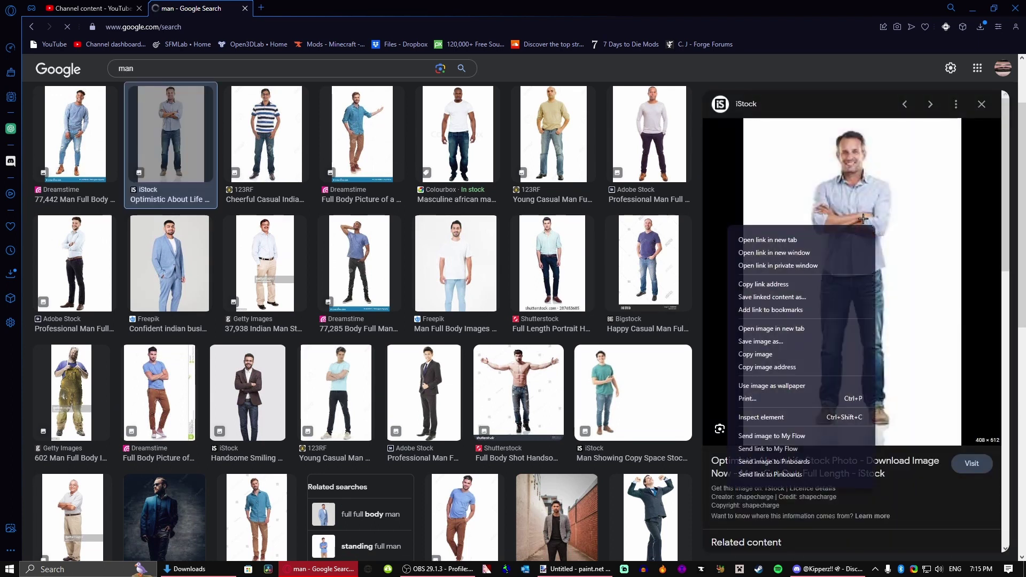
right_click(906, 201)
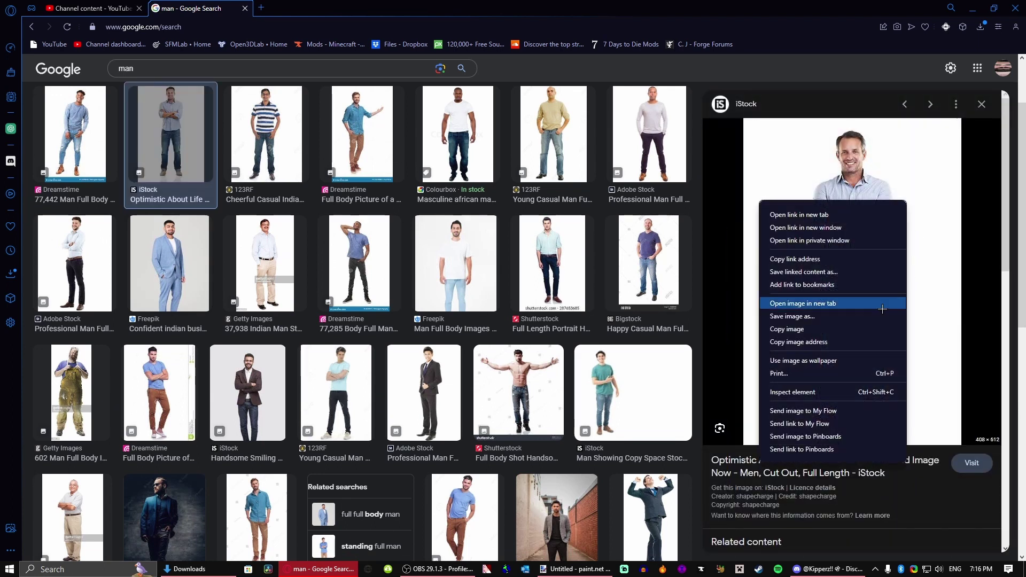
left_click(847, 318)
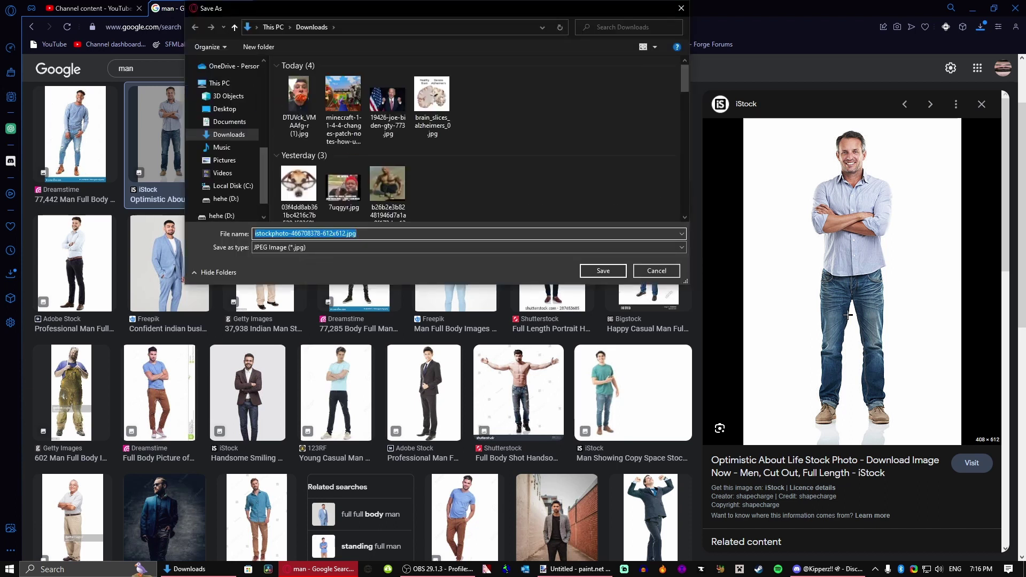
key("Return")
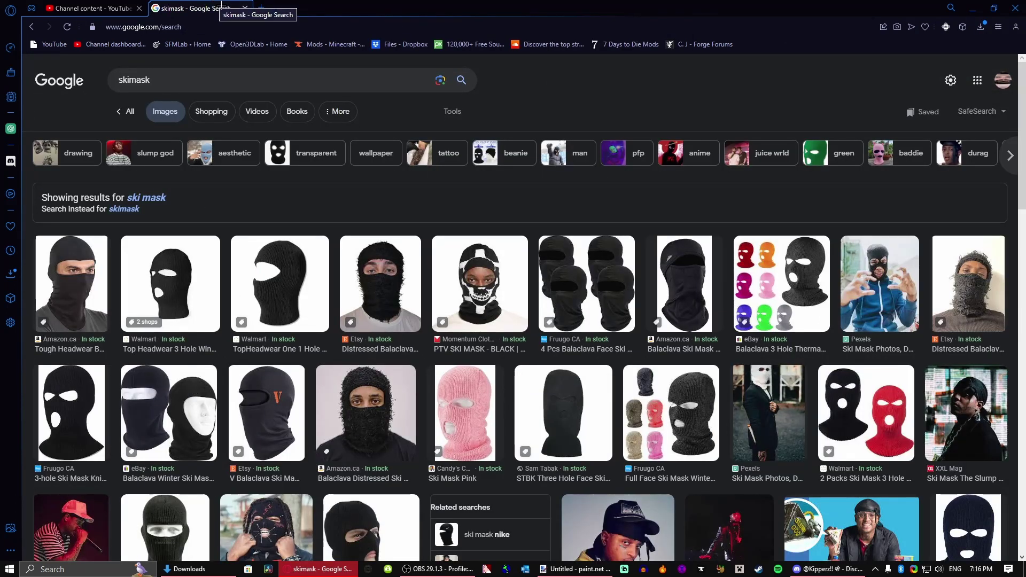
- Open the downloaded man, houses-neighborhood and 2003 Dodge Grand Caravan pictures from Downloads as separate images in paint.net
left_click(91, 8)
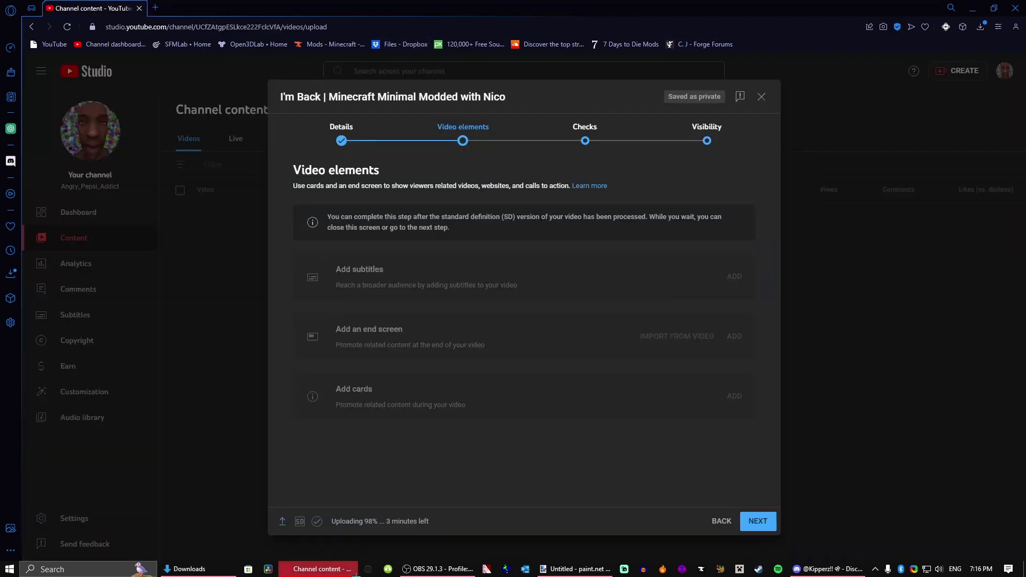
left_click(575, 569)
left_click(198, 568)
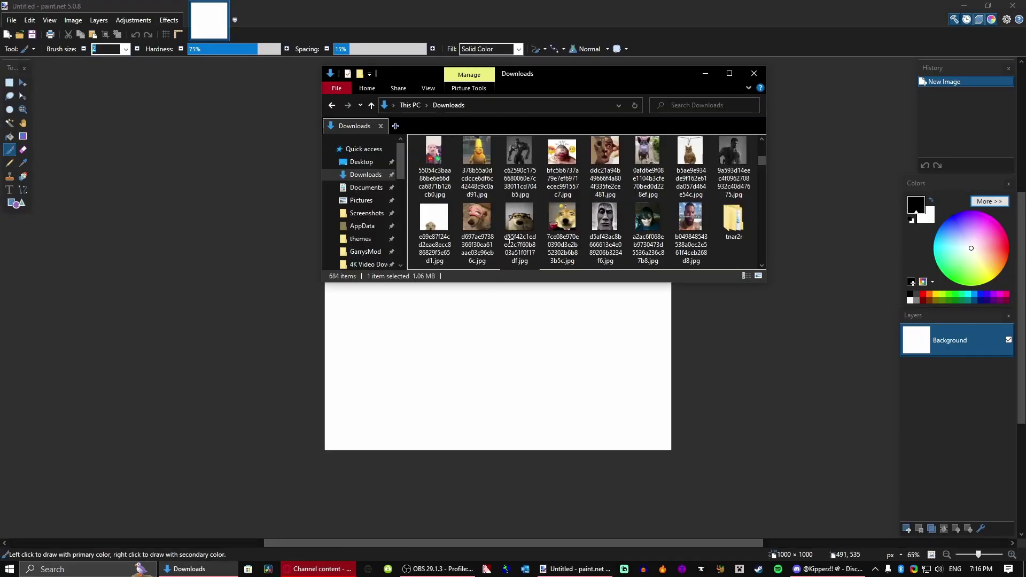
left_click(359, 190)
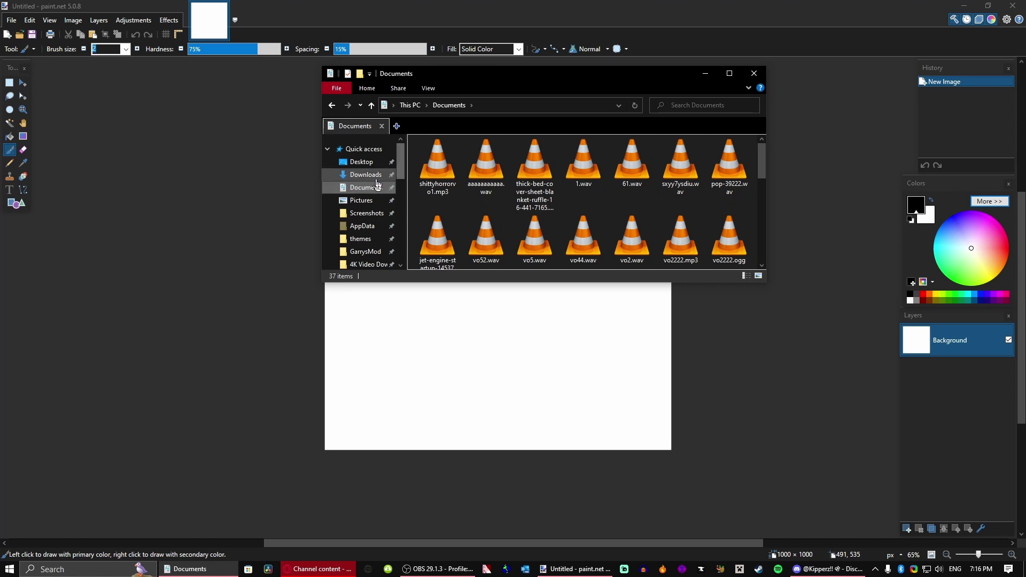
left_click(366, 175)
left_click(442, 180)
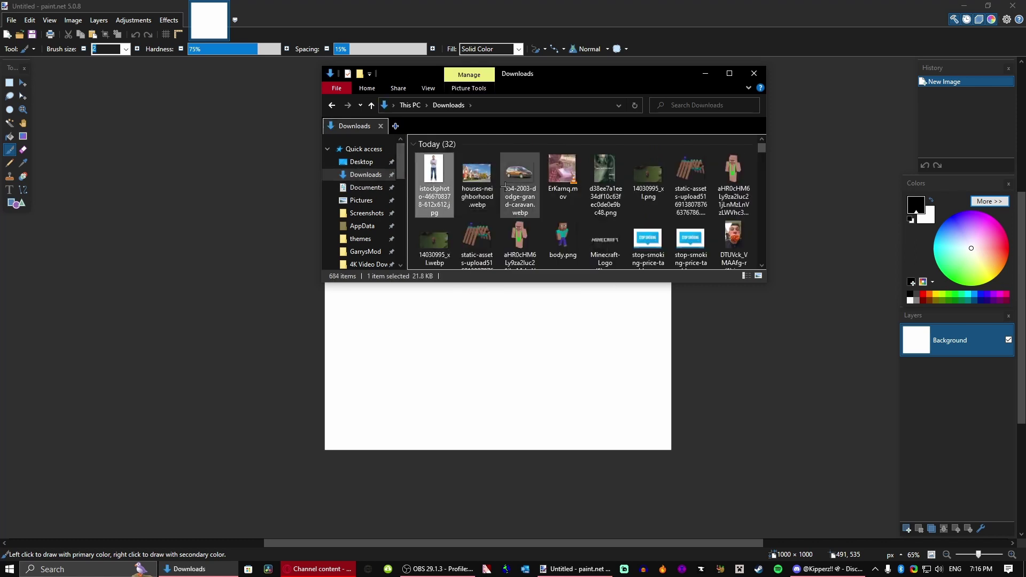
left_click(533, 200, "shift")
mouse_move(533, 199)
left_mouse_down()
mouse_move(406, 225)
mouse_move(385, 284)
left_mouse_up()
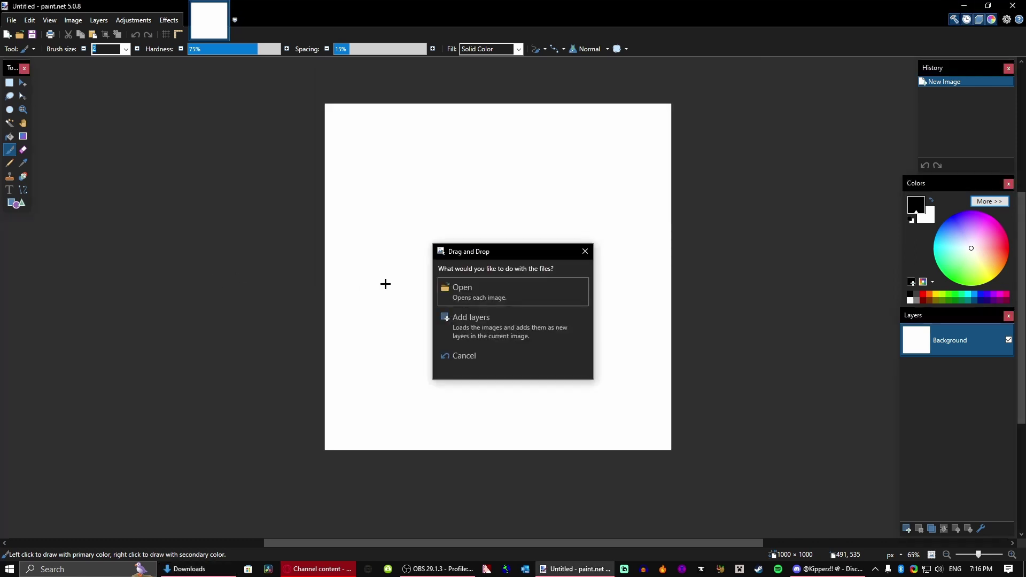
left_click(438, 289)
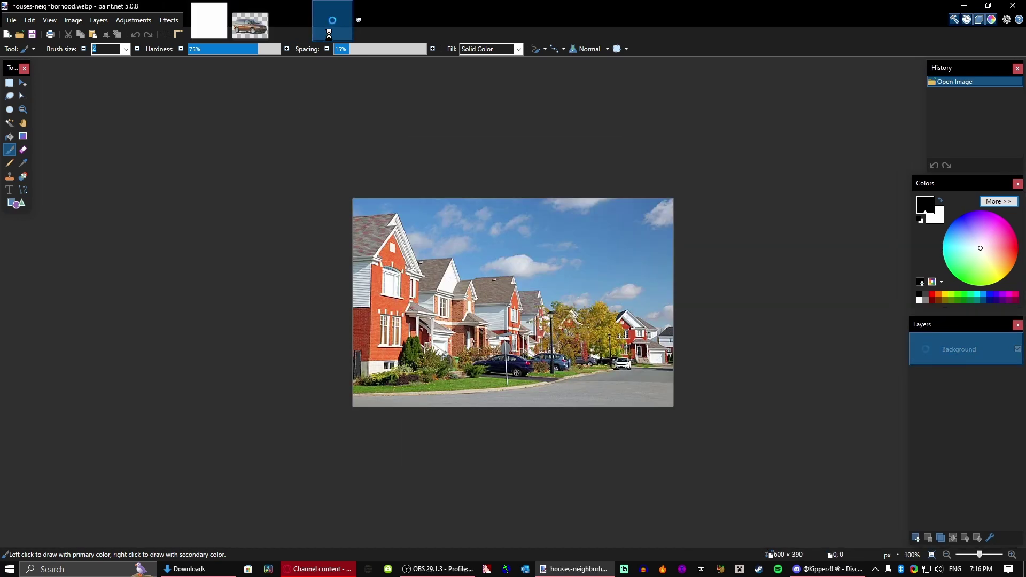
- Copy the whole neighborhood photo into the blank image and enlarge it to about 1766 × 1148 pixels to cover the canvas
key("ctrl+a")
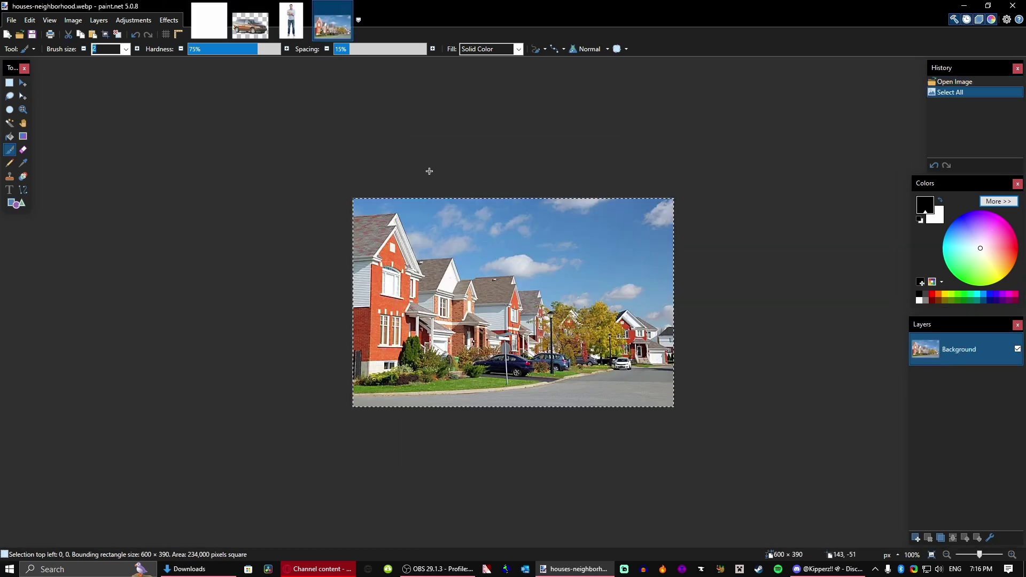
key("ctrl+c")
left_click(209, 20)
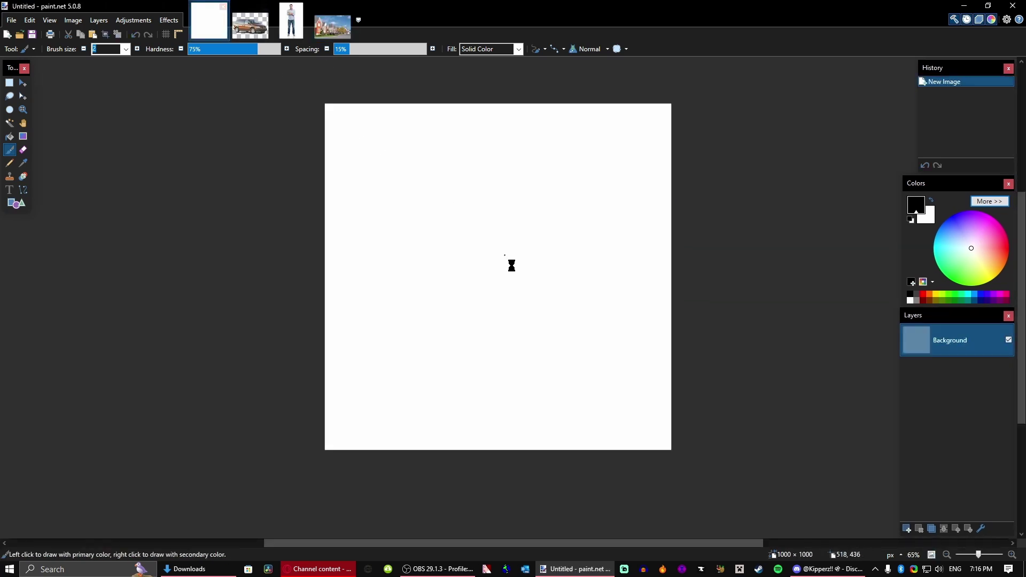
key("ctrl+v")
left_click_drag(533, 237, 932, 516)
left_click_drag(511, 313, 454, 320)
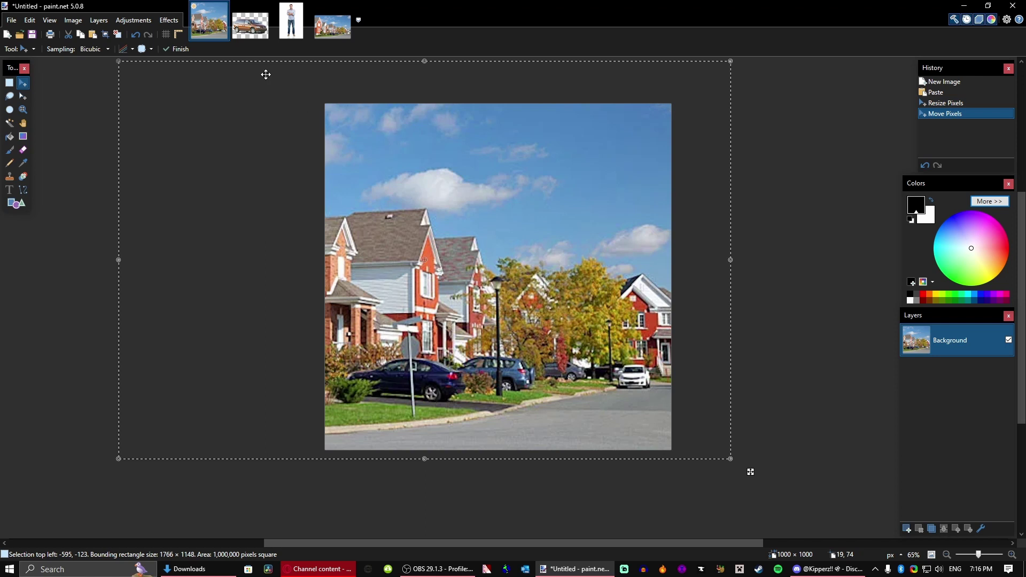
- Paste the minivan picture onto a new layer of the neighborhood composition and place it near the center, over the parked cars
left_click(249, 30)
left_click(209, 35)
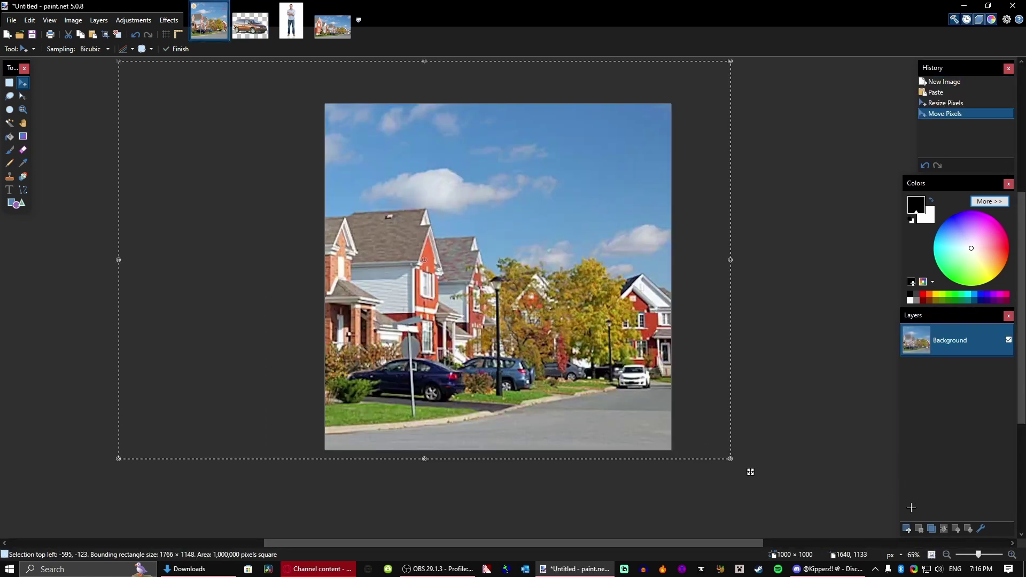
left_click(907, 529)
key("ctrl+v")
left_click_drag(450, 199, 497, 325)
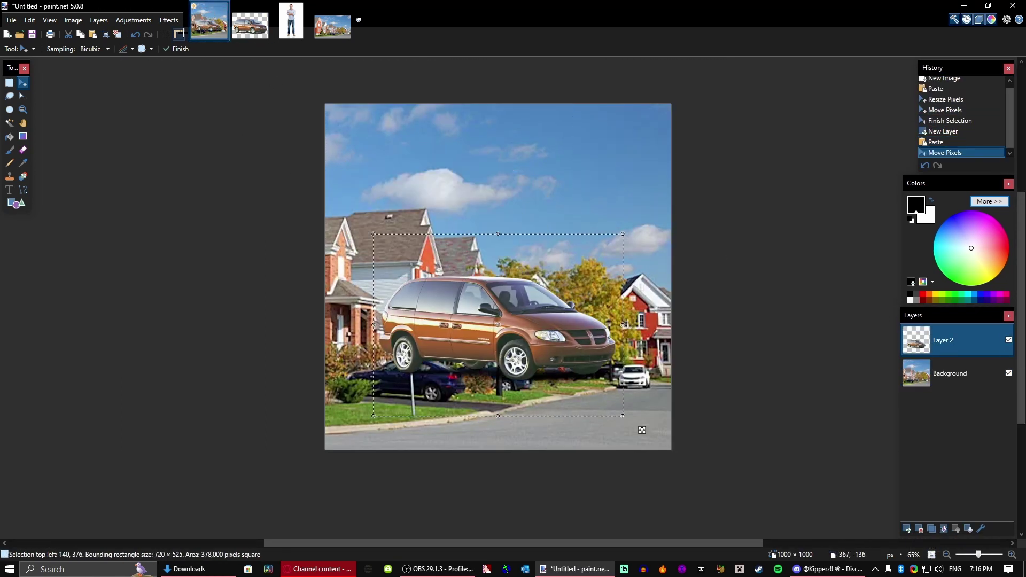
left_click(170, 21)
- Select the white background around the man with the Magic Wand at 16% tolerance
left_click(291, 21)
left_click(10, 123)
left_click(417, 211)
scroll(480, 223, "up", 5)
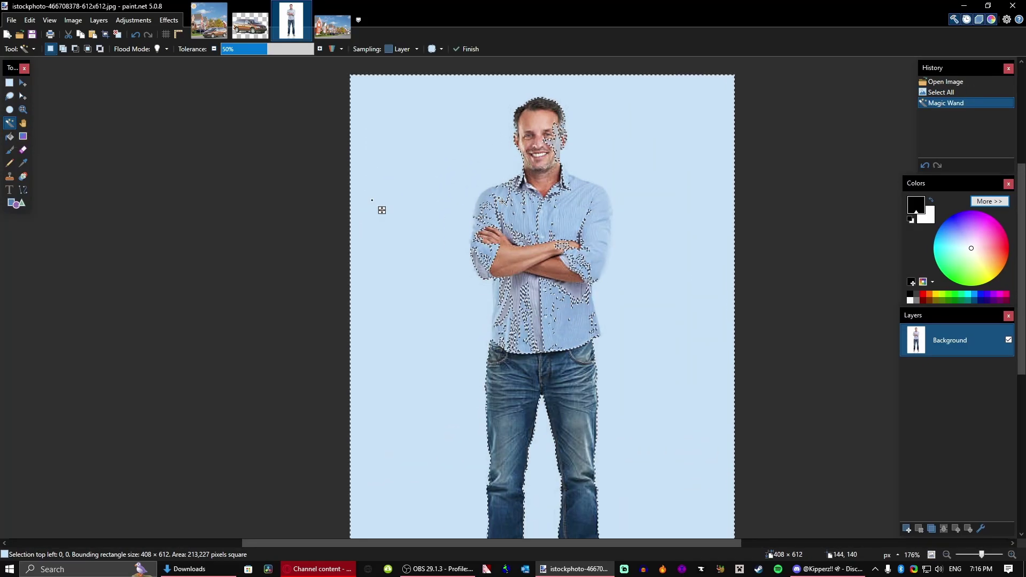
scroll(513, 196, "up", 2)
left_click_drag(263, 48, 237, 49)
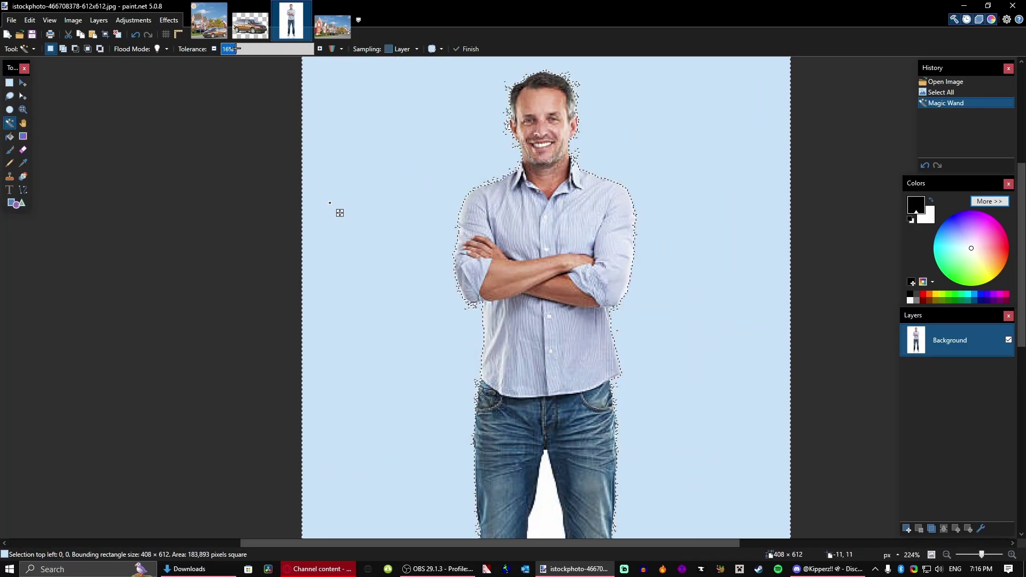
scroll(560, 114, "up", 3)
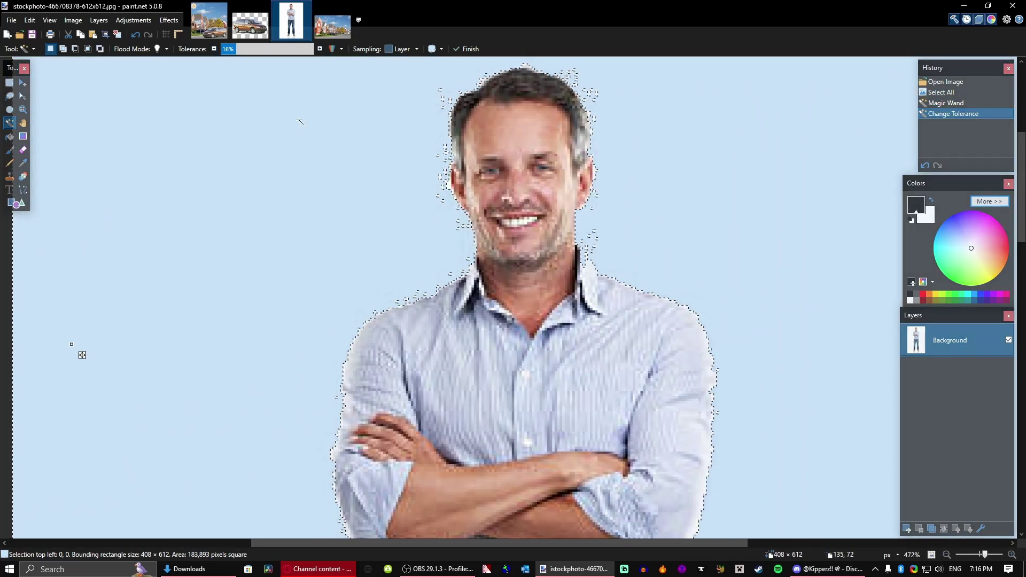
- Erase the white background around the man using a 14% Magic Wand tolerance, and feather the cutout's edges with radius 2
left_click(247, 59)
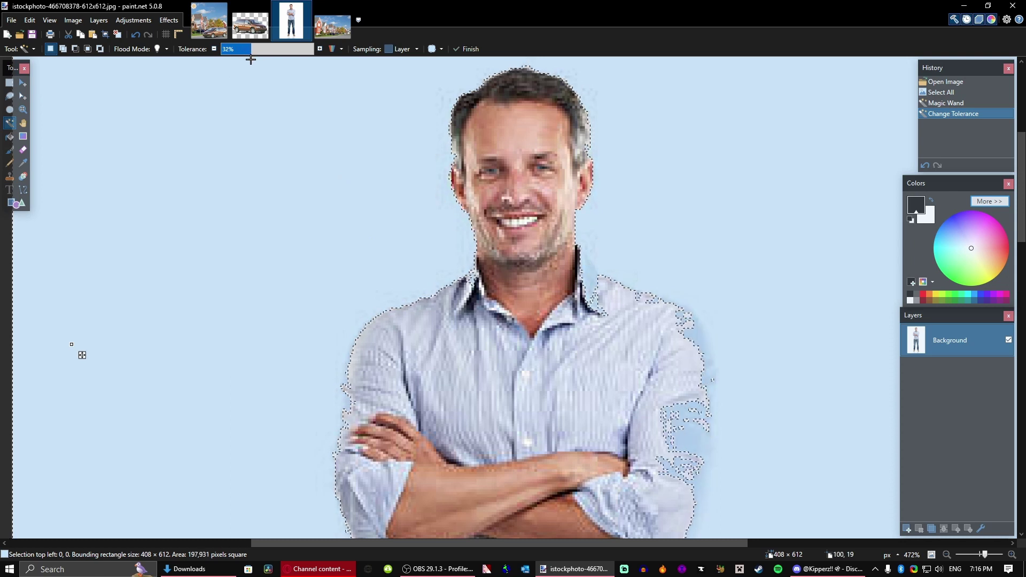
left_click_drag(247, 60, 243, 61)
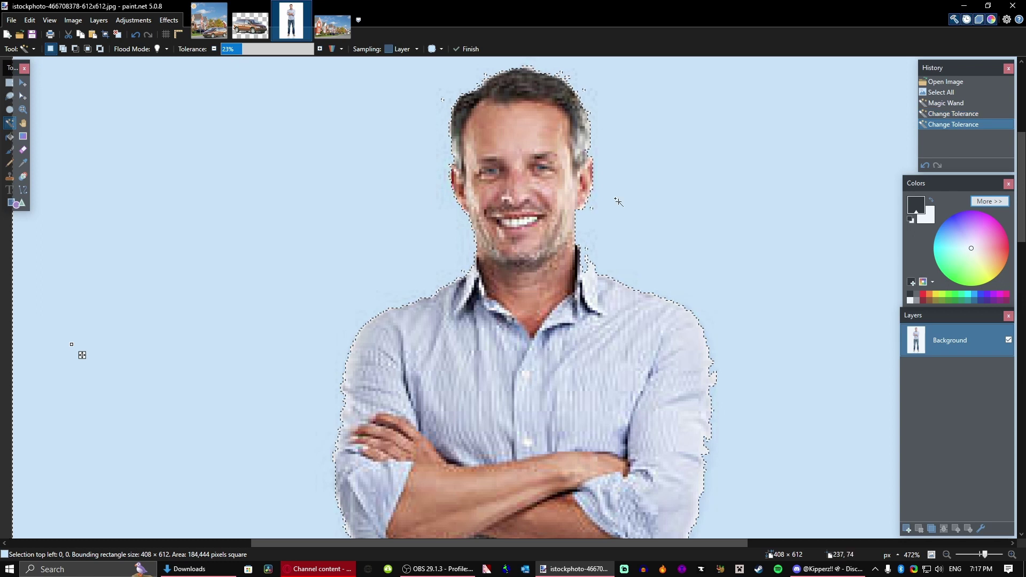
left_click(233, 50)
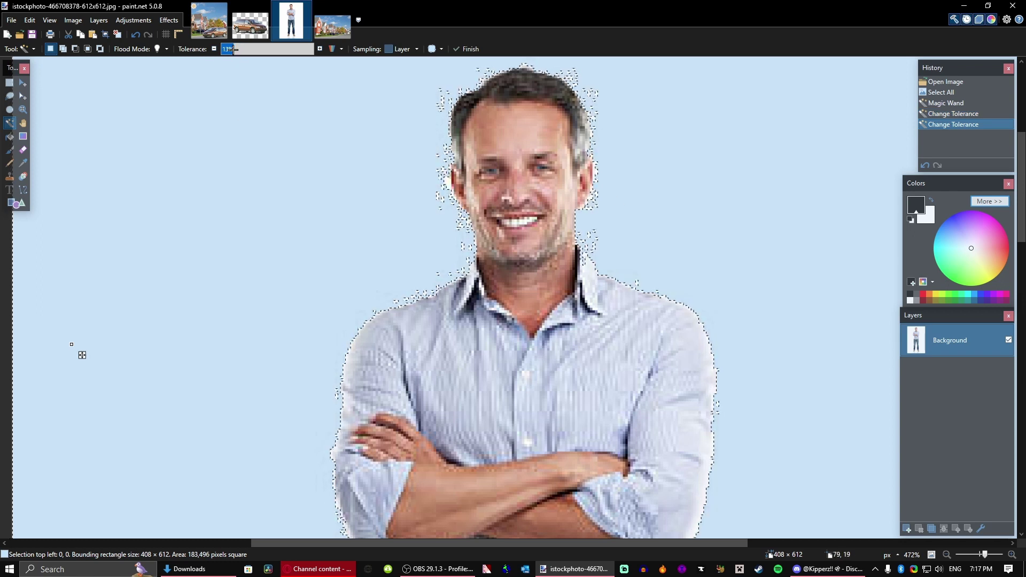
left_click(234, 50)
key("Delete")
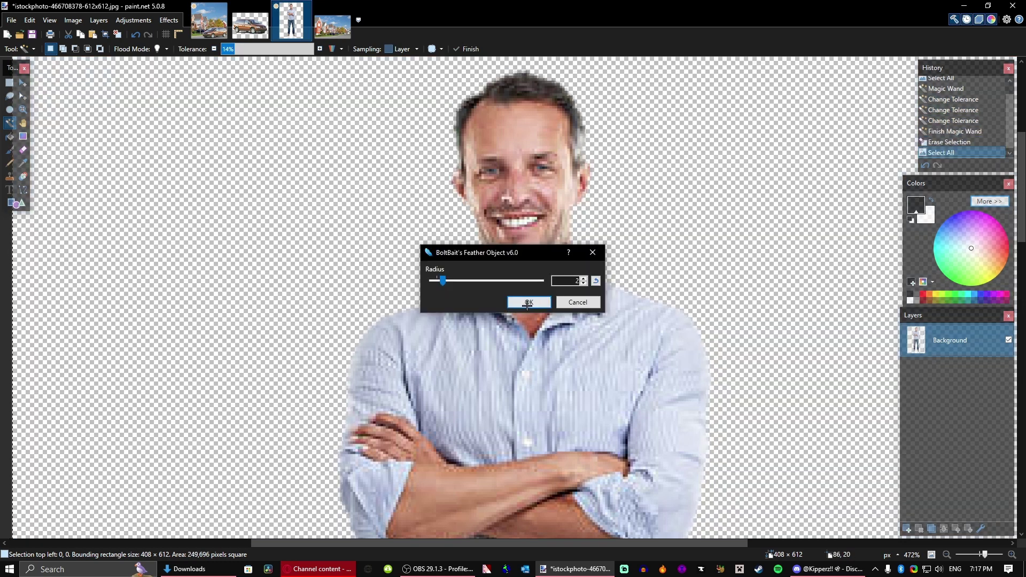
left_click(529, 304)
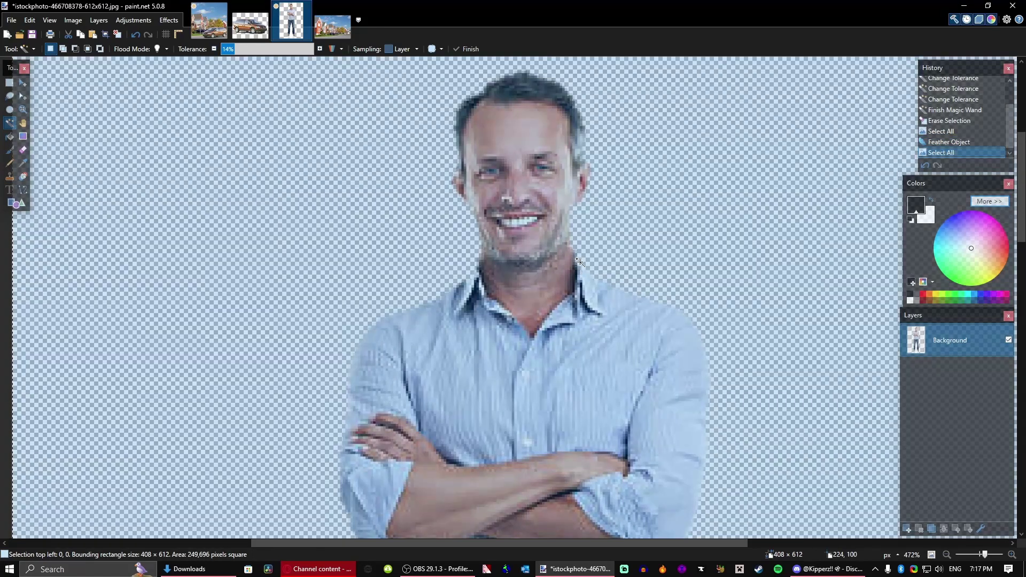
- Paste the man cutout onto a new layer of the neighborhood composition and place it in front of the houses
left_click(209, 35)
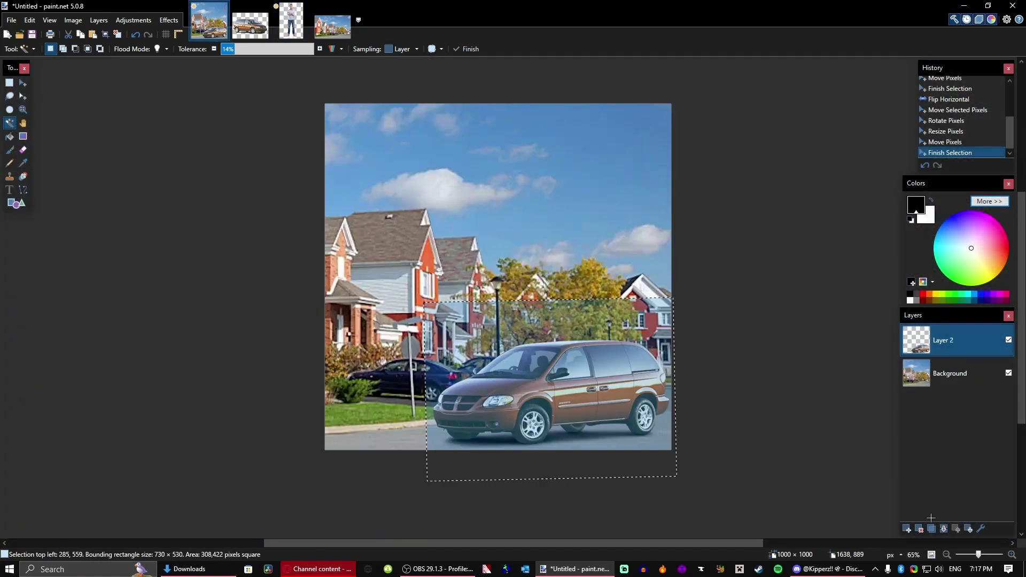
left_click(907, 528)
key("ctrl+v")
left_click_drag(438, 214, 455, 255)
- Select the leftover white area between the man's legs with the Magic Wand at 27% tolerance
scroll(440, 316, "up", 5)
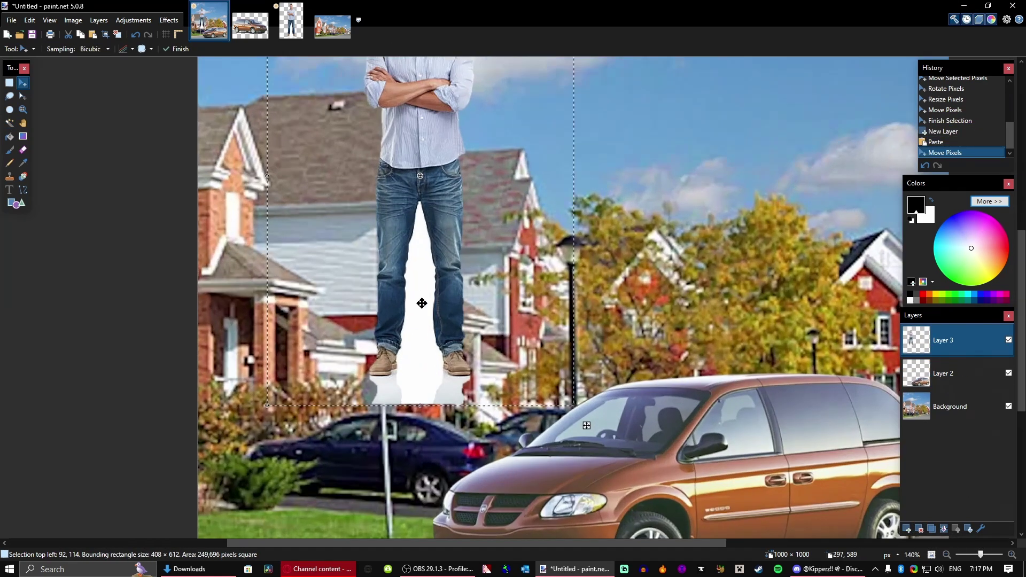
left_click(10, 124)
left_click(428, 279)
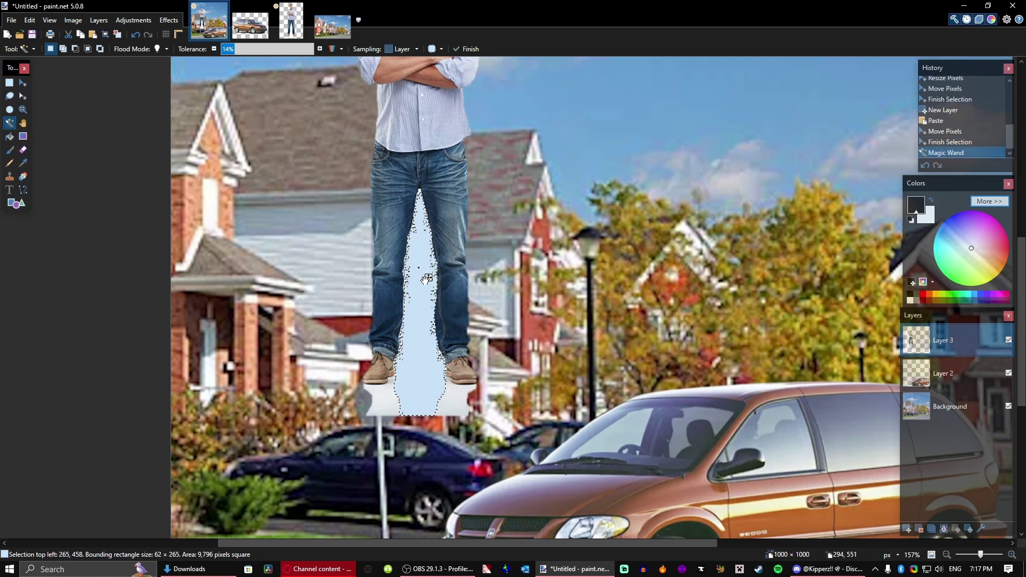
left_click(253, 52)
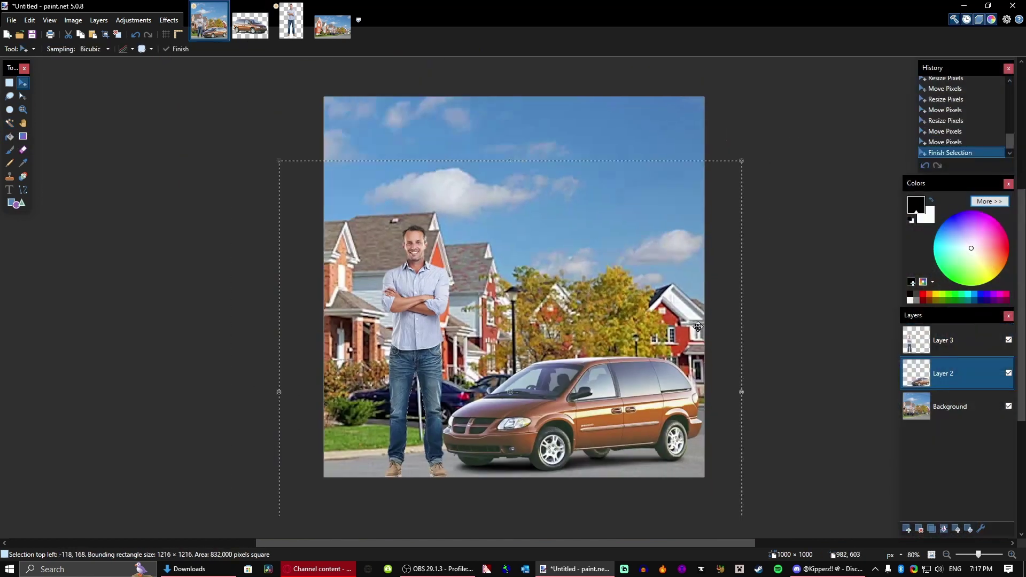
- Move the minivan closer to the man and add a new empty layer on top
scroll(697, 316, "down", 2)
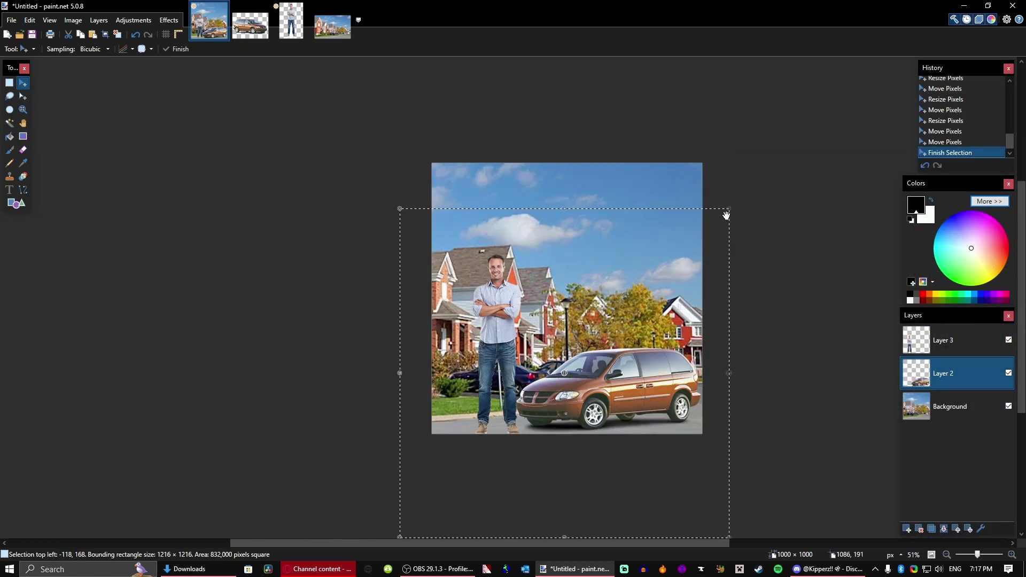
left_click_drag(727, 213, 693, 361)
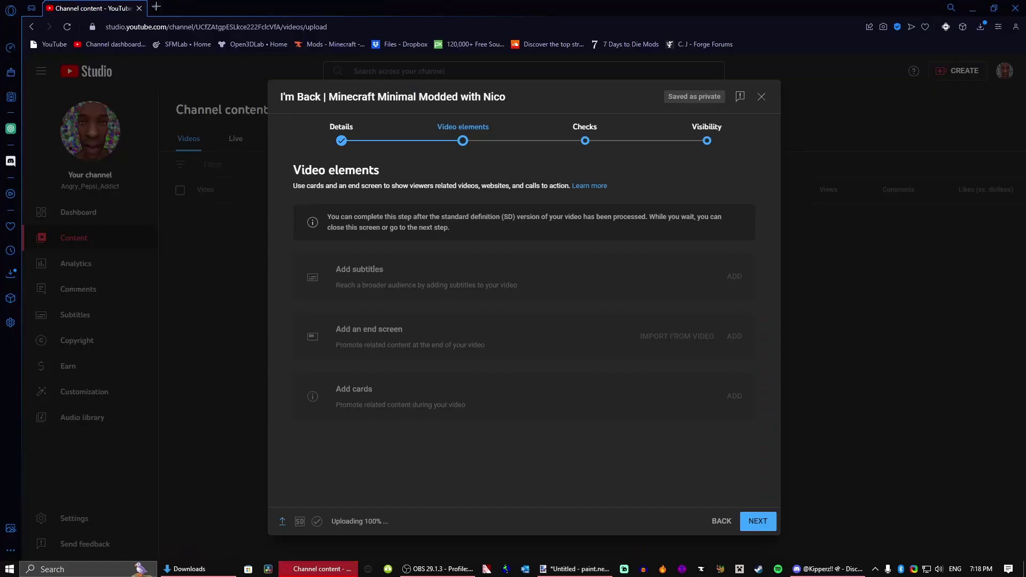
- Switch to the Opera browser and search Google for "gold chain" in a new tab
left_click(158, 7)
type("gol")
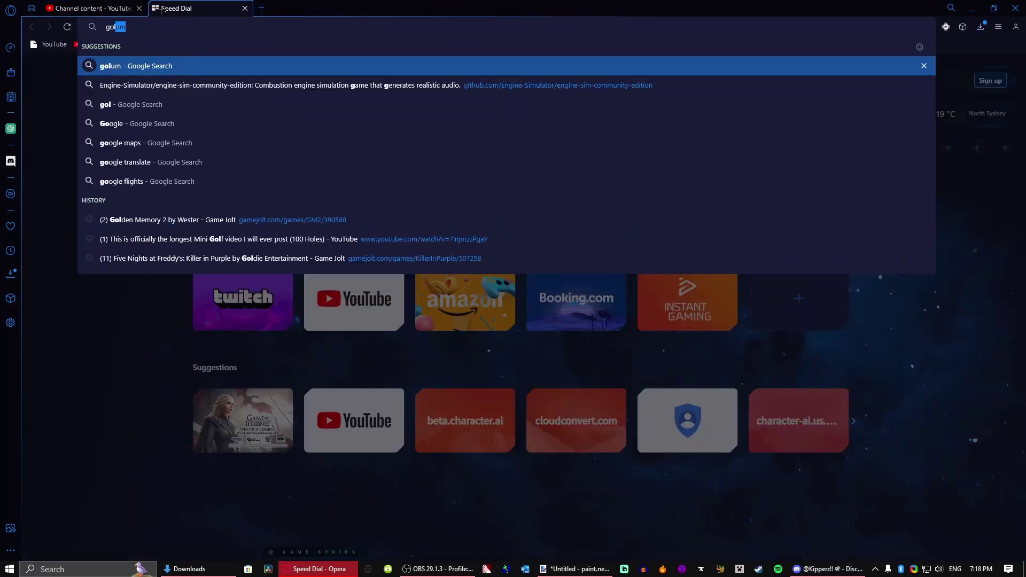
type("d chain")
key("Return")
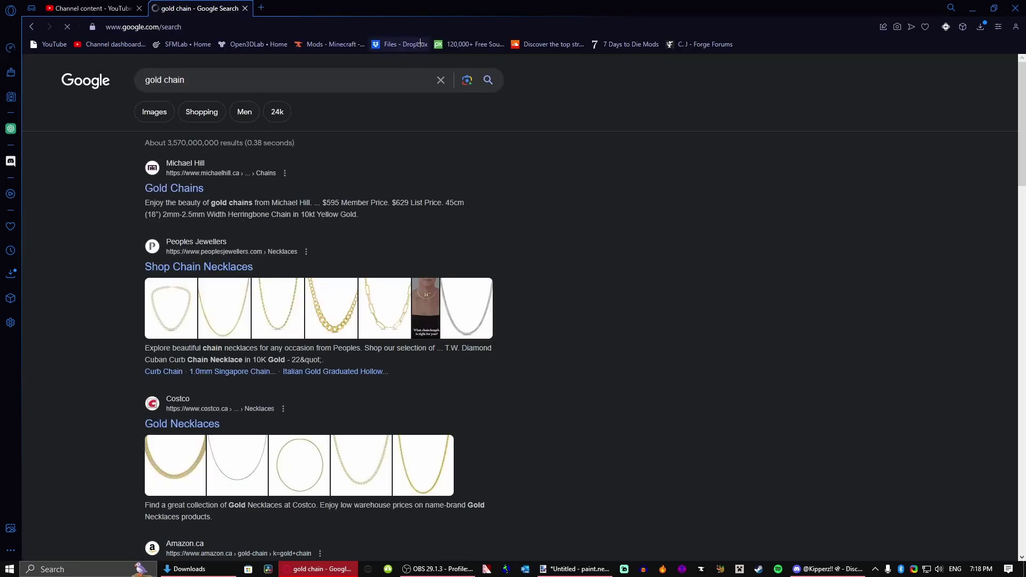
- Show the image results and refine the search to "gold chain money"
left_click(167, 118)
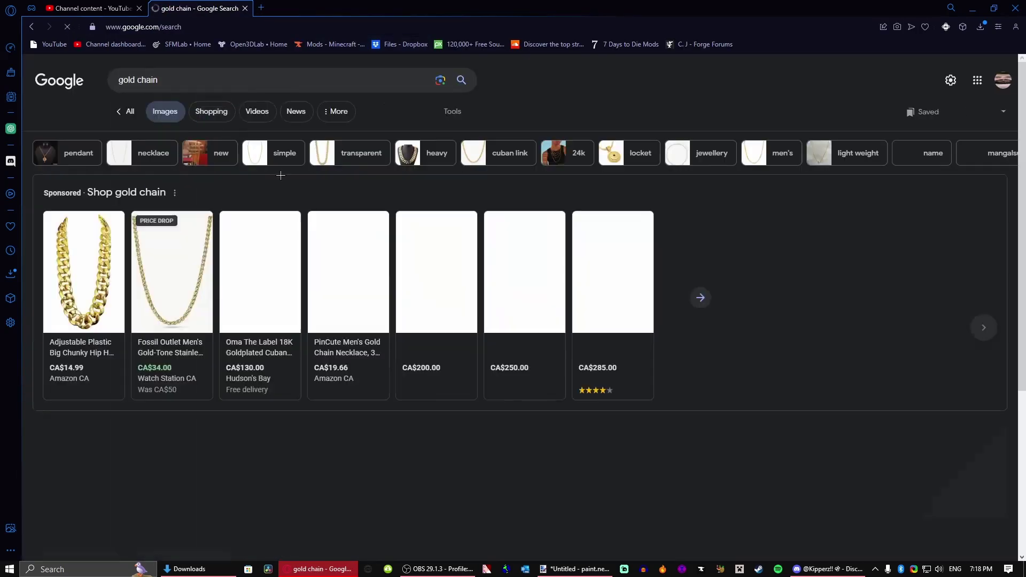
left_click(222, 85)
type("money")
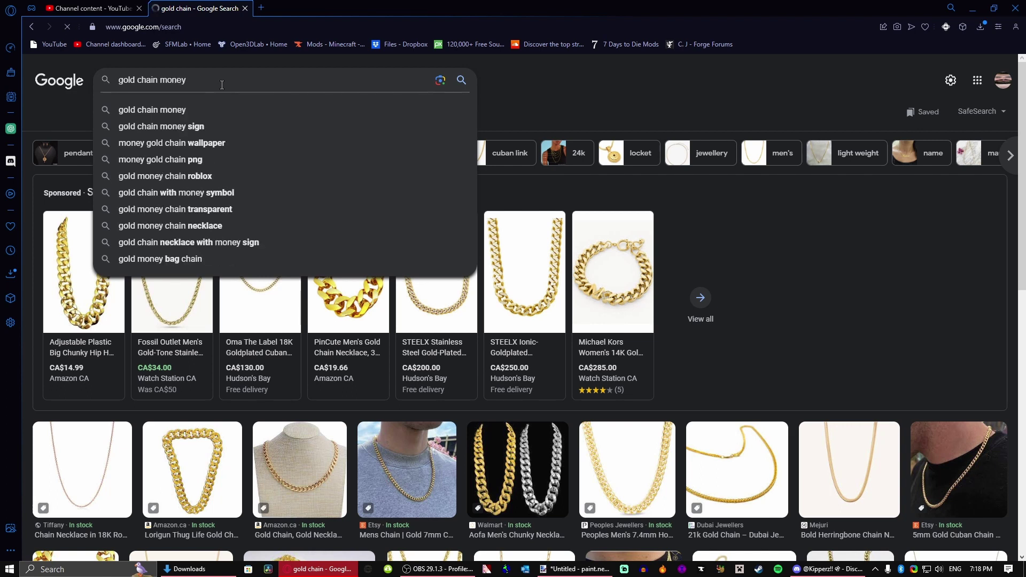
key("Return")
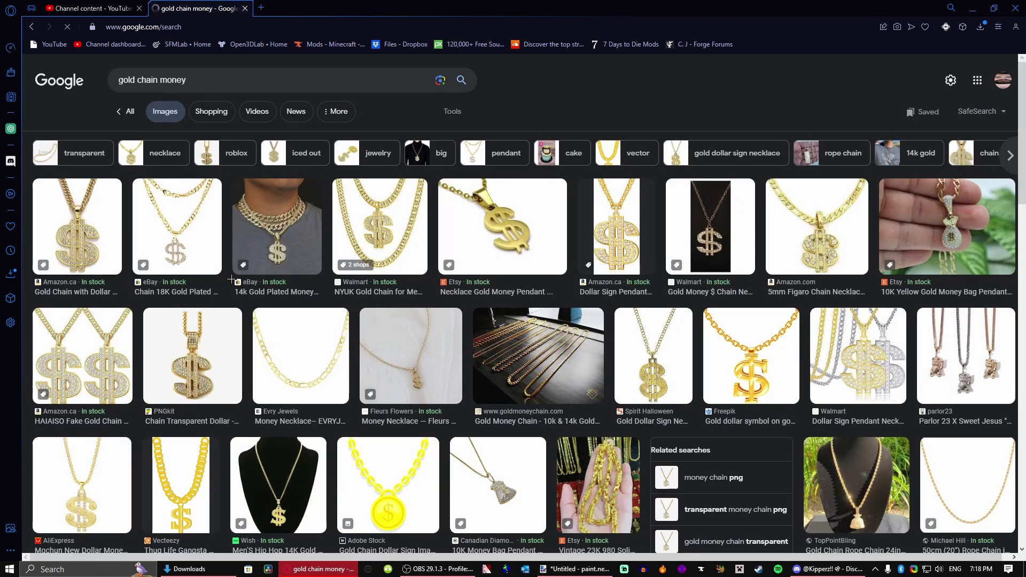
scroll(589, 276, "down", 4)
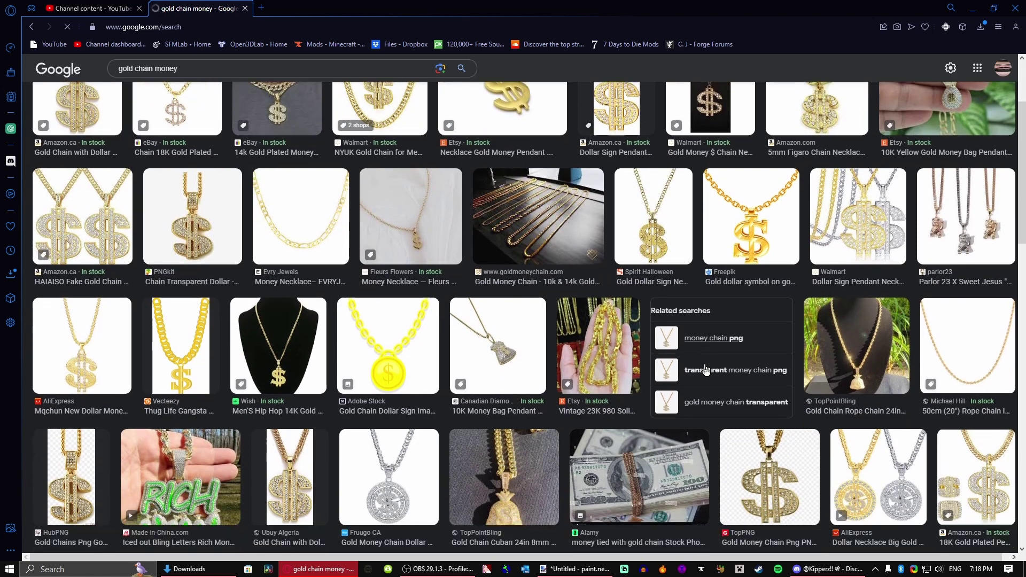
scroll(648, 385, "down", 8)
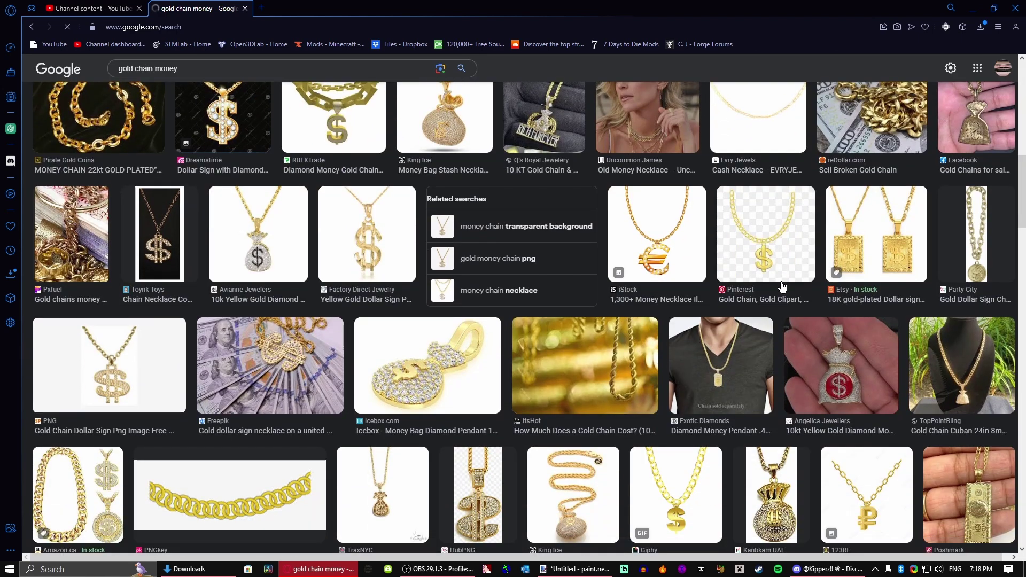
left_click(678, 242)
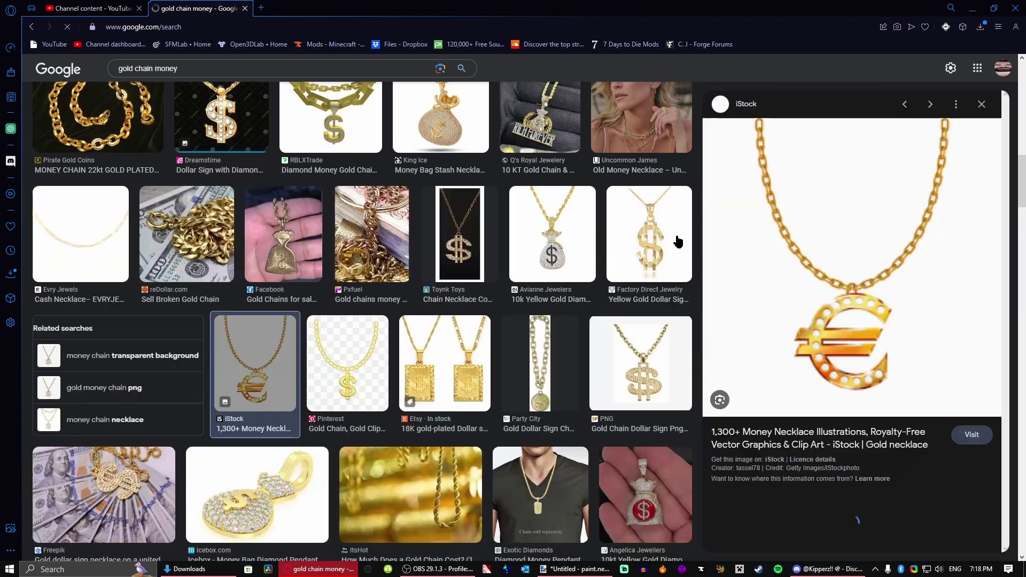
right_click(894, 301)
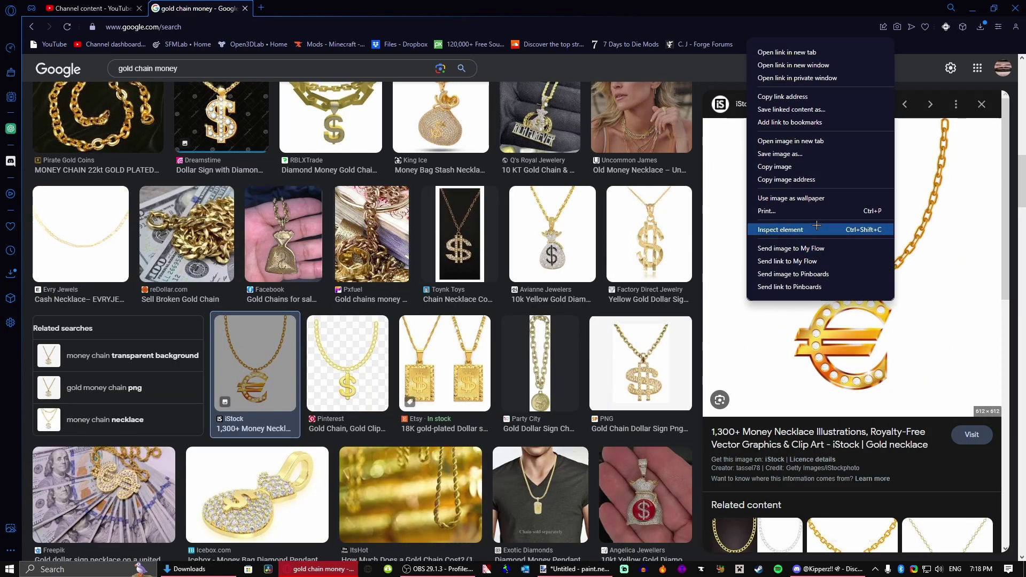
left_click(811, 166)
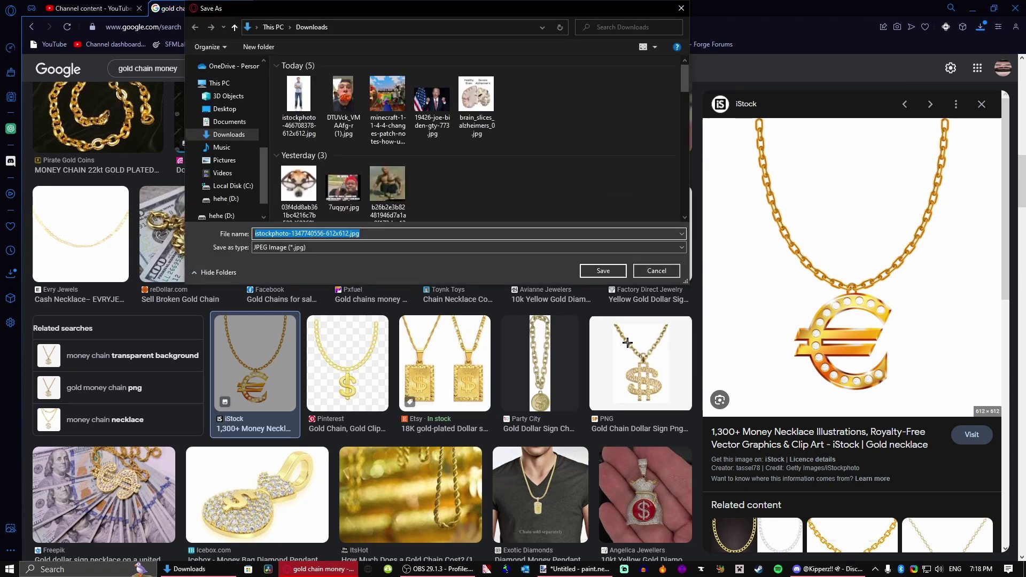
key("Return")
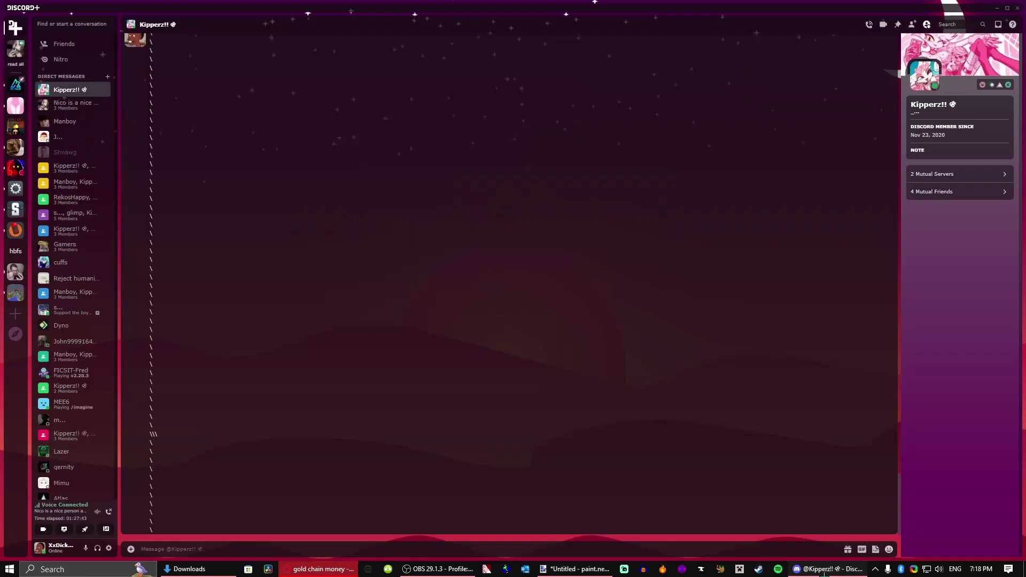
left_click(829, 570)
left_click(299, 570)
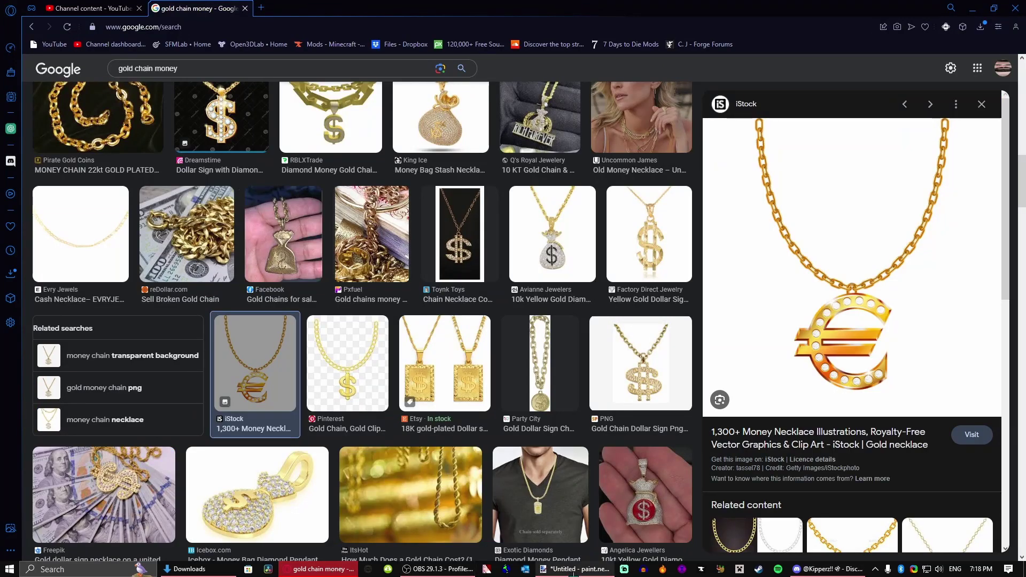
left_click(576, 569)
left_click(198, 570)
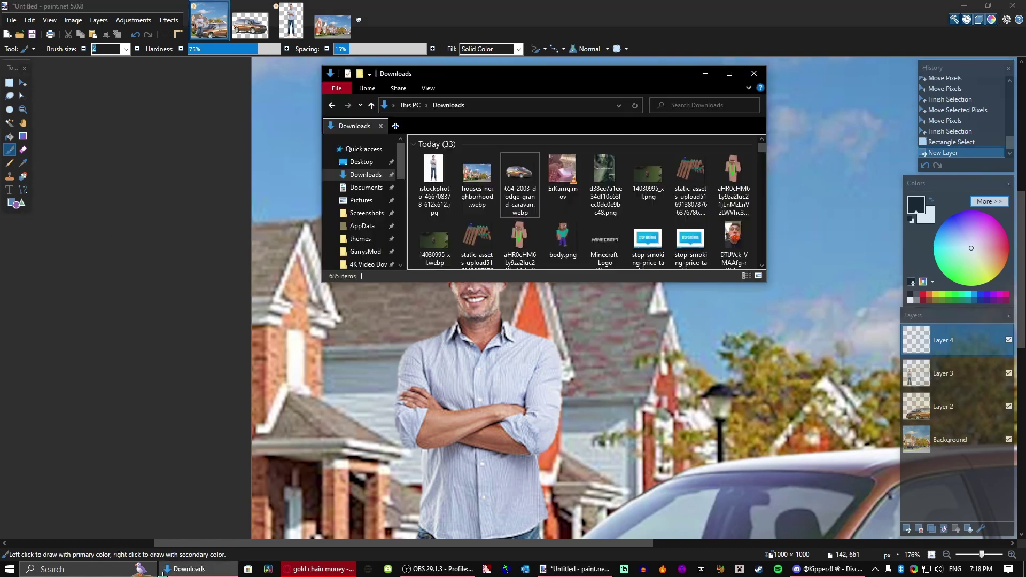
scroll(557, 216, "down", 5)
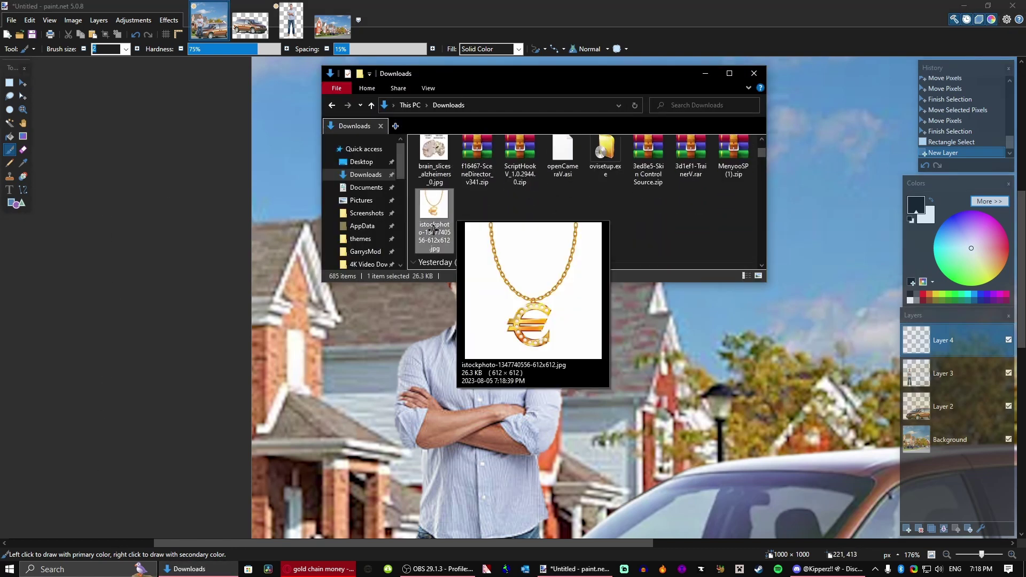
left_click_drag(434, 206, 512, 306)
left_click(512, 306)
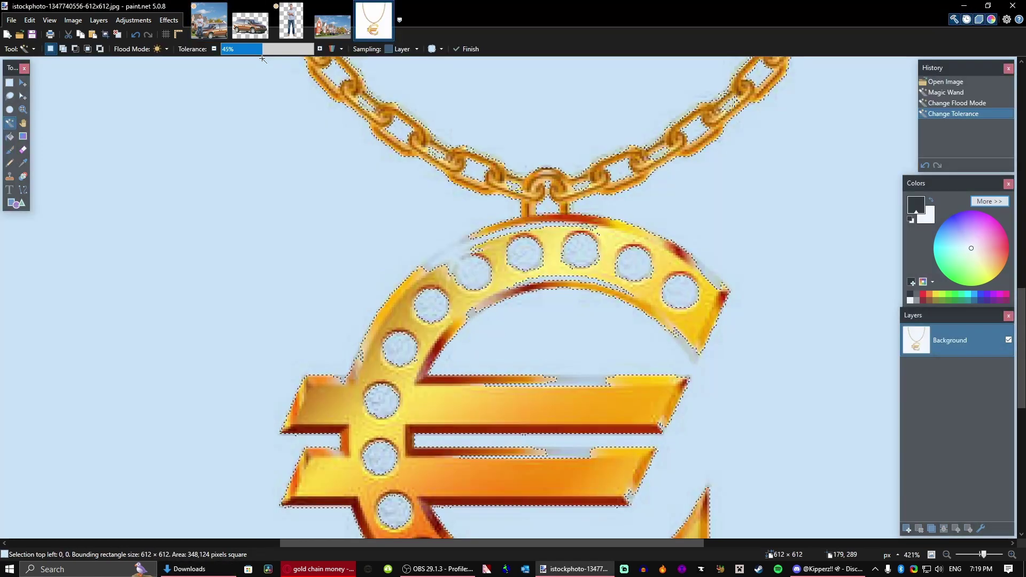
- Erase the necklace picture's white background using a 45% Magic Wand tolerance and select the whole image for copying
key("Delete")
scroll(669, 251, "down", 5)
key("ctrl+a")
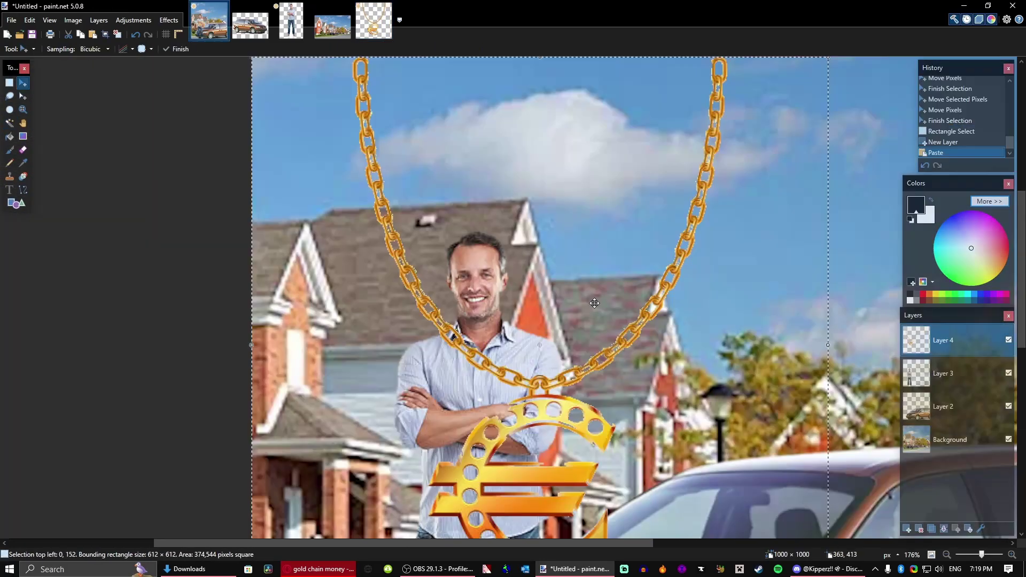
- Shrink the pasted necklace to about 146 × 146 pixels, rotate it about 4.84° and place it on the man's chest
scroll(693, 218, "down", 2)
left_click_drag(720, 205, 575, 349)
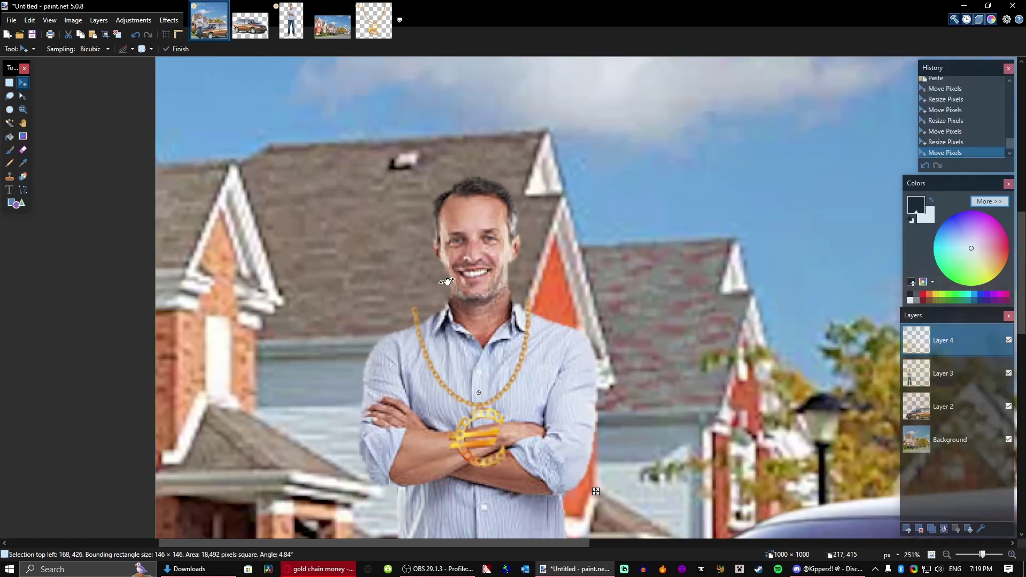
- Bend the chain's upper ends inward with Grid Warp on an 80 × 70 grid and reposition the necklace around the man's collar
scroll(532, 420, "up", 3)
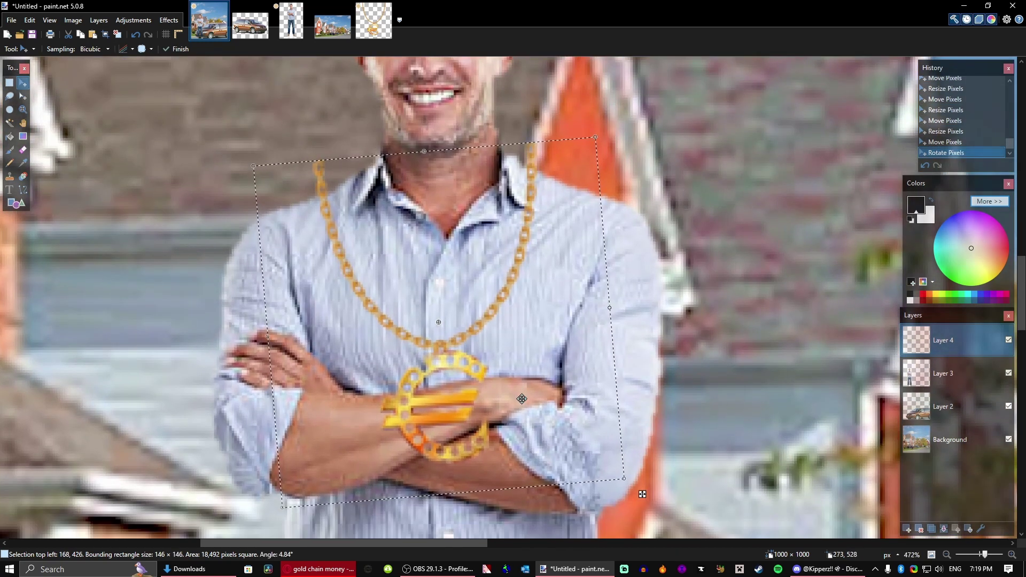
scroll(503, 438, "up", 2)
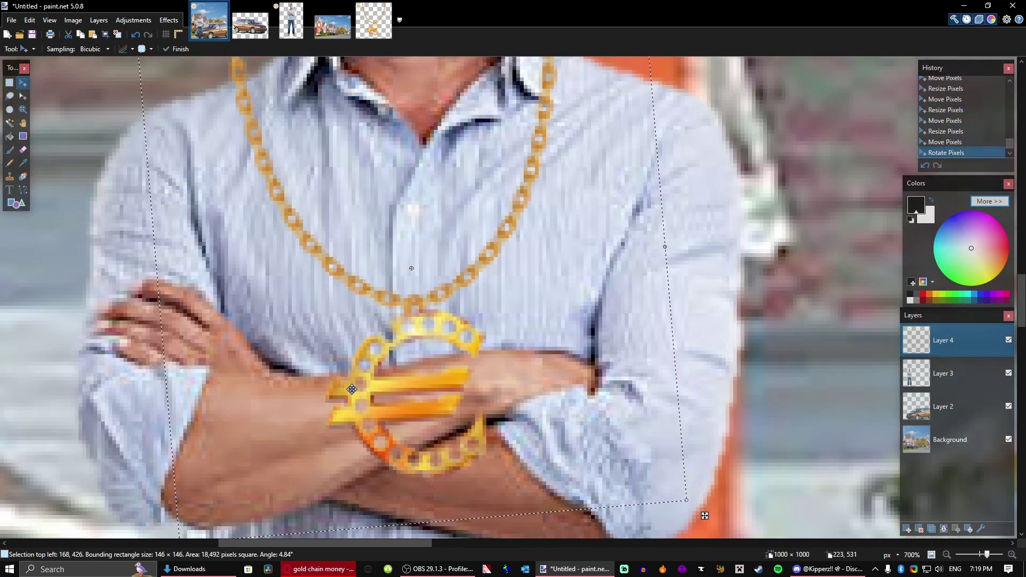
scroll(224, 75, "down", 2)
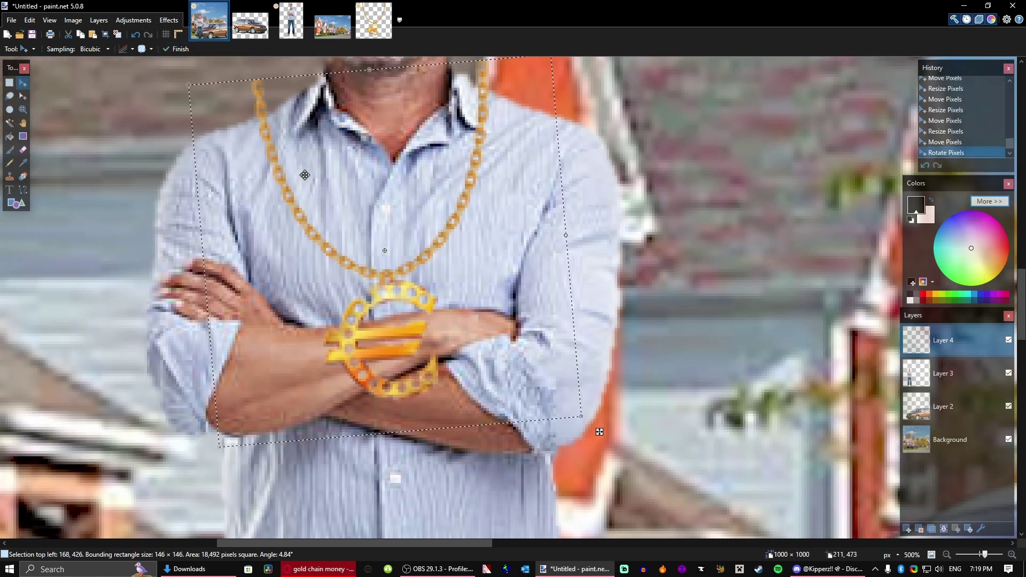
left_click(169, 20)
mouse_move(231, 199)
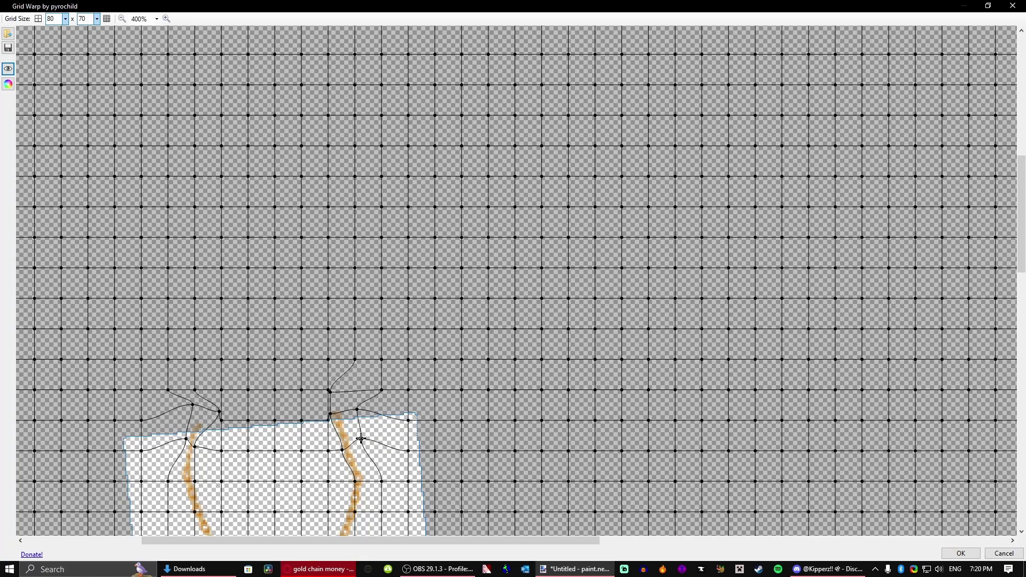
left_click(959, 551)
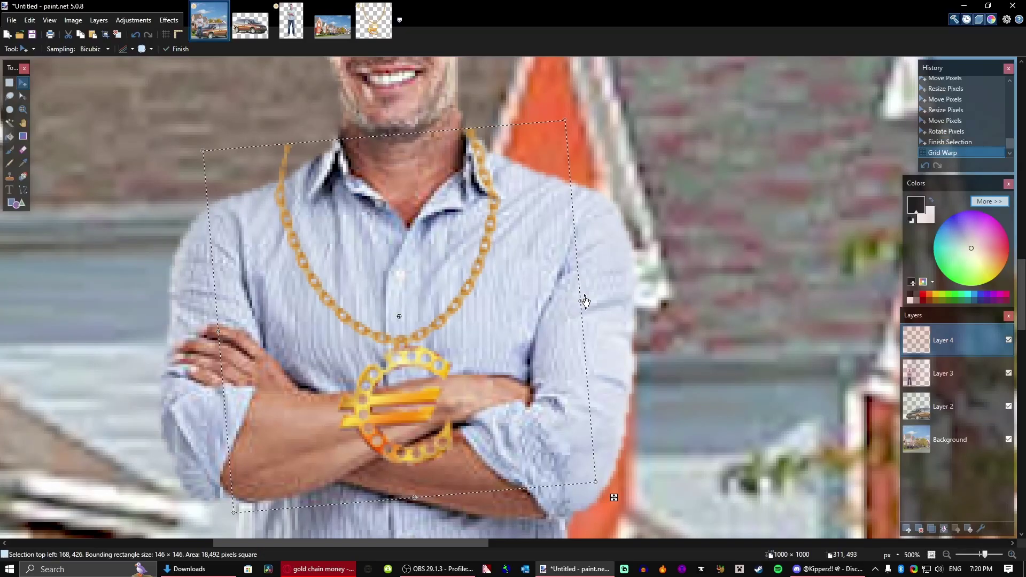
left_click_drag(585, 301, 518, 306)
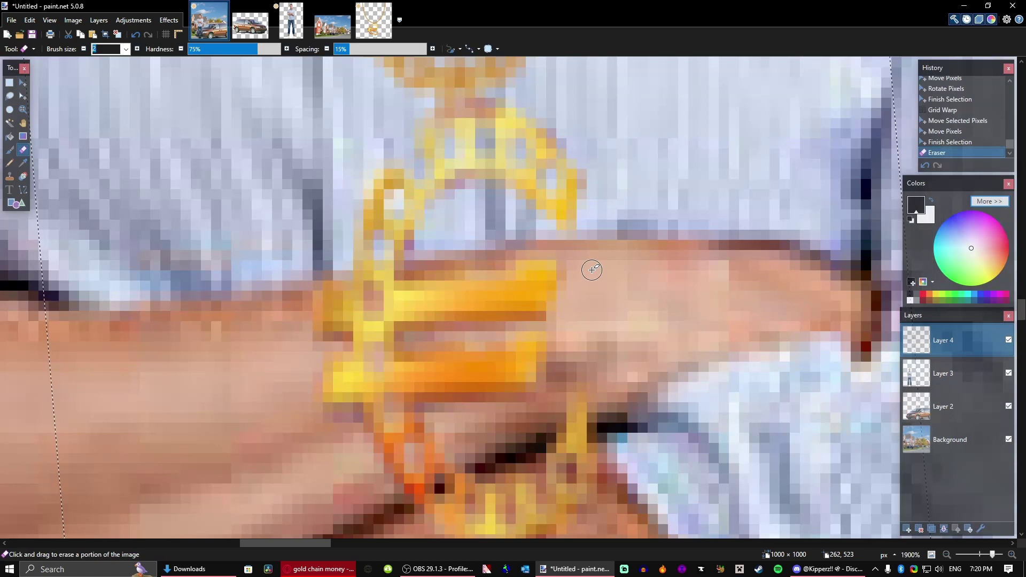
- Erase the part of the euro pendant that overlaps the man's folded arms, using a Lasso selection
scroll(582, 275, "down", 5)
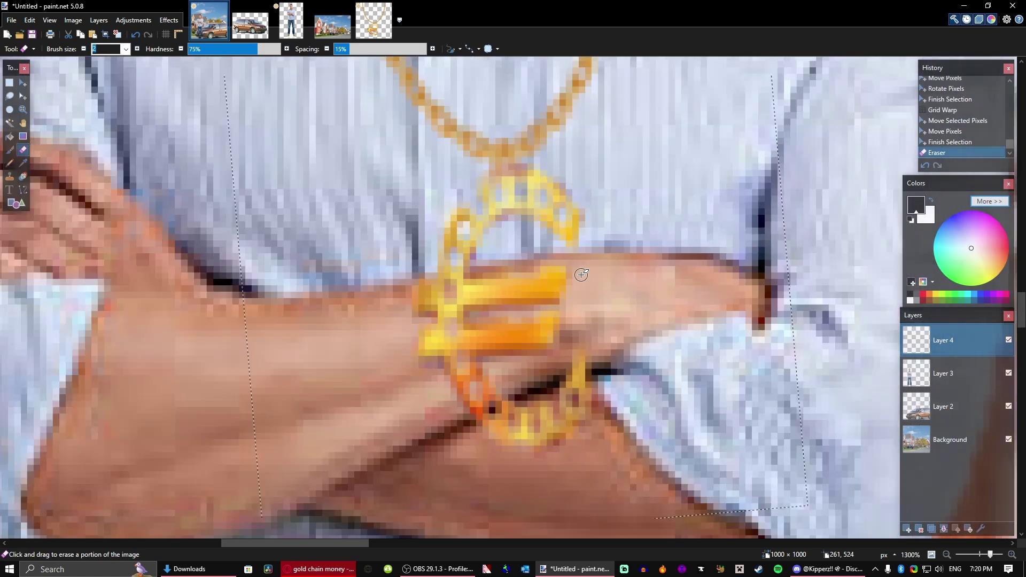
scroll(582, 275, "down", 4)
scroll(568, 274, "up", 4)
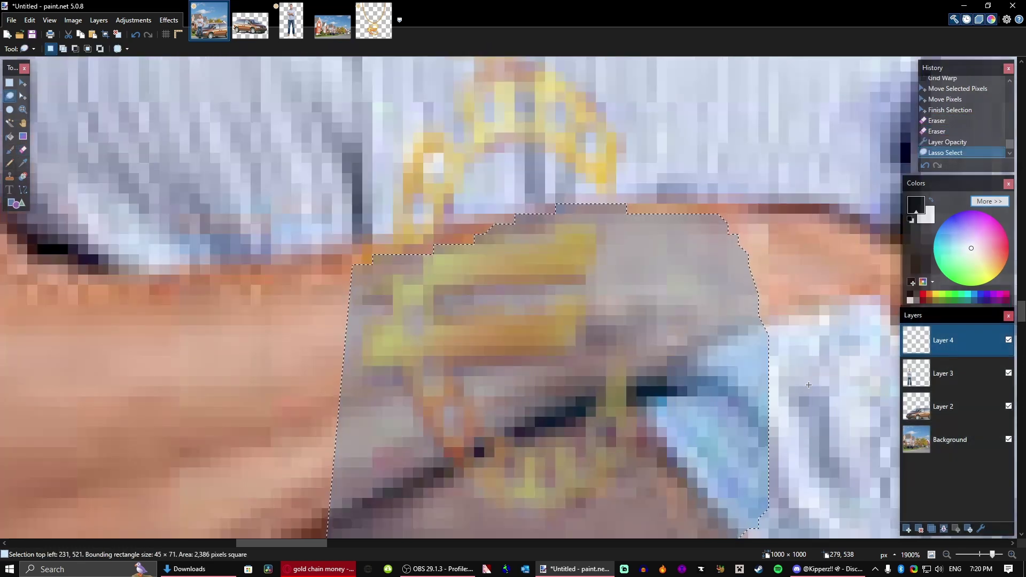
key("Delete")
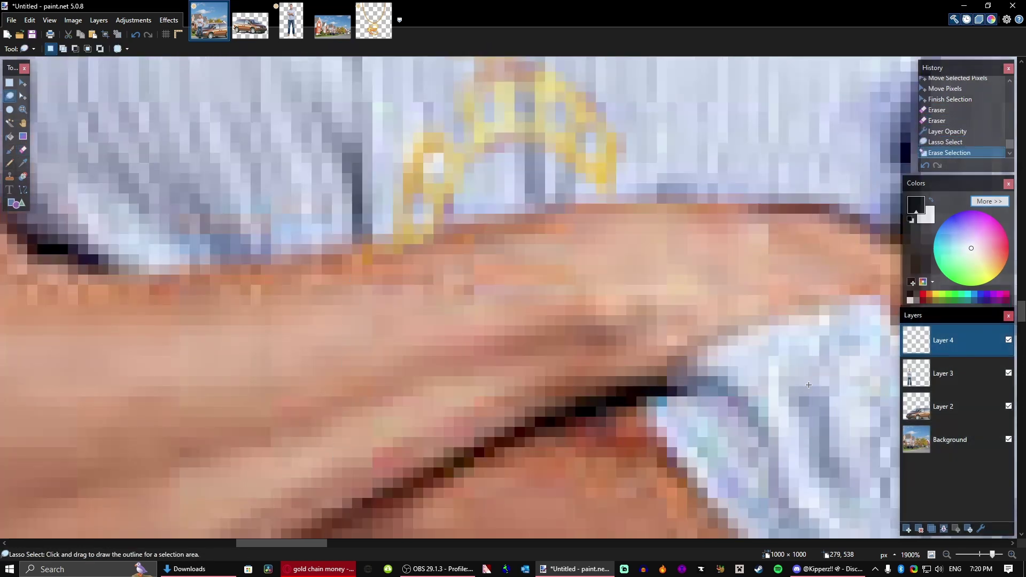
scroll(562, 247, "down", 13)
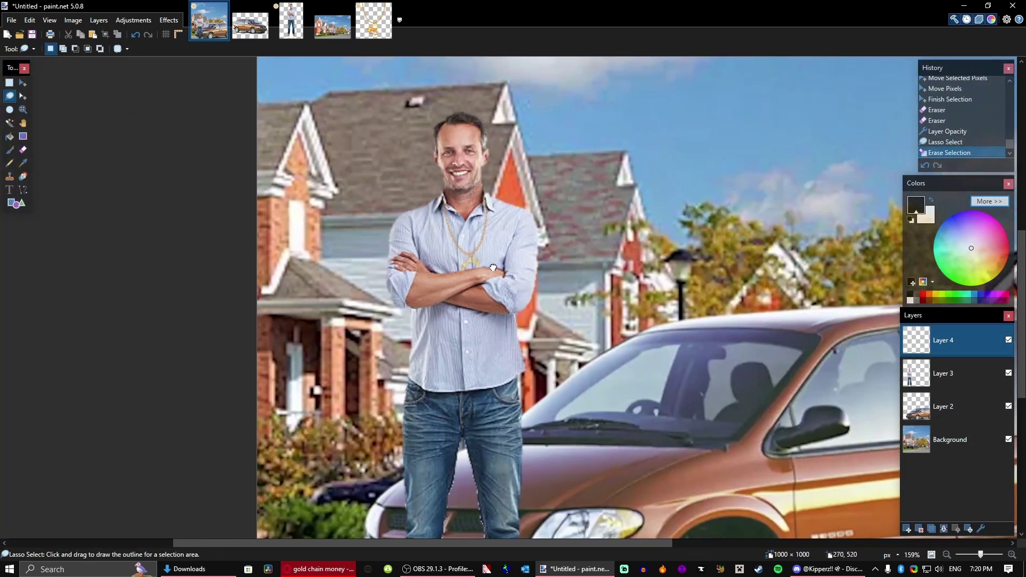
key("s")
scroll(652, 291, "down", 7)
left_click_drag(559, 262, 474, 234)
scroll(474, 234, "up", 4)
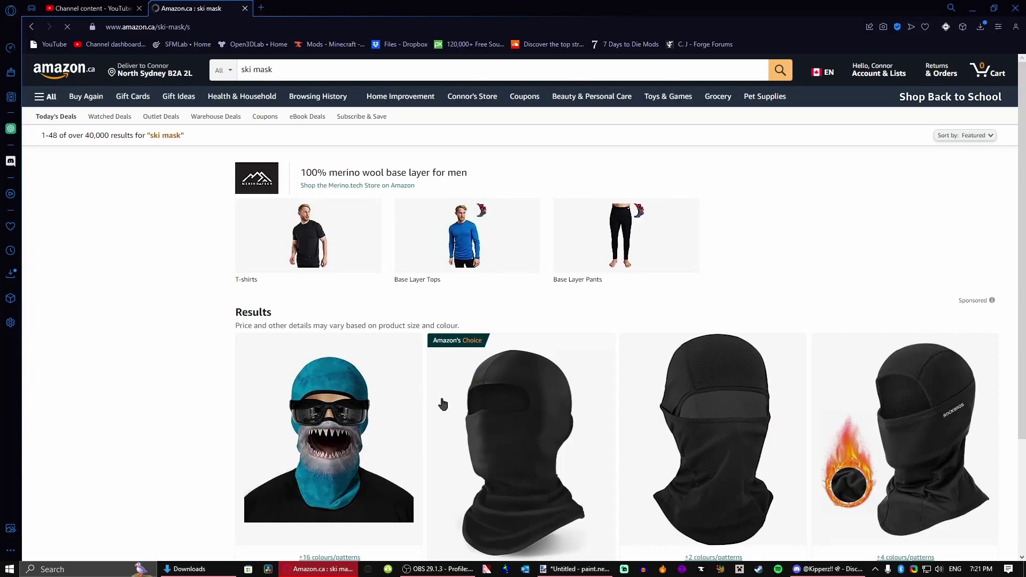
scroll(529, 411, "down", 3)
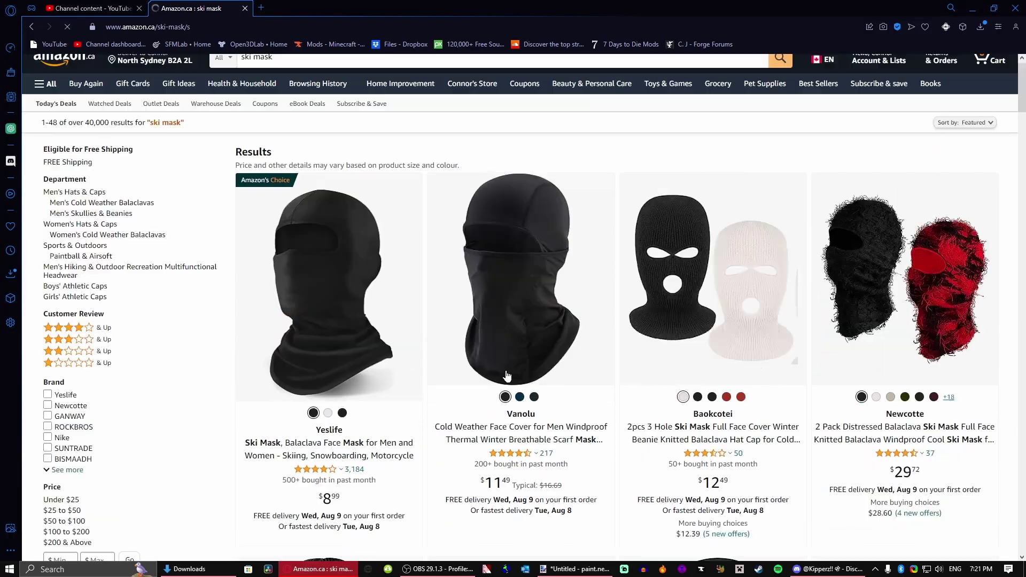
- Return to the ski mask image results and download the dark blue three-hole knitted ski mask picture
key("alt+Left")
left_click(163, 125)
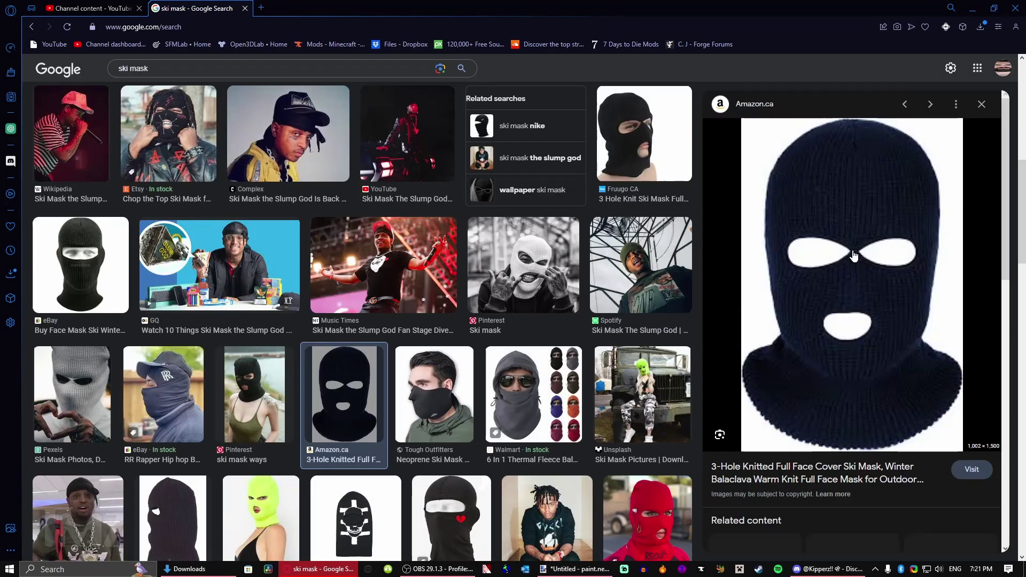
right_click(854, 251)
left_click(900, 367)
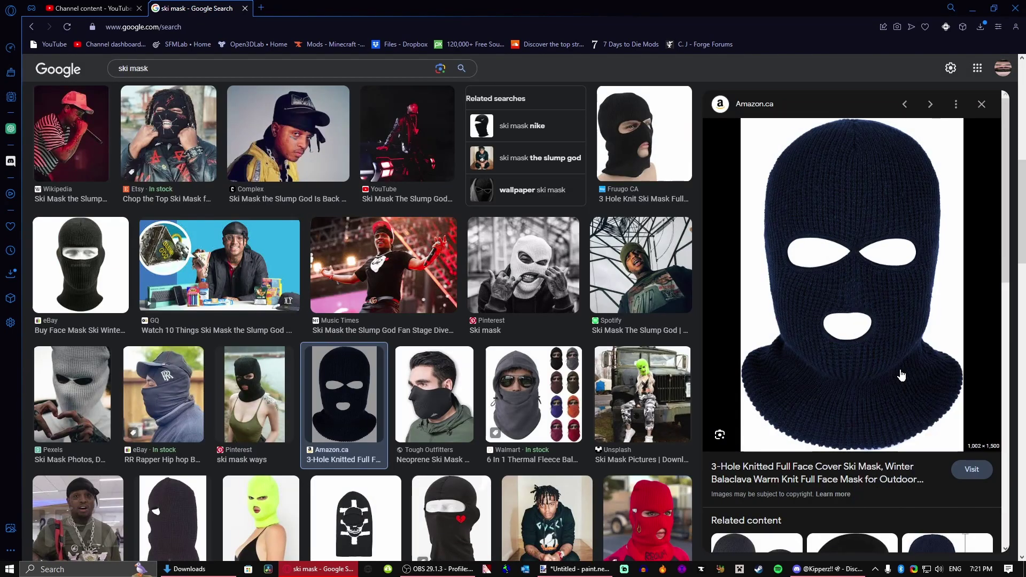
key("Return")
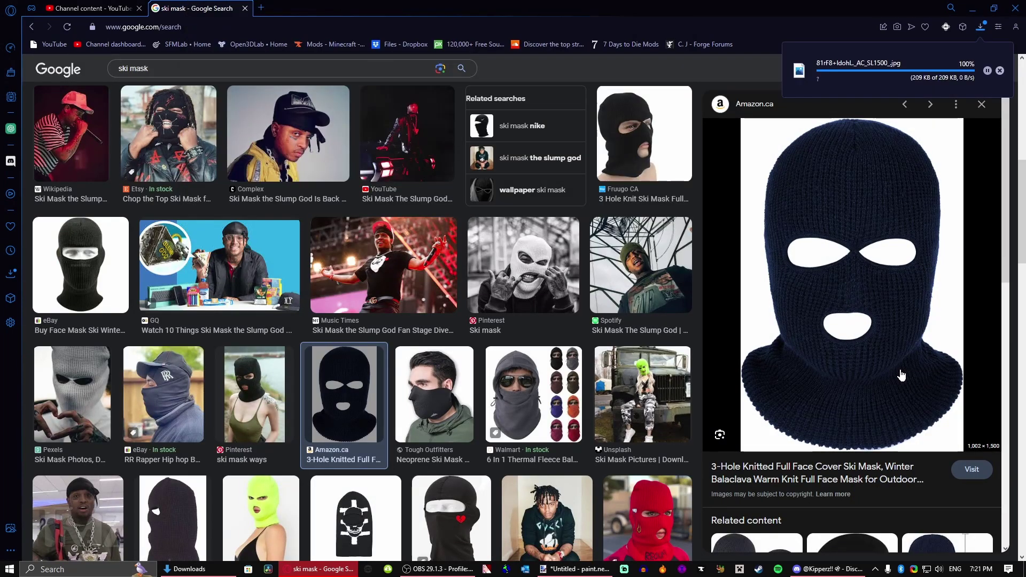
- Open the remove.bg website in the browser
key("ctrl+l")
type("remo")
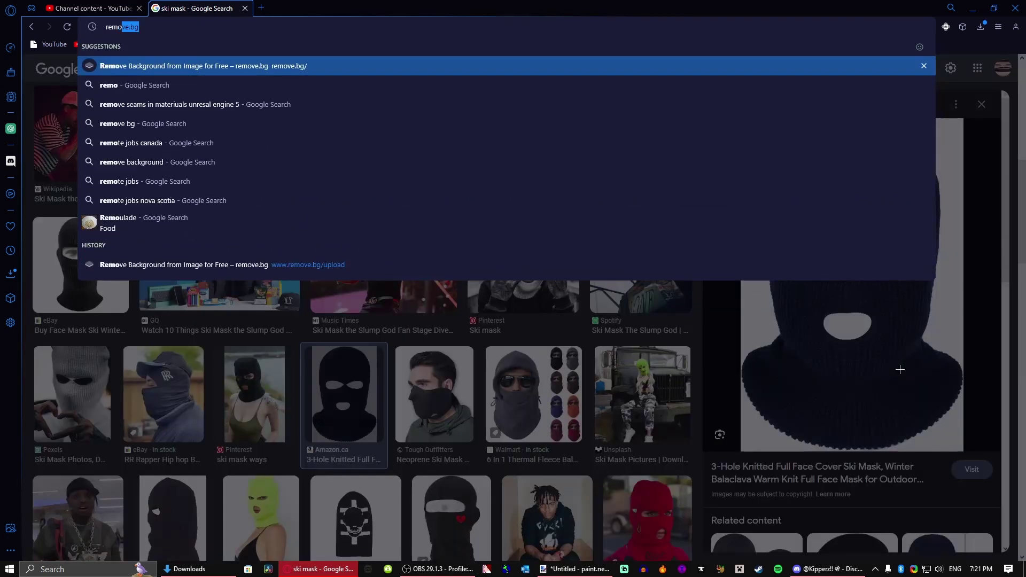
type("ve.b")
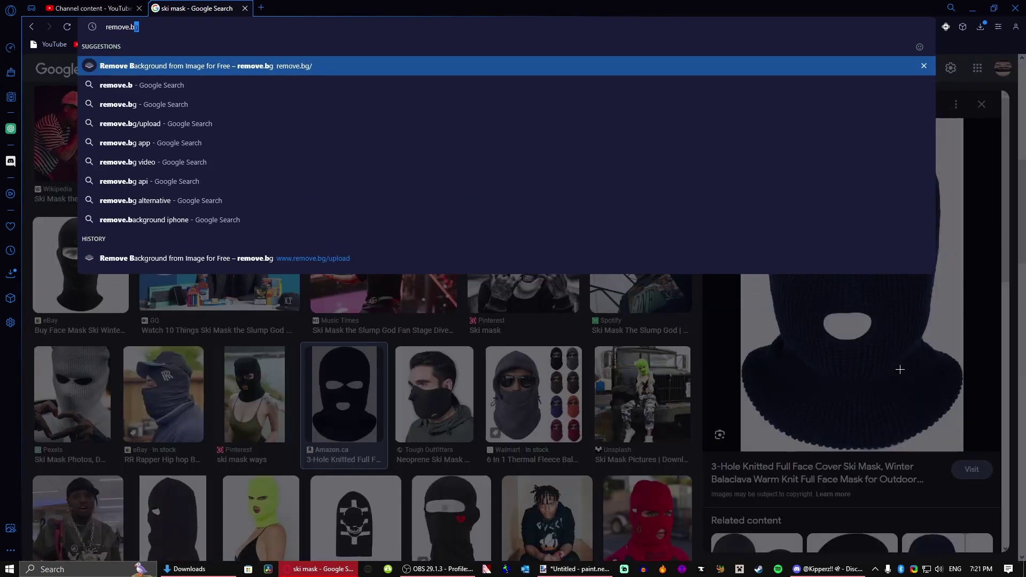
left_click(210, 65)
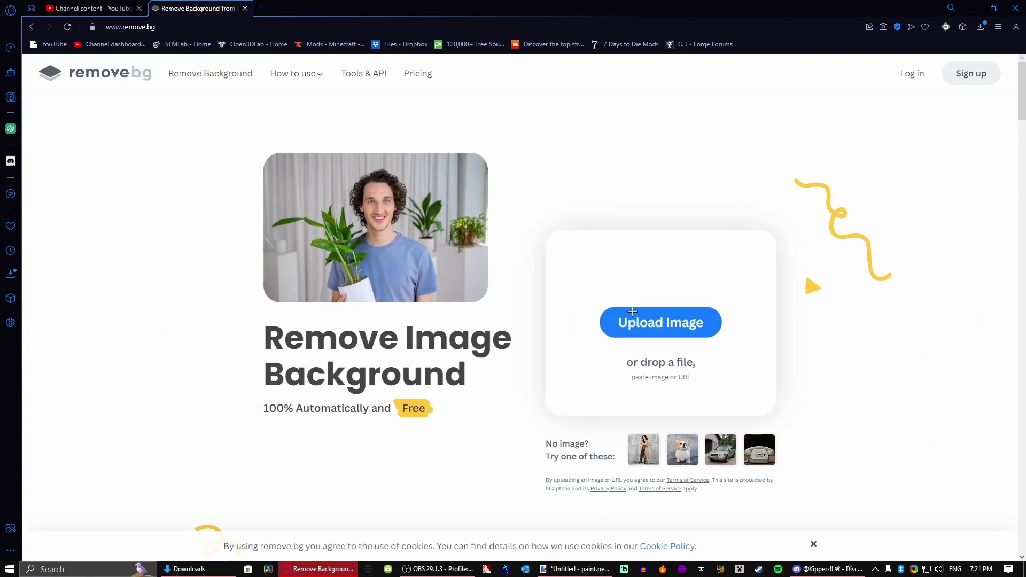
- Upload 81rF8+IdohL._AC_SL1500_.jpg from Downloads to remove.bg for background removal
left_click(633, 312)
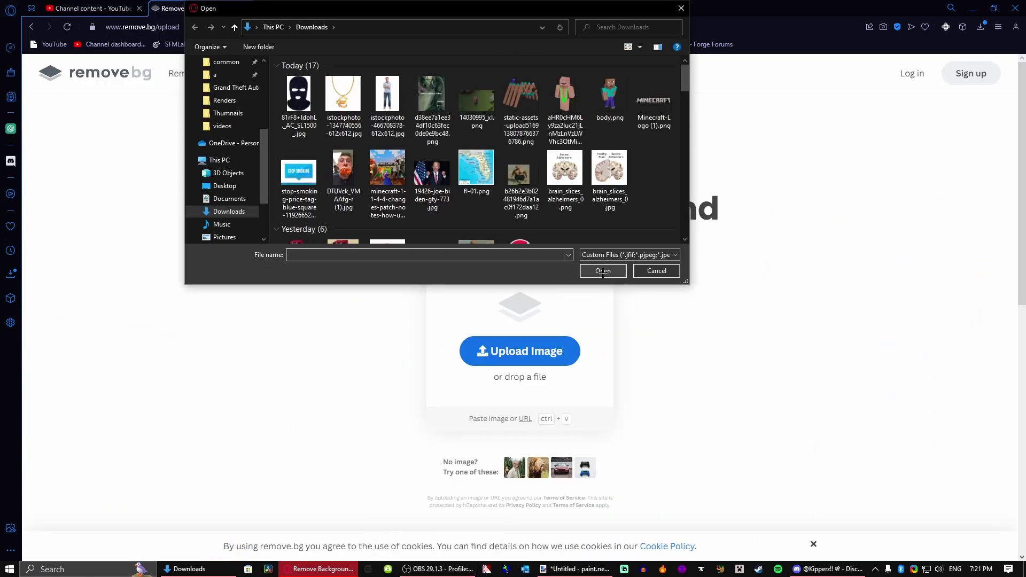
left_click(645, 275)
left_click(221, 569)
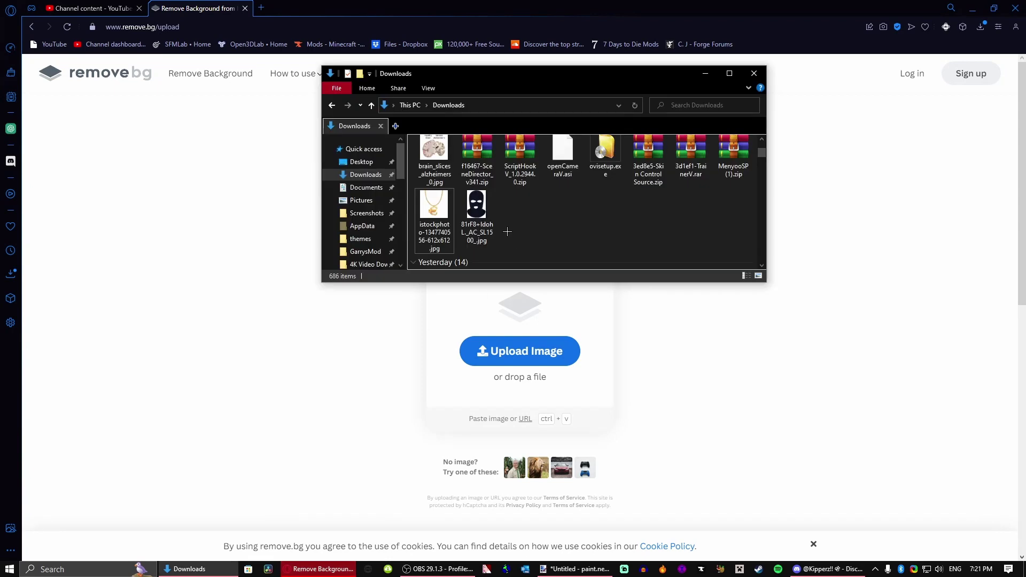
left_click_drag(476, 206, 559, 331)
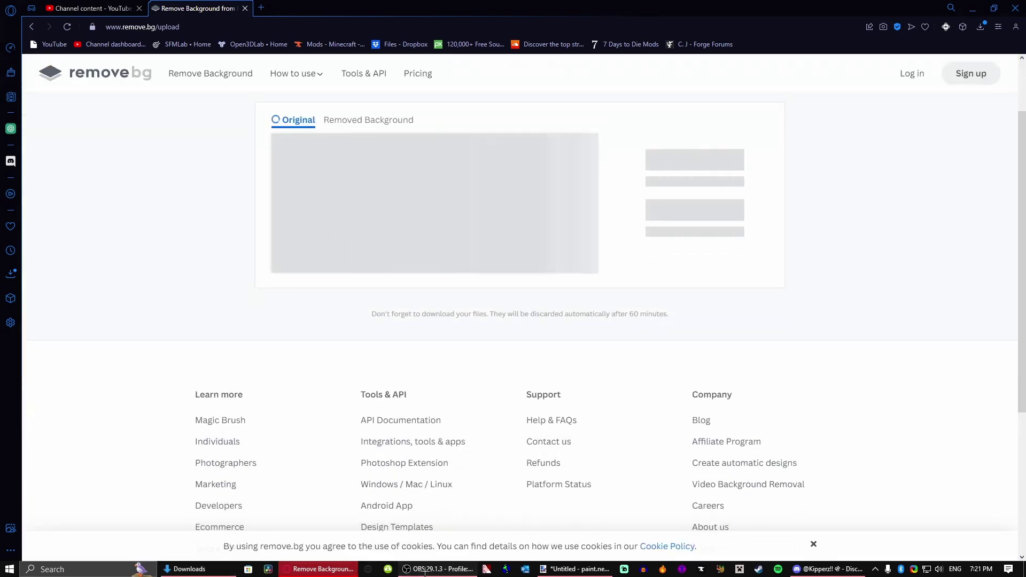
left_click(425, 570)
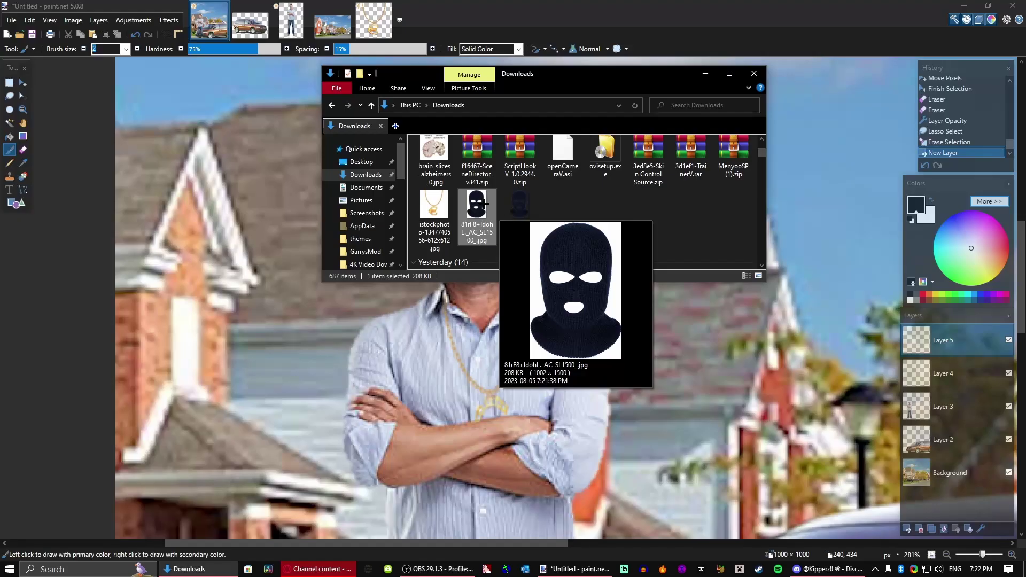
double_click(473, 219)
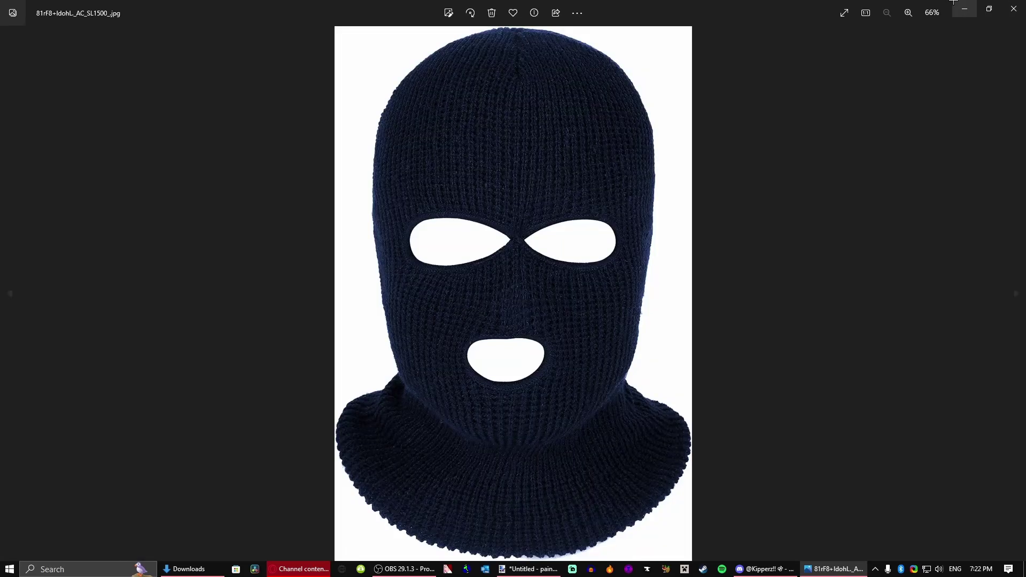
left_click(1015, 9)
- Open 81rF8+IdohL._AC_SL1500_-removebg-preview.png from Downloads as a separate image in paint.net and select the whole image for copying
mouse_move(520, 193)
left_mouse_down()
mouse_move(593, 452)
mouse_move(583, 417)
left_mouse_up()
left_click(508, 285)
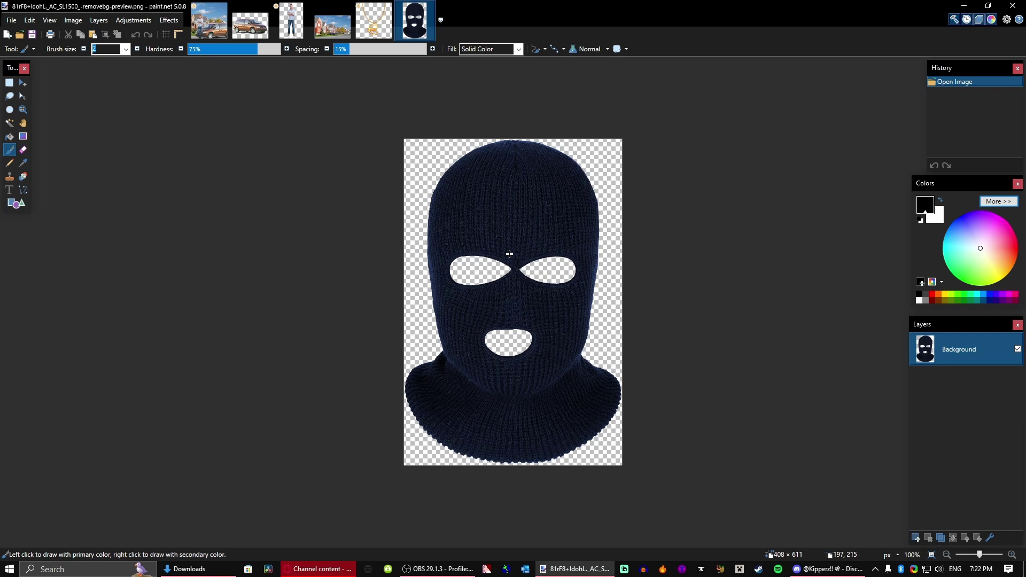
key("ctrl+s")
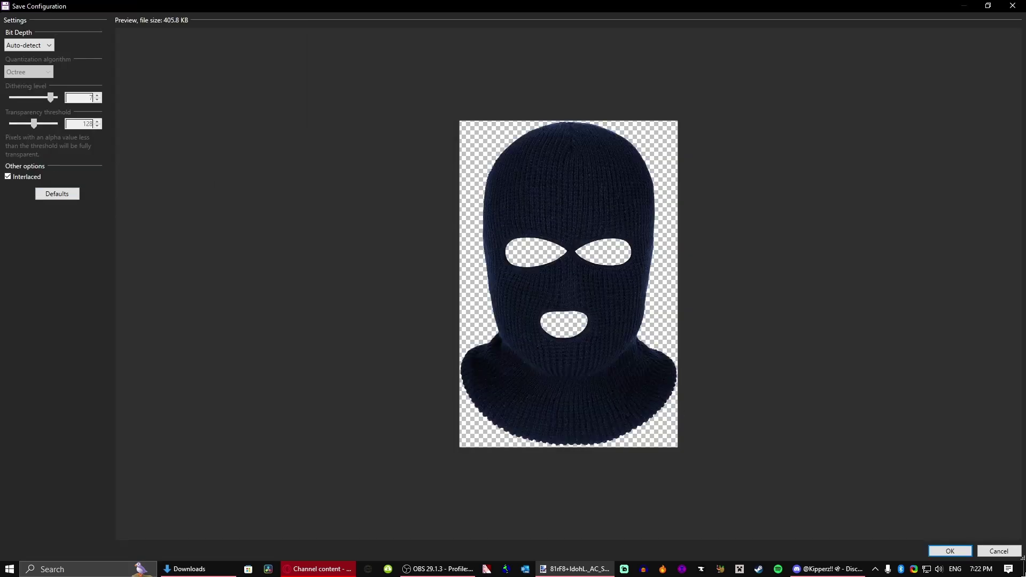
left_click(993, 549)
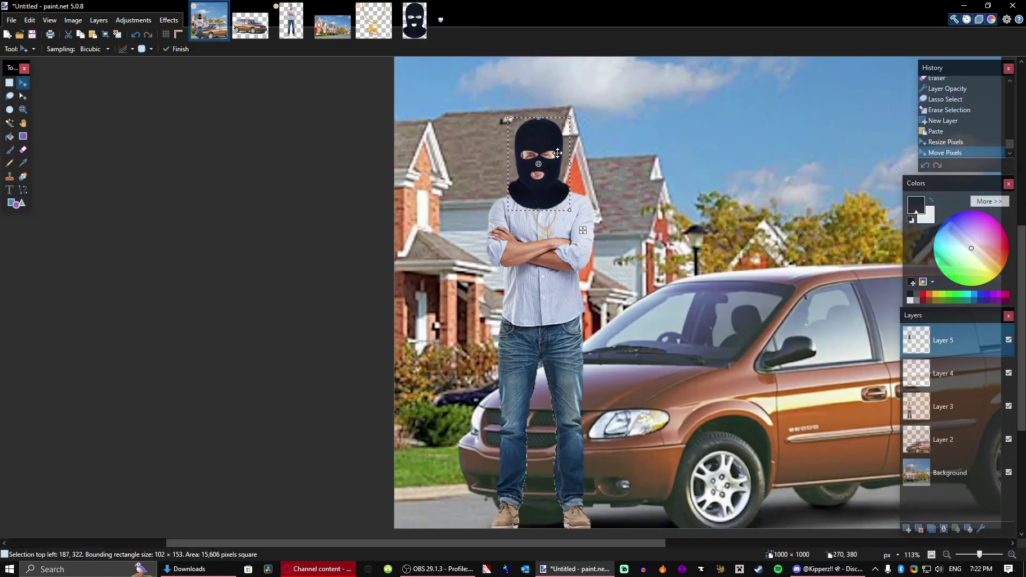
- Shrink the pasted ski mask to about 78 × 116 pixels, rotate it slightly and fit it over the man's head
scroll(561, 123, "up", 2)
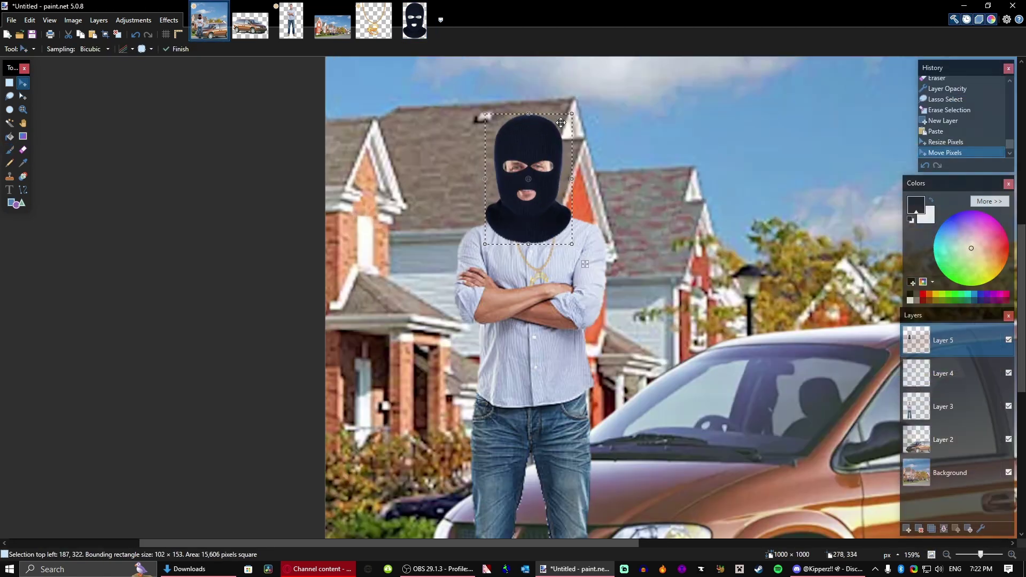
scroll(561, 123, "up", 3)
left_click_drag(590, 100, 501, 140)
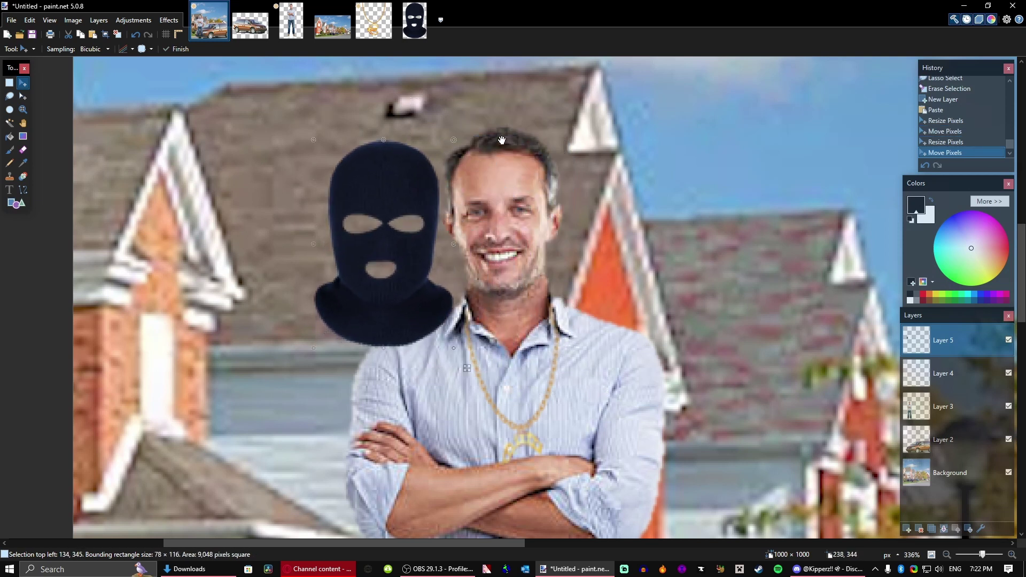
left_click_drag(429, 201, 545, 189)
left_click_drag(502, 119, 489, 122)
left_click_drag(508, 167, 509, 170)
left_click_drag(509, 169, 513, 165)
scroll(640, 227, "down", 1)
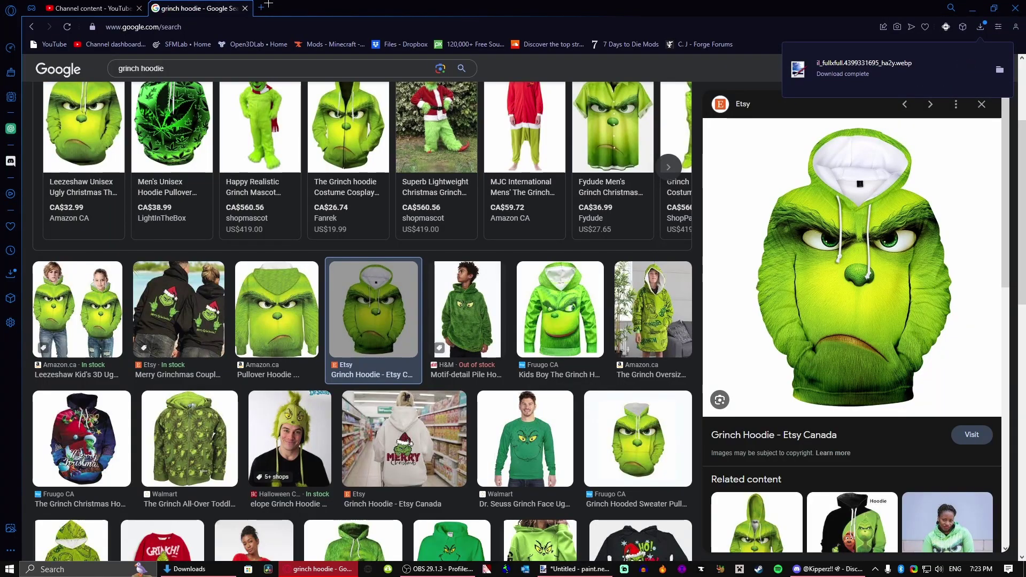
- Close the Grinch hoodie search, return to paint.net and open il_fullxfull.4399331695_ha2y.webp from Downloads as a separate image
left_click(244, 8)
left_click(574, 569)
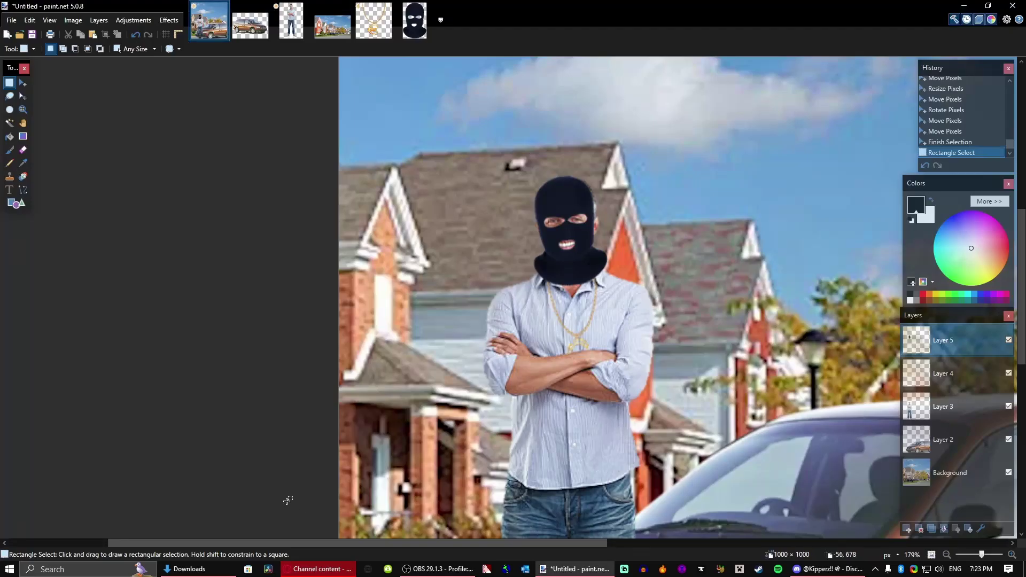
left_click(187, 569)
left_click_drag(353, 406, 354, 406)
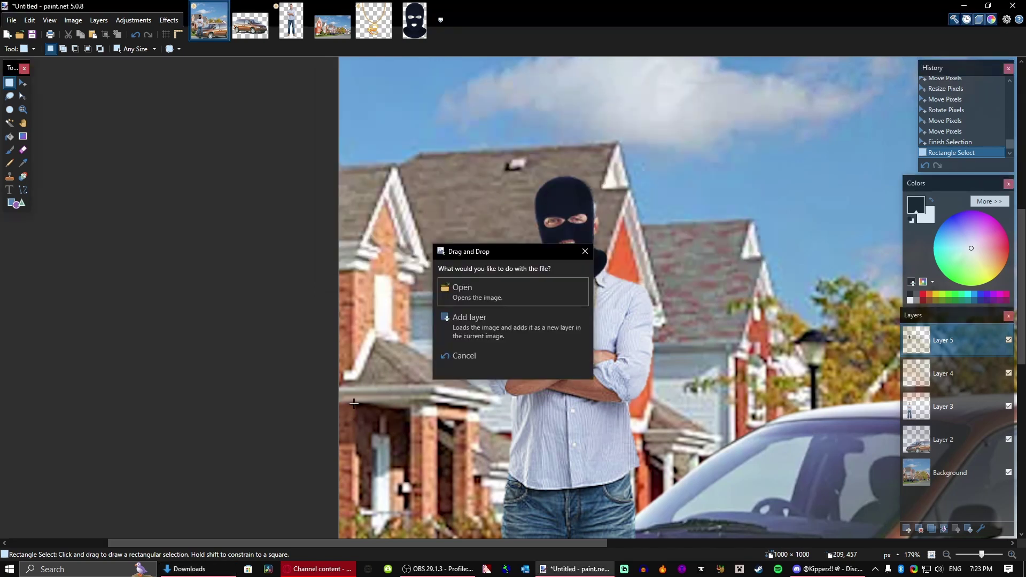
left_click(465, 288)
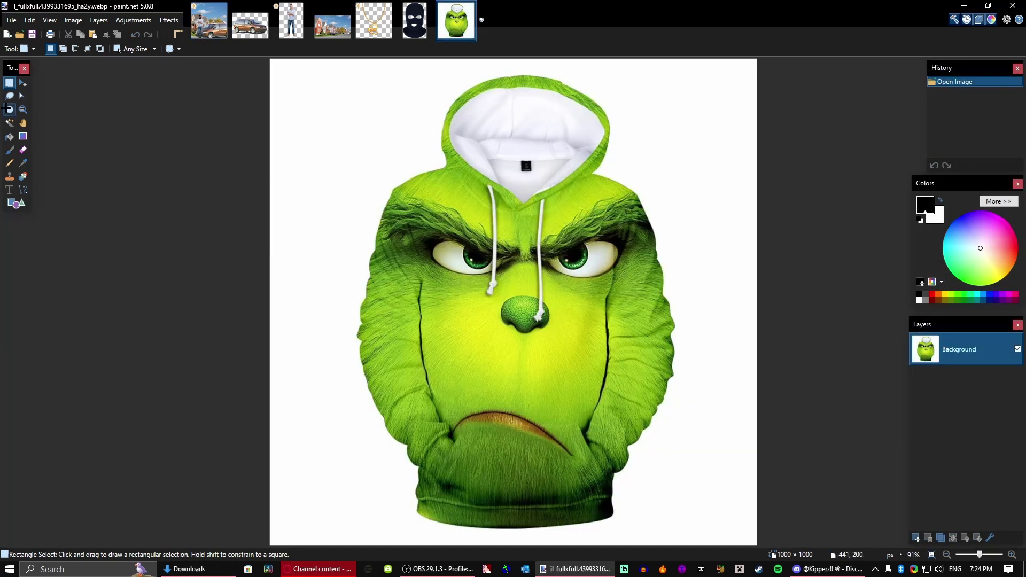
- Erase the white background around the Grinch hoodie with the Magic Wand, using contiguous flood mode and about 38% tolerance
left_click(9, 123)
left_click(338, 119)
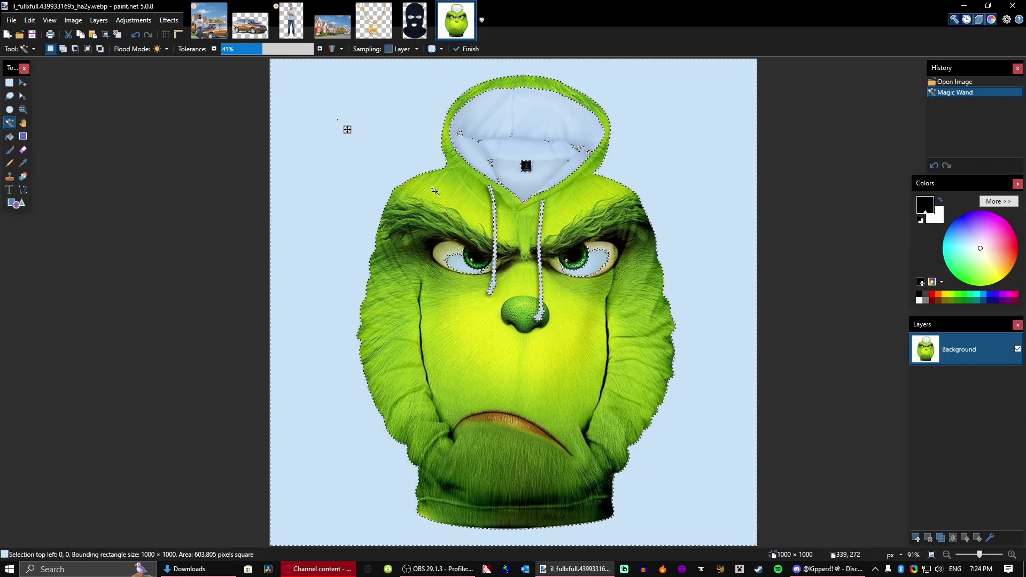
scroll(435, 191, "up", 2)
left_click_drag(262, 50, 226, 50)
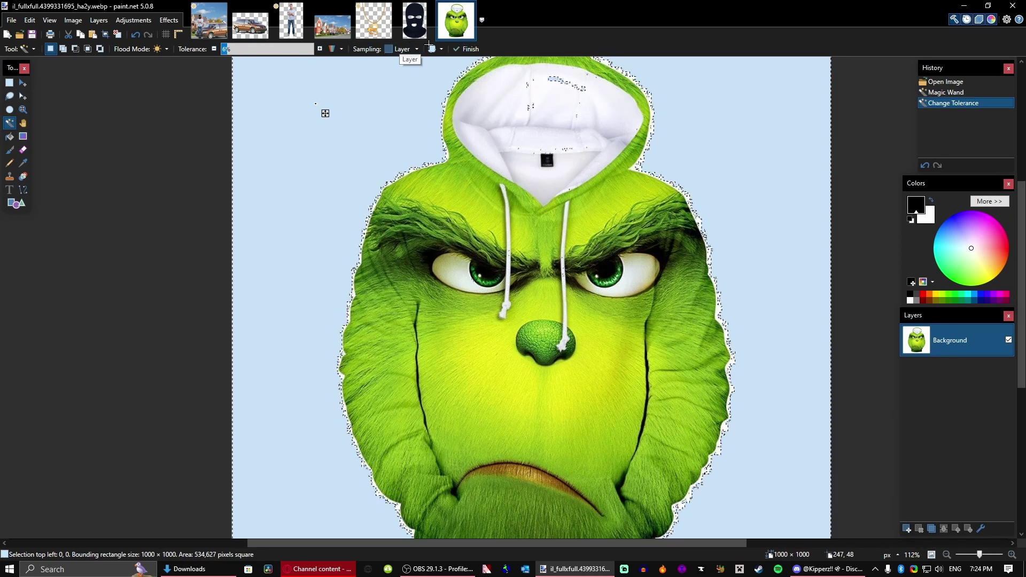
left_click(158, 49)
left_click_drag(247, 53, 256, 53)
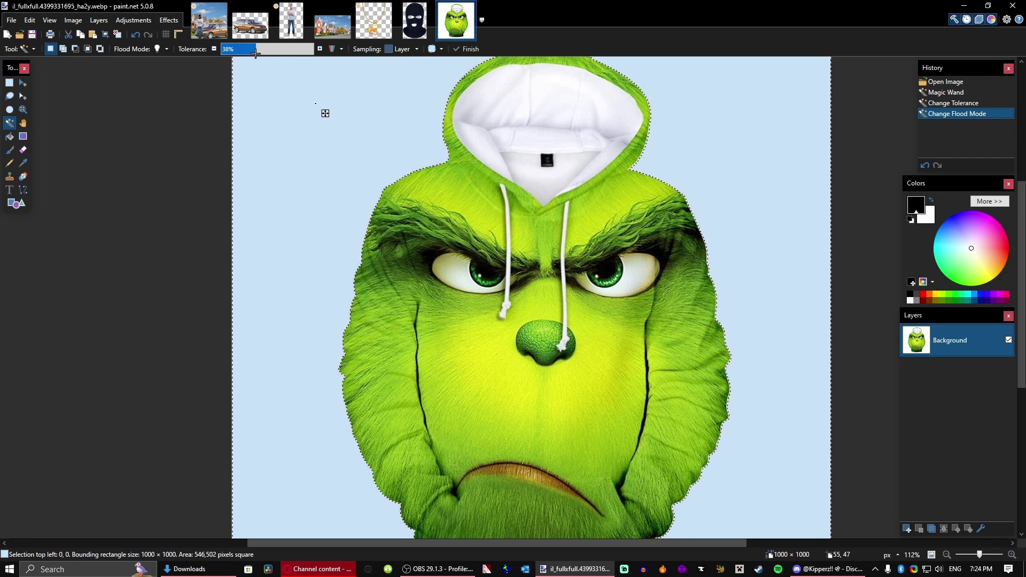
- Paste the hoodie onto a new layer of the street composite and shrink it to about 353 × 353 pixels
key("ctrl+shift+v")
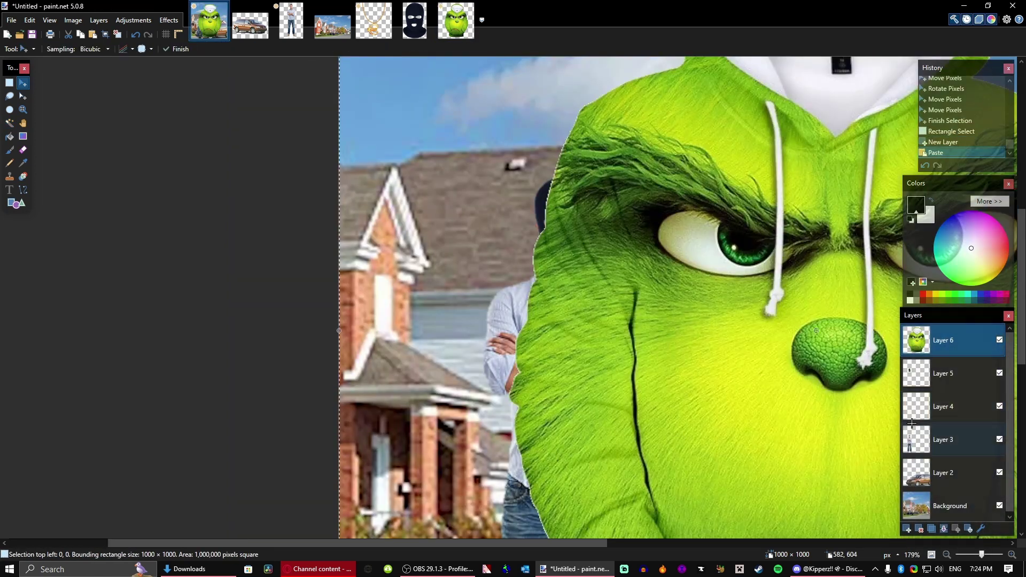
scroll(781, 309, "down", 6)
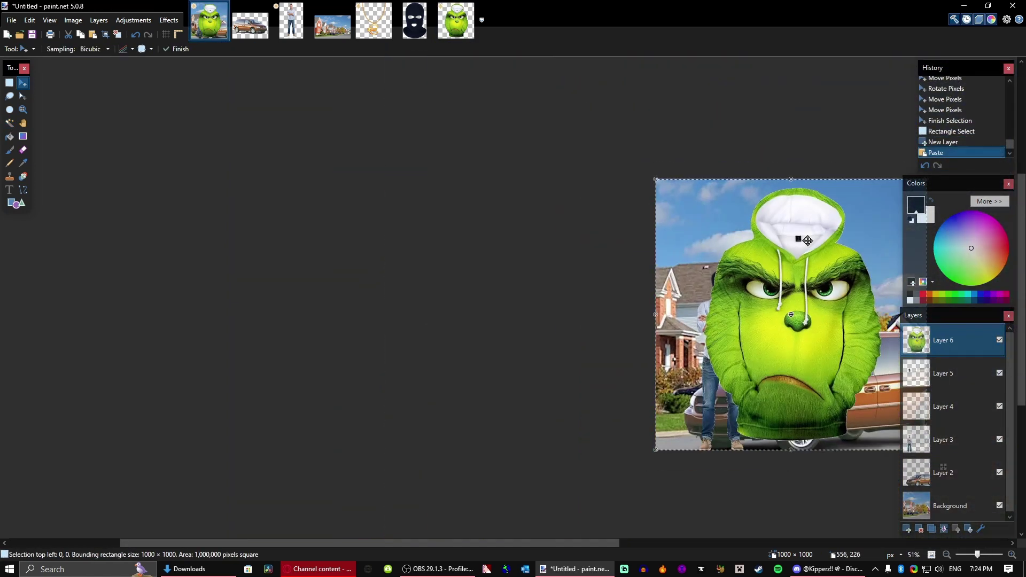
left_click_drag(808, 240, 594, 224)
left_click_drag(715, 165, 539, 338)
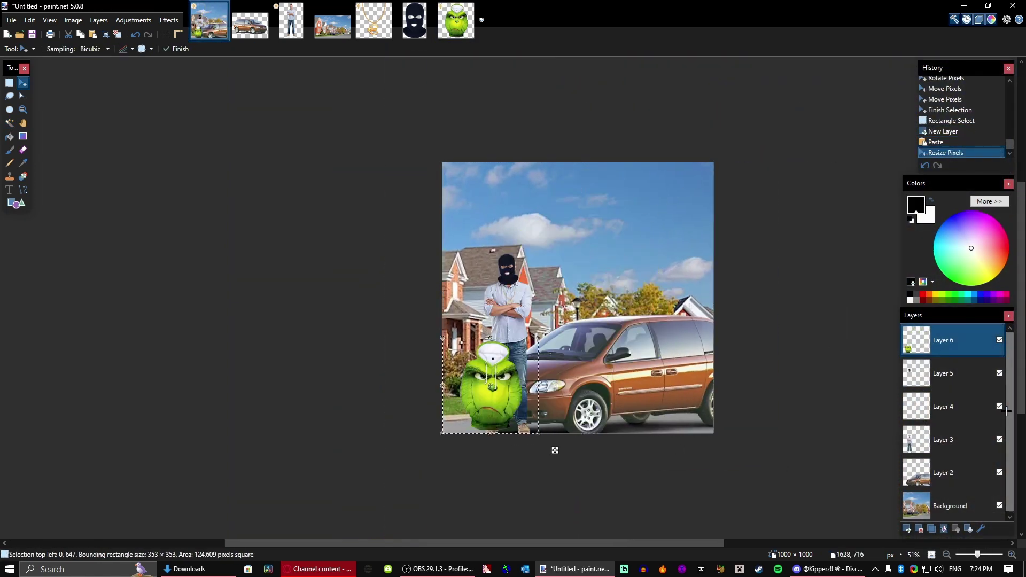
- Move the necklace layer to the top of the stack, then size the repasted necklace to 160 × 158 pixels and rotate it 5.79° over the hoodie
left_click_drag(946, 407, 933, 290)
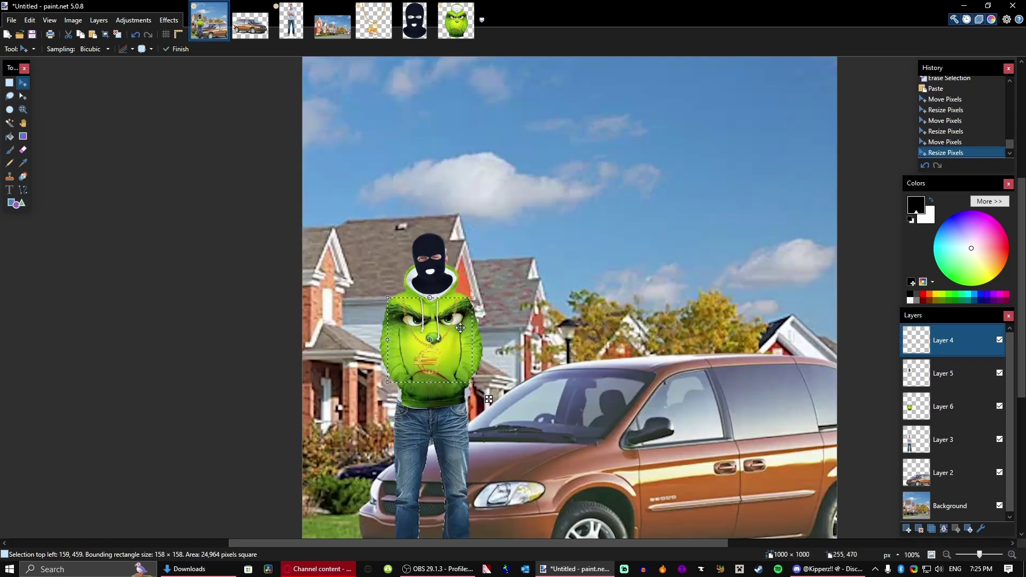
left_click_drag(471, 324, 471, 324)
left_click_drag(443, 319, 447, 305)
scroll(448, 304, "up", 5)
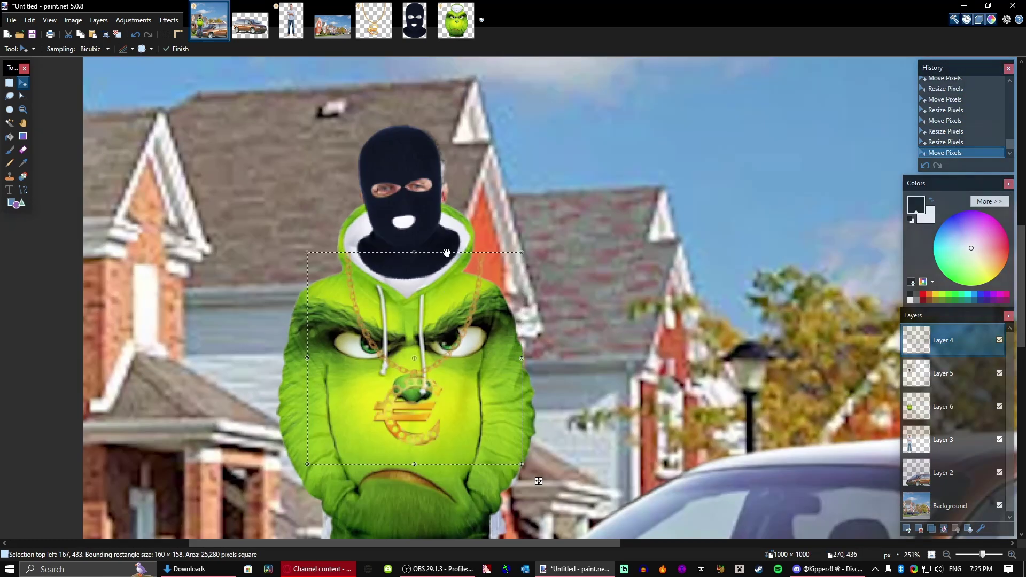
left_click_drag(446, 244, 436, 245)
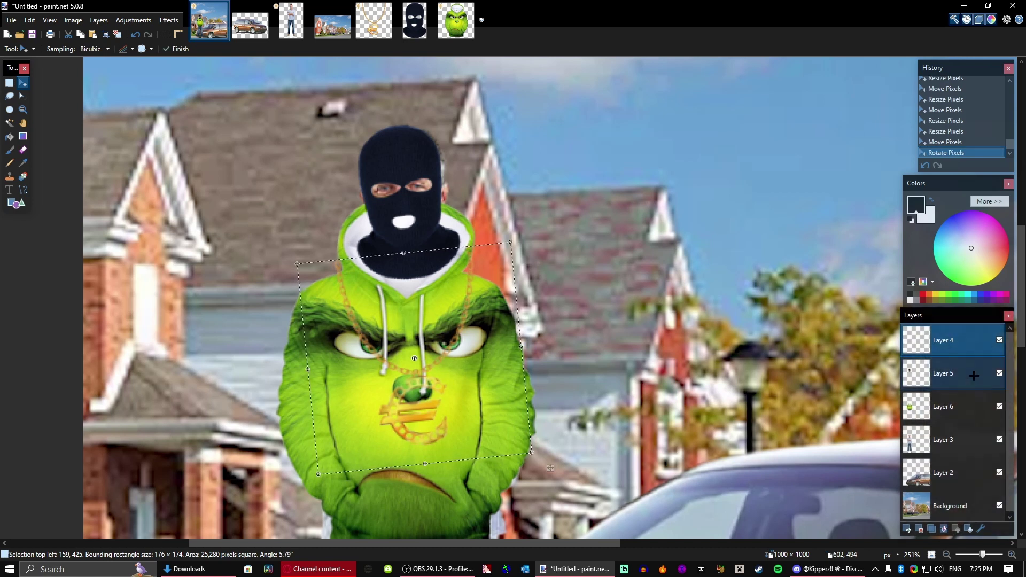
- Erase the man's head edges showing outside the ski mask with a size 11 eraser, and clear the hoodie's white behind the mask's mouth opening
left_click(974, 447)
left_click(973, 447)
scroll(444, 171, "up", 2)
key("s")
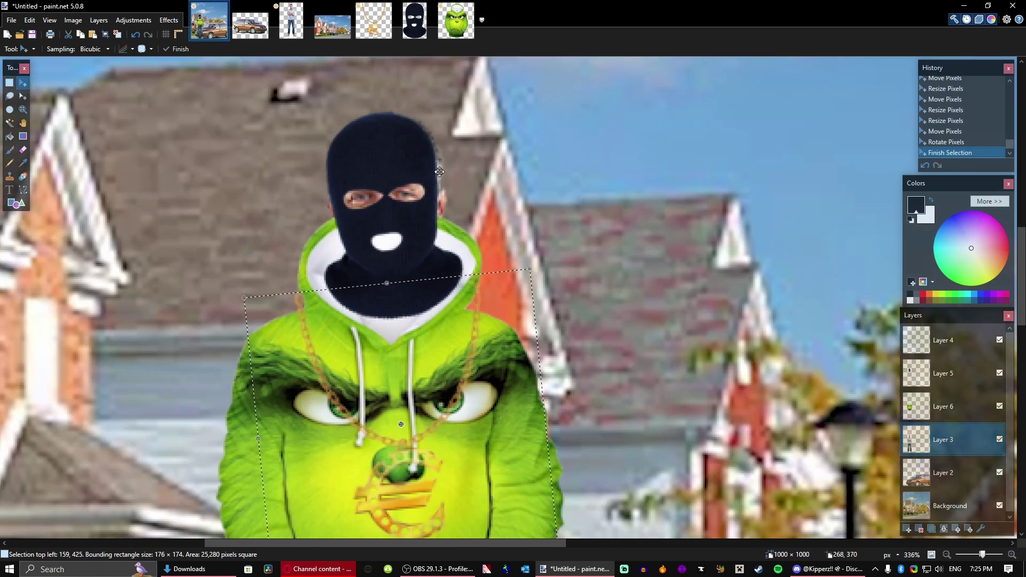
left_click(438, 173)
key("e")
scroll(438, 177, "up", 2)
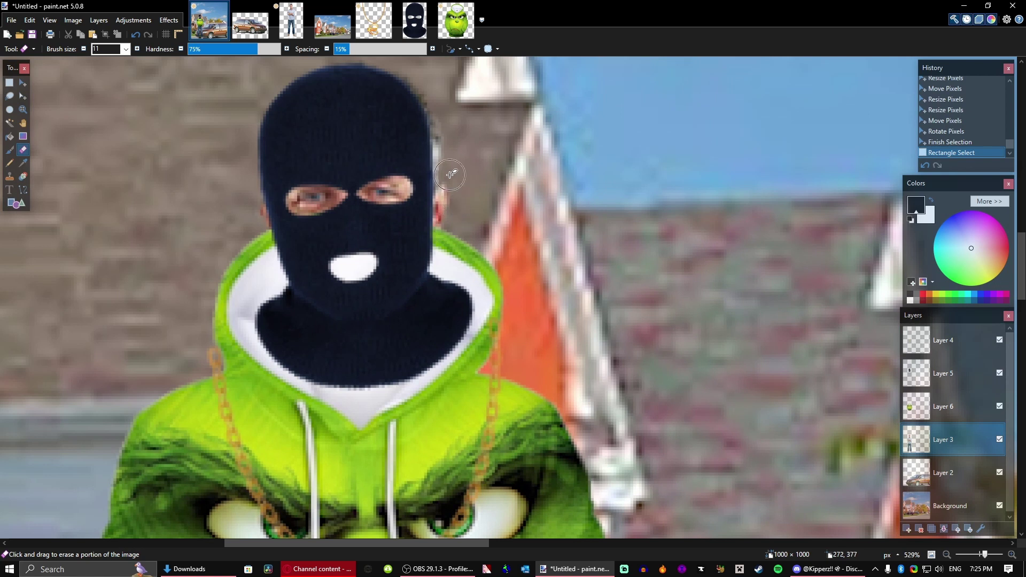
mouse_move(443, 202)
left_mouse_down()
mouse_move(444, 224)
mouse_move(442, 123)
mouse_move(580, 165)
left_mouse_up()
mouse_move(400, 281)
left_mouse_down()
mouse_move(427, 149)
mouse_move(436, 149)
left_mouse_up()
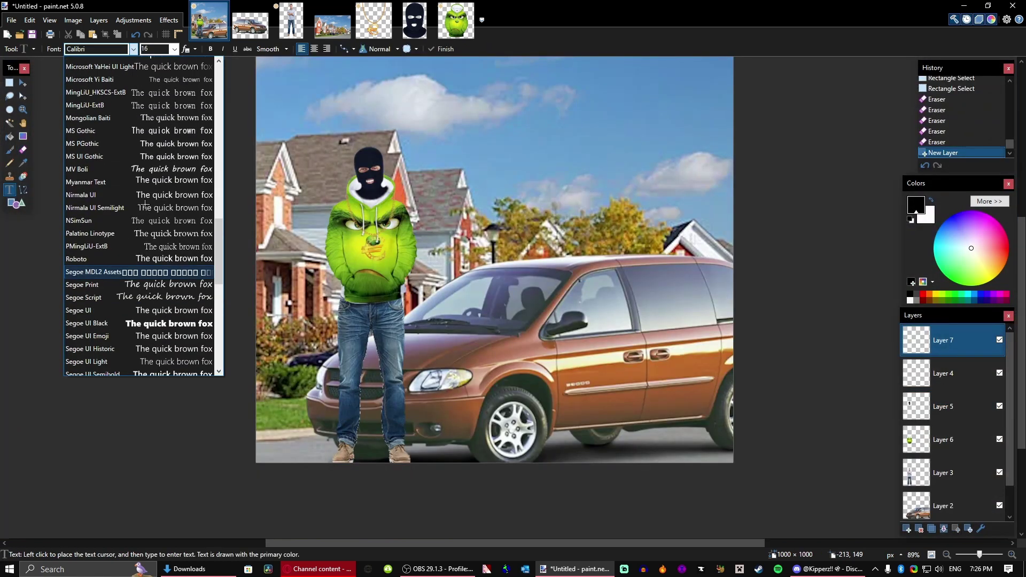
scroll(147, 203, "up", 20)
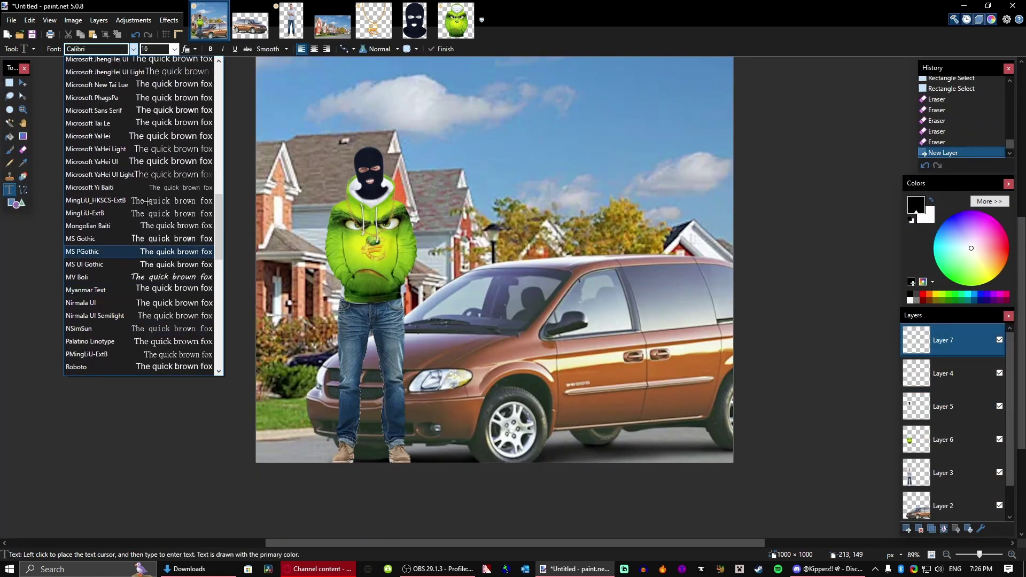
- Add the black title text "DICK & BALLS" in the Chernobyl font on the new layer, over the sky and the van's roof
scroll(147, 203, "up", 1)
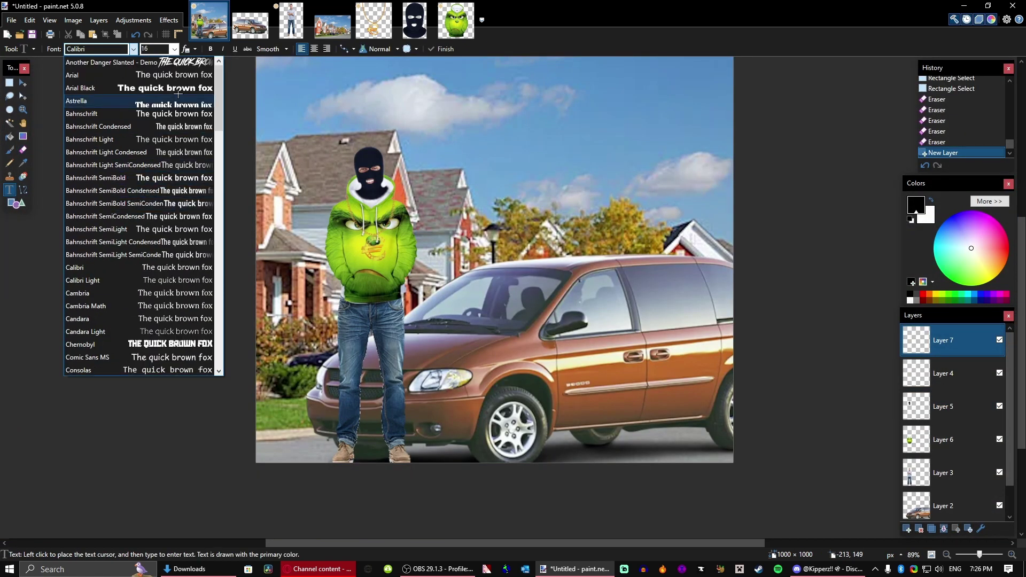
left_click(178, 63)
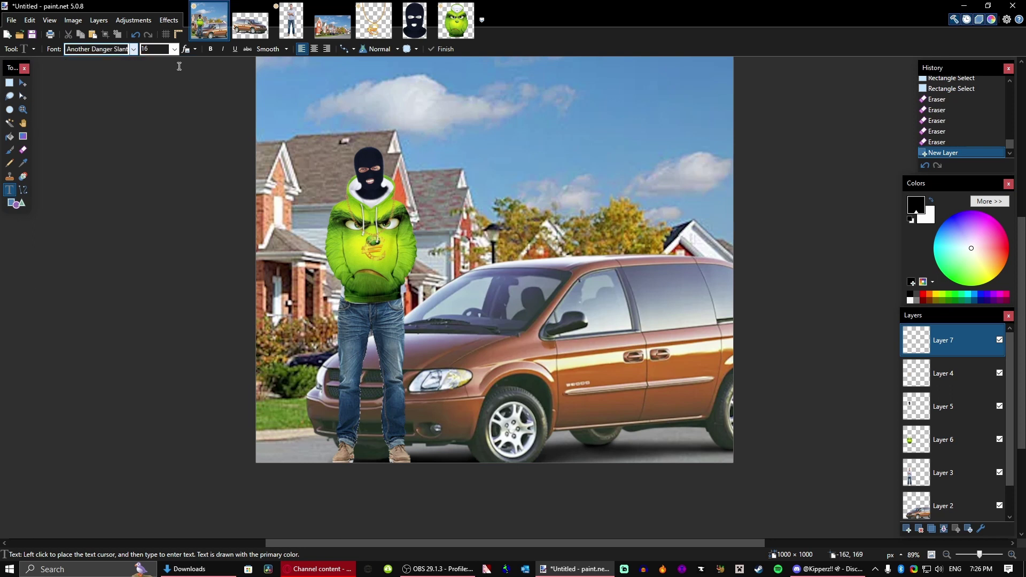
left_click(288, 71)
left_click(116, 47)
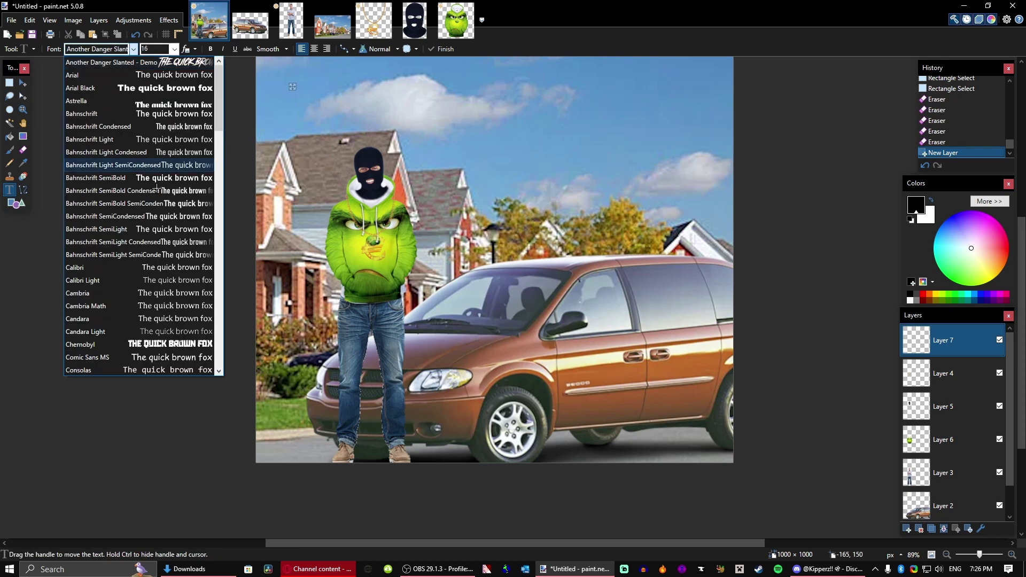
left_click(160, 342)
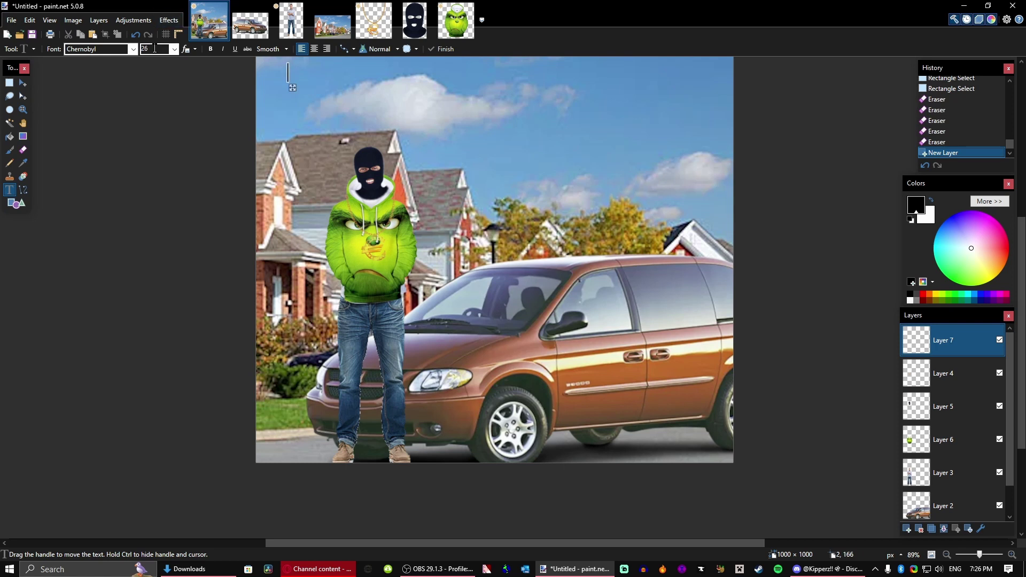
scroll(155, 49, "down", 11)
scroll(155, 49, "up", 1)
left_click_drag(289, 160, 289, 161)
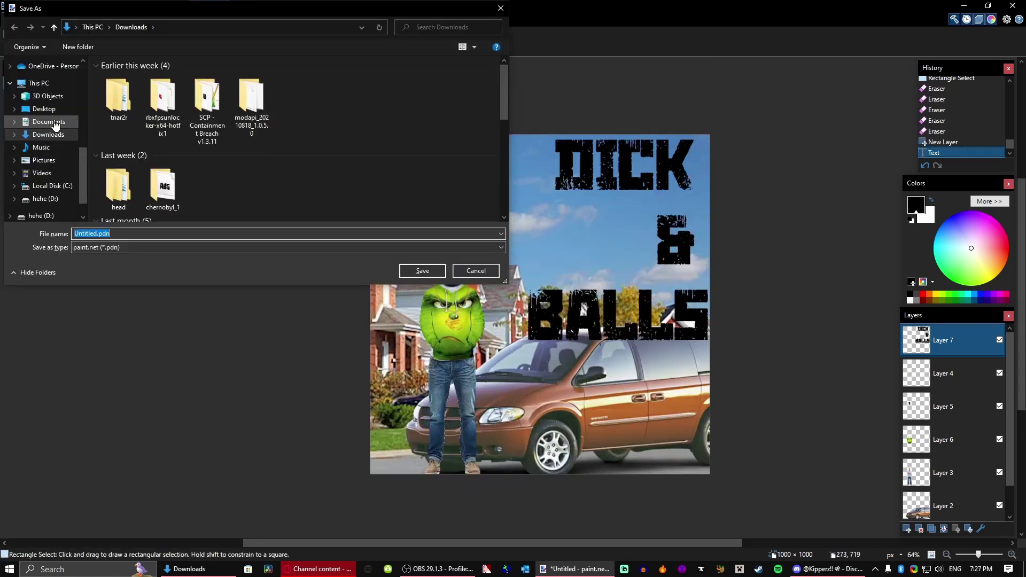
- Save the composite as reason number 1.png in a new Pictures subfolder, then switch to Discord and send it in the open direct message
left_click(43, 160)
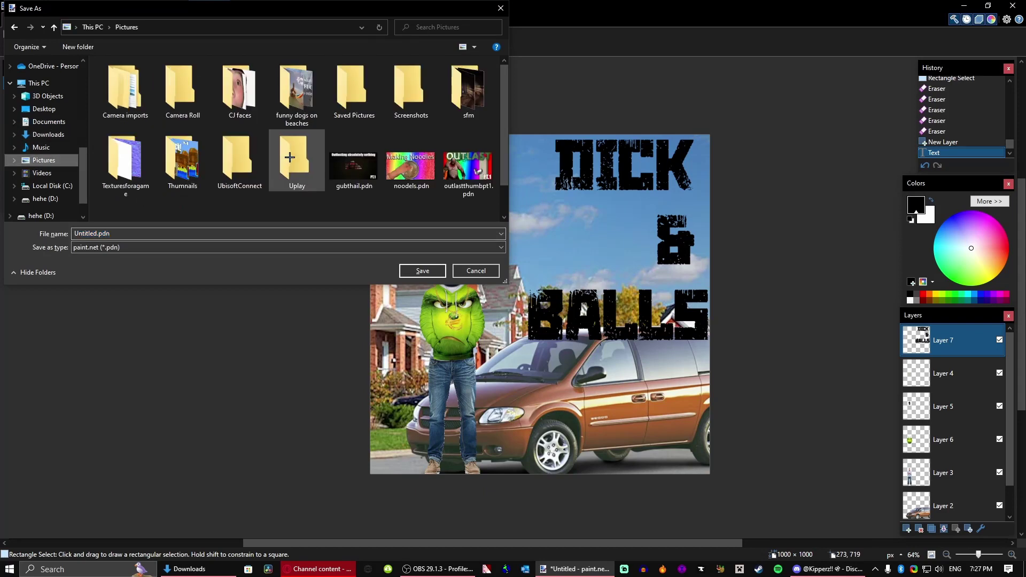
key("ctrl+shift+n")
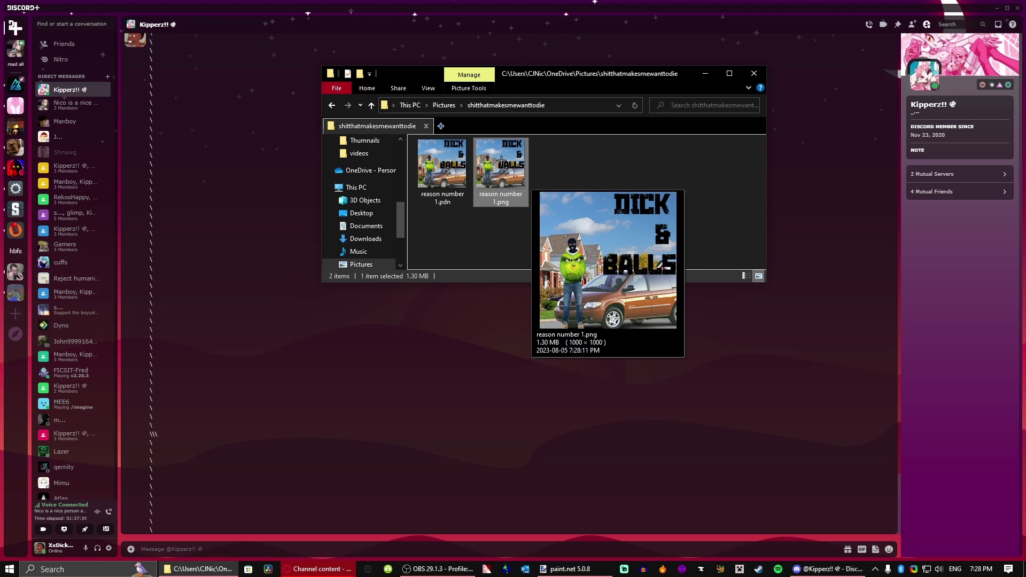
left_click_drag(516, 198, 511, 394)
key("Return")
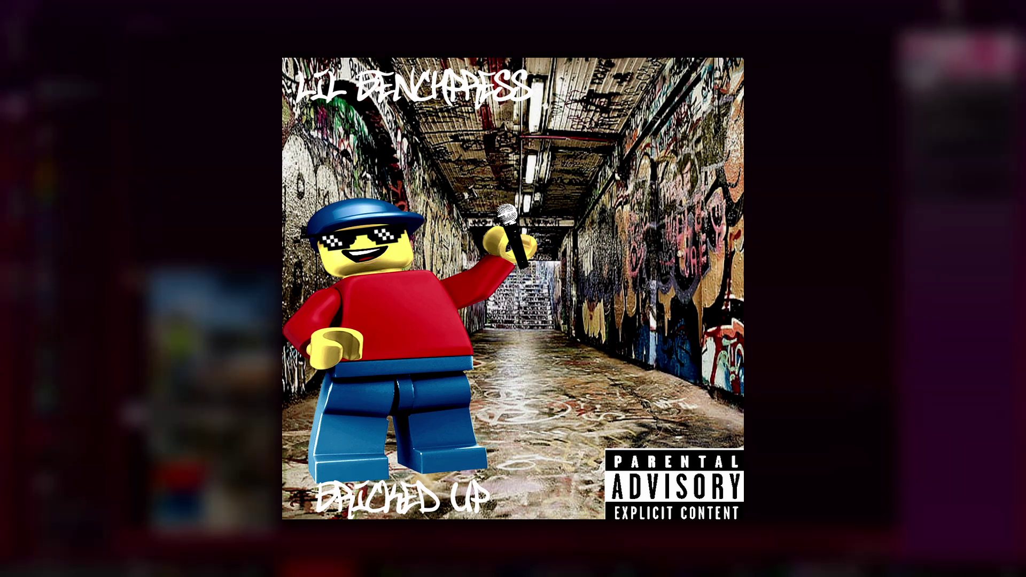
- Compare the sent street cover with the Lil Benchpress cover received in the chat by enlarging each image
key("Escape")
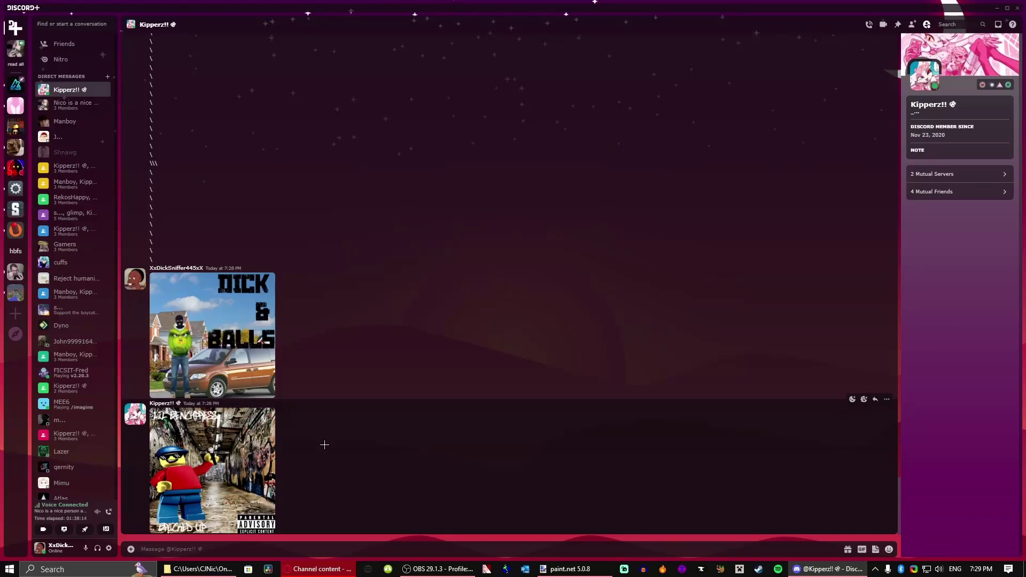
left_click(231, 360)
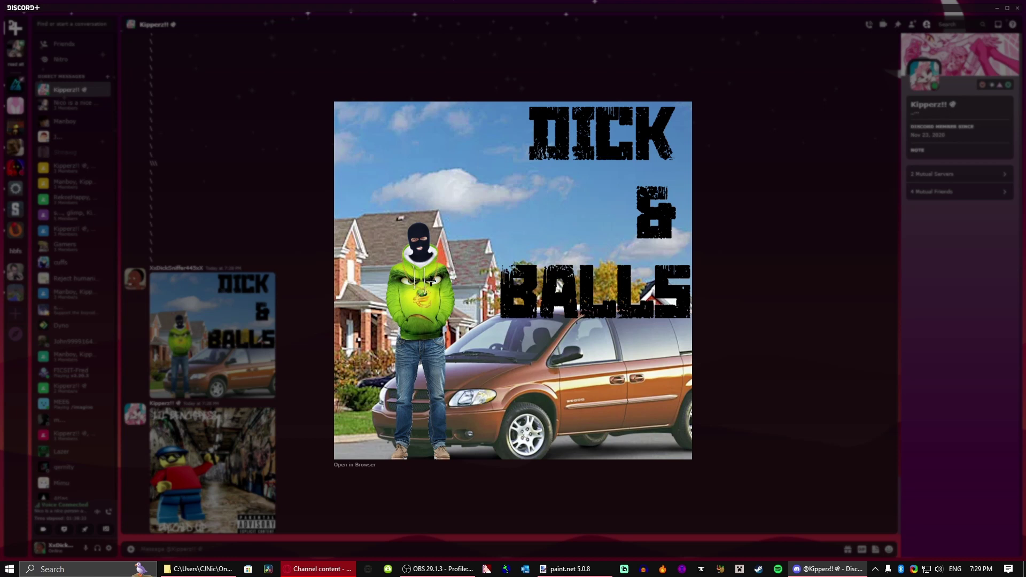
left_click(210, 401)
left_click(224, 449)
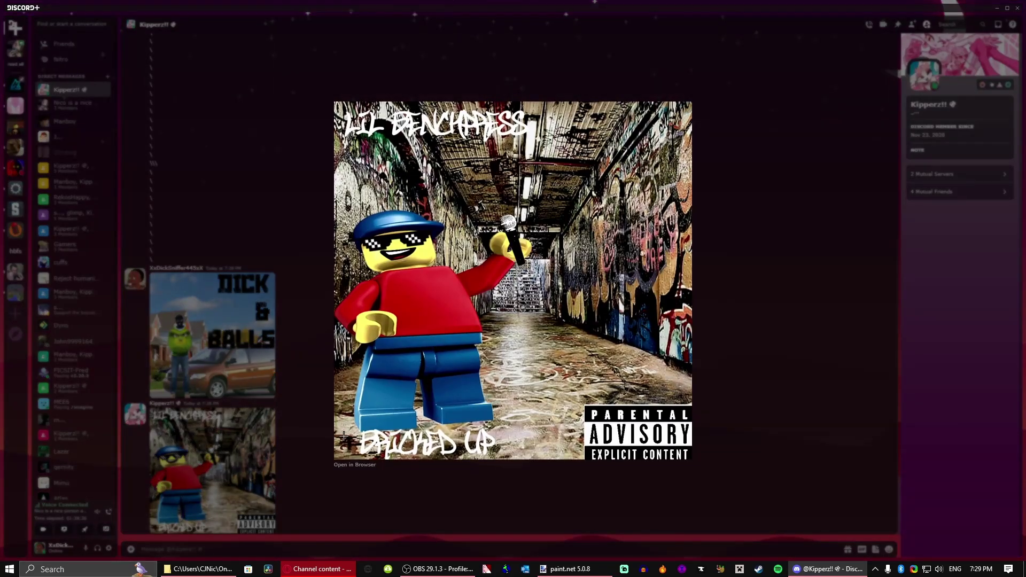
left_click(269, 371)
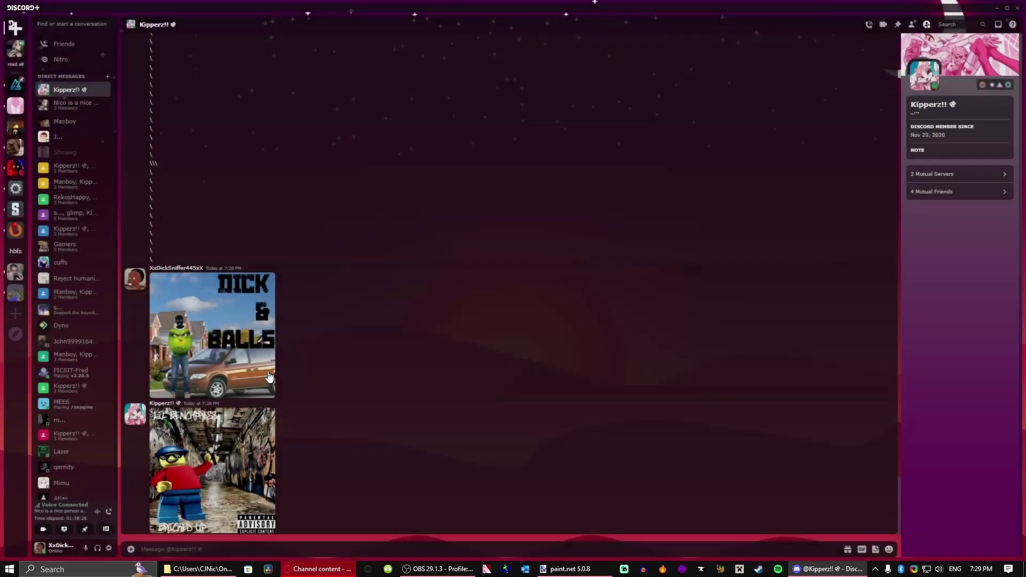
left_click(268, 371)
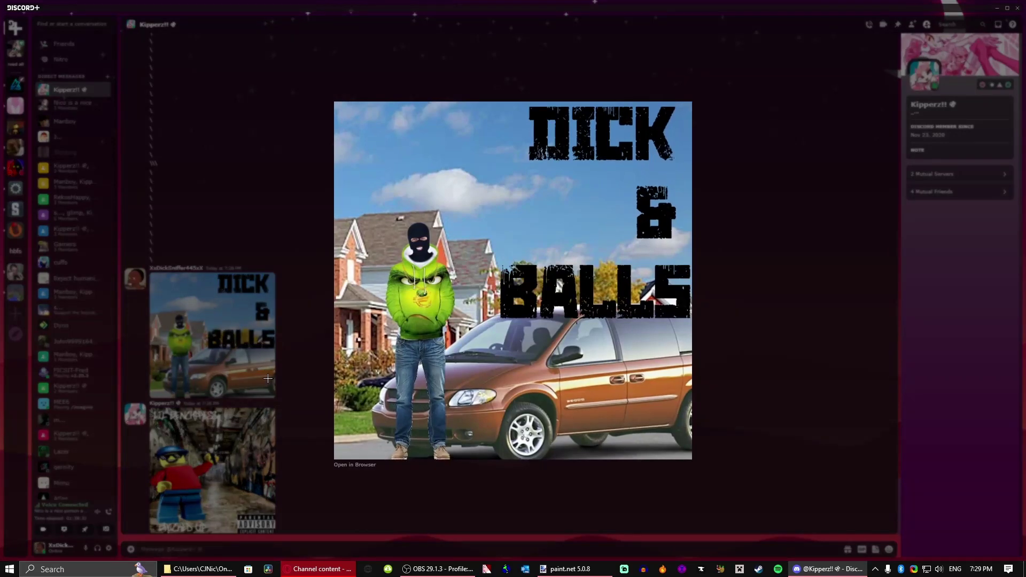
left_click(268, 378)
- Switch to the Opera browser and browse the Arabic fonts under Foreign look on dafont.com
key("alt+Tab")
left_click(158, 8)
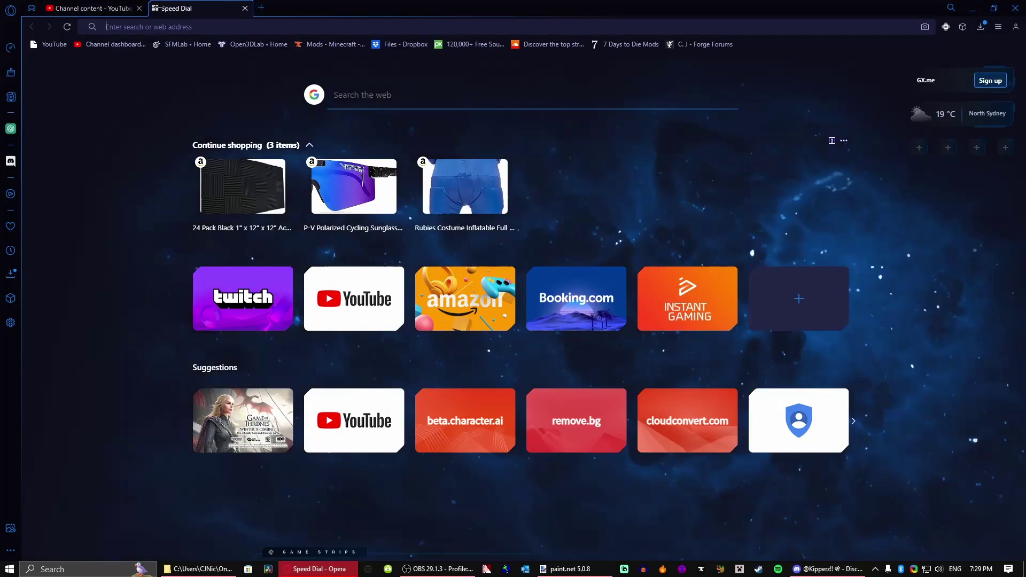
left_click(94, 8)
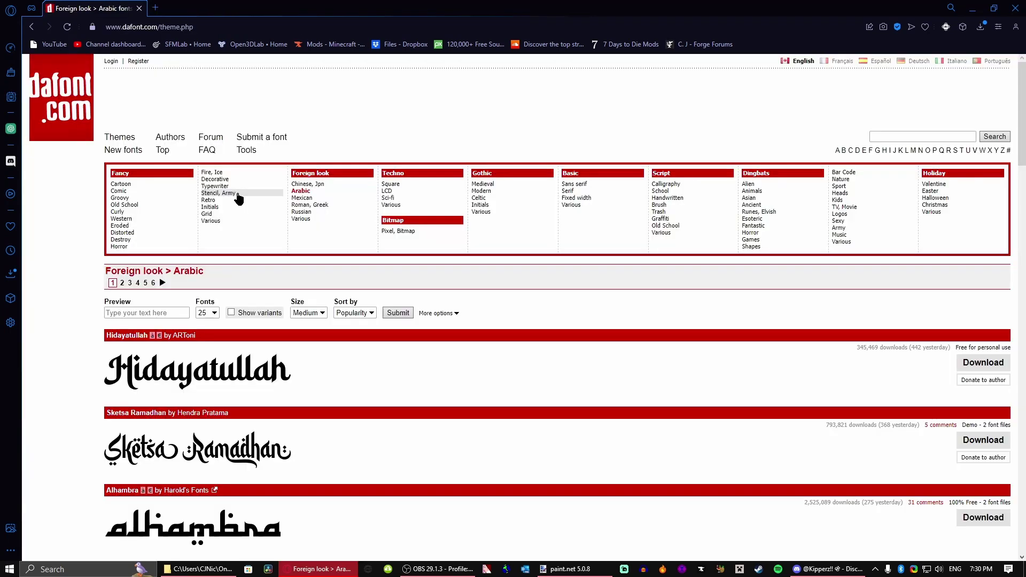
scroll(235, 214, "down", 2)
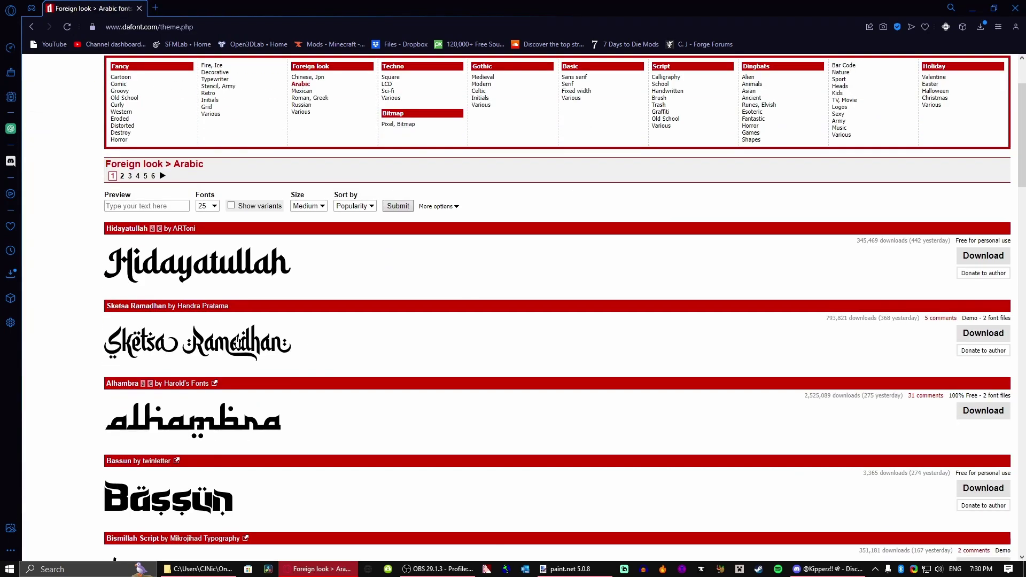
scroll(238, 342, "down", 3)
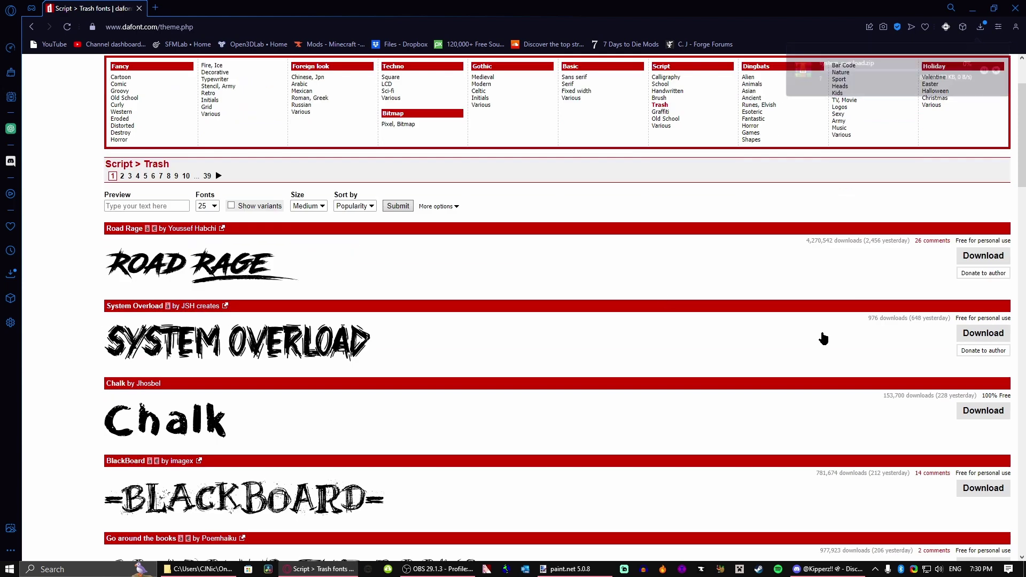
scroll(820, 340, "down", 2)
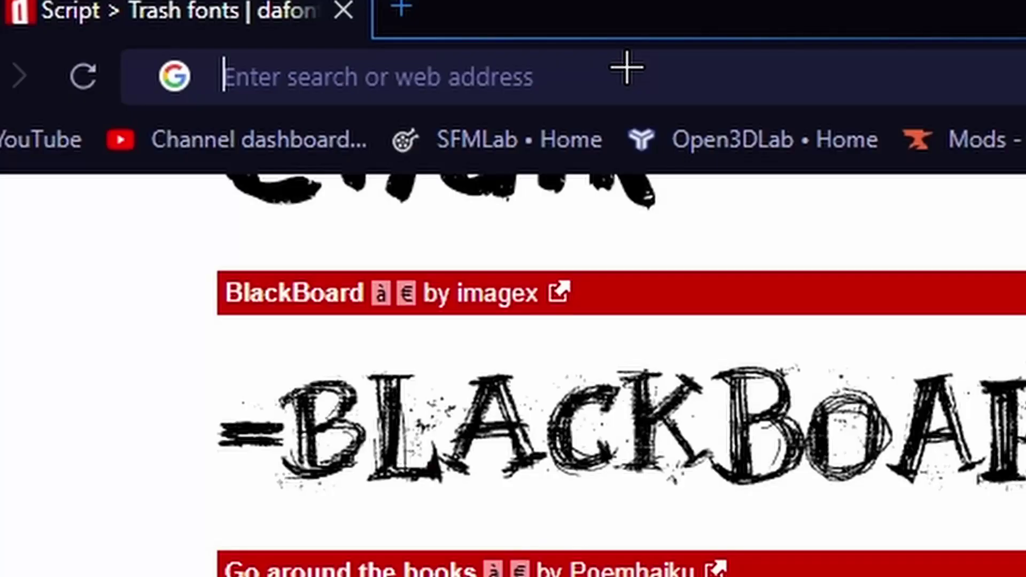
- Search Google Images for "hot anime colorful women"
type("hot a")
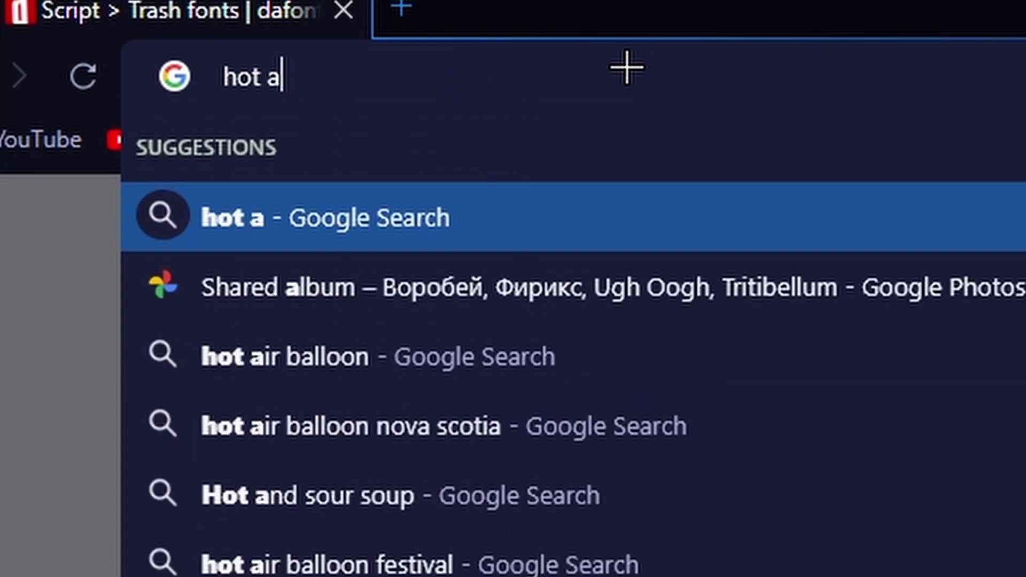
type("nime")
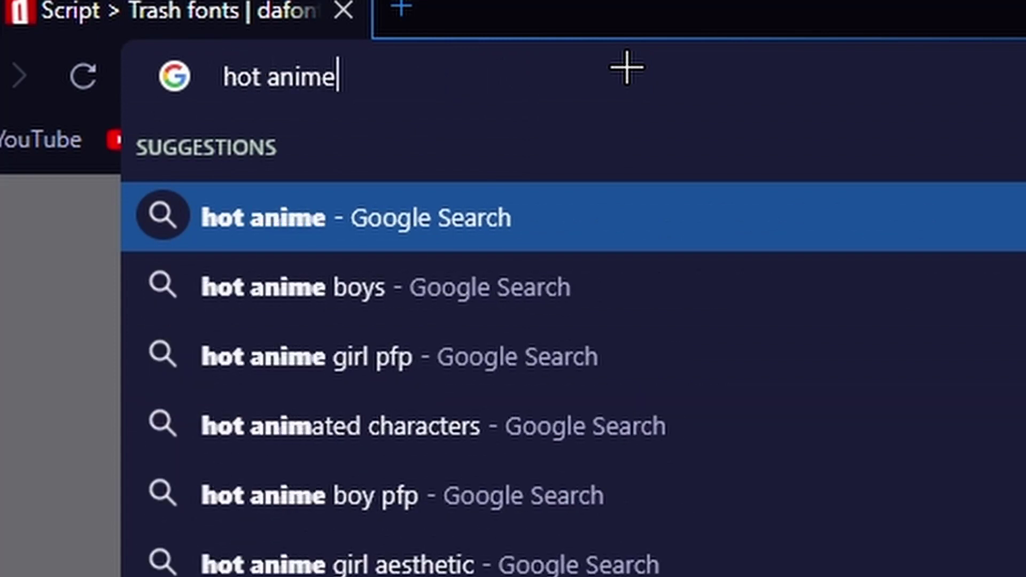
type(" colo")
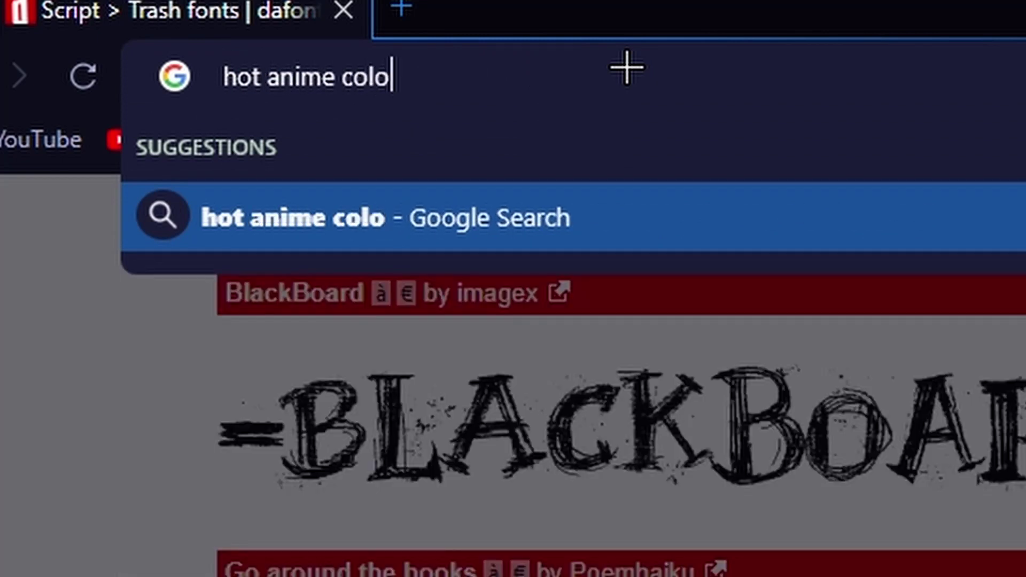
type("rful")
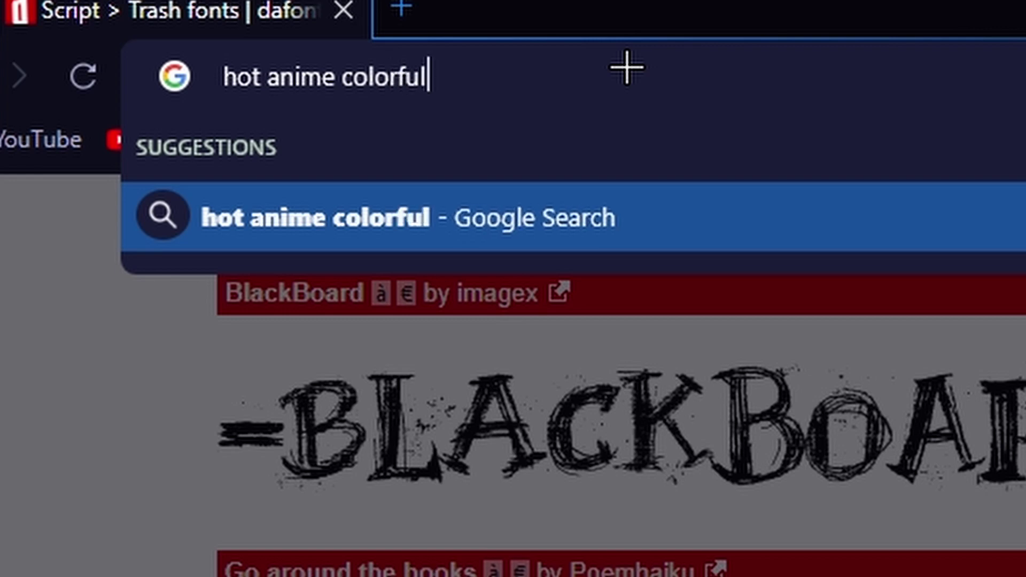
type(" we")
key("BackSpace")
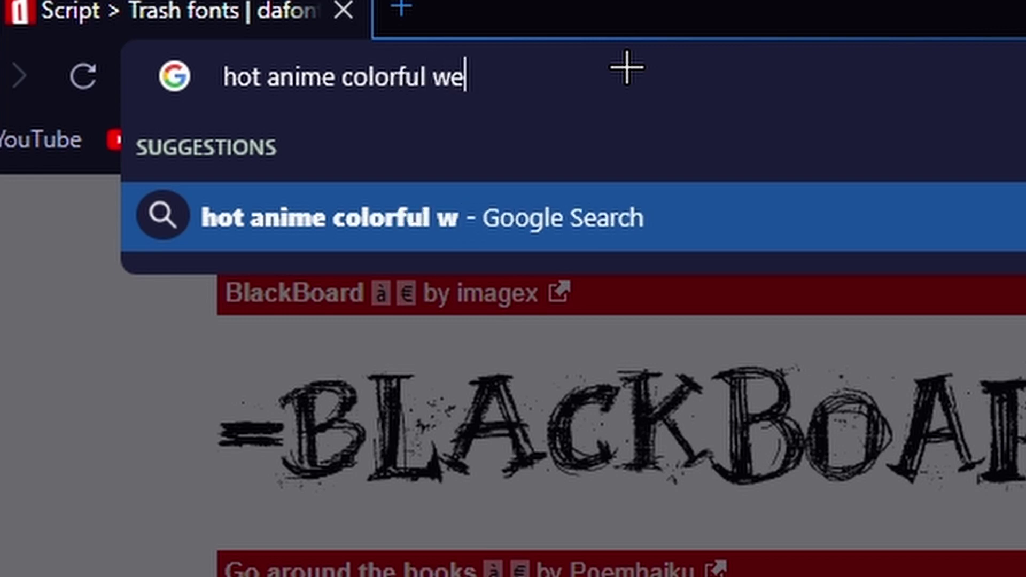
type("omen")
key("Return")
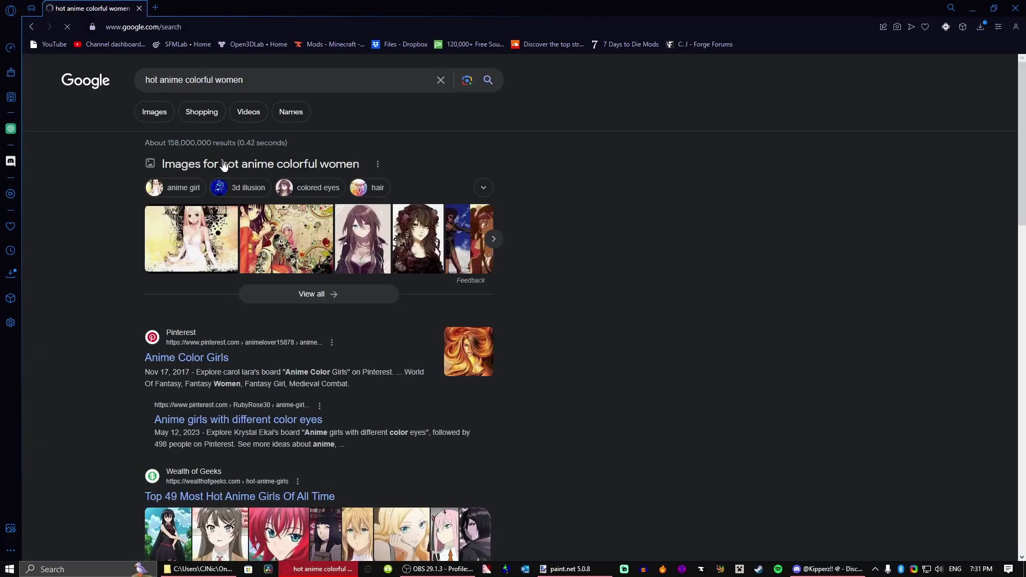
left_click(159, 119)
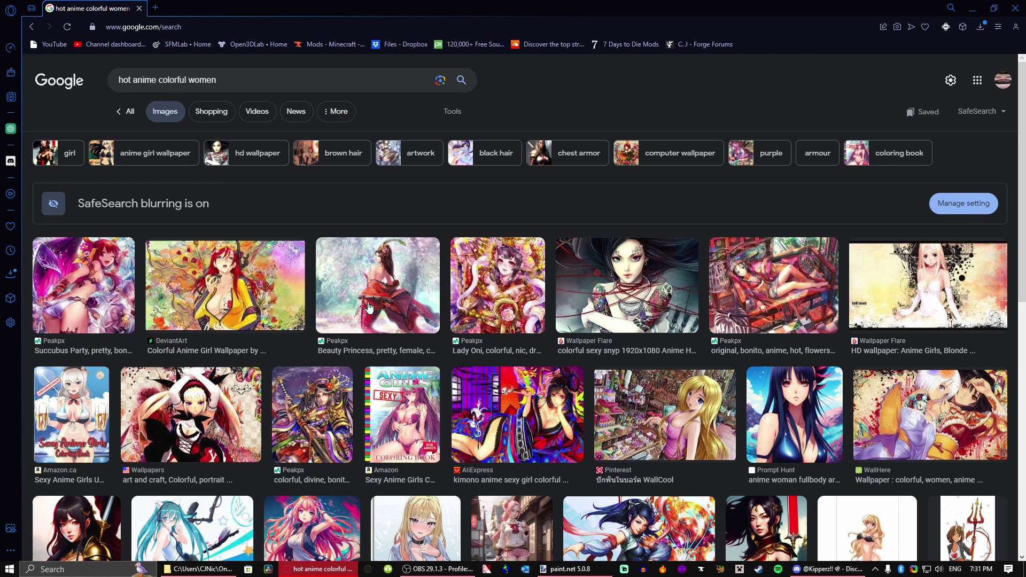
- Save the Colorful Anime Girl Wallpaper image from the DeviantArt result
left_click(283, 306)
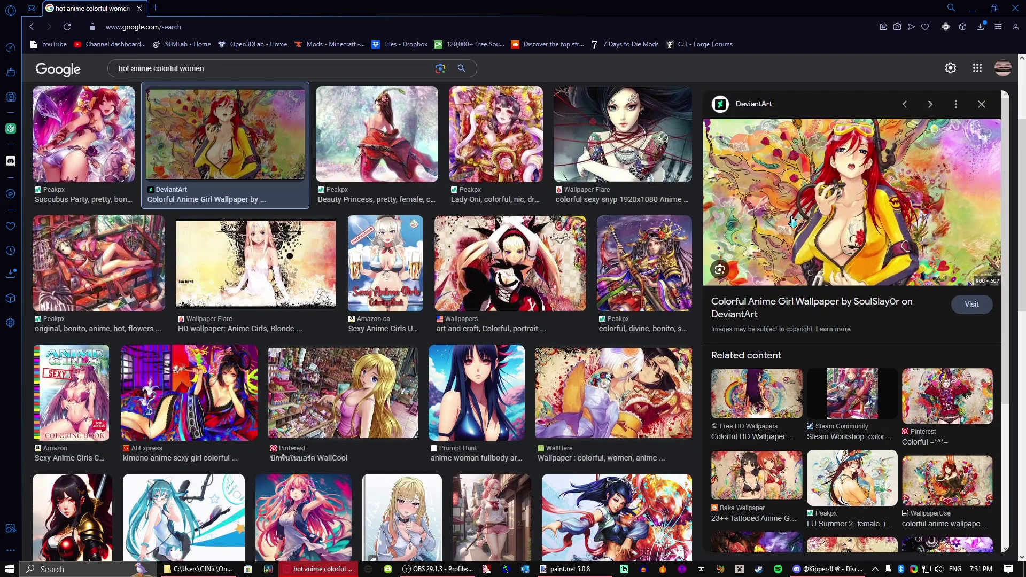
right_click(807, 215)
left_click(847, 324)
- Search Google Images for "blood overlay" and save blood_overlay_by_dnatoxic_d1xgudw-fullview.png to Downloads
triple_click(260, 63)
key("BackSpace")
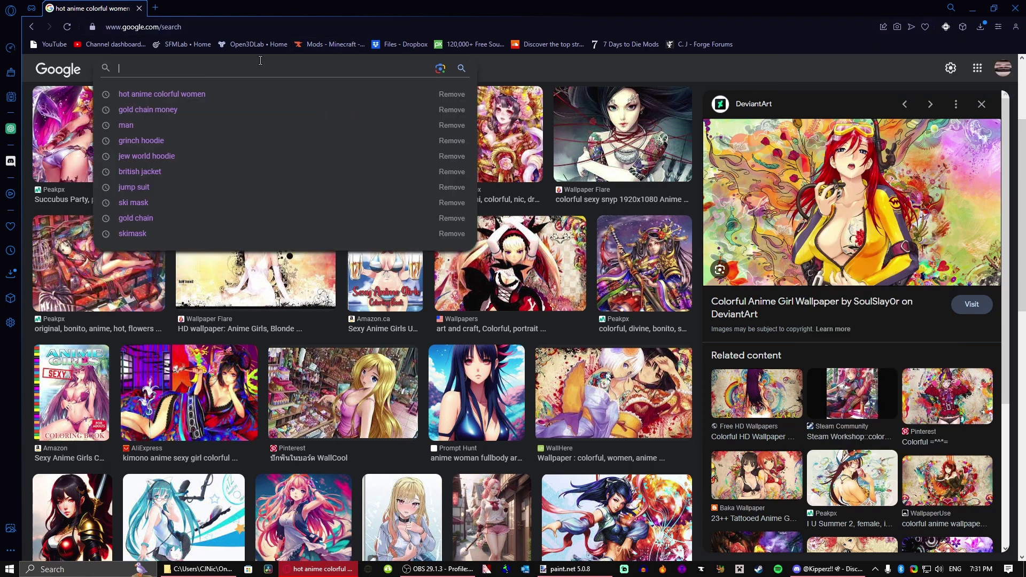
type("blood")
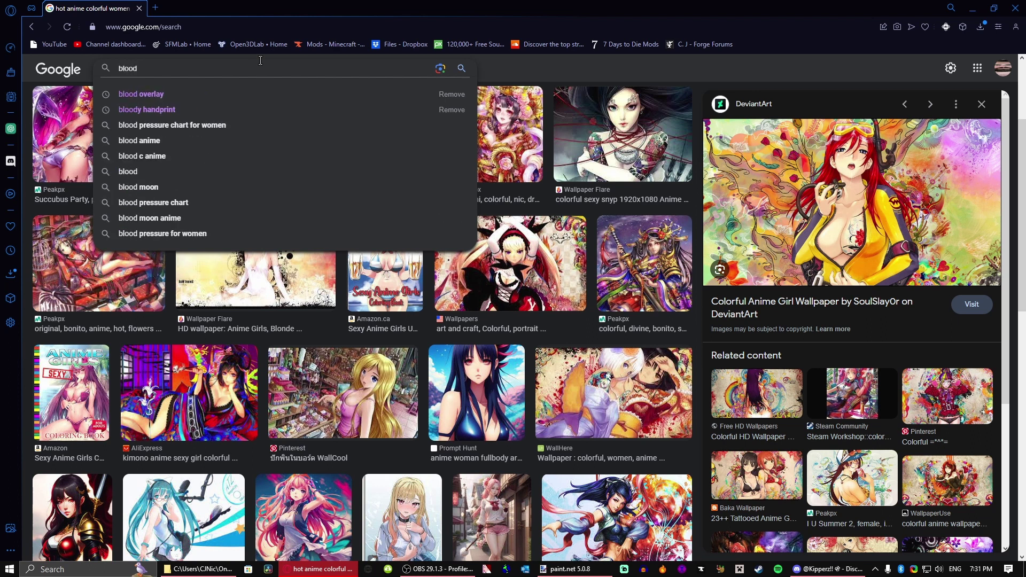
key("Return")
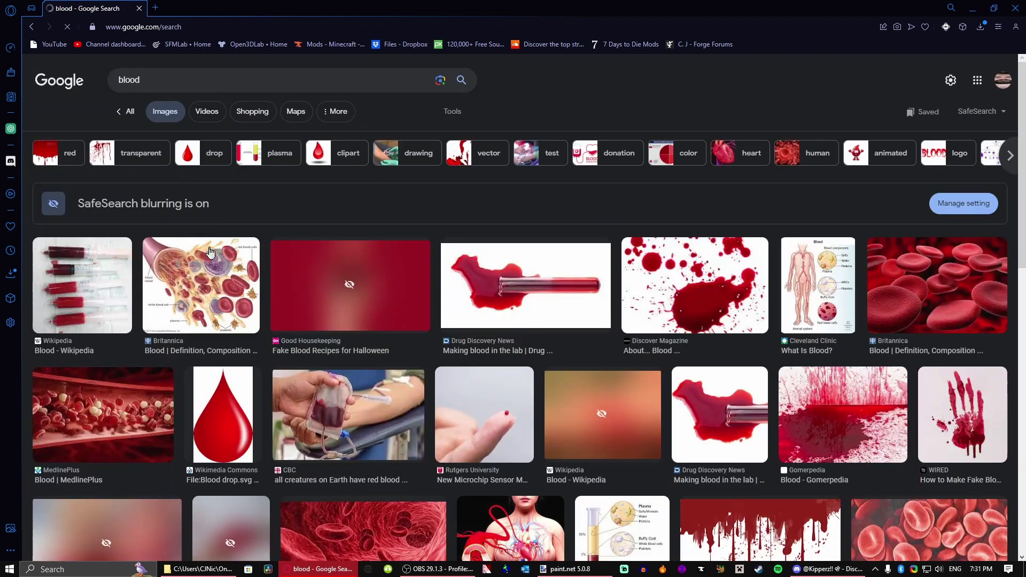
left_click(150, 110)
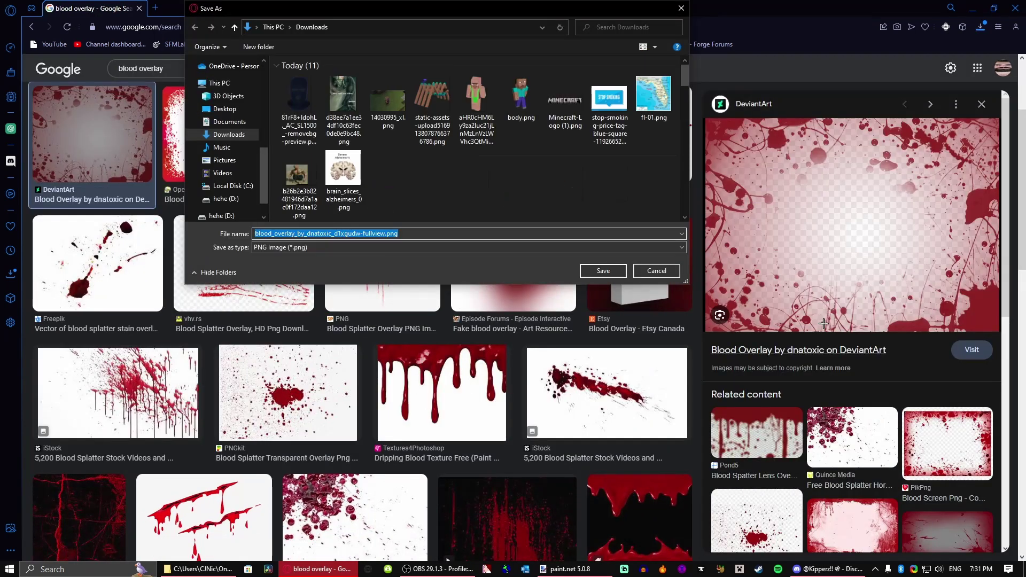
key("Return")
- Replace the image search query with "swat"
left_click(199, 64)
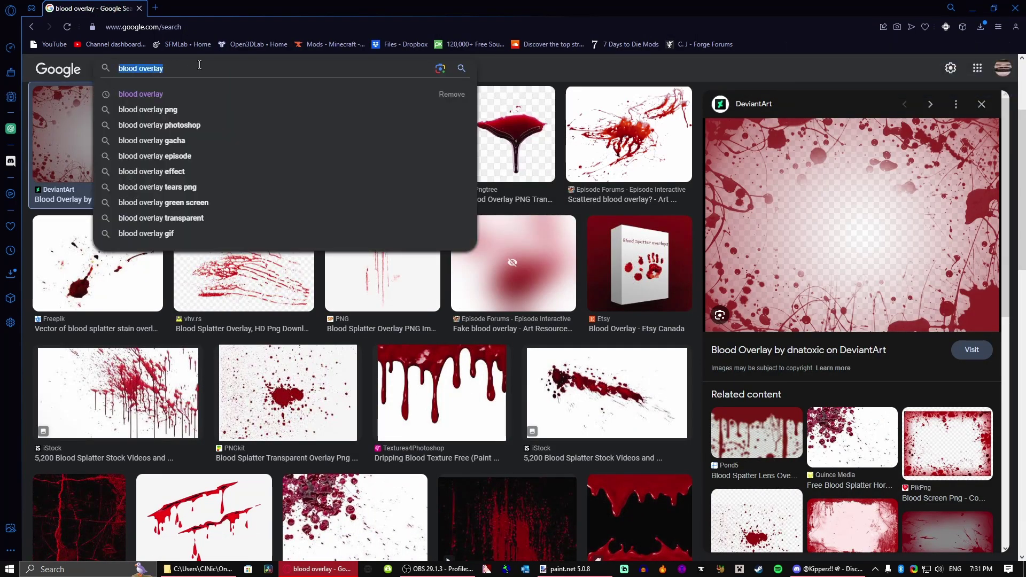
key("BackSpace")
type("swat")
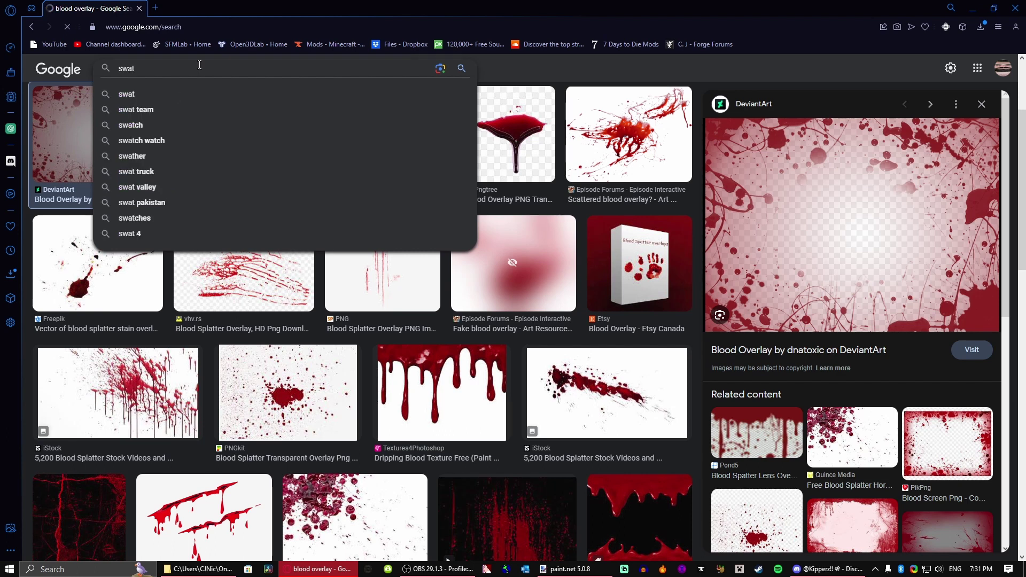
- Search Google Images for "swat" and save the CSO Online photo of the armed police team
key("Return")
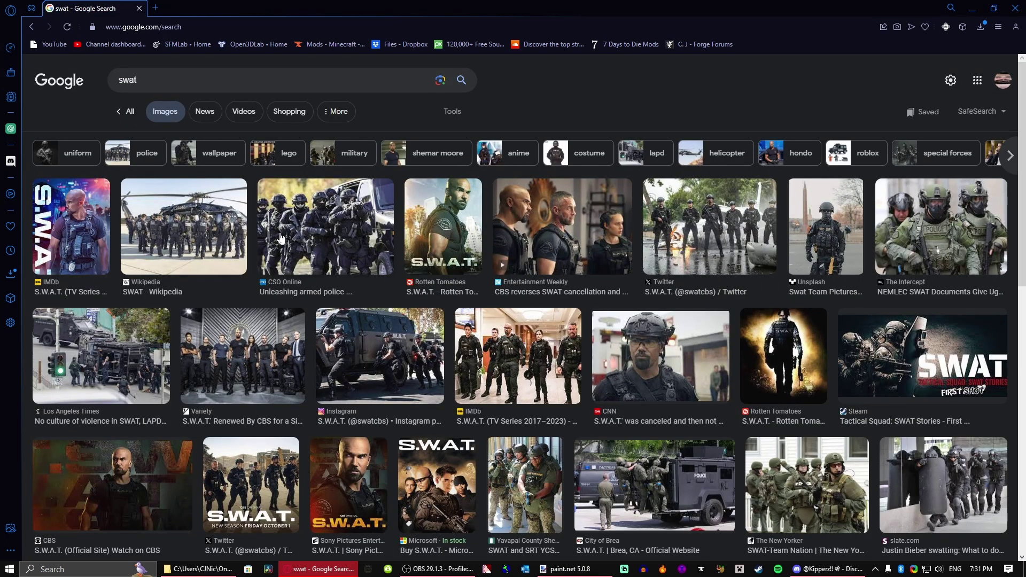
left_click(352, 213)
right_click(828, 194)
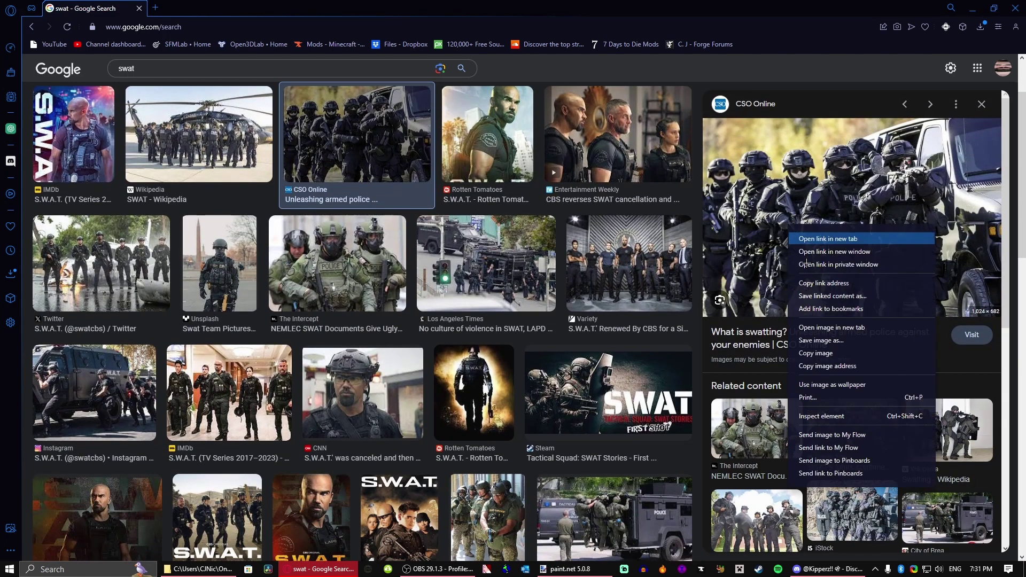
left_click(827, 342)
- Search Google Images for "rainbow lsd shit"
key("ctrl+l")
type("rainbow")
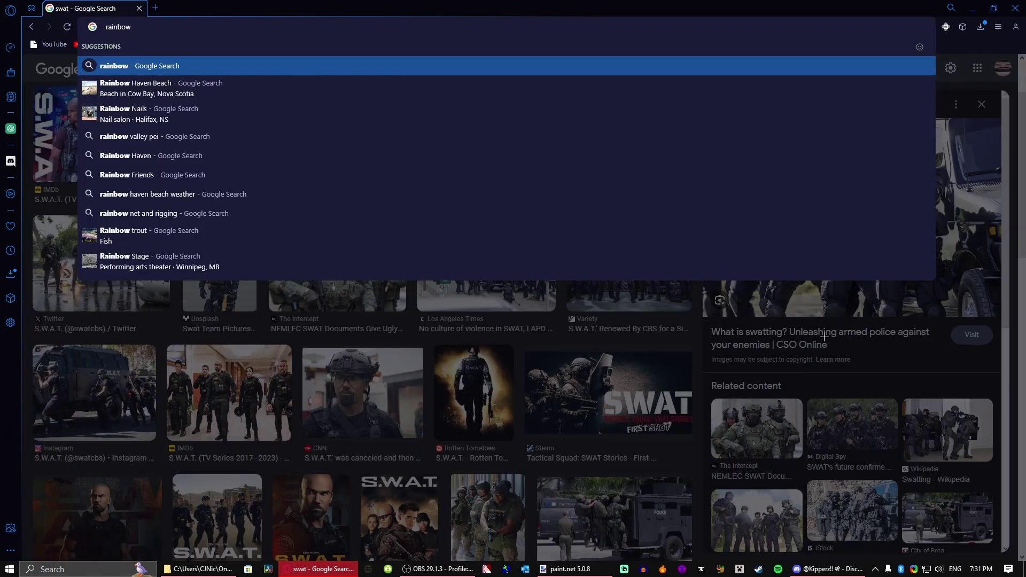
type(" lsd shit")
key("Return")
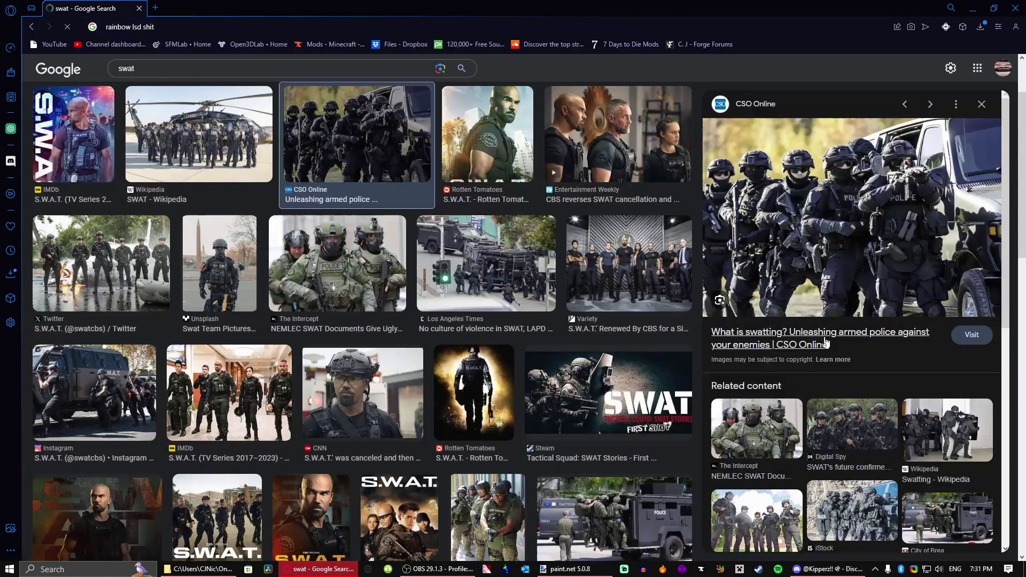
left_click(158, 111)
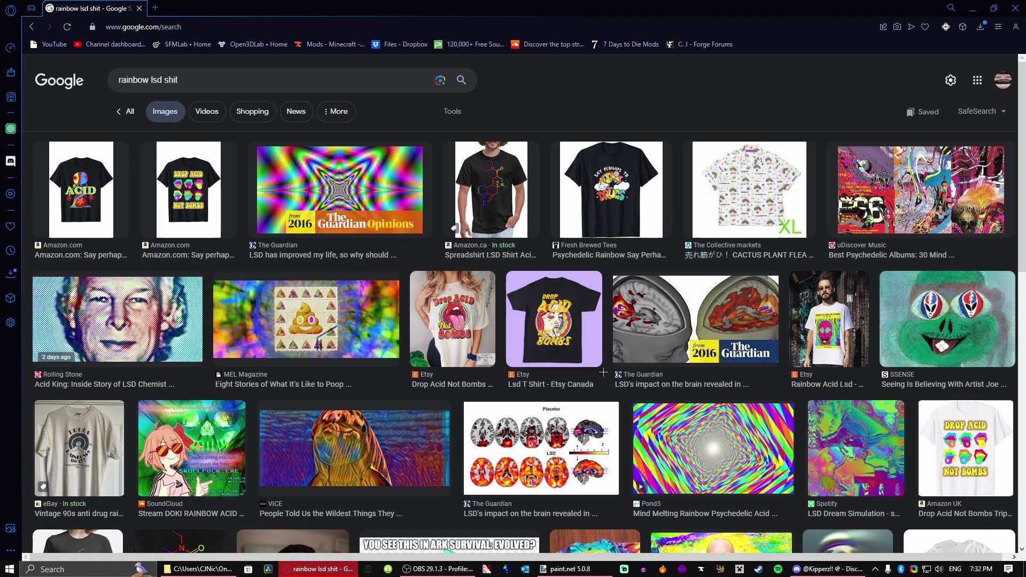
- Save the Pond5 Mind Melting Rainbow Psychedelic tunnel image to Downloads and close the search page
left_click(694, 436)
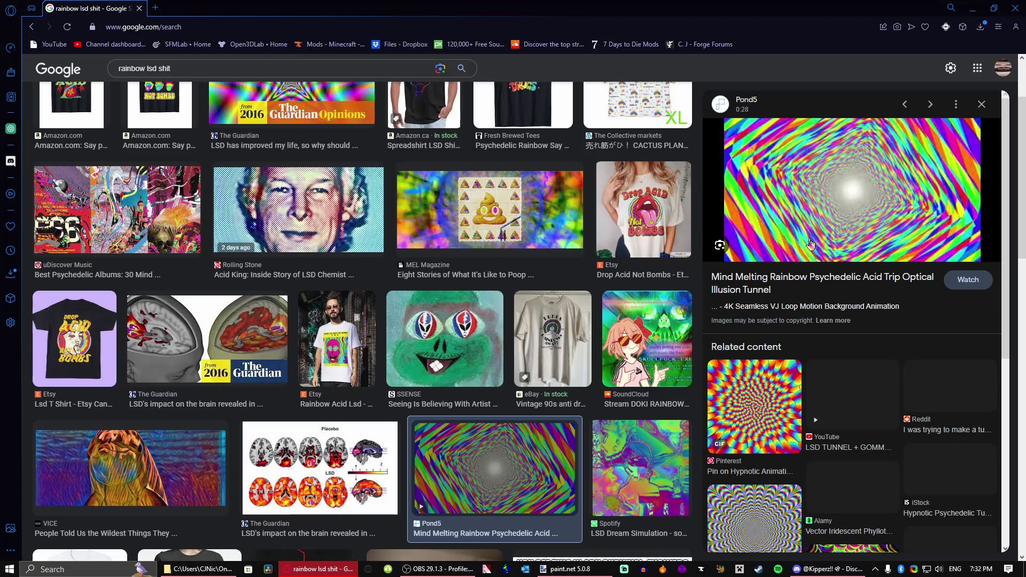
right_click(822, 194)
left_click(881, 306)
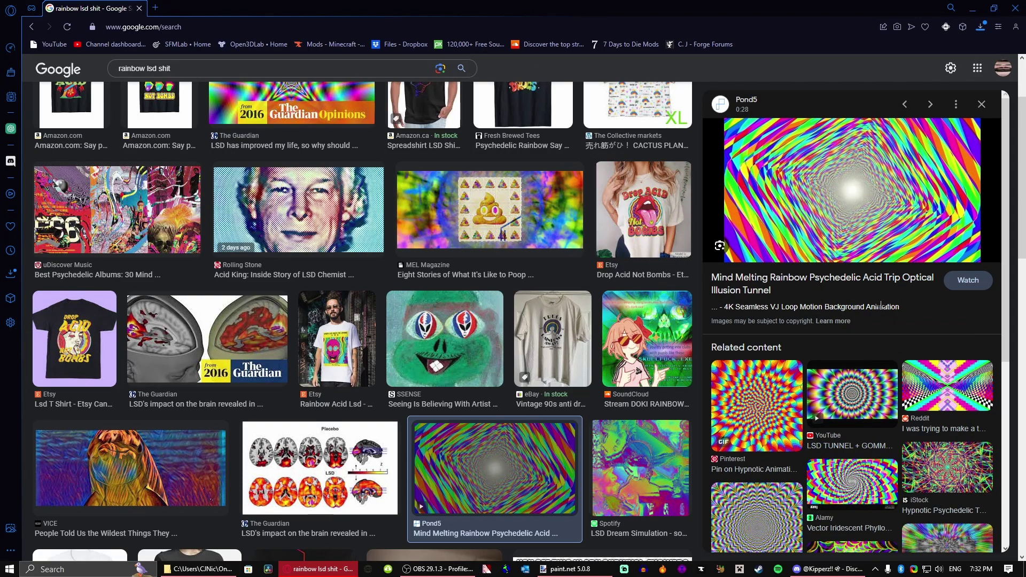
key("Return")
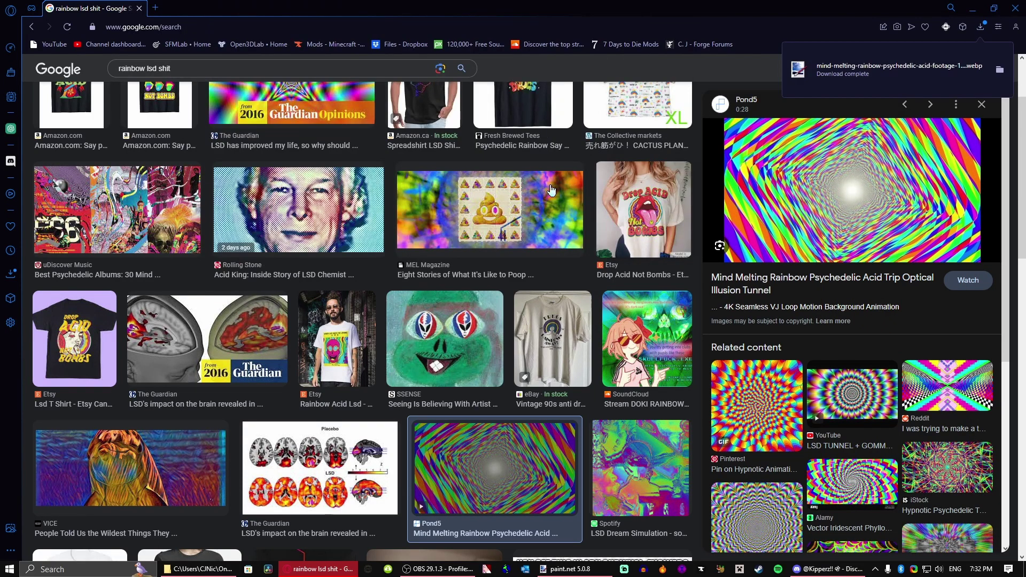
left_click(140, 9)
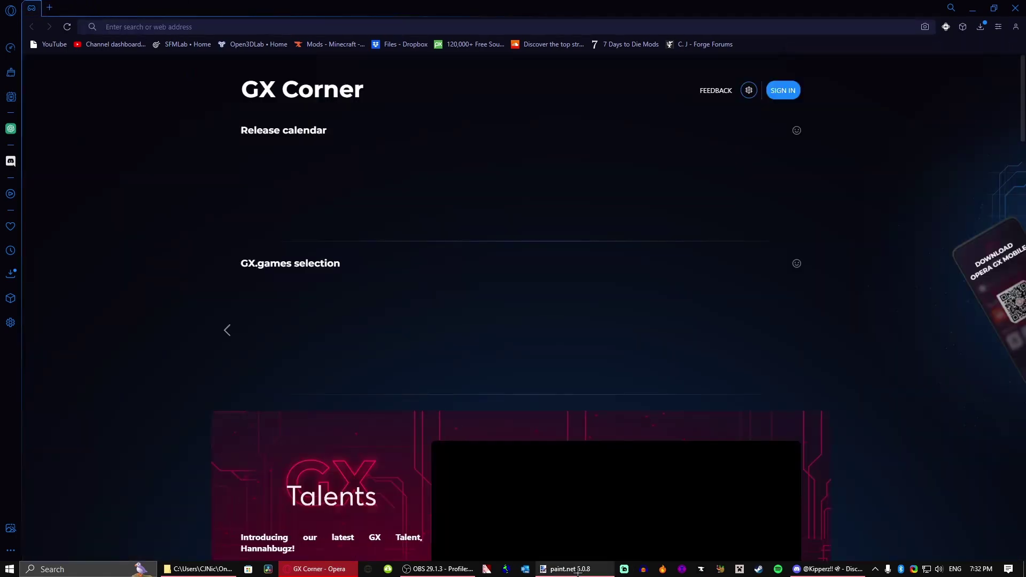
- Switch to paint.net and open the downloaded rainbow tunnel, anime girl, SWAT and blood overlay images from Downloads
left_click(576, 571)
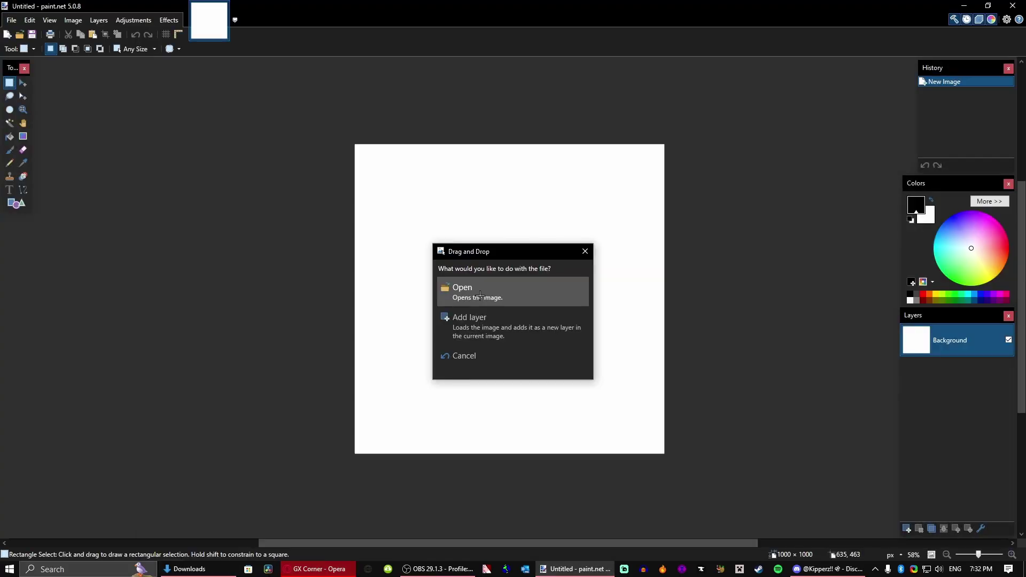
left_click(477, 294)
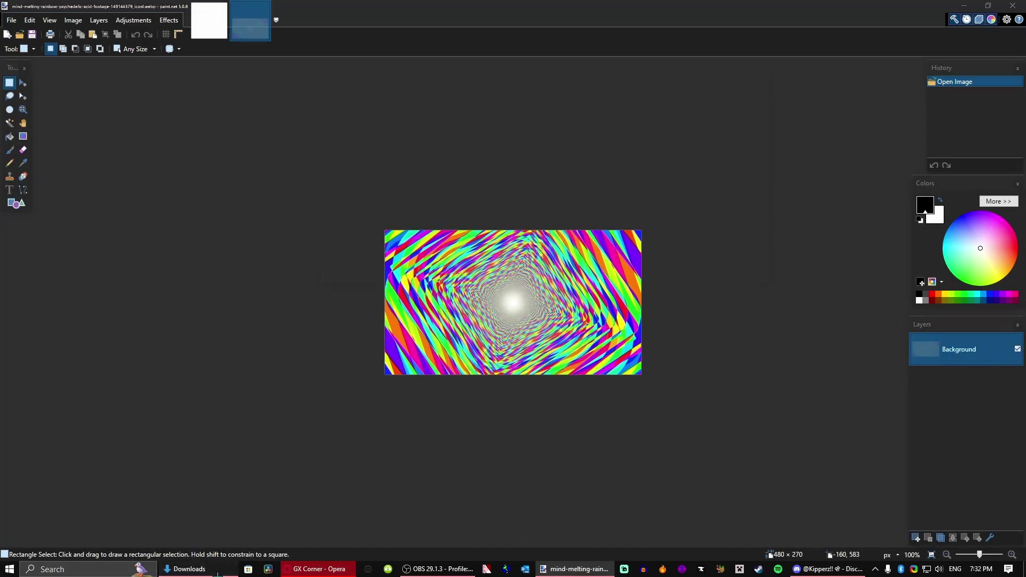
left_click(198, 569)
left_click(477, 185)
left_click(568, 184, "shift")
left_click_drag(569, 183, 569, 379)
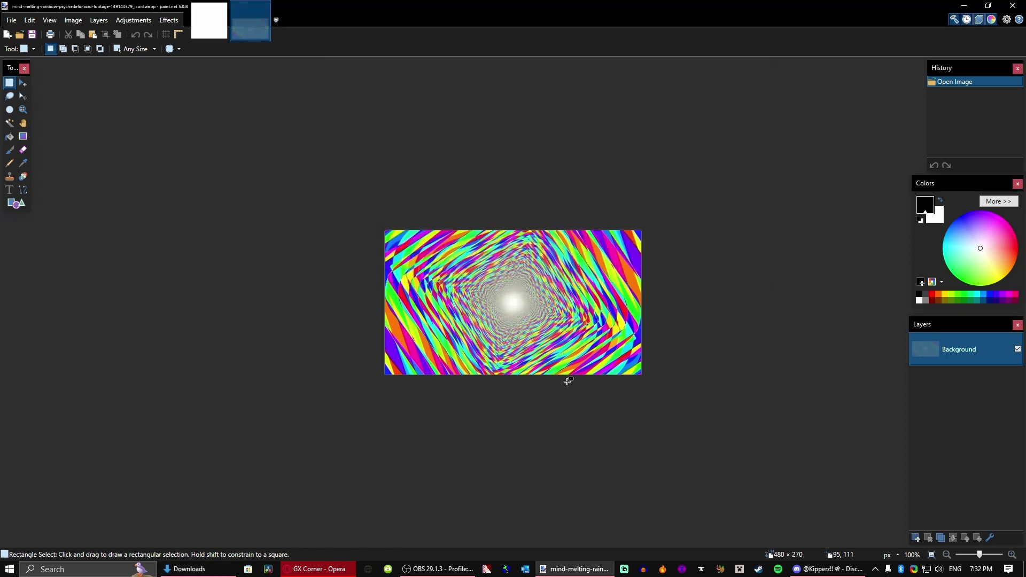
left_click(521, 295)
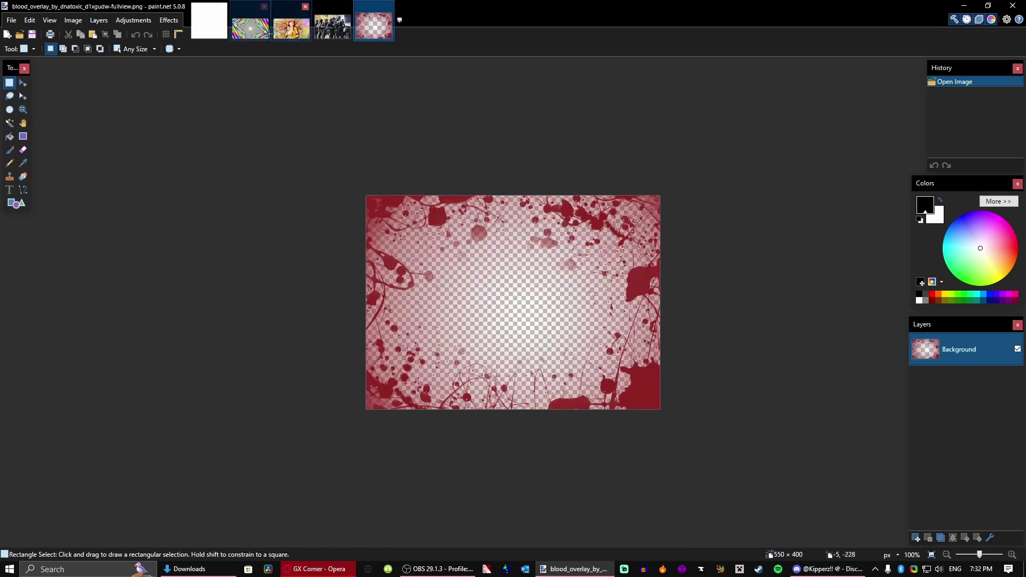
- Copy the whole rainbow tunnel image into the blank cover, enlarge it to about 1835 × 1031 px and centre it to fill the canvas
left_click(256, 26)
key("ctrl+a")
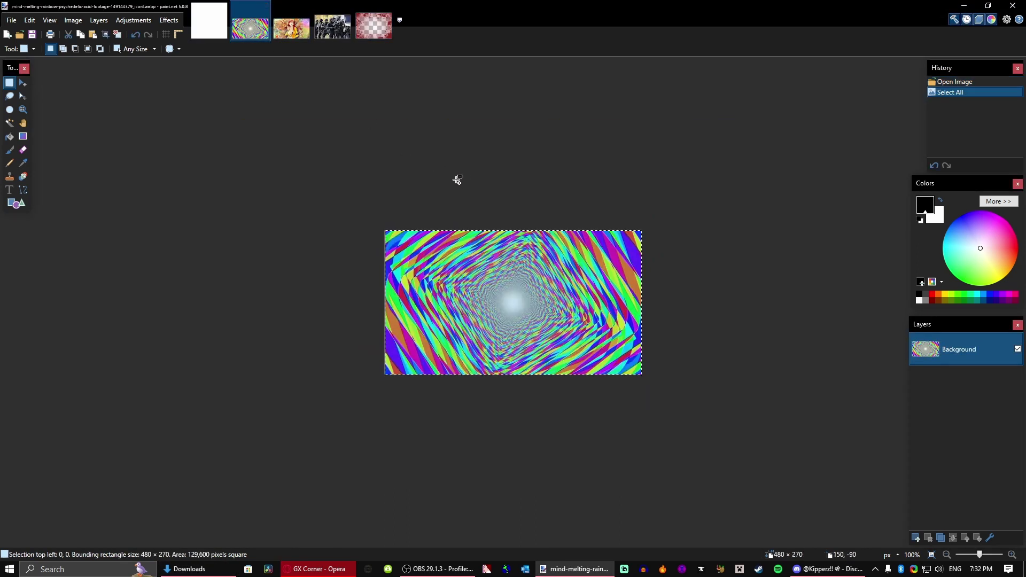
key("ctrl+c")
key("ctrl+shift+Tab")
key("ctrl+v")
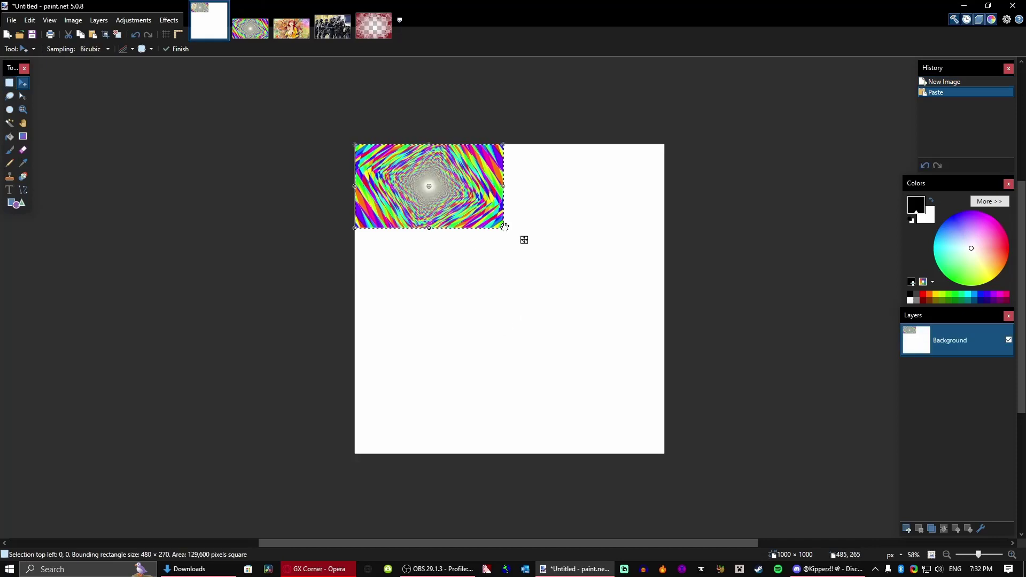
left_click_drag(505, 228, 1025, 565)
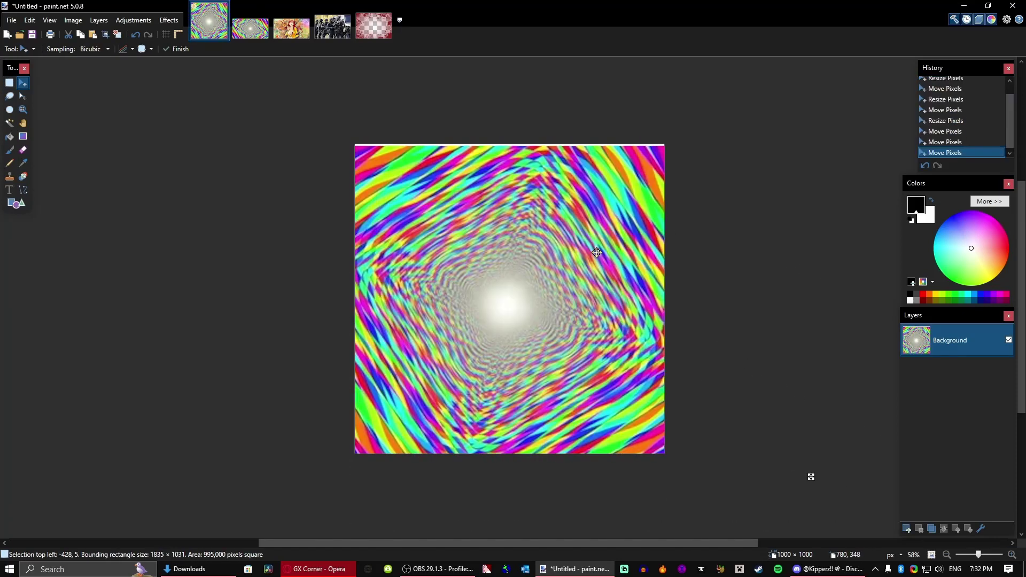
left_click_drag(596, 262, 596, 260)
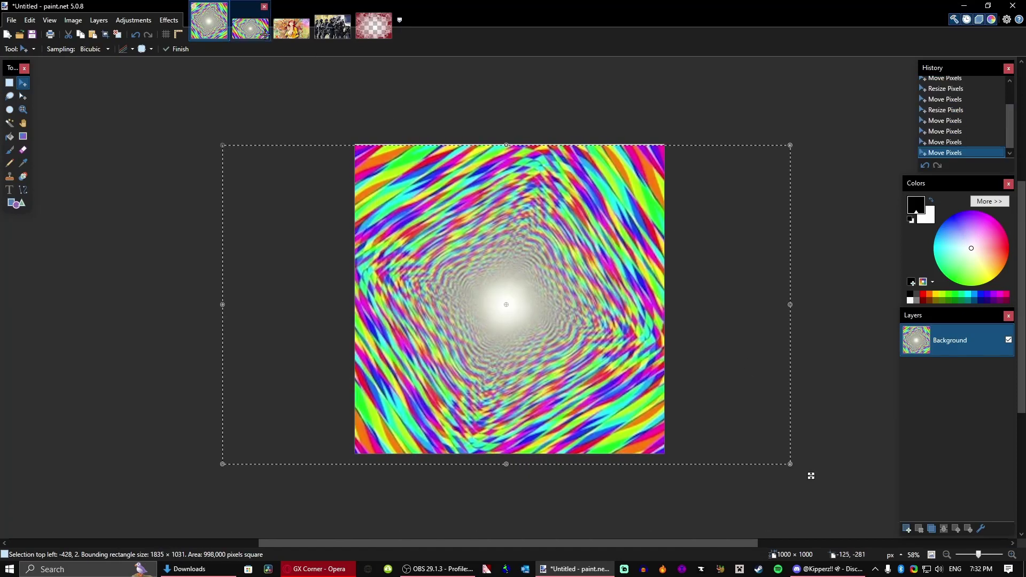
- Paste the SWAT photo on a new layer, rotate it about 3° and place it in the cover's lower left corner
left_click(907, 529)
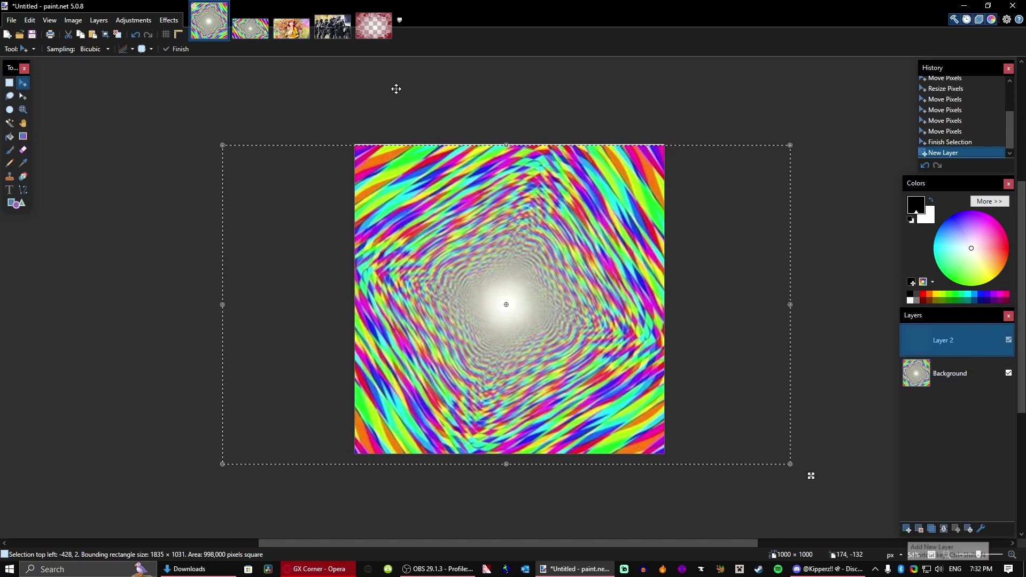
key("ctrl+v")
left_click_drag(550, 352, 536, 355)
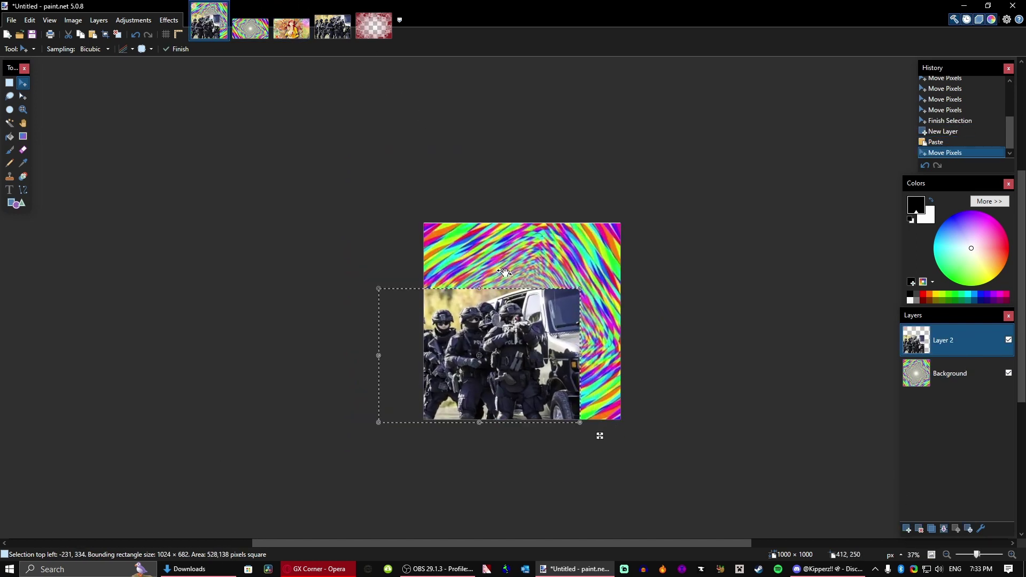
left_click_drag(505, 273, 513, 306)
scroll(516, 319, "up", 3)
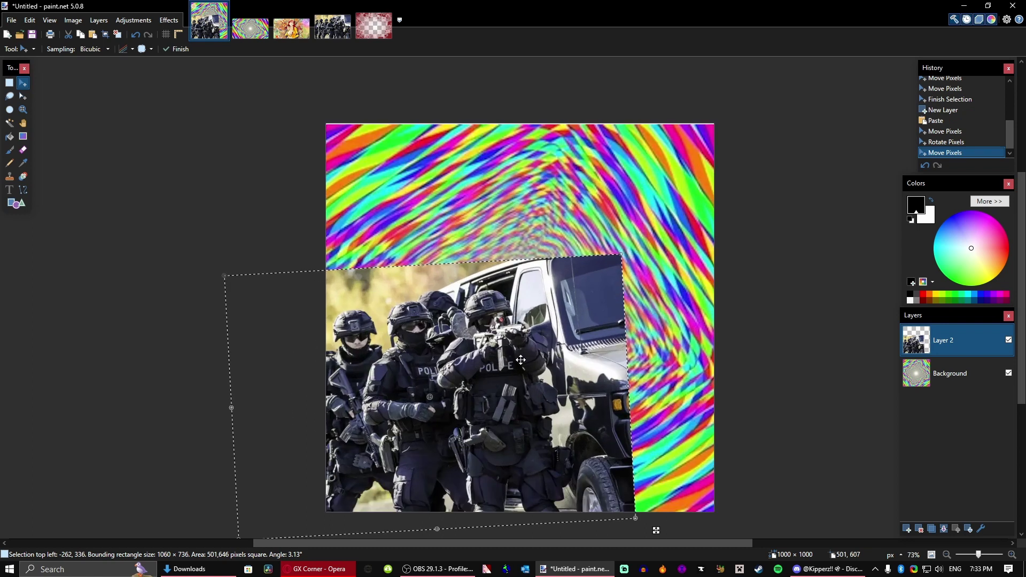
- Recolor the SWAT layer to green and pink tones with Hue / Saturation and clear the selection
left_click(140, 23)
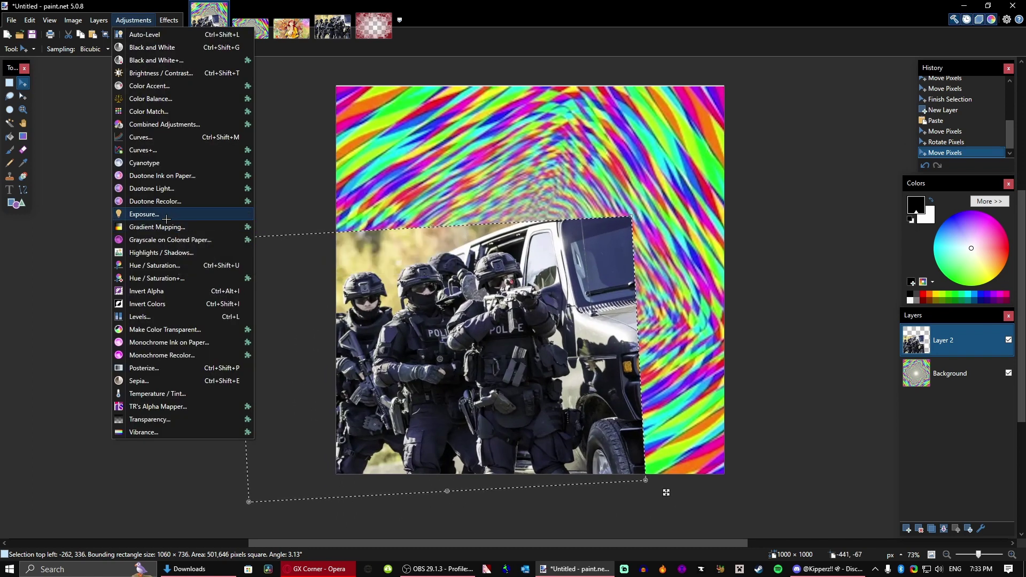
left_click(161, 263)
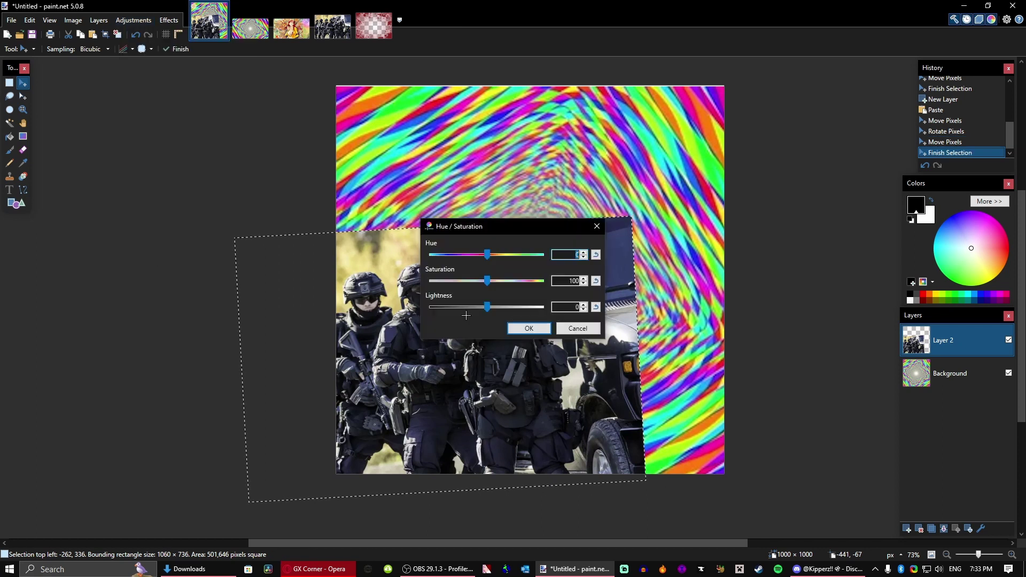
left_click(524, 330)
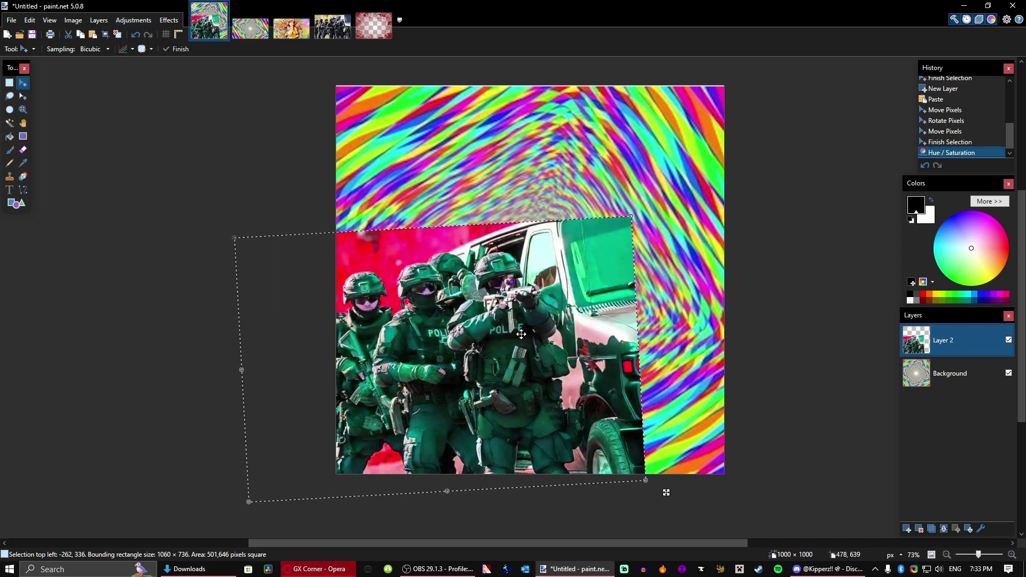
key("s")
left_click_drag(520, 335, 521, 336)
- Copy a rectangular area around the woman from the anime girl wallpaper and return to the cover image
left_click(291, 28)
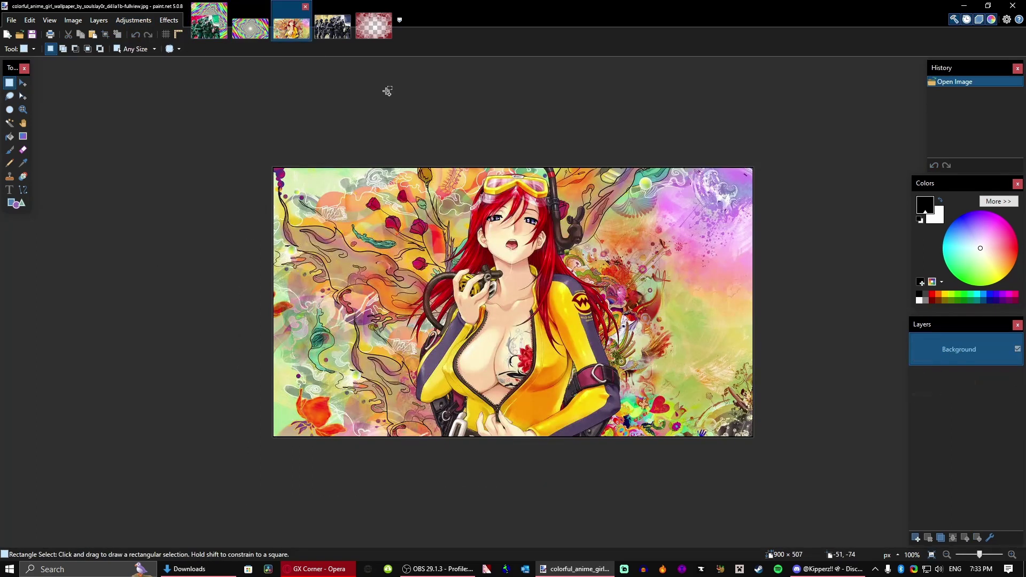
key("ctrl+a")
key("s")
mouse_move(430, 151)
left_mouse_down()
mouse_move(596, 425)
mouse_move(567, 439)
left_mouse_up()
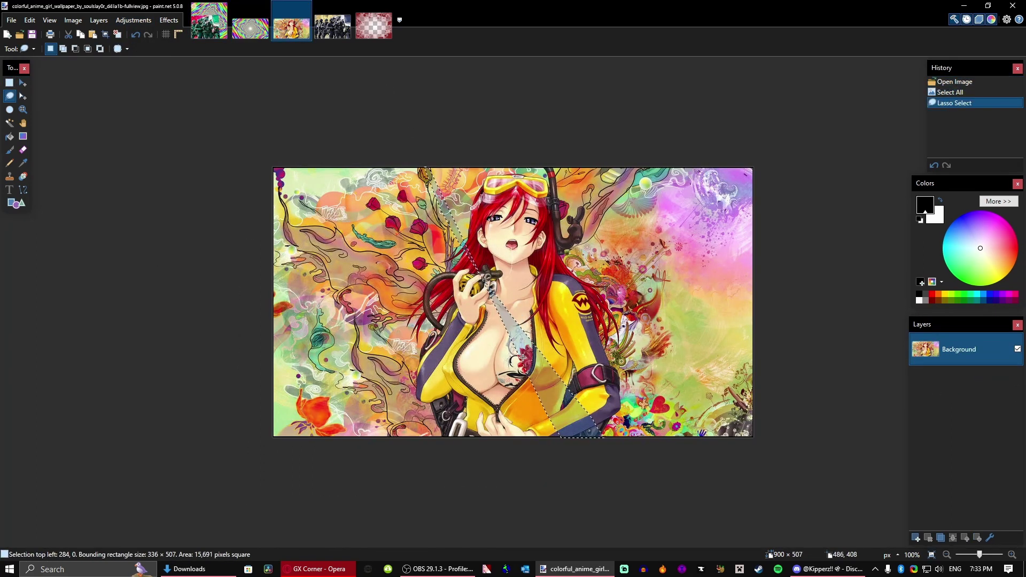
key("s")
key("s")
key("s")
left_click_drag(414, 140, 646, 476)
key("ctrl+shift+Tab")
key("ctrl+shift+Tab")
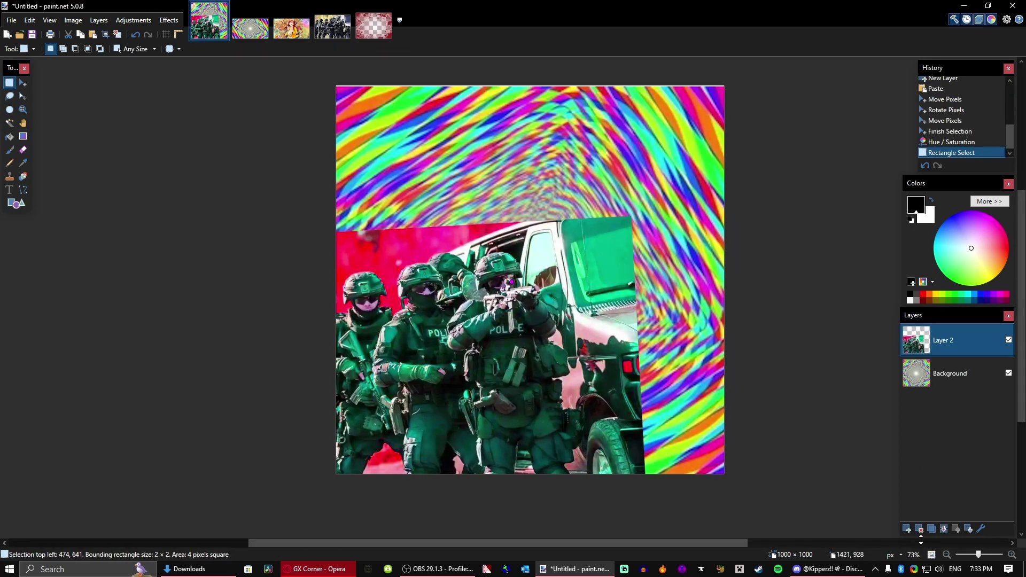
- Paste the anime girl on a new layer, enlarge and tilt her along the cover's right side, behind the SWAT team
left_click(907, 529)
key("ctrl+v")
mouse_move(440, 86)
left_mouse_down()
mouse_move(546, 220)
mouse_move(442, 105)
left_mouse_up()
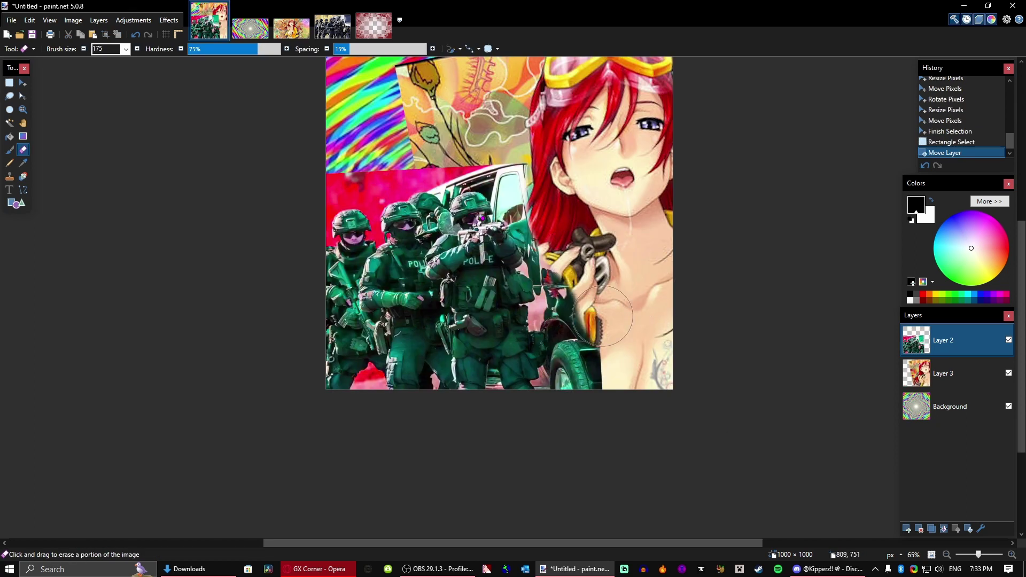
mouse_move(602, 315)
left_mouse_down()
mouse_move(600, 341)
mouse_move(578, 316)
mouse_move(580, 270)
left_mouse_up()
mouse_move(556, 181)
left_mouse_down()
mouse_move(527, 186)
mouse_move(483, 151)
left_mouse_up()
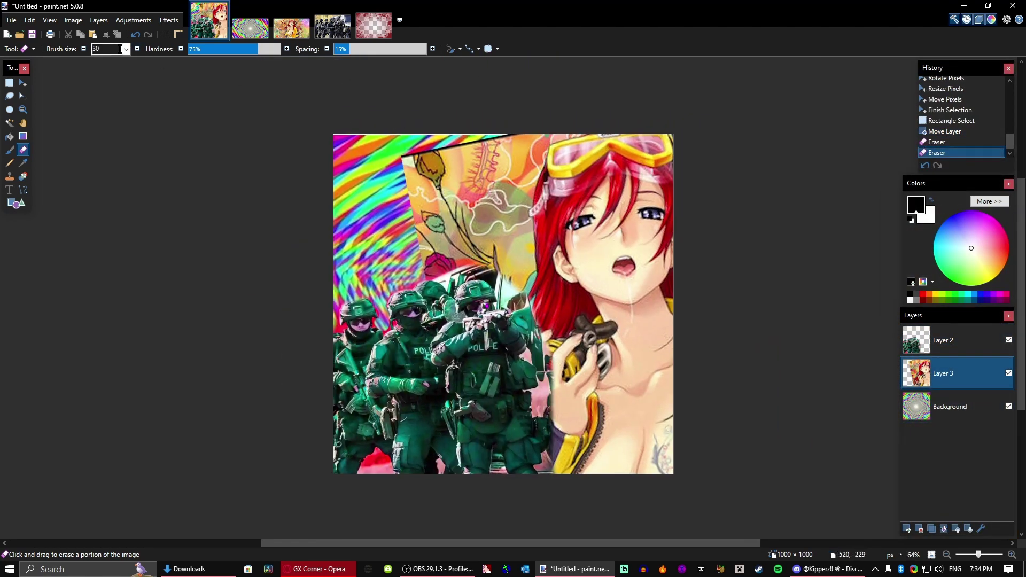
- Erase the leftover wallpaper background beside the anime girl with a 325 px eraser
mouse_move(412, 126)
left_mouse_down()
mouse_move(486, 126)
mouse_move(461, 231)
mouse_move(444, 225)
left_mouse_up()
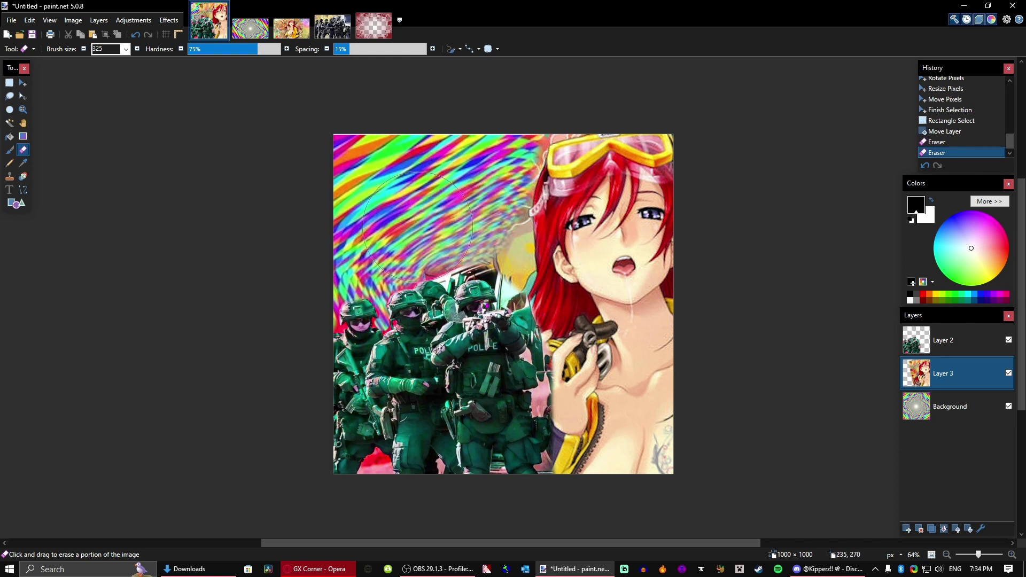
key("s")
left_click(550, 364)
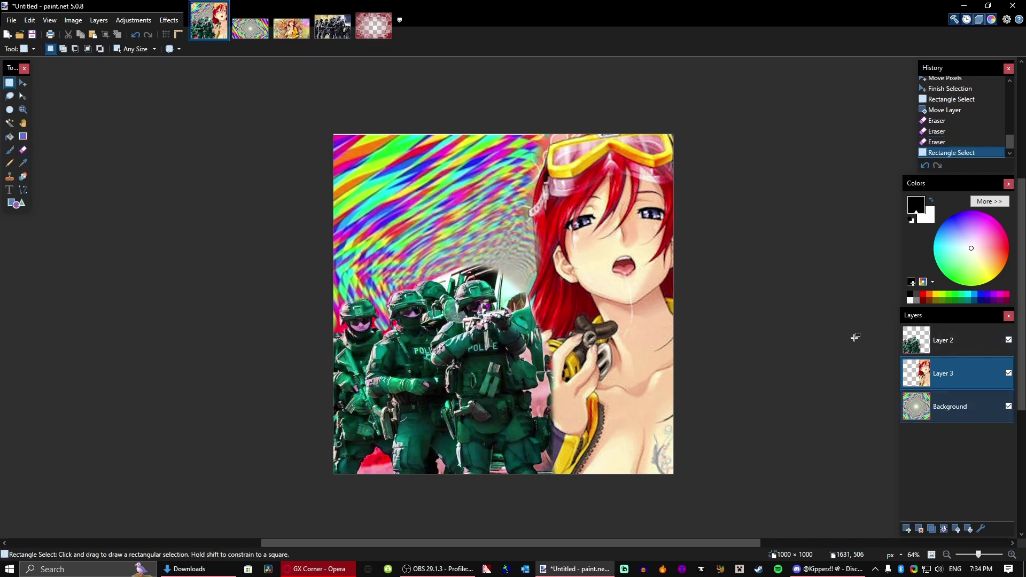
- Darken the whole anime girl layer with a Curves adjustment that pulls the RGB curve down
key("ctrl+a")
left_click(134, 20)
left_click(141, 138)
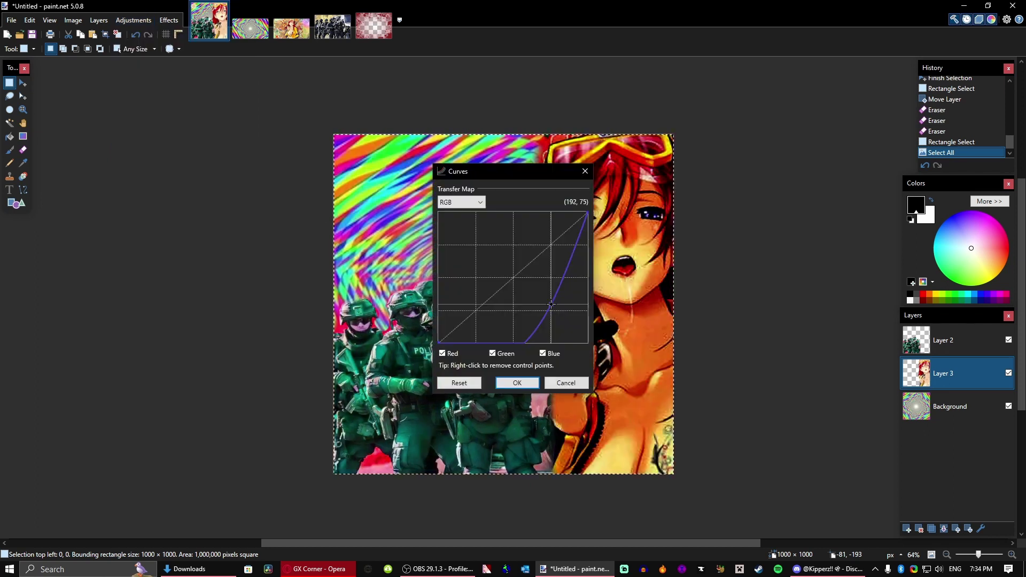
left_click_drag(536, 257, 537, 292)
left_click(517, 383)
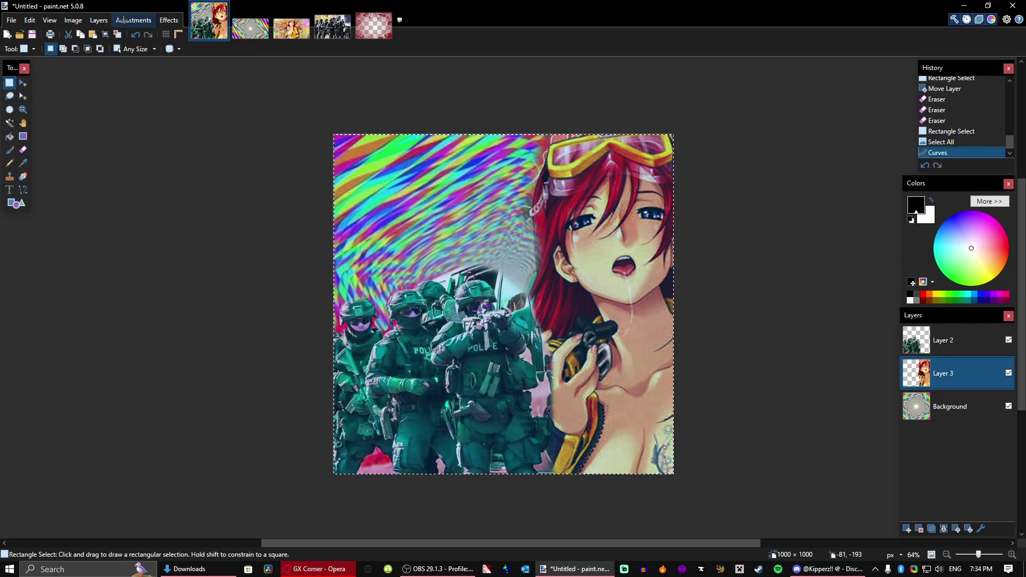
- Try inverting the alpha of the anime girl layer
left_click(133, 20)
left_click(171, 292)
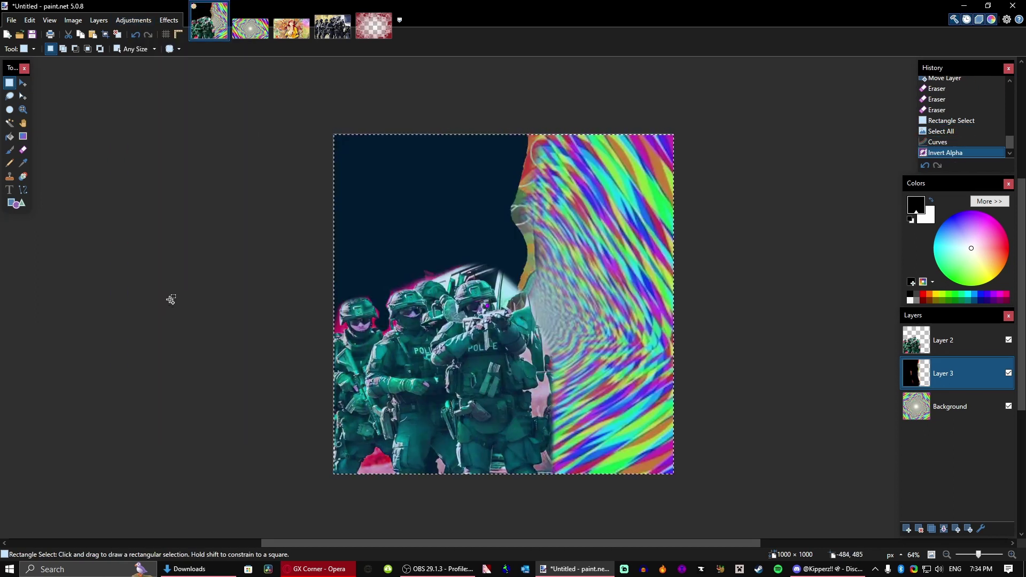
key("ctrl+z")
- Invert the anime girl layer's colors and shift them to purple and magenta with Hue / Saturation
left_click(133, 20)
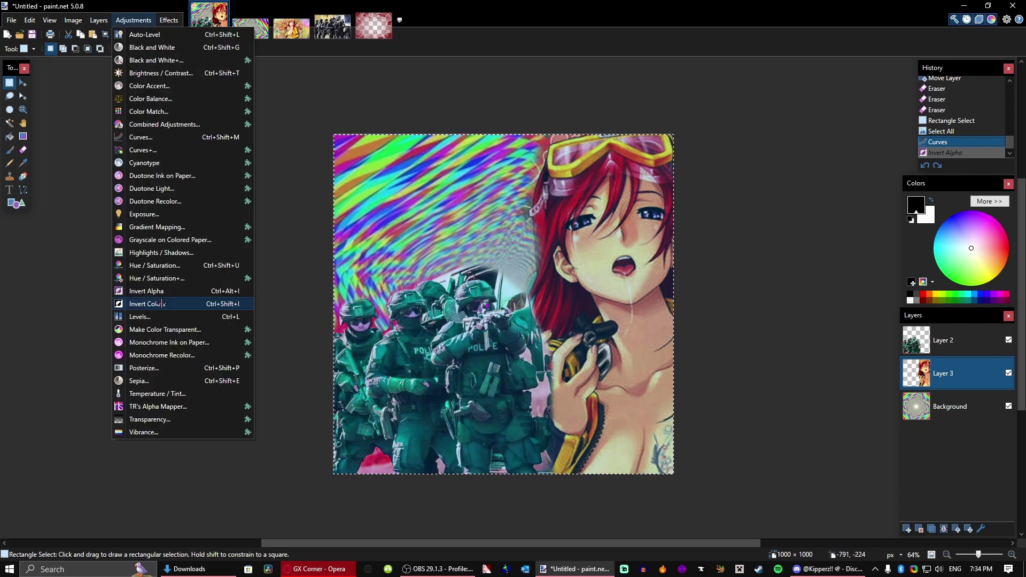
left_click(162, 300)
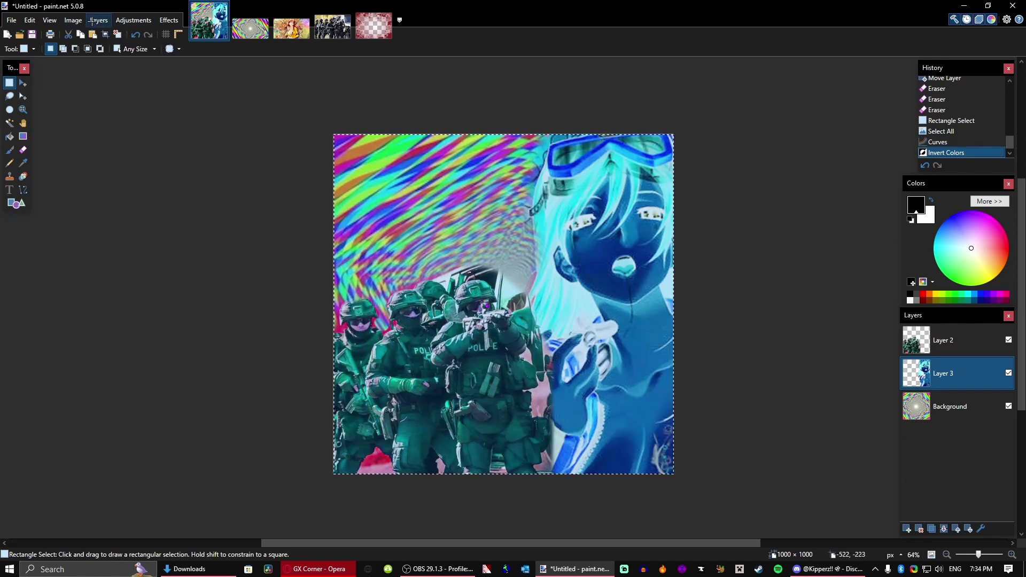
left_click(133, 20)
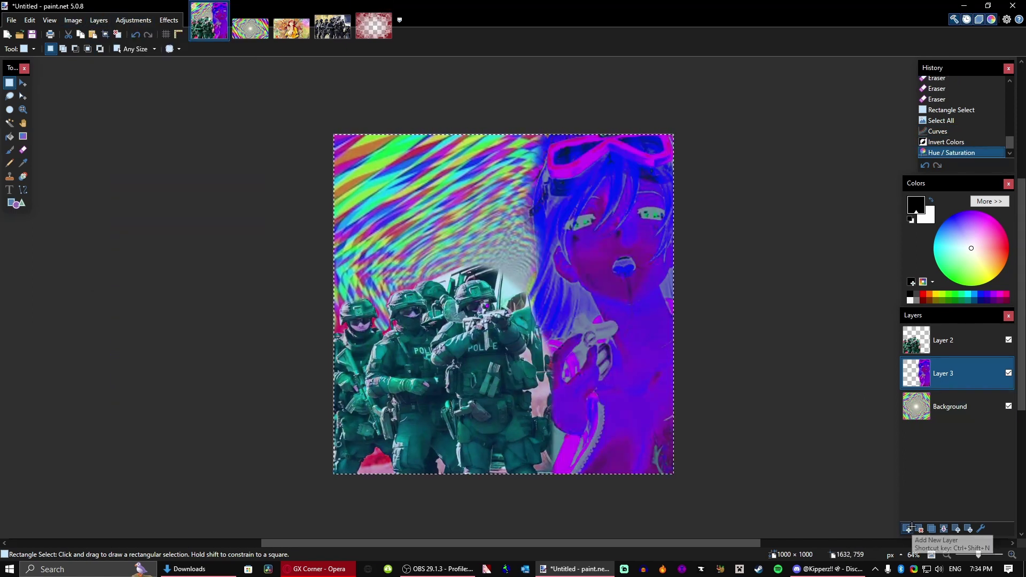
- Browse the Downloads folder for a face photo for the cover, and stretch the blood overlay across the whole canvas
left_click(187, 569)
mouse_move(617, 187)
scroll(616, 187, "up", 1)
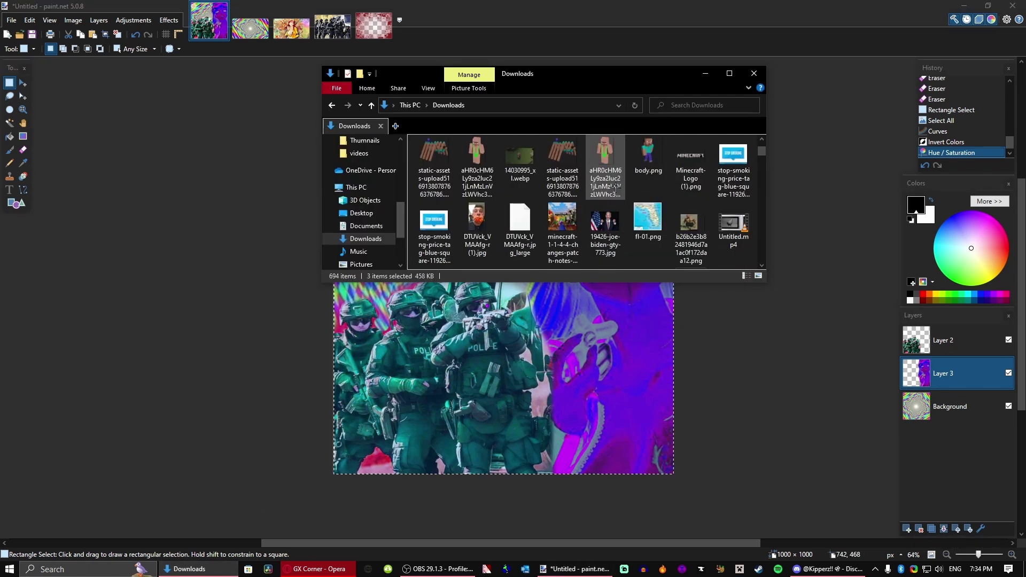
left_click(485, 231)
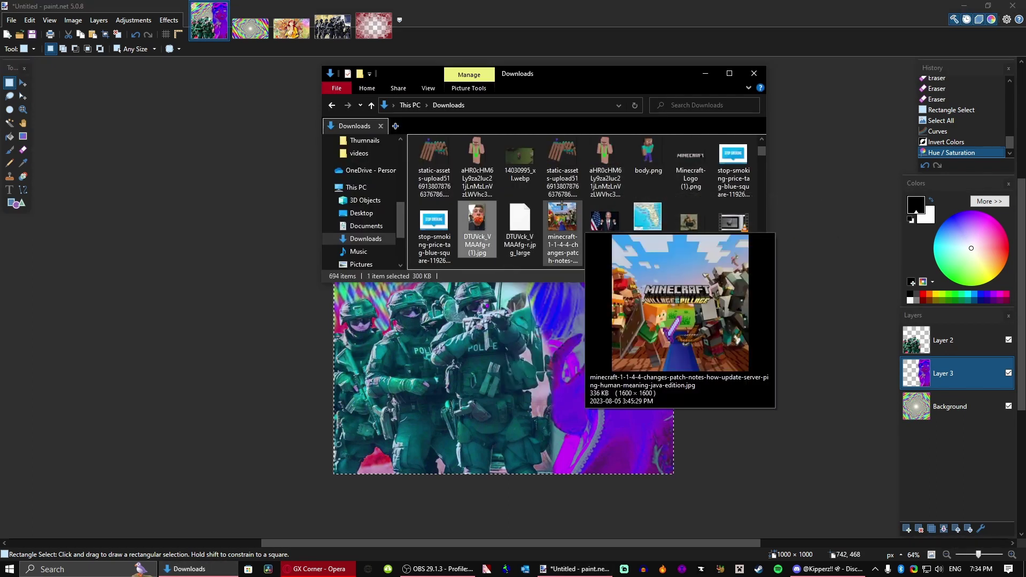
scroll(603, 195, "down", 5)
scroll(603, 195, "down", 8)
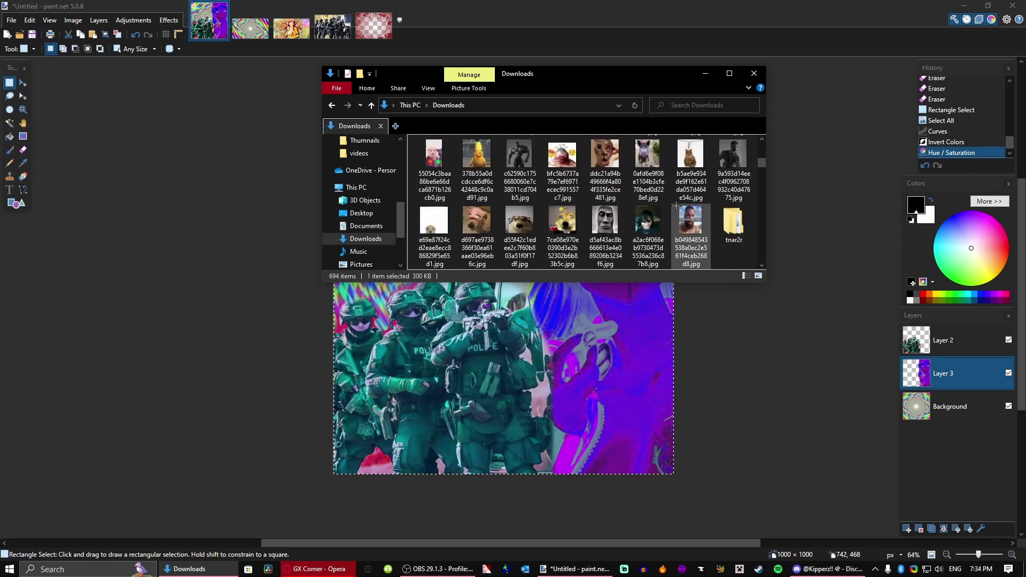
scroll(629, 196, "down", 6)
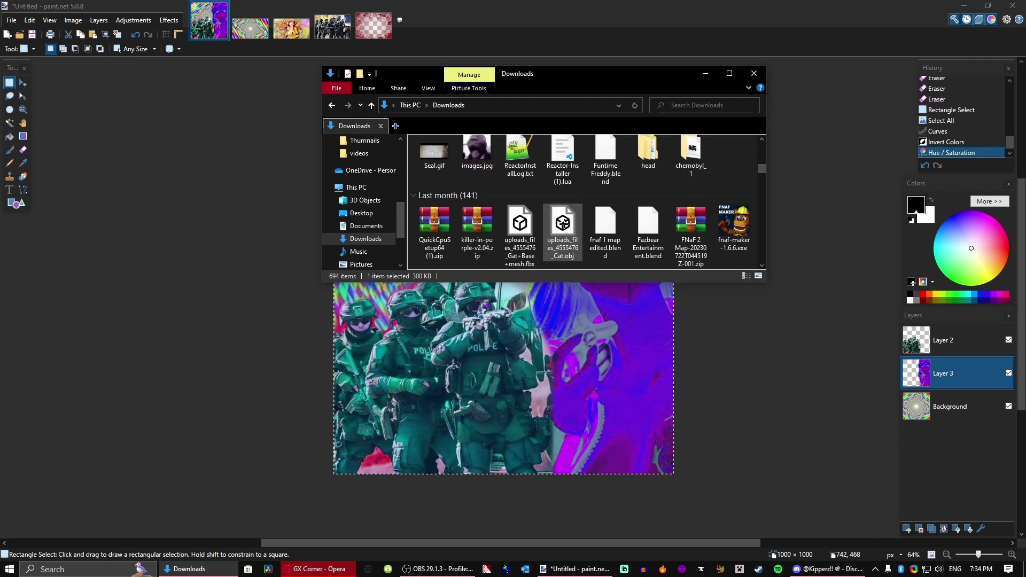
scroll(566, 225, "down", 3)
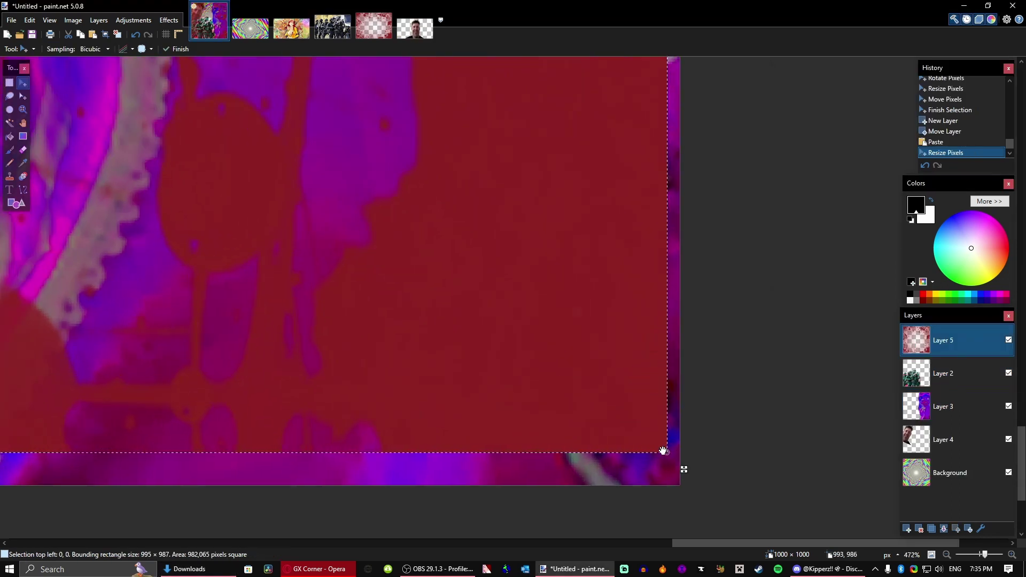
left_click_drag(663, 450, 679, 486)
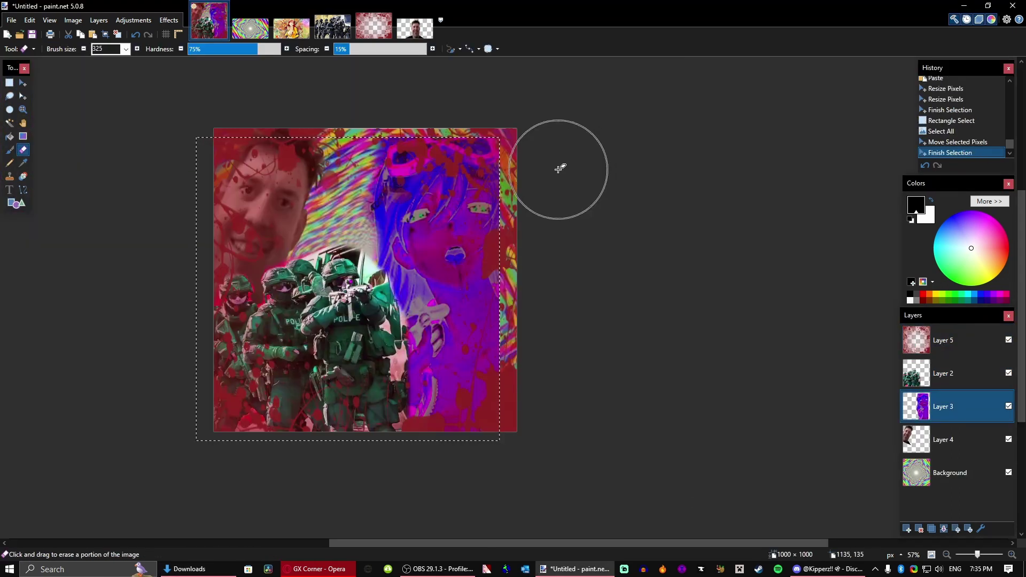
- Rotate the anime girl layer about 11.6°, enlarge it, and reposition it along the cover's right edge, clearing the selection
key("m")
left_click_drag(513, 158, 486, 121)
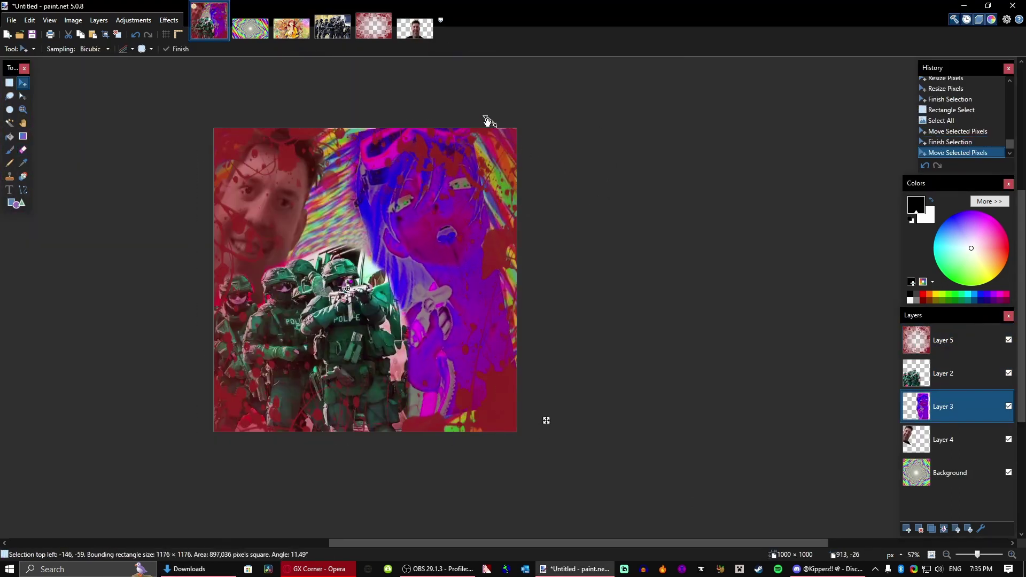
left_click_drag(455, 180, 477, 261)
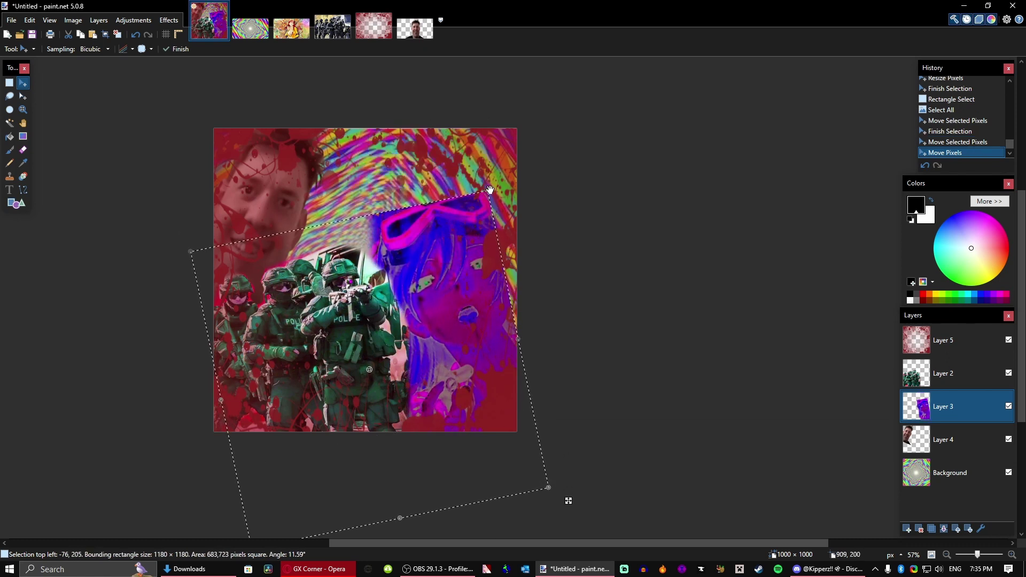
left_click_drag(491, 190, 504, 146)
left_click_drag(480, 244, 478, 198)
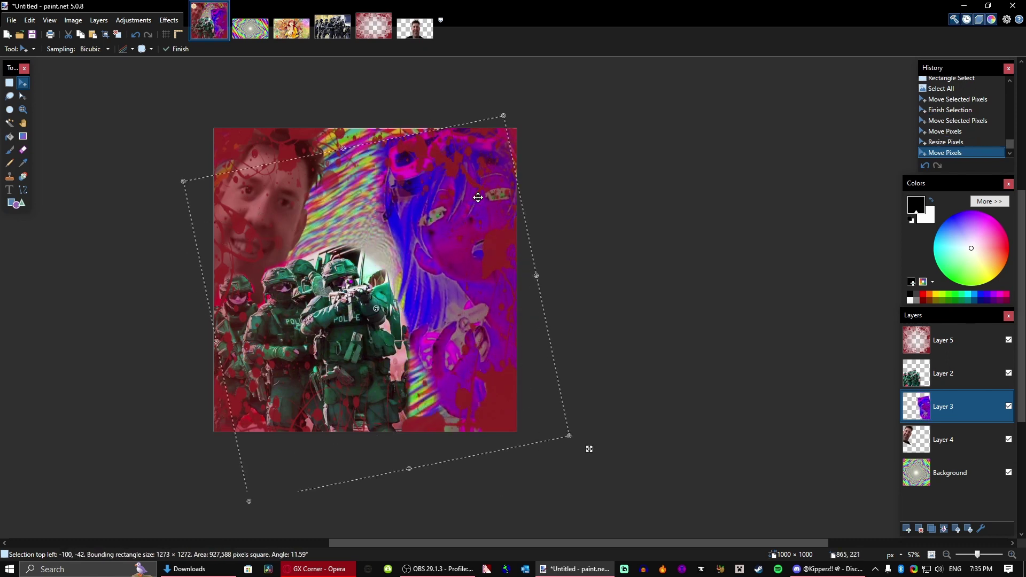
key("s")
key("ctrl+d")
scroll(593, 292, "up", 2)
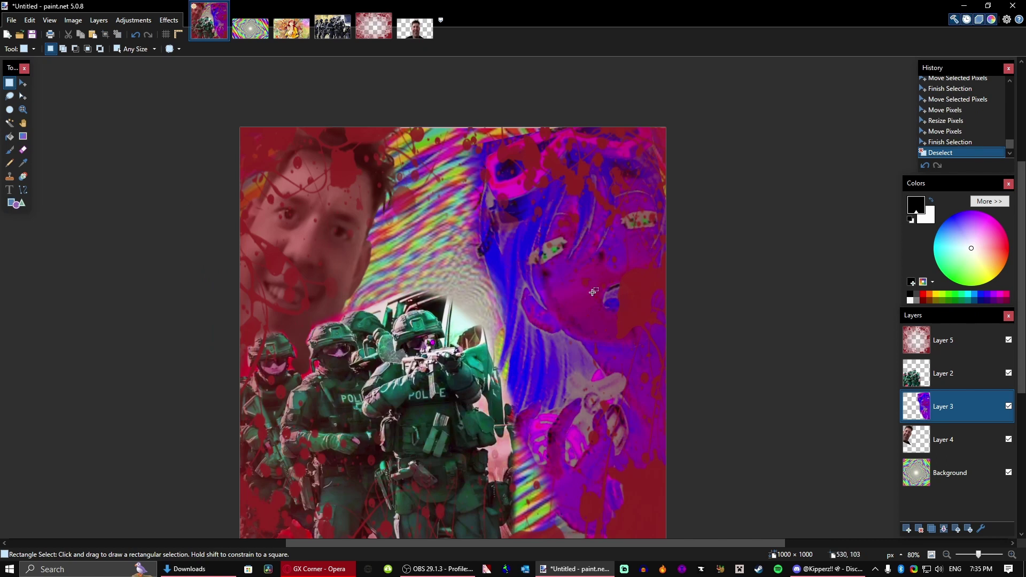
- Add another face photo from the Downloads folder and move its layer directly beneath the blood overlay layer
left_click(221, 569)
scroll(695, 223, "down", 15)
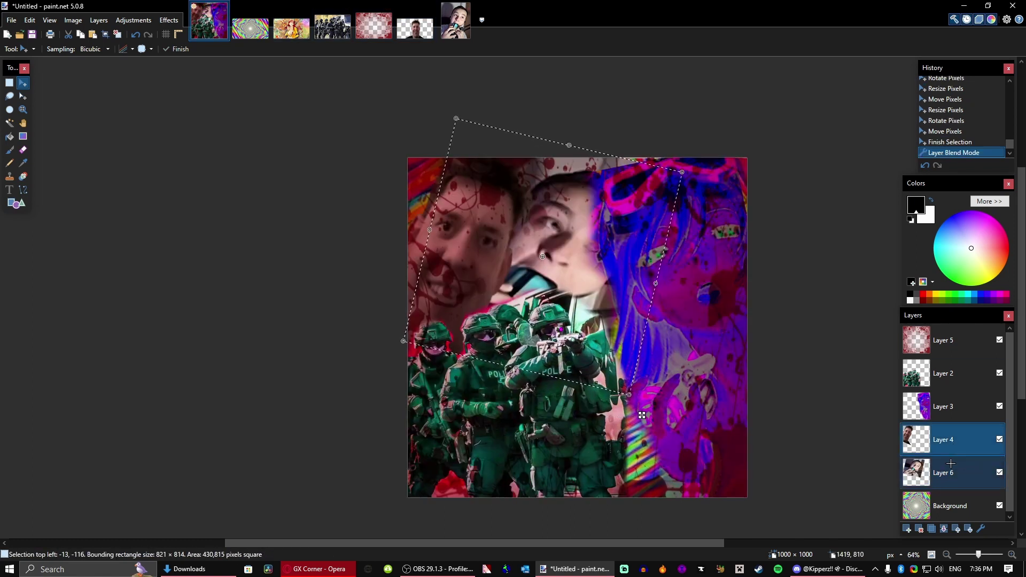
left_click_drag(951, 463, 946, 356)
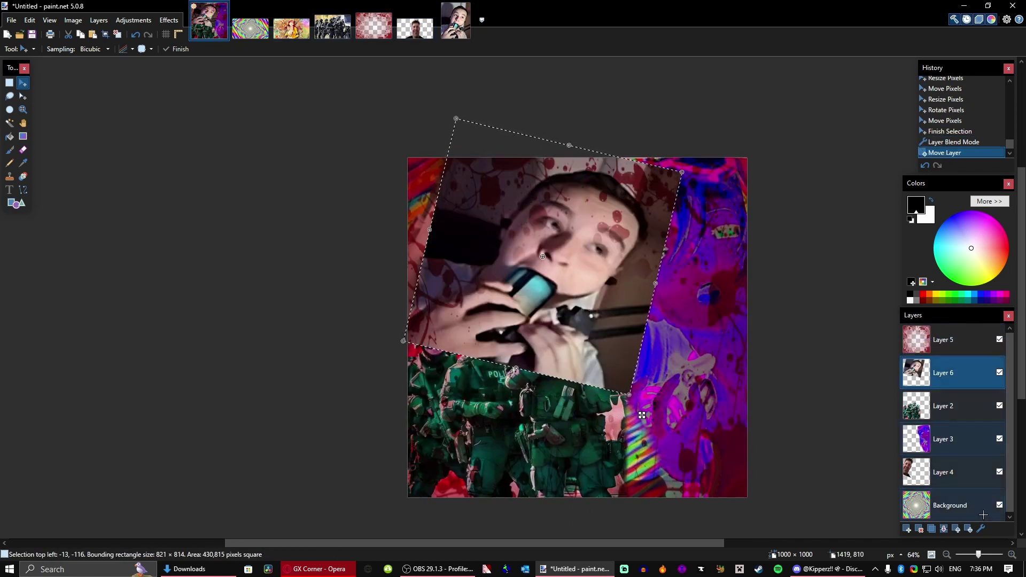
- Try several blend modes on the new face photo's layer, such as Xor, and set it to Darken
key("F4")
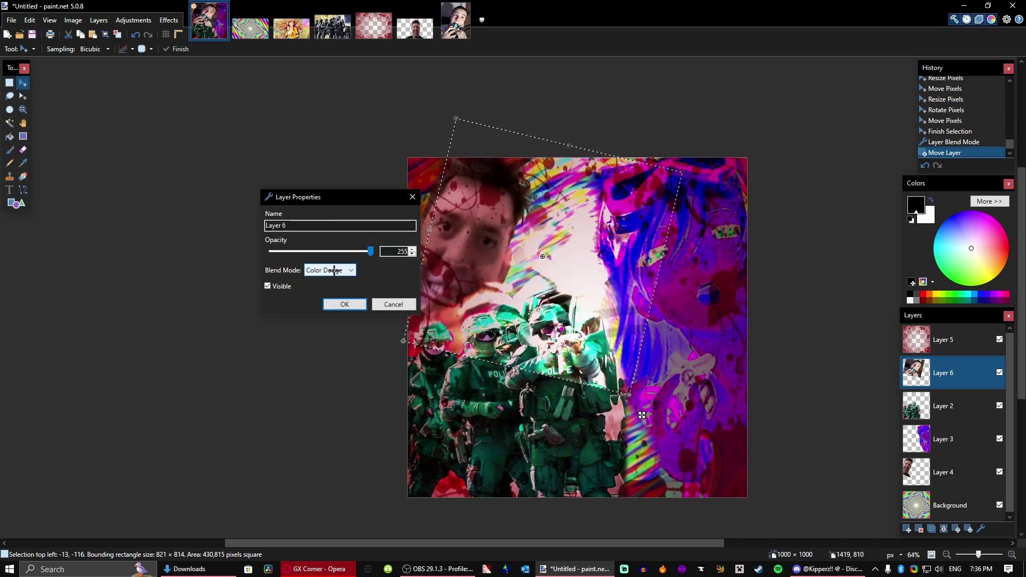
scroll(334, 271, "up", 4)
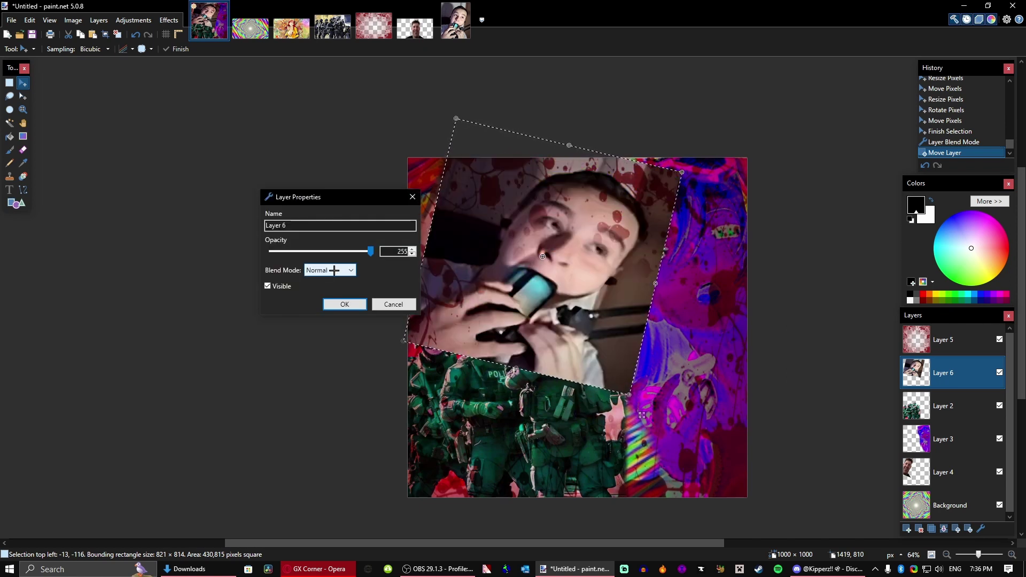
scroll(334, 271, "down", 1)
scroll(334, 271, "down", 11)
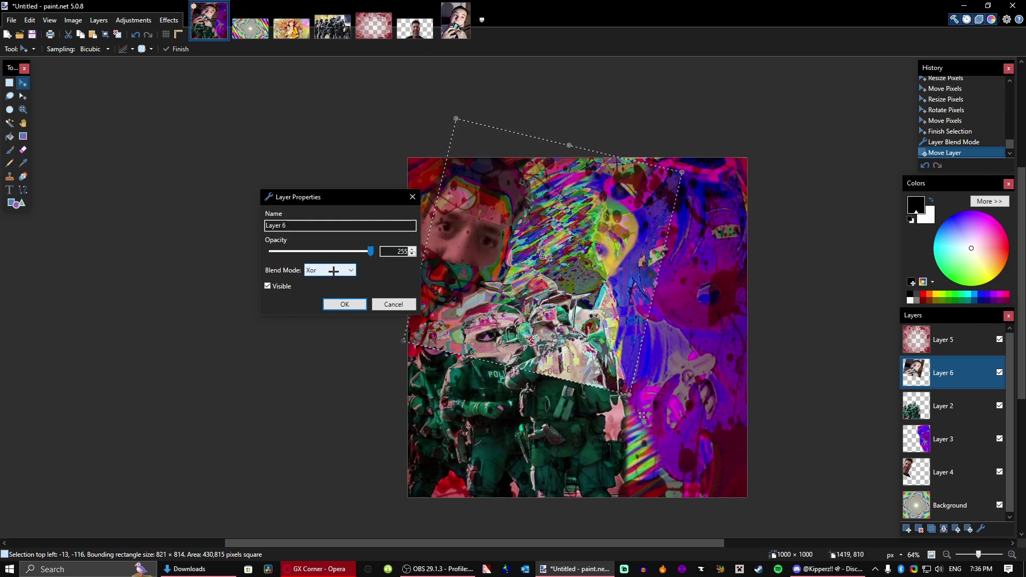
scroll(334, 271, "up", 3)
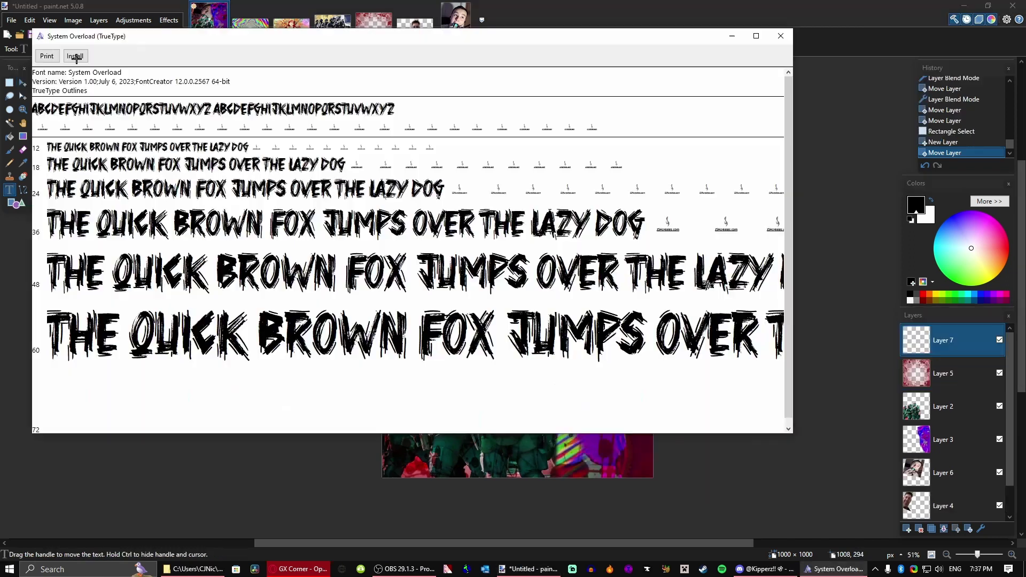
- Add the credit "BY THE QUICK BUICK LICK" in white System Overload, size 22, in the cover's bottom-right corner
left_click(75, 57)
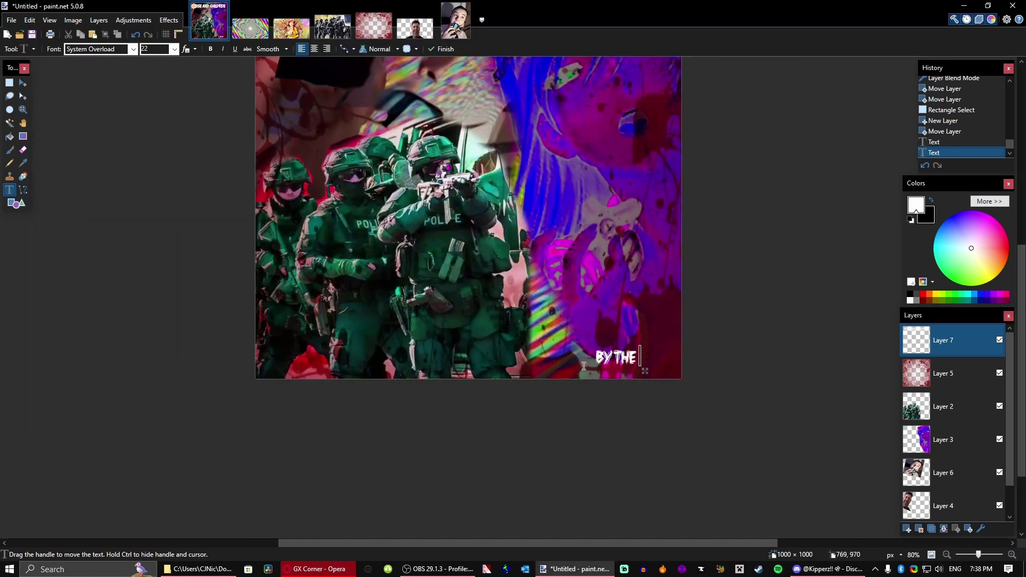
left_click_drag(684, 376, 611, 375)
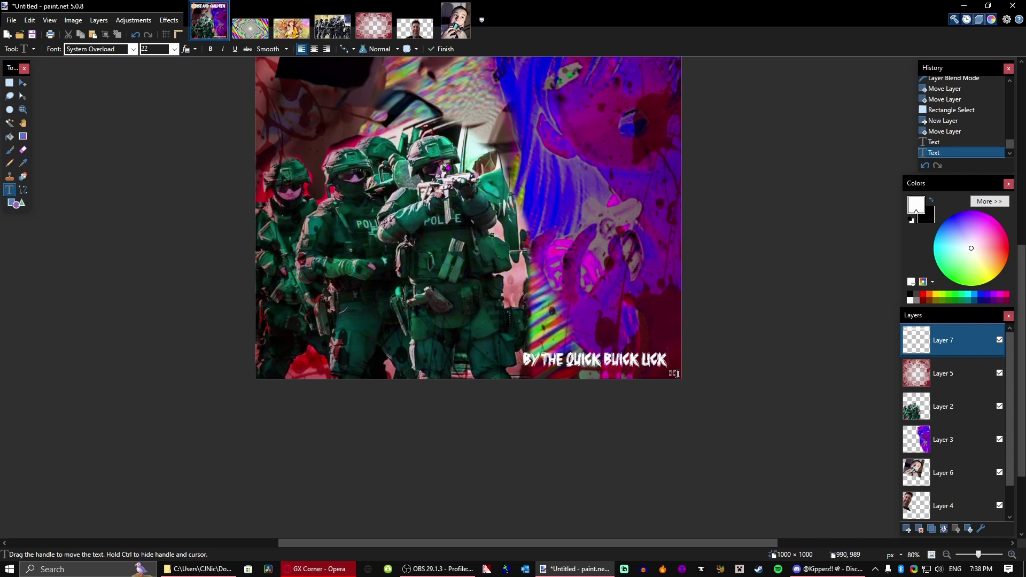
left_click_drag(677, 374, 685, 386)
scroll(677, 328, "up", 2)
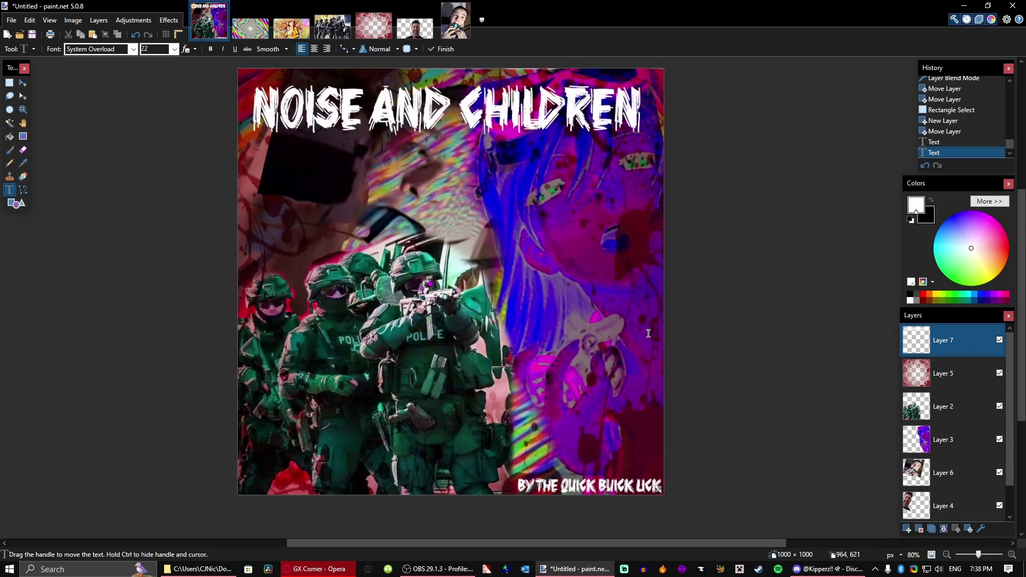
- Try the Color Burn and Darken blend modes on the SWAT team layer
left_click(944, 406)
left_click(981, 529)
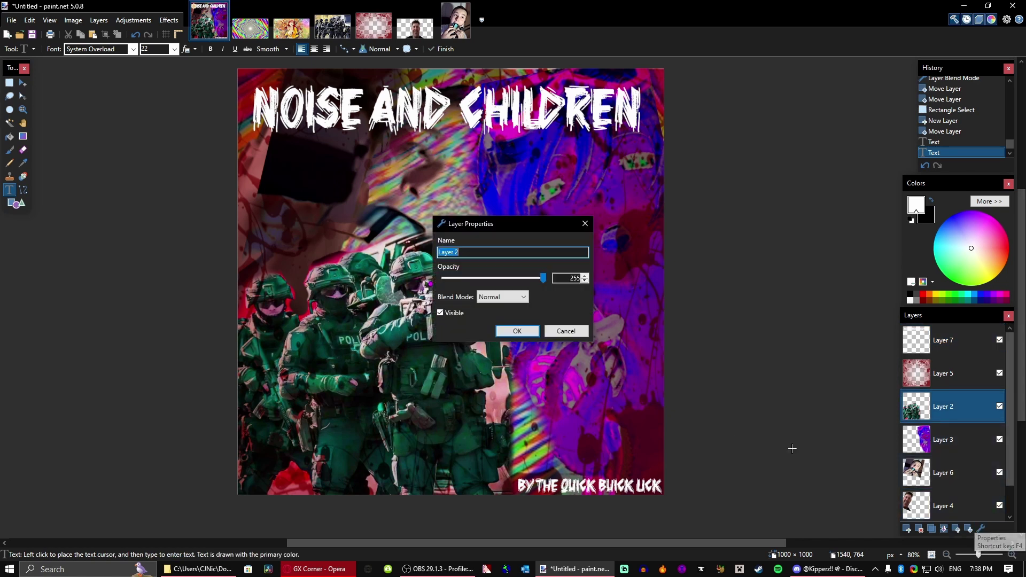
scroll(510, 300, "down", 2)
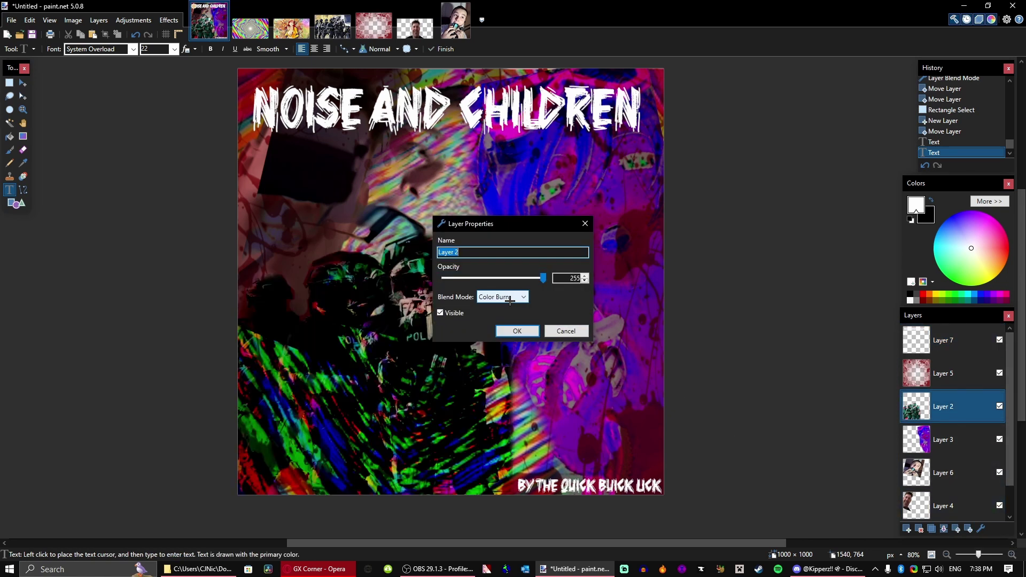
scroll(510, 299, "down", 8)
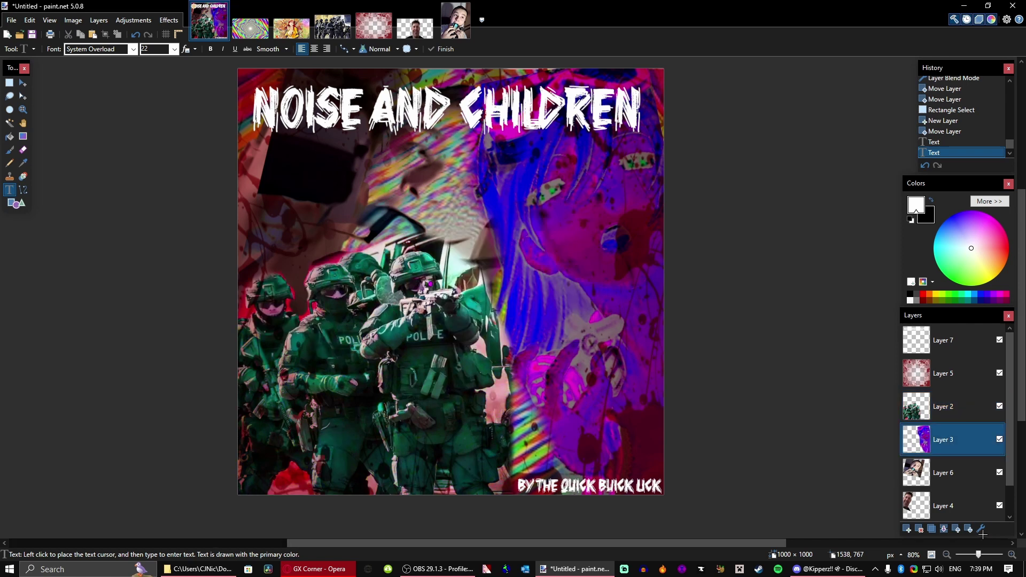
- Set the anime girl layer's opacity to 179 and save the cover as reason number 2
left_click(981, 530)
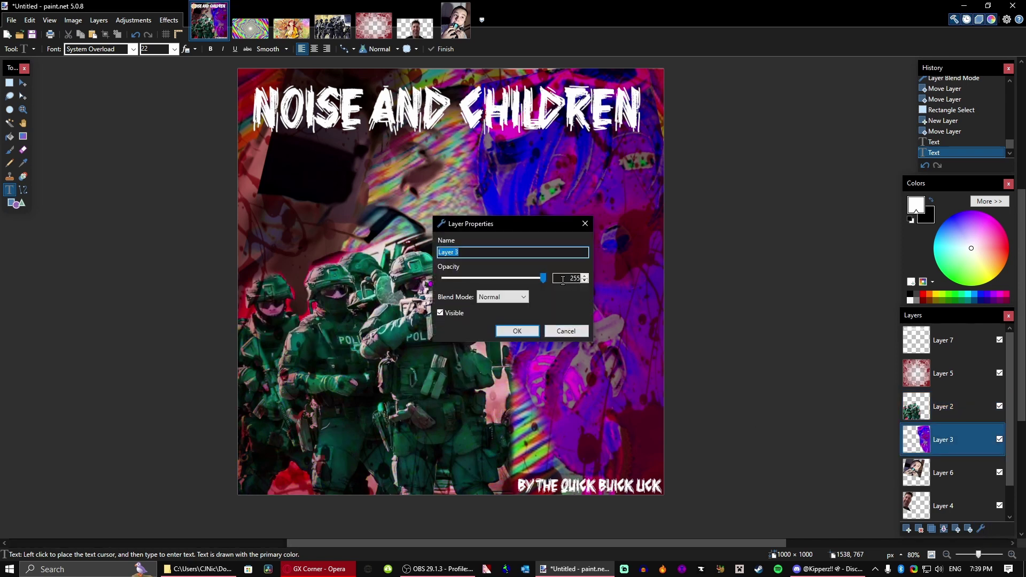
left_click_drag(534, 278, 518, 289)
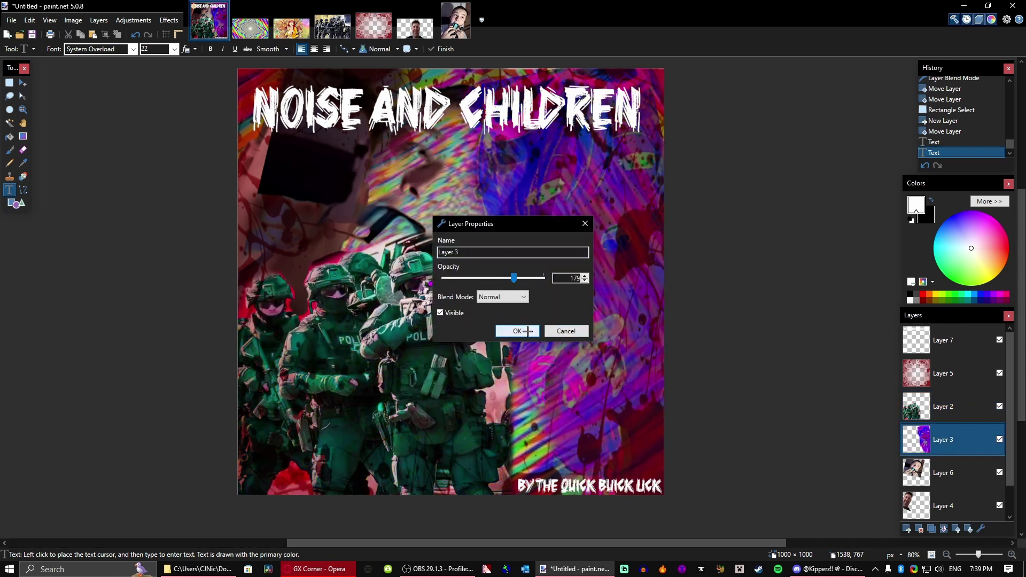
left_click(516, 331)
key("ctrl+s")
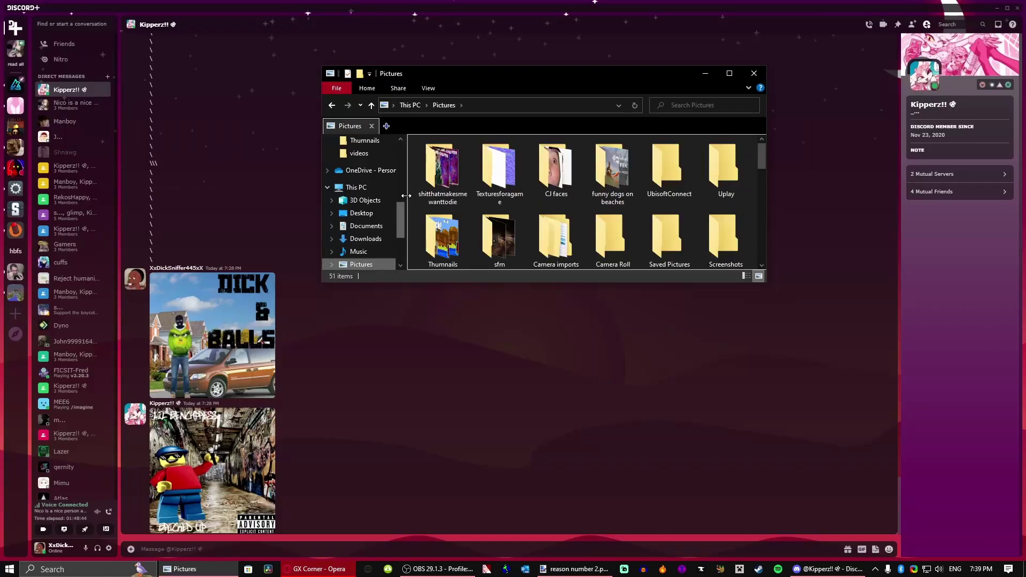
- Share reason number 2.png from its folder in the Discord chat and view the posted cover enlarged
double_click(443, 165)
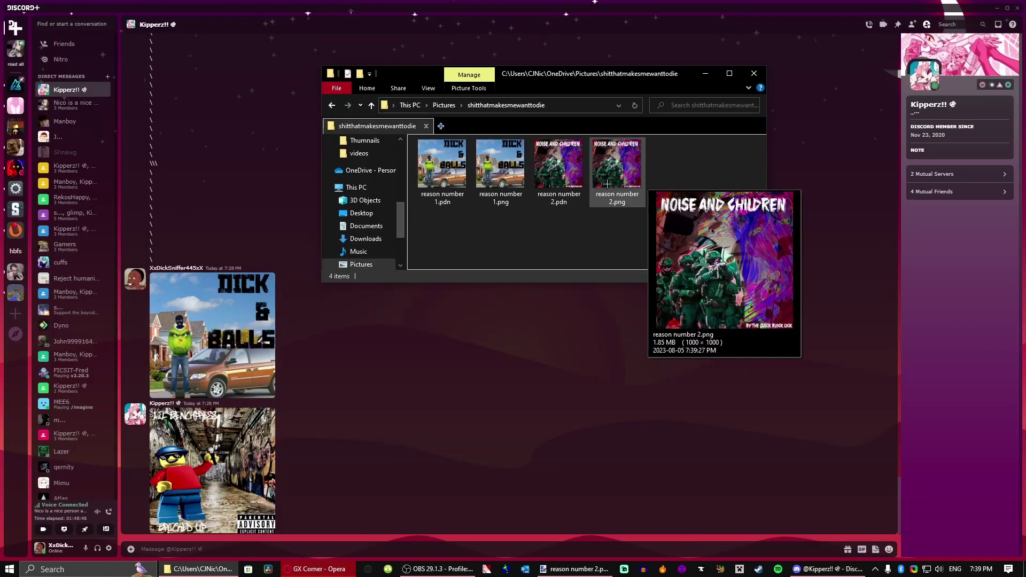
left_click_drag(615, 176, 594, 378)
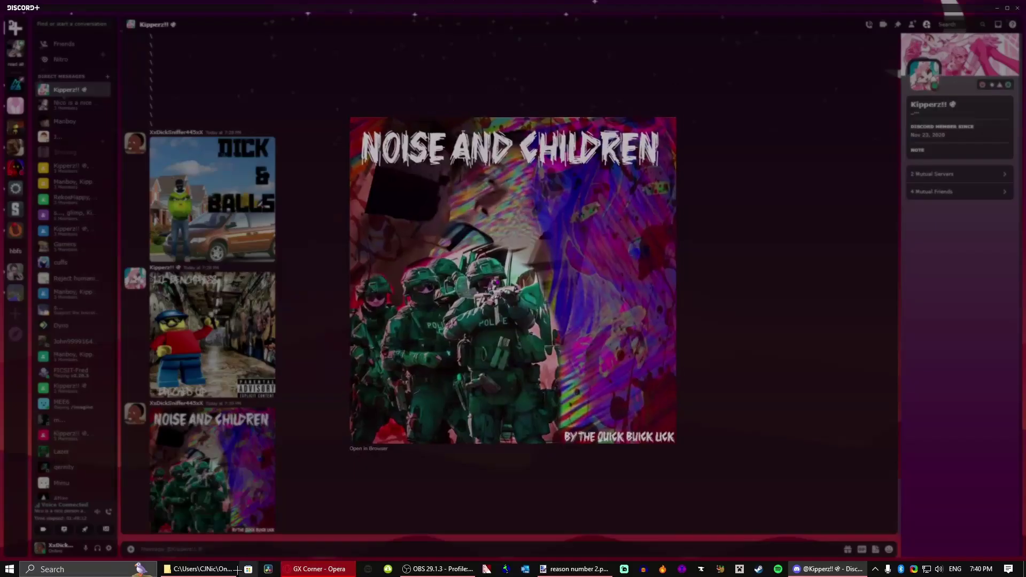
left_click(226, 547)
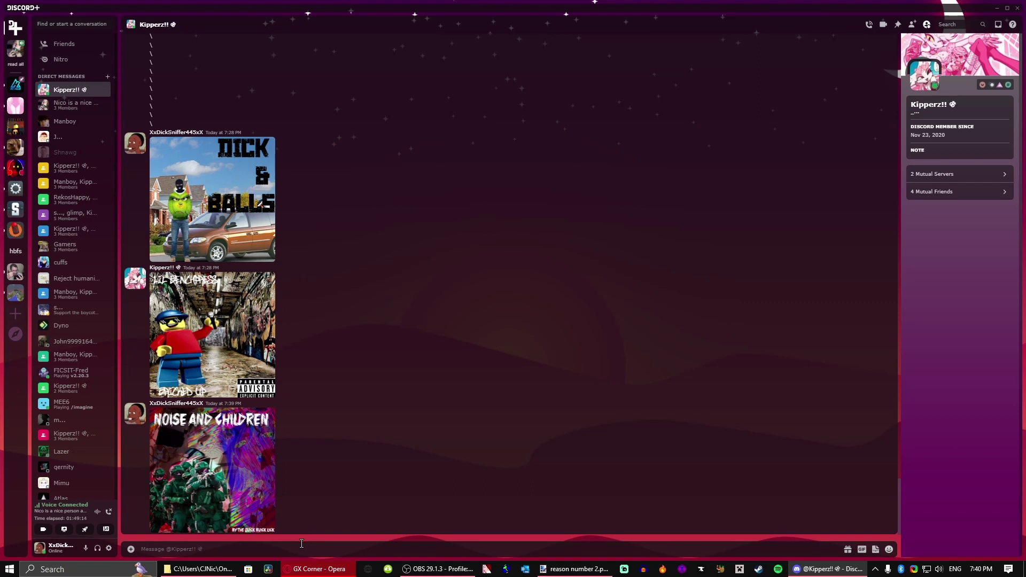
left_click(238, 532)
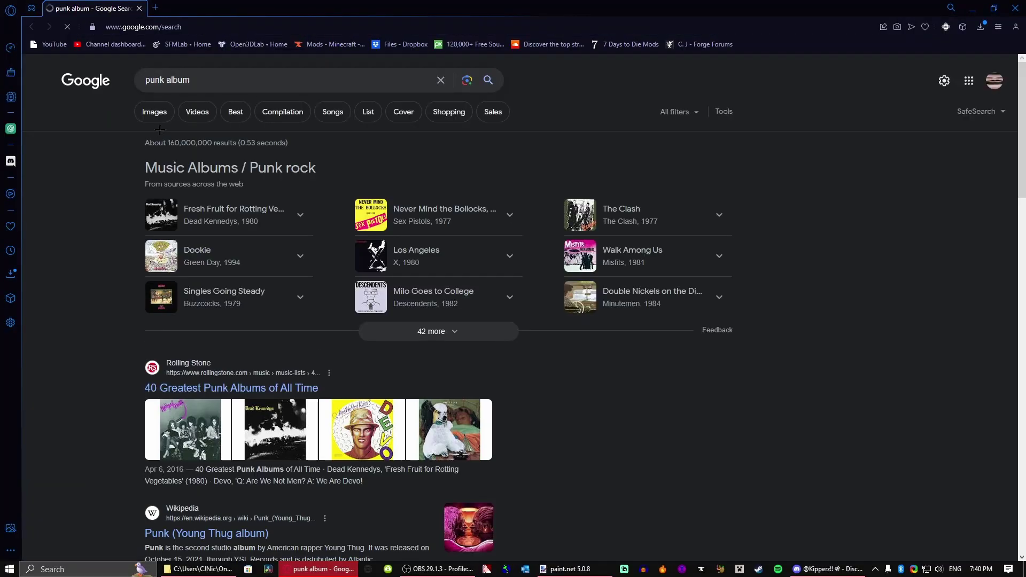
- In Opera, look up punk album images, and search for pinhead images filtered to transparent backgrounds
left_click(161, 116)
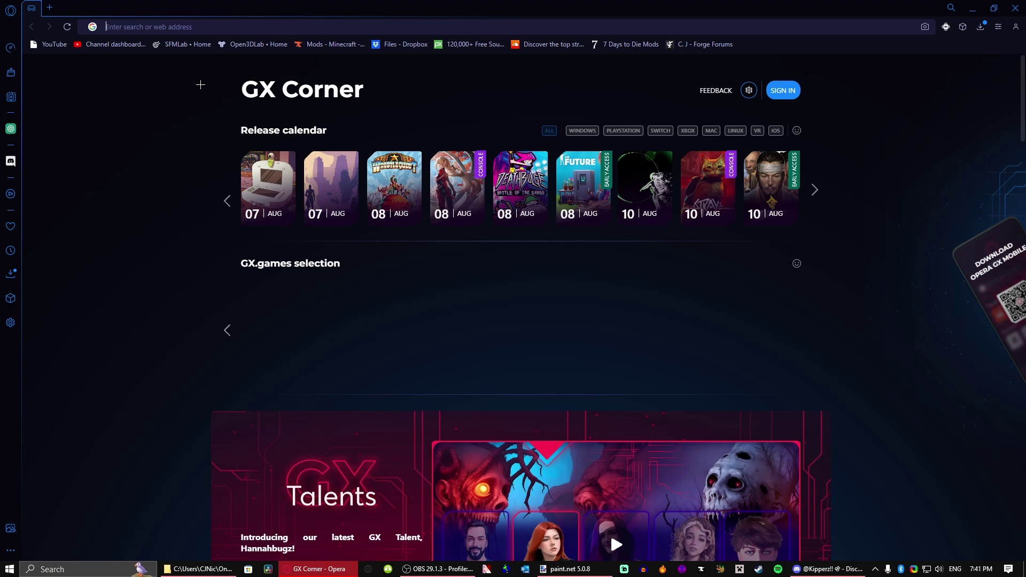
type("pin")
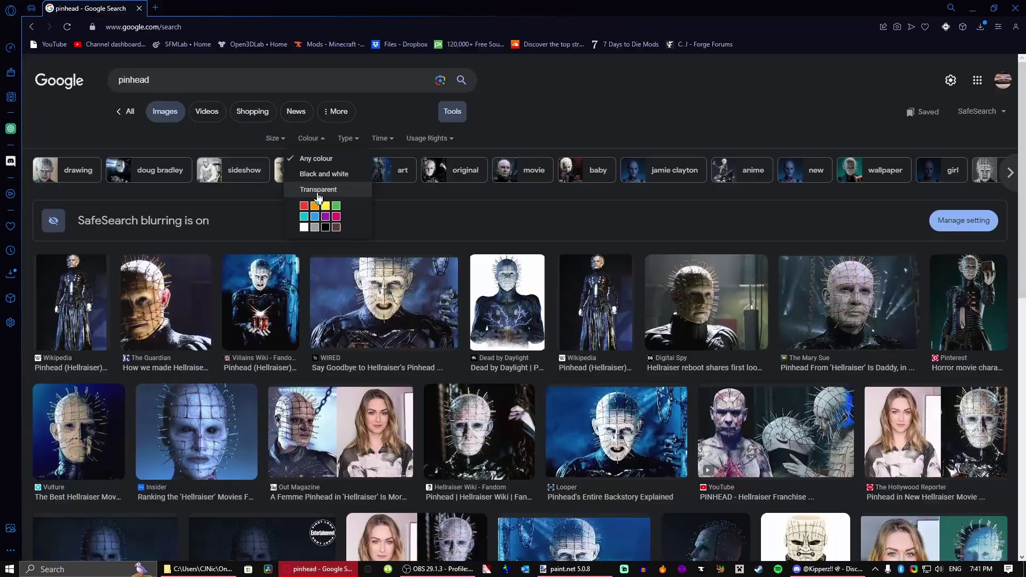
left_click(319, 191)
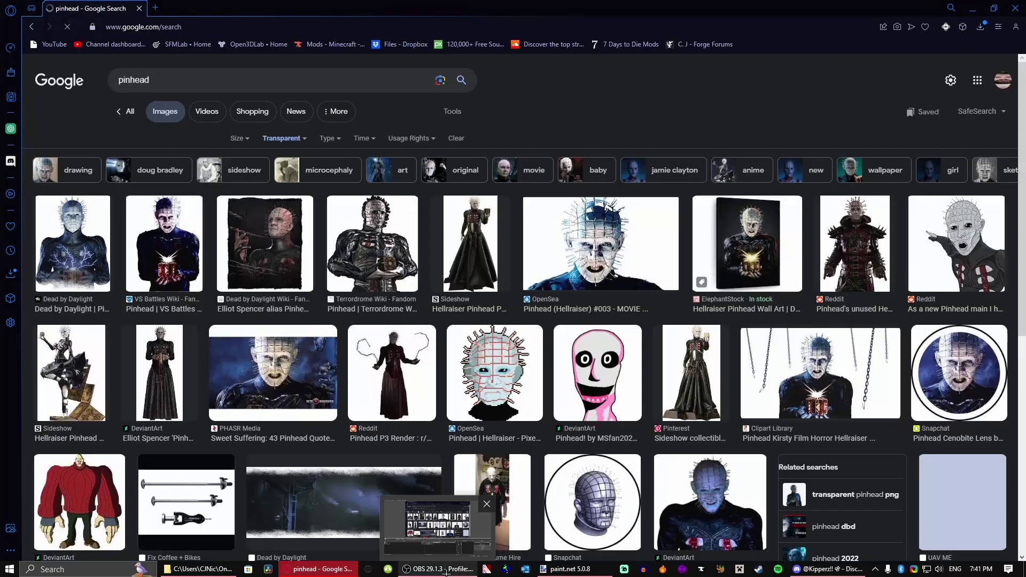
- Switch to paint.net, create a new 1000 × 1000 pixel image, and paint the background solid black with a 325 px brush
left_click(571, 569)
left_click(7, 34)
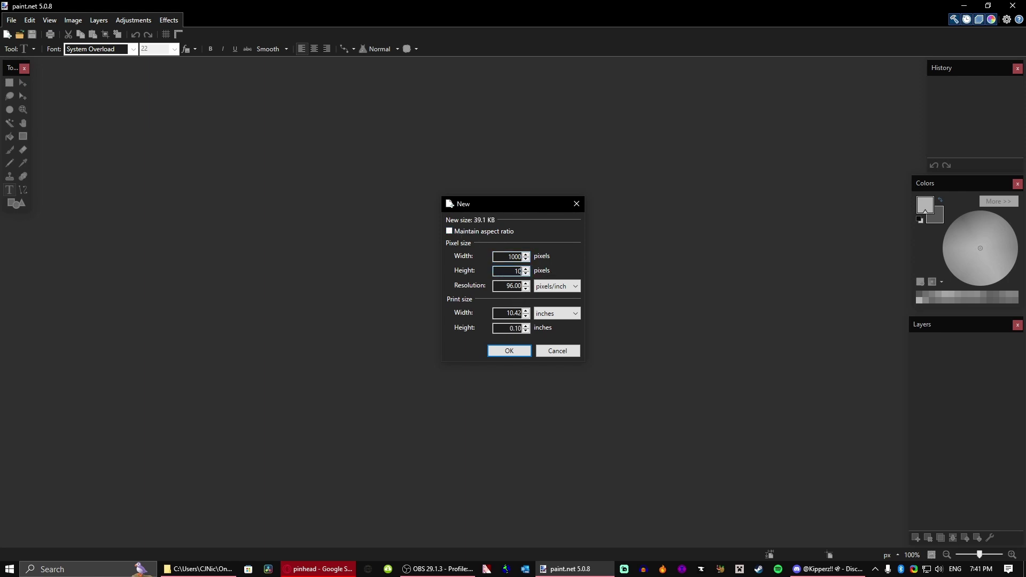
key("Return")
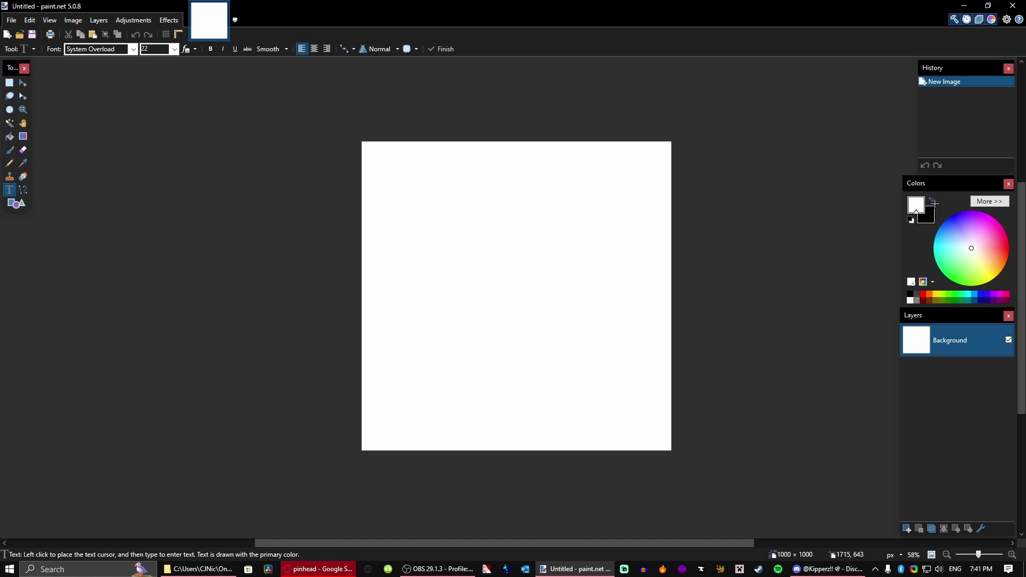
key("b")
mouse_move(508, 192)
left_mouse_down()
mouse_move(355, 316)
mouse_move(264, 149)
mouse_move(648, 231)
mouse_move(671, 326)
mouse_move(612, 296)
mouse_move(739, 431)
mouse_move(176, 398)
mouse_move(510, 265)
mouse_move(538, 92)
left_mouse_up()
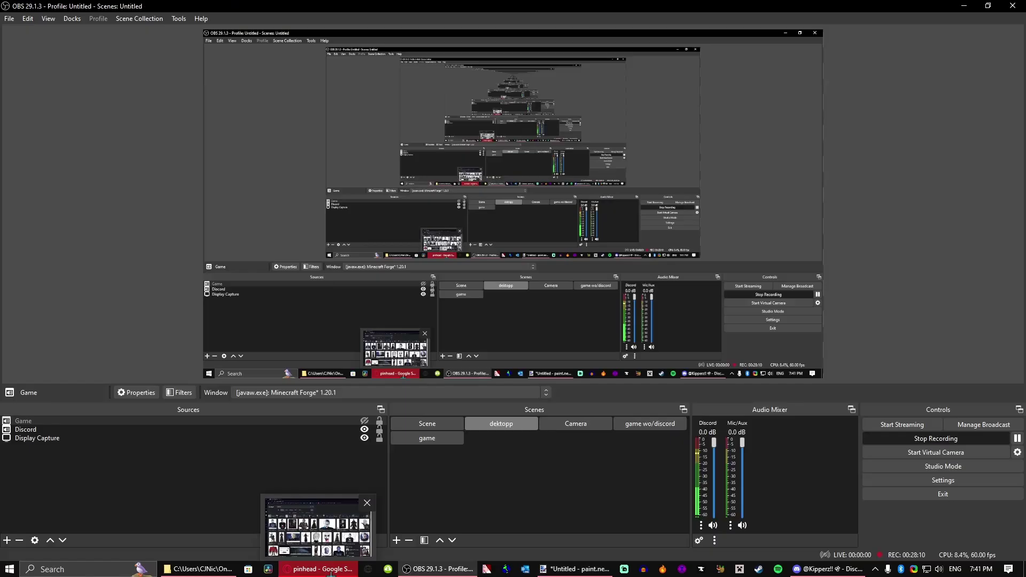
- Switch to Opera, open the Dead by Daylight Pinhead image from the search results, and save it as a PNG
left_click(331, 571)
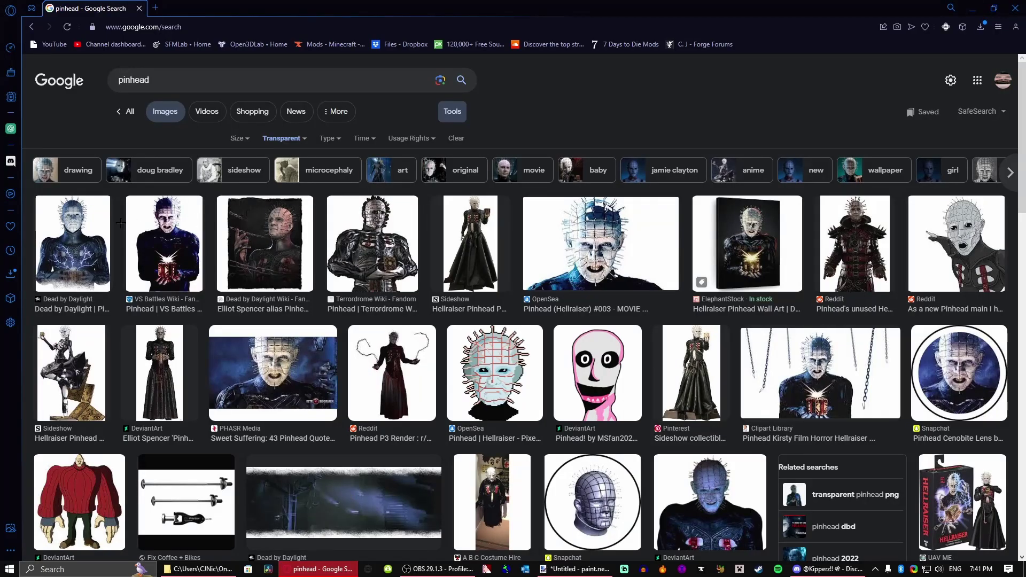
left_click(86, 242)
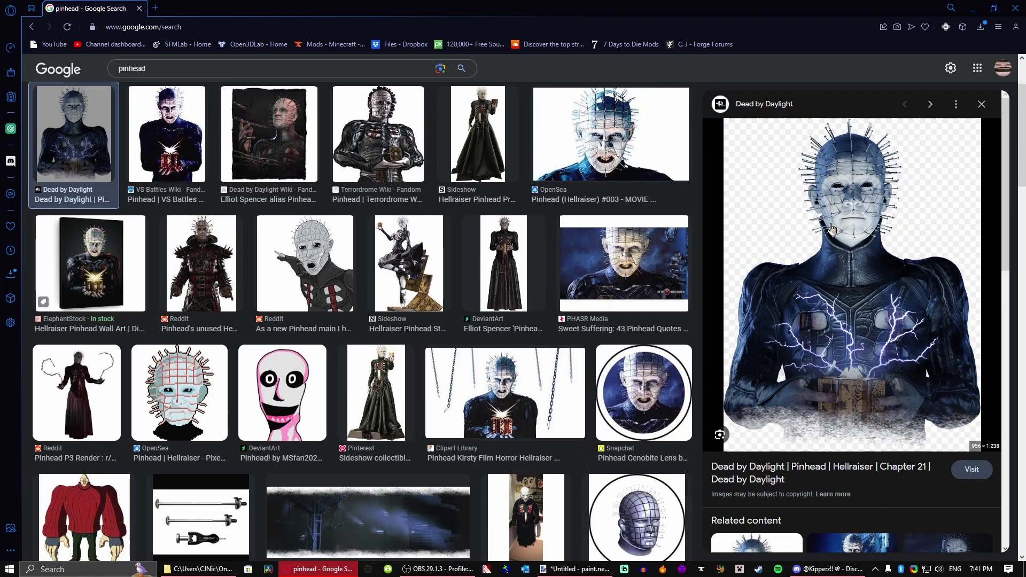
right_click(832, 229)
left_click(866, 344)
key("Return")
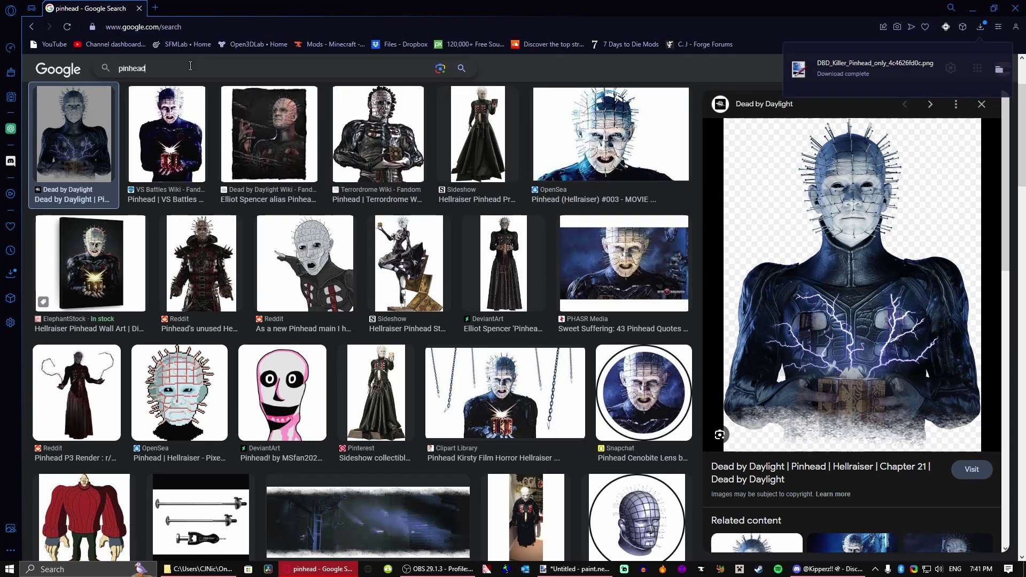
- Search for guitar images and narrow the search to "kid guitar"
left_click(191, 65)
key("BackSpace")
key("BackSpace")
key("BackSpace")
key("BackSpace")
key("BackSpace")
key("BackSpace")
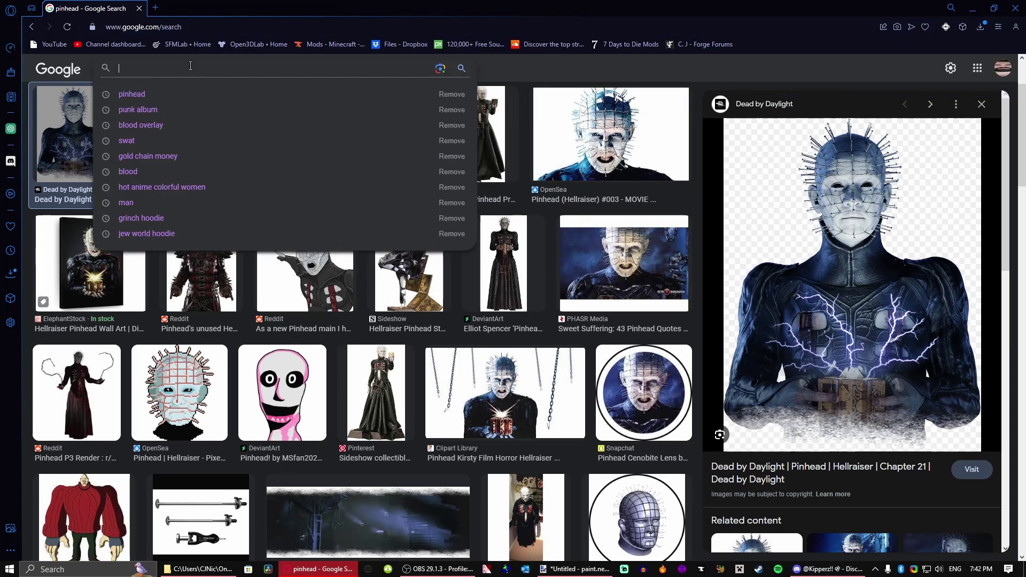
type("gutai")
type("r")
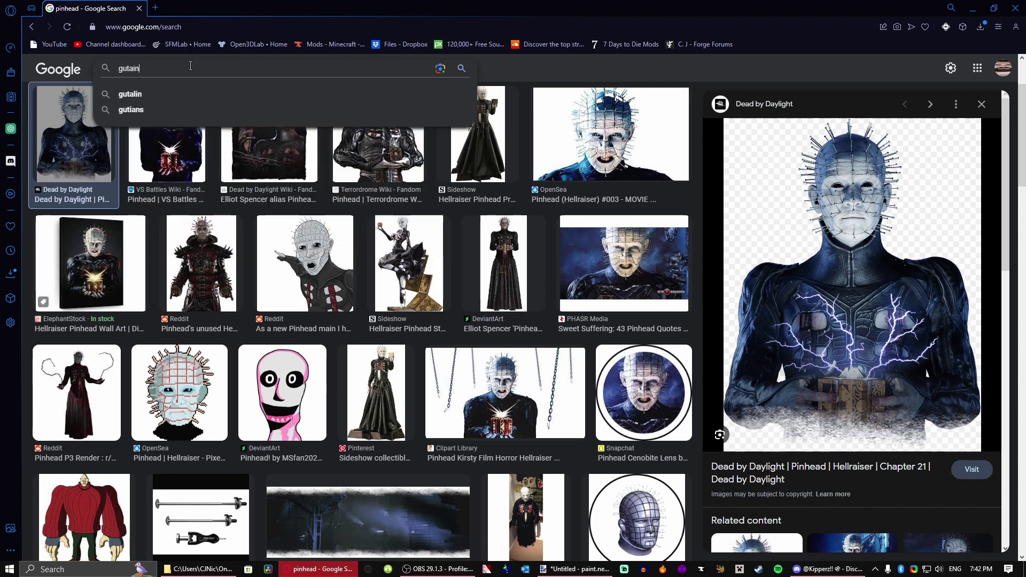
key("Return")
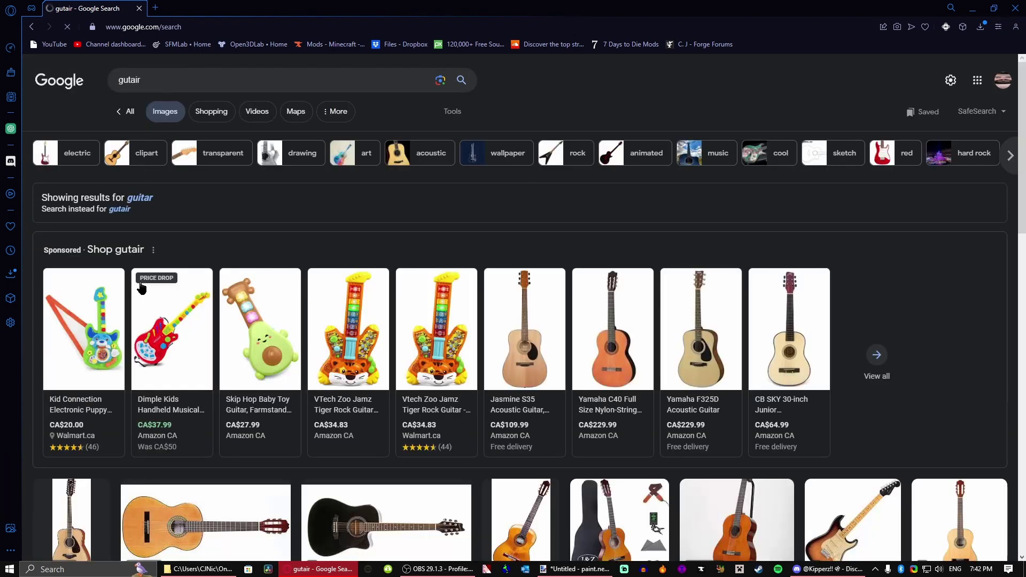
mouse_move(95, 330)
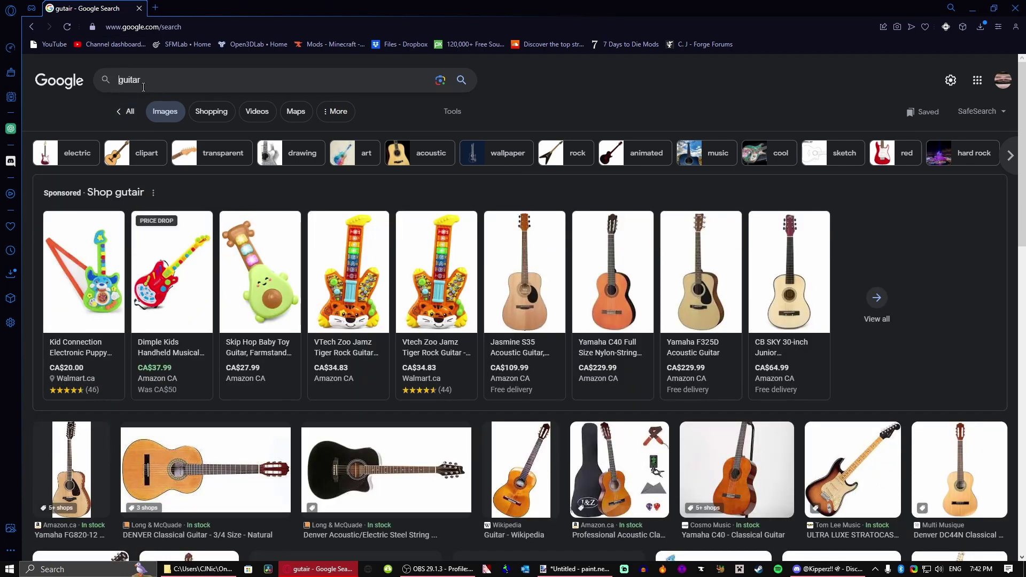
type("kid")
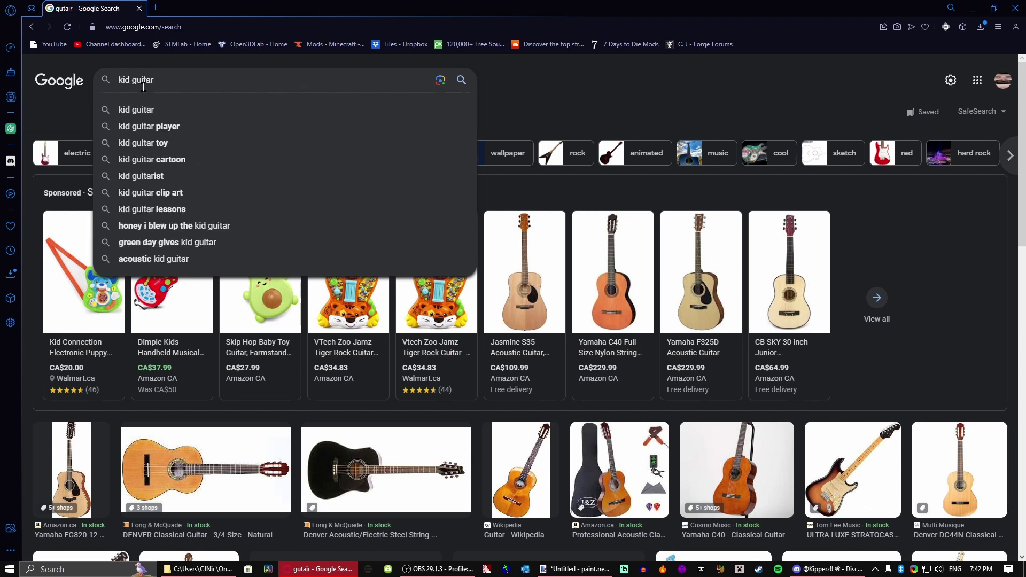
key("Return")
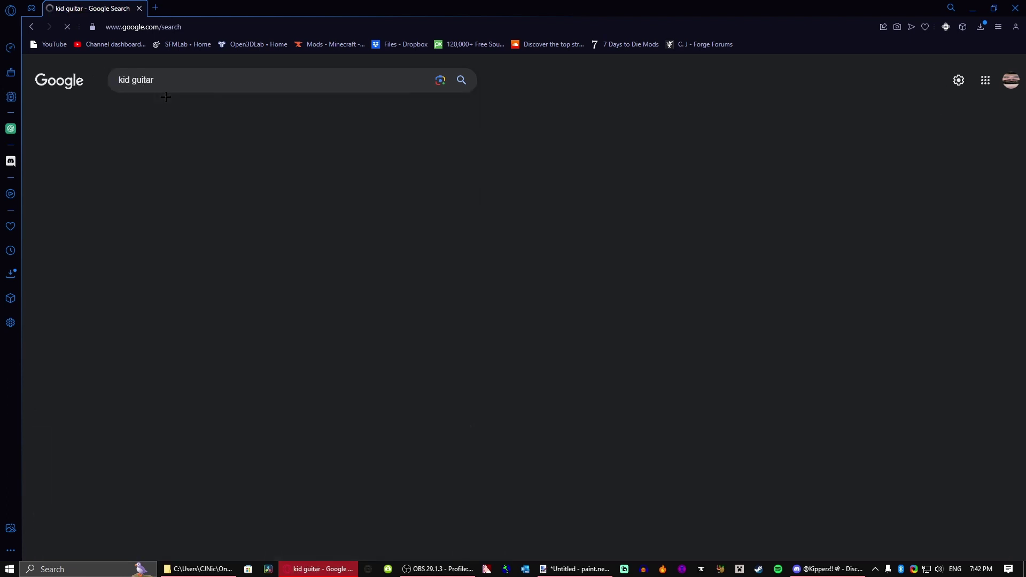
- In a new tab, search for images of "shotgun pointing at camera" and look through the results
left_click(155, 8)
type("shotgu")
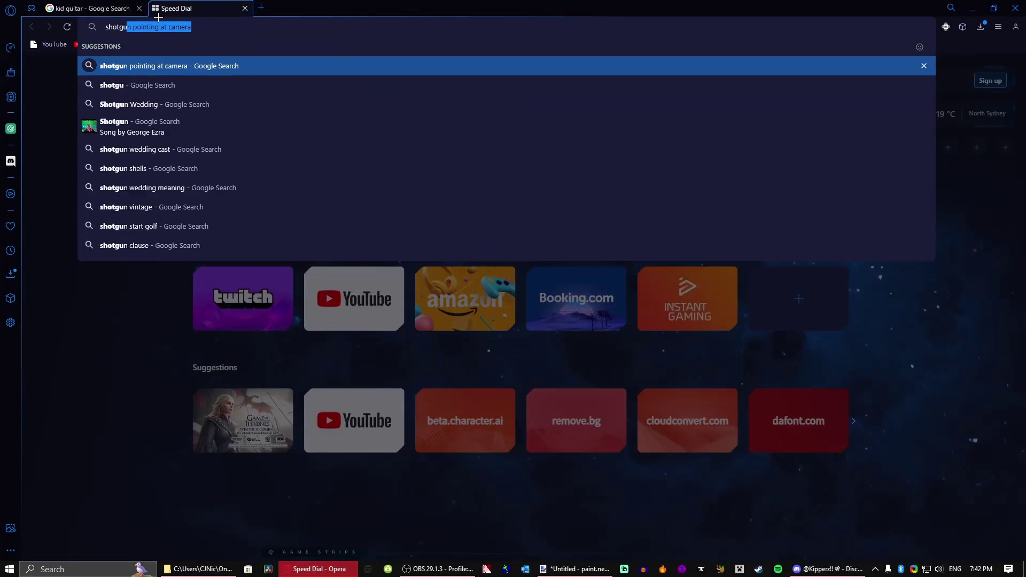
key("Return")
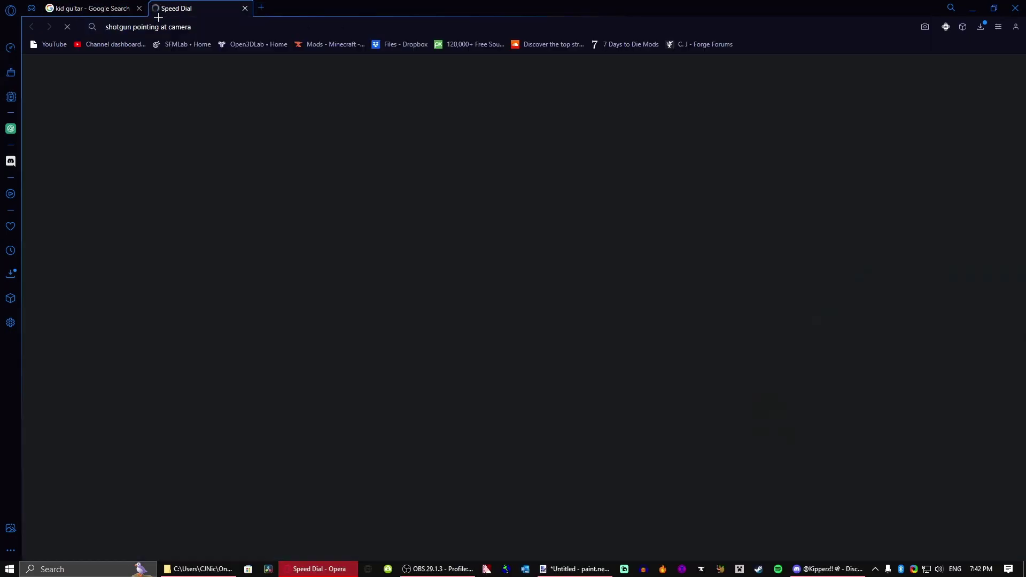
left_click(156, 106)
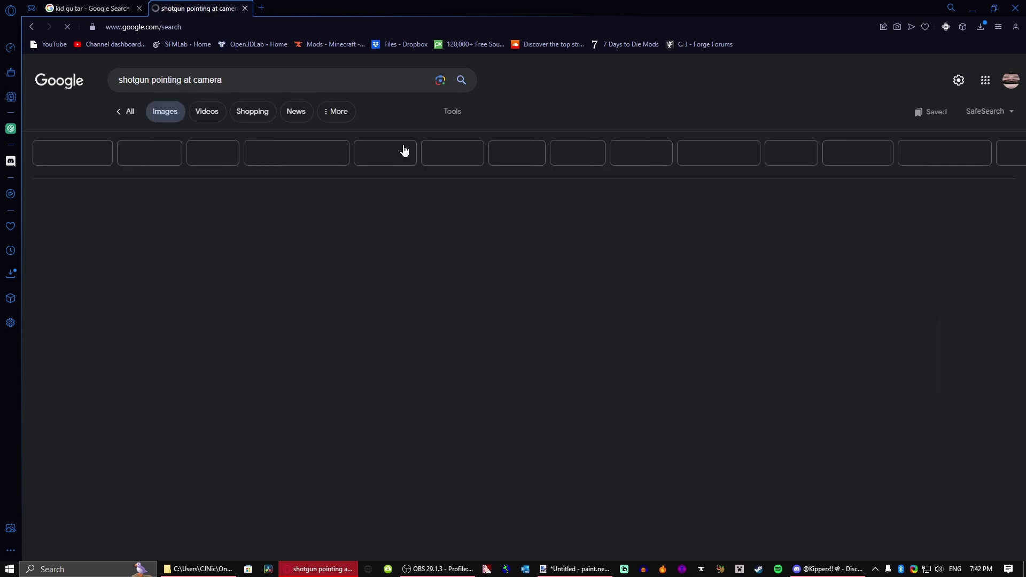
scroll(423, 151, "down", 4)
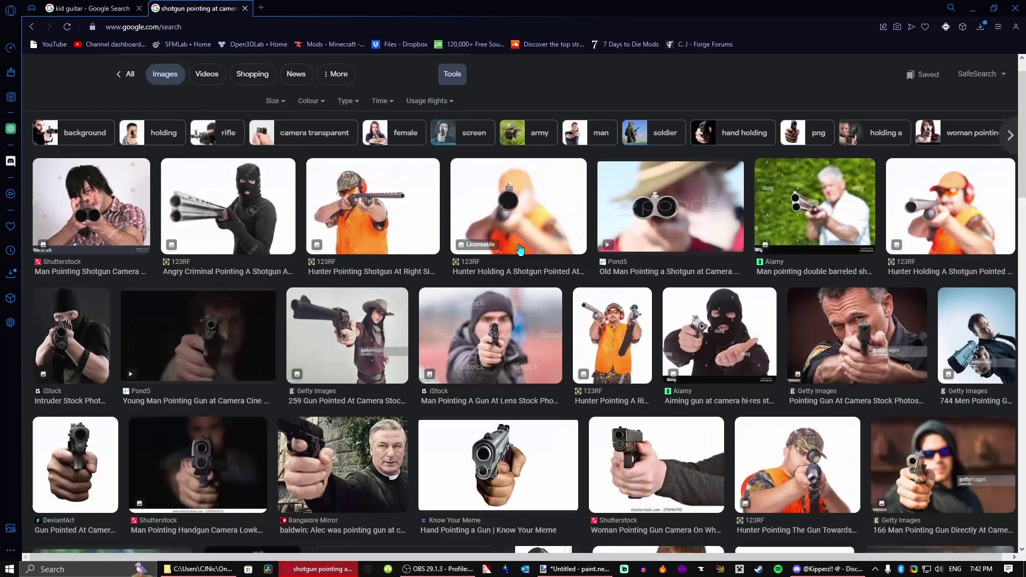
scroll(401, 147, "up", 4)
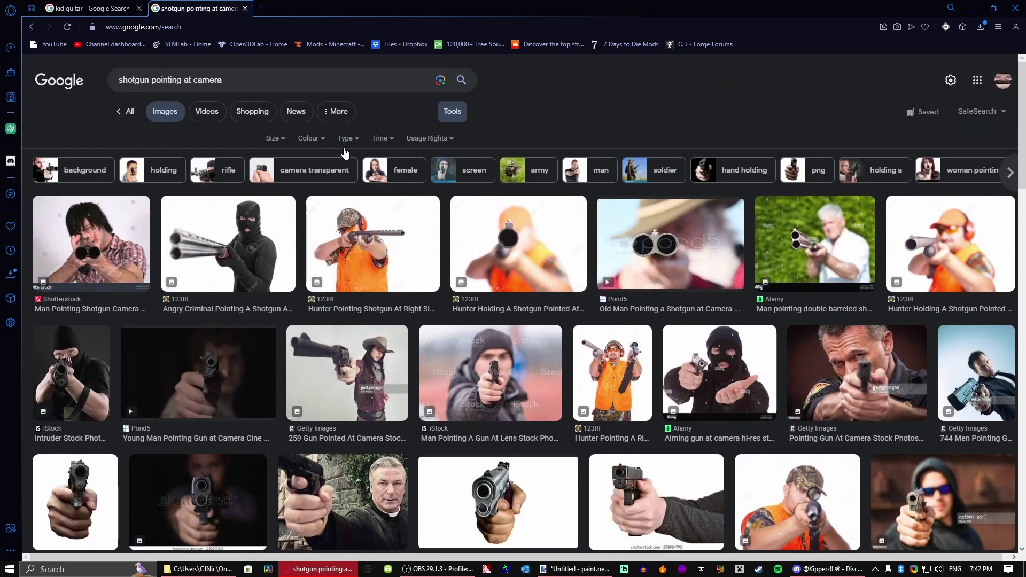
- Try filtering the shotgun images by type, first Line Drawing and then GIF
left_click(357, 140)
left_click(362, 194)
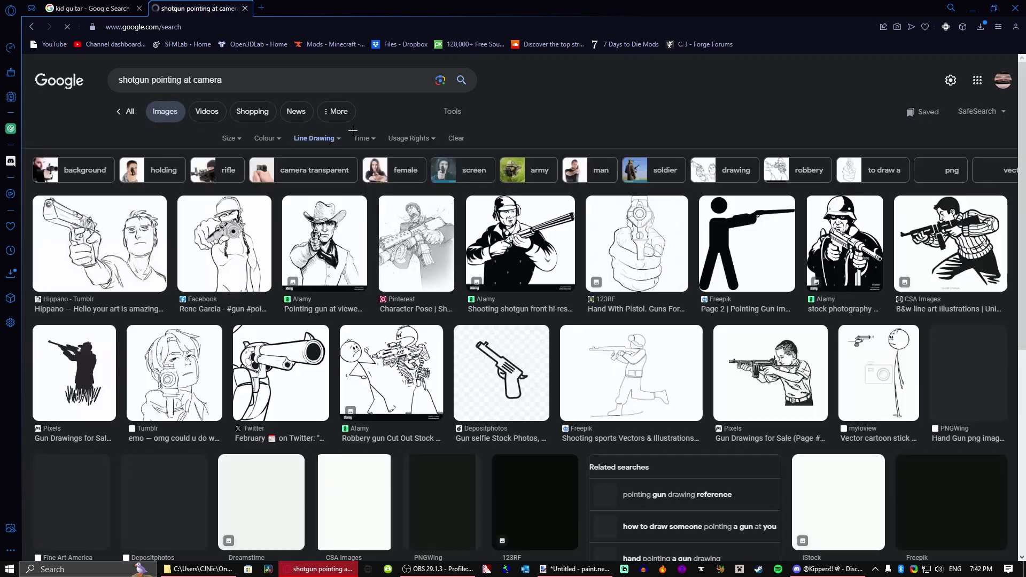
left_click(345, 141)
left_click(315, 212)
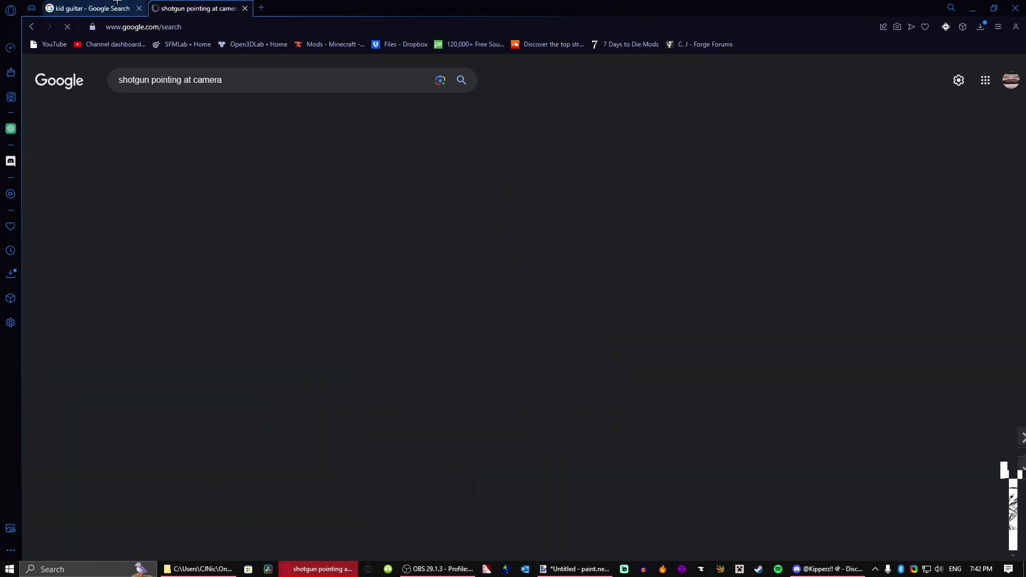
- Filter the kid guitar images to transparent backgrounds, look through them, and go back to the unfiltered results
left_click(118, 4)
left_click(327, 186)
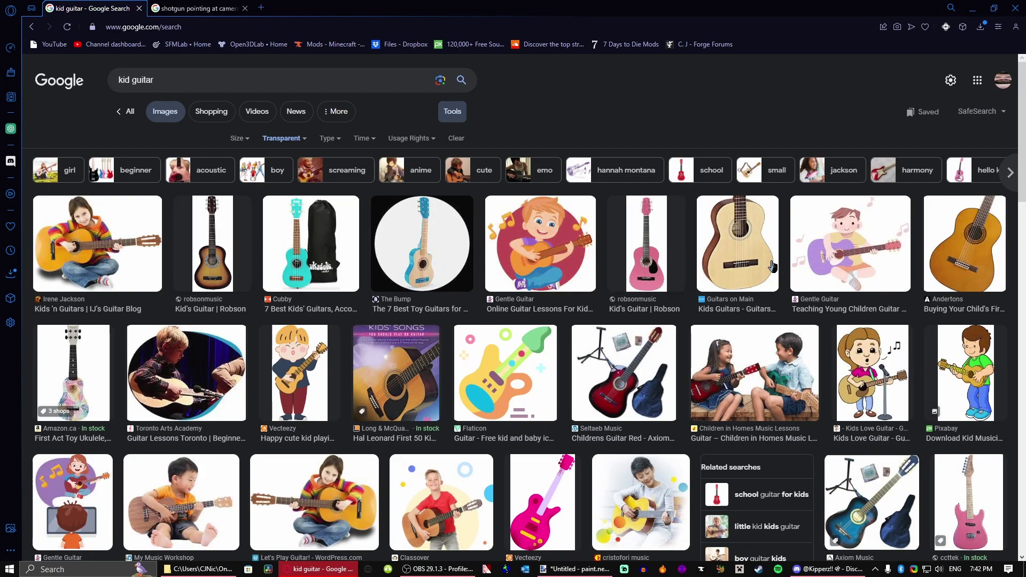
scroll(199, 413, "down", 7)
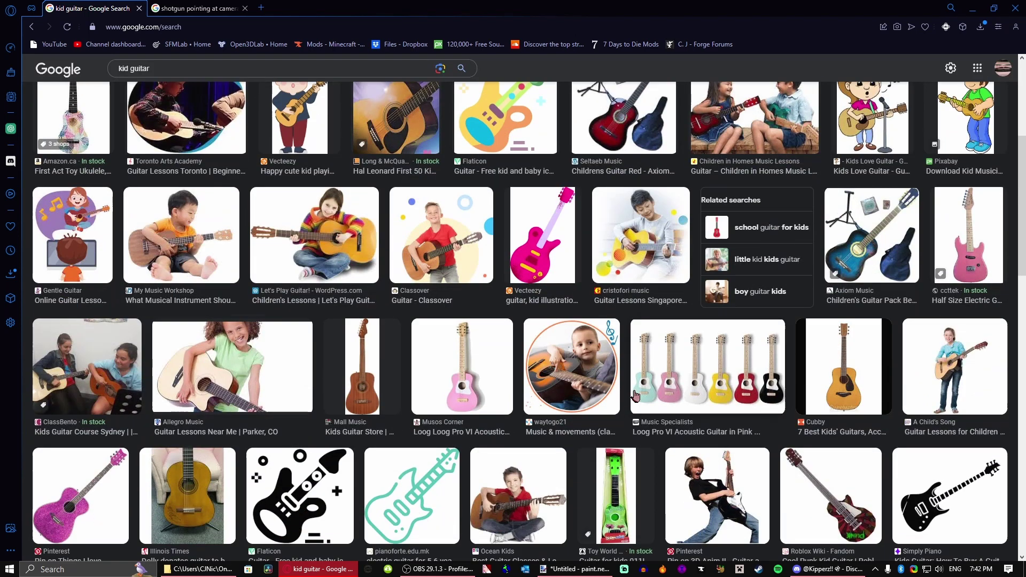
scroll(490, 384, "up", 1)
key("alt+Left")
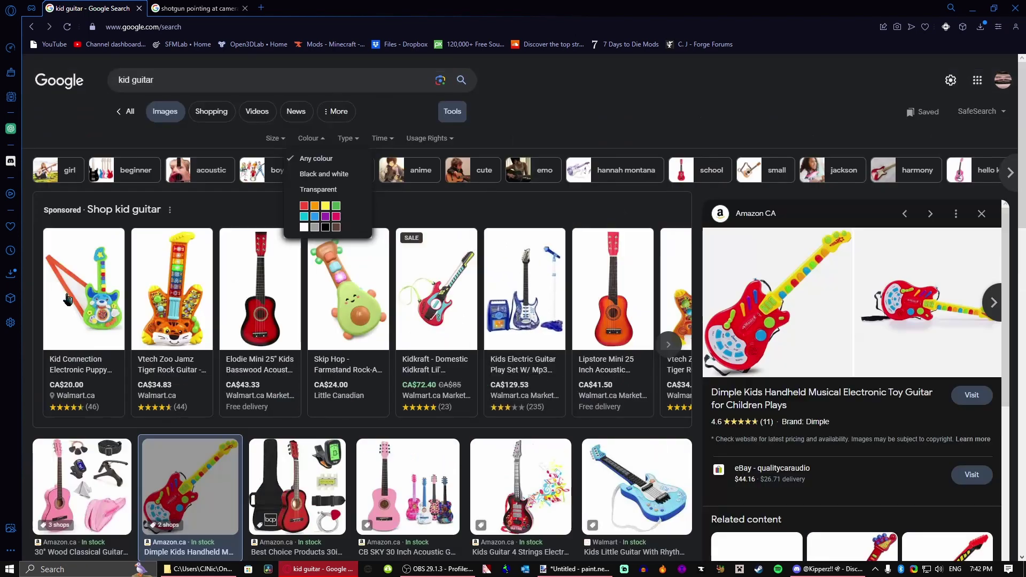
- Return to the shotgun images, reset the type filter to Any type, and set the colour filter to Transparent
mouse_move(68, 300)
key("ctrl+Tab")
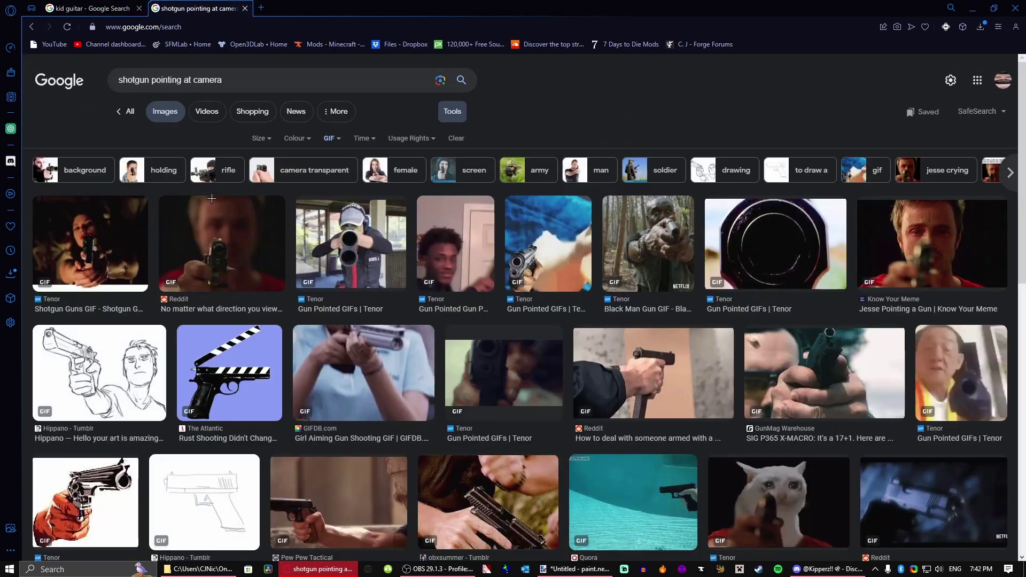
left_click_drag(330, 139, 335, 139)
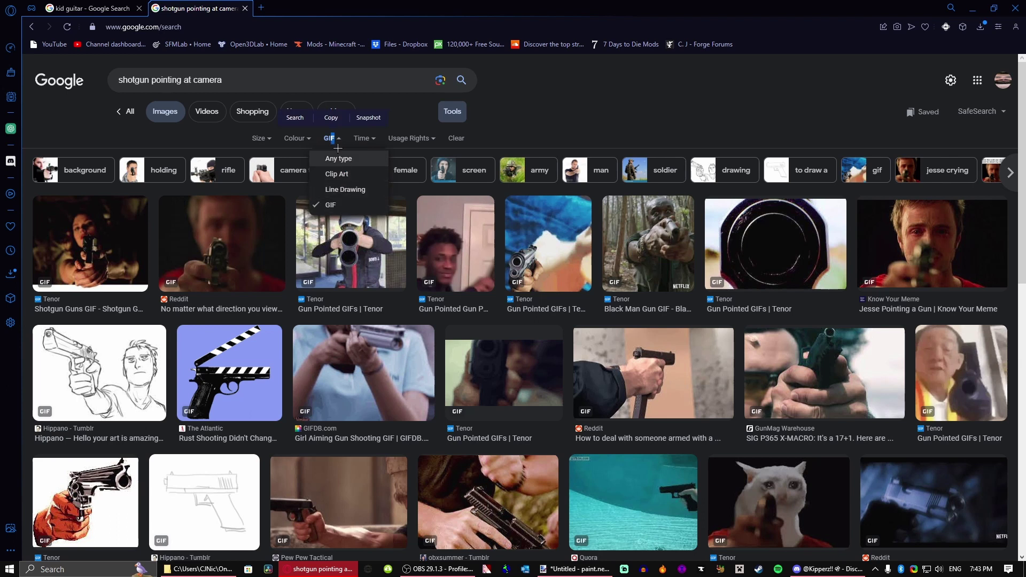
left_click(339, 158)
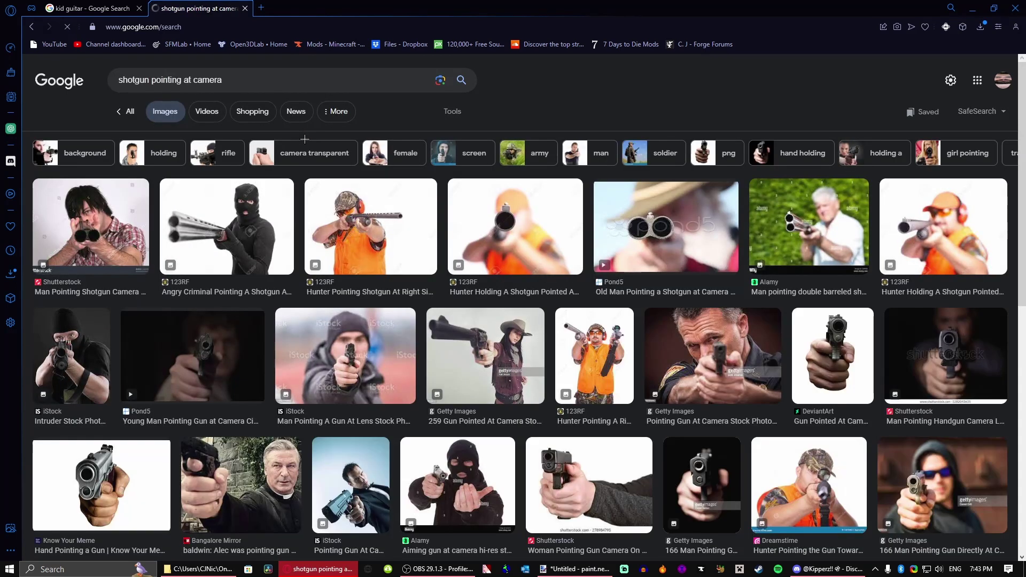
left_click(453, 111)
left_click(307, 140)
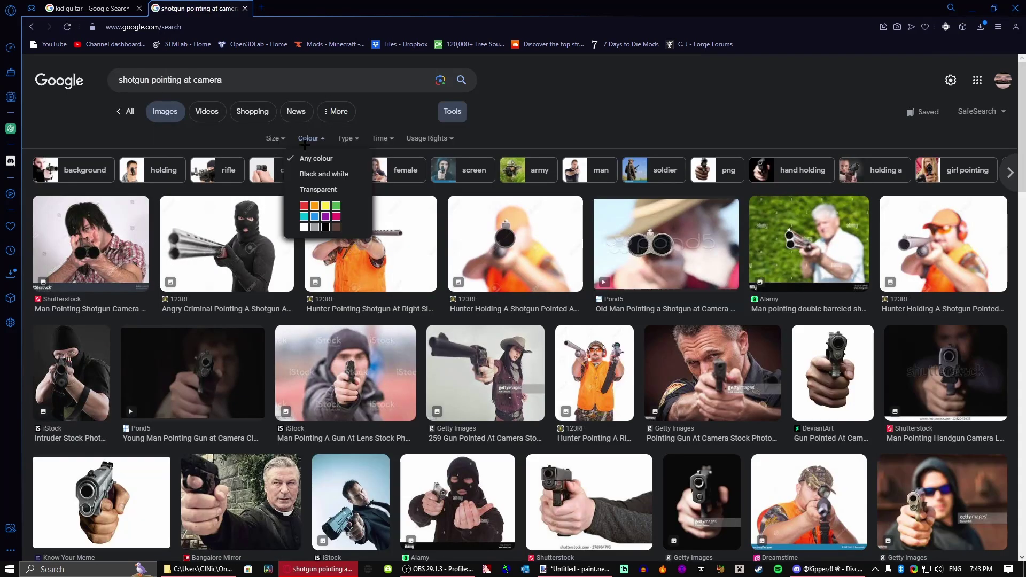
left_click(316, 190)
- Revisit the kid guitar results, and save the Wikipedia Mossberg 500 picture from a "shotgun" image search
left_click(101, 5)
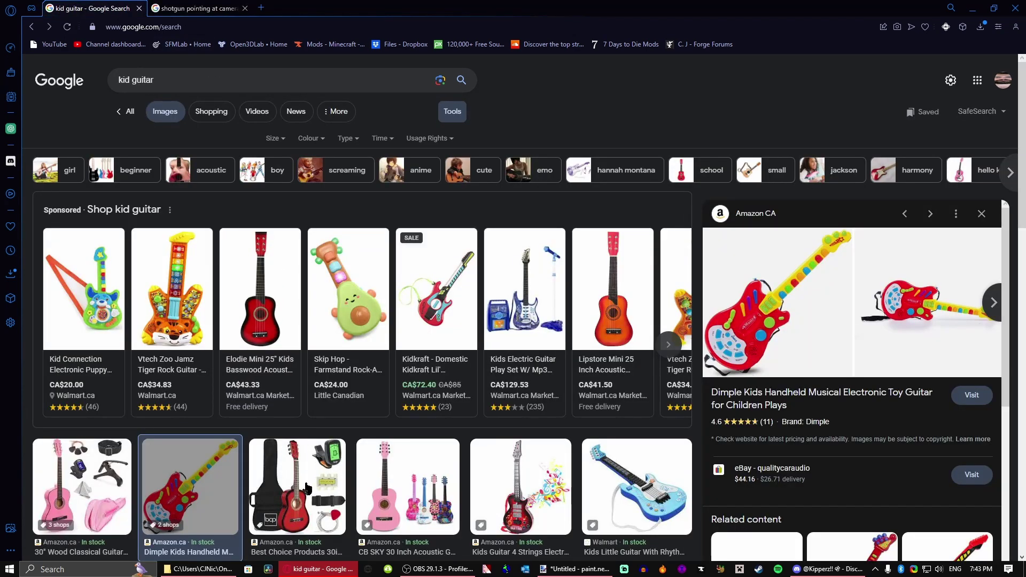
scroll(245, 421, "down", 1)
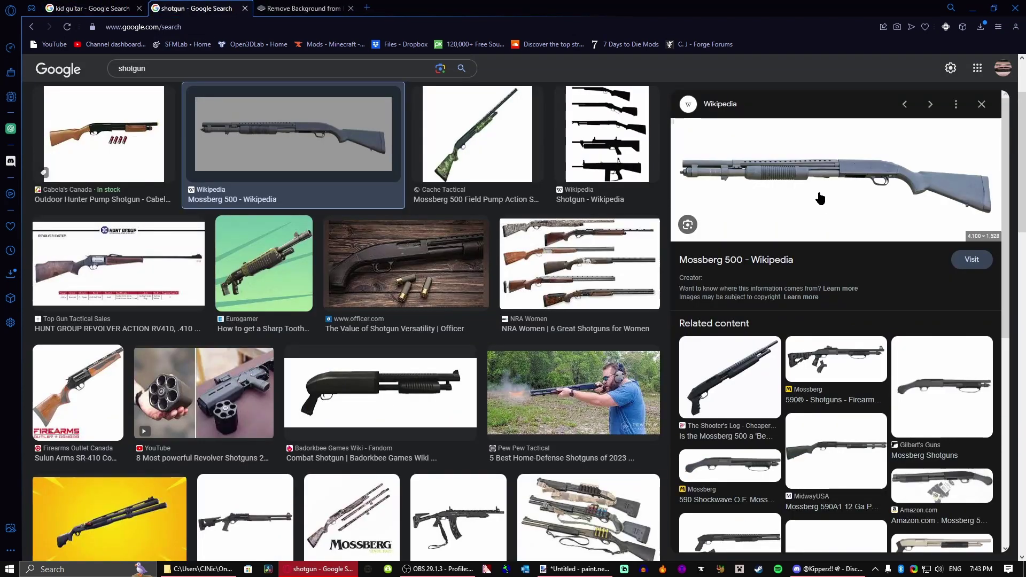
right_click(819, 195)
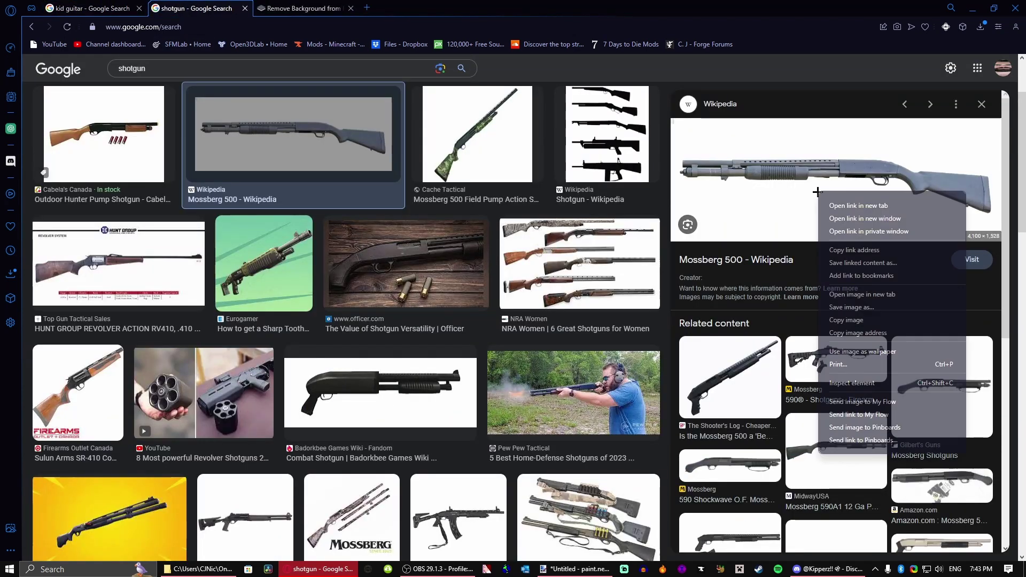
left_click(872, 320)
key("Return")
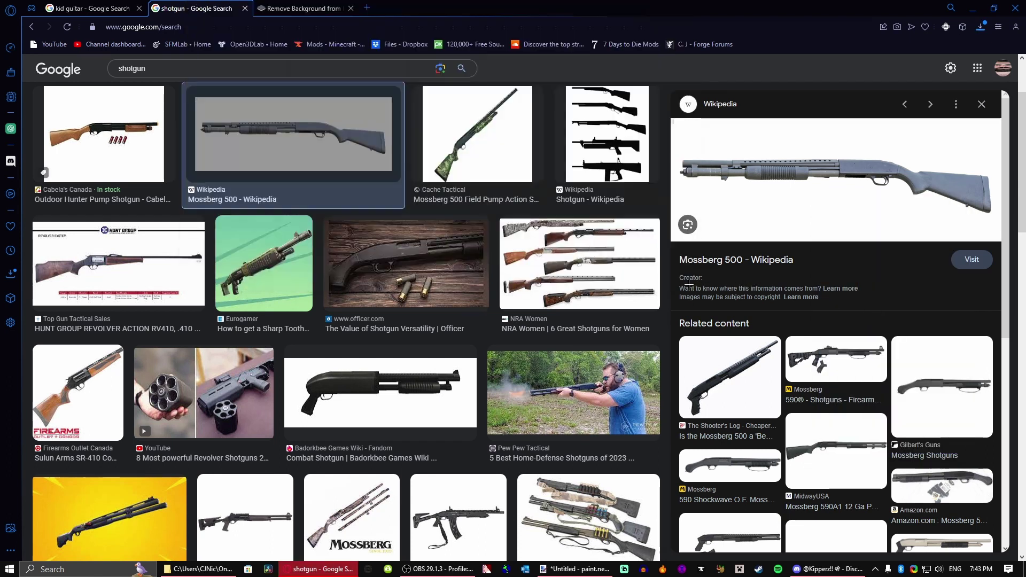
- Upload the downloaded red toy guitar image to remove.bg and download its preview with the background removed
left_click(300, 8)
key("ctrl+v")
left_click(623, 318)
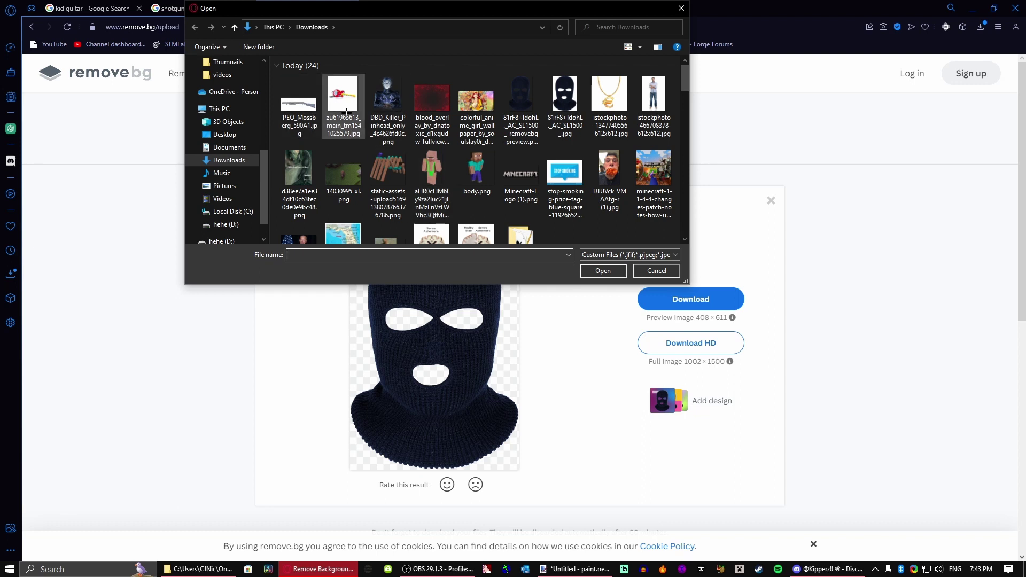
double_click(299, 106)
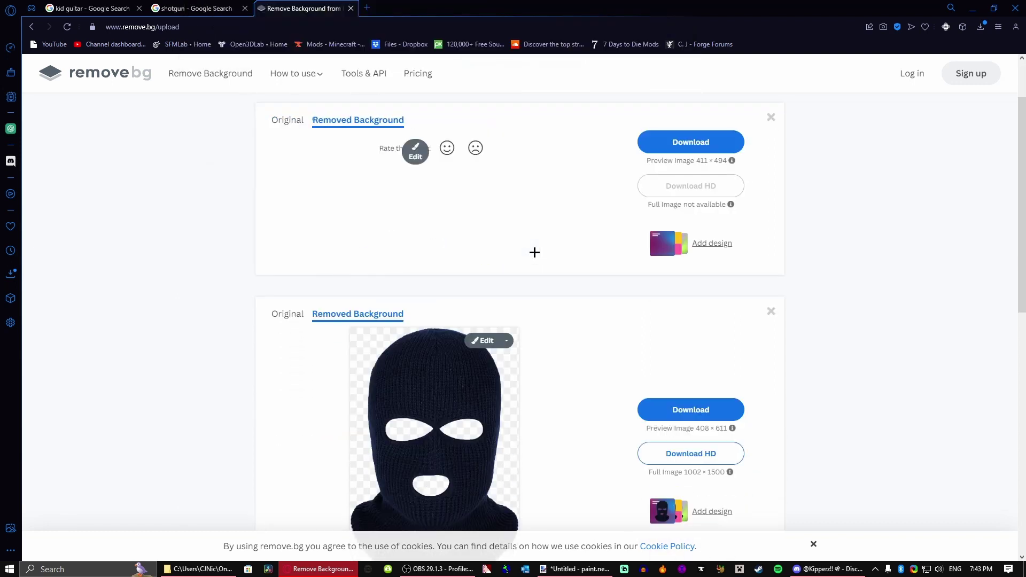
left_click(663, 217)
scroll(605, 202, "up", 2)
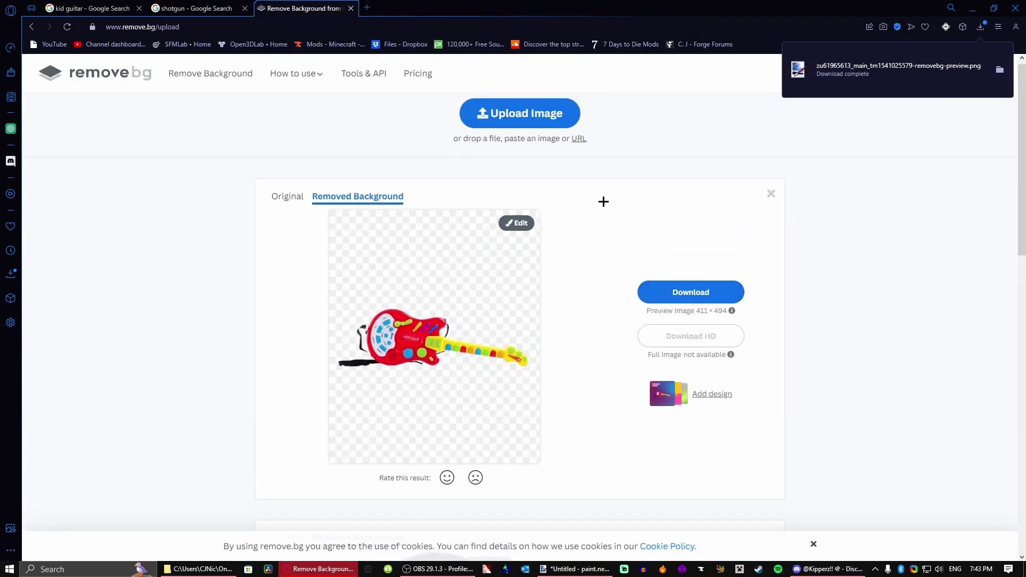
- Upload PEO_Mossberg_590A1.jpg to remove.bg, download its background-free preview, and close the remove.bg tab
left_click(366, 152)
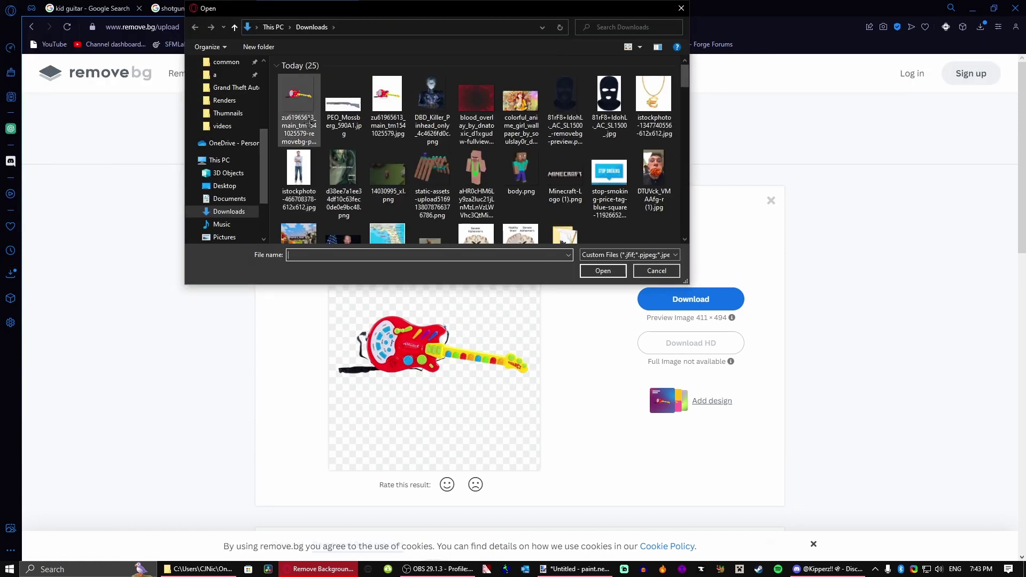
double_click(342, 107)
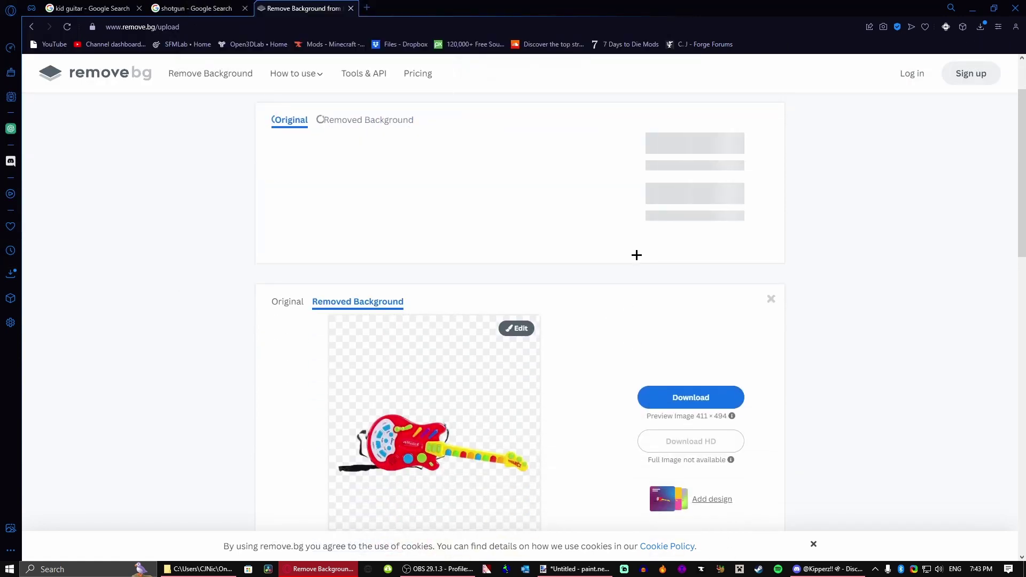
scroll(636, 255, "up", 2)
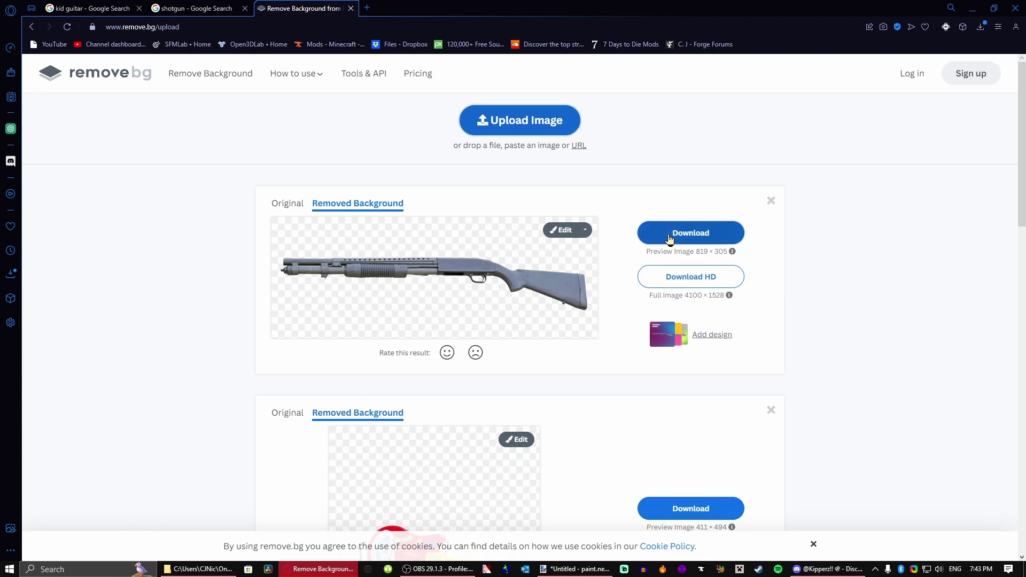
left_click(669, 235)
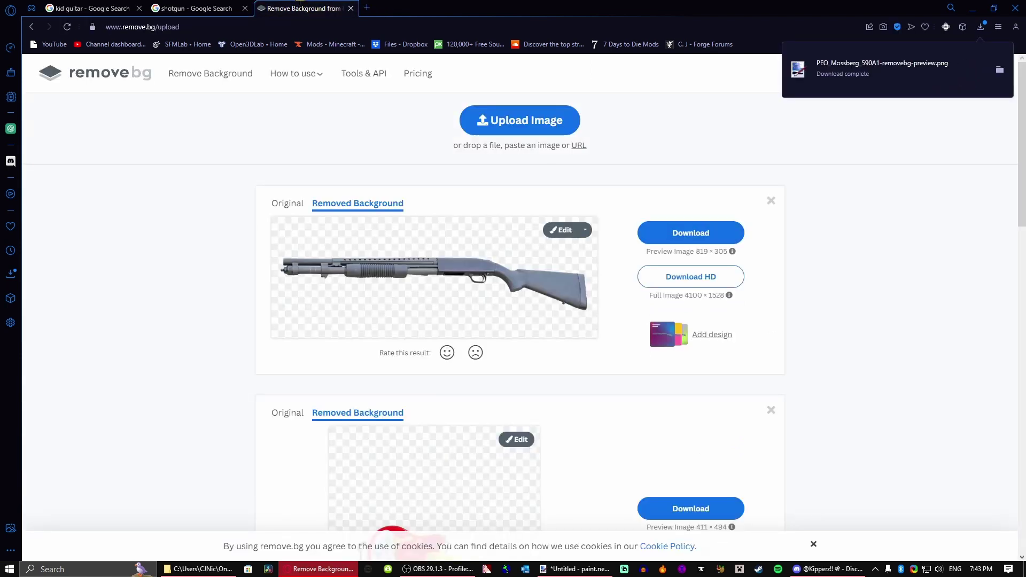
middle_click(300, 4)
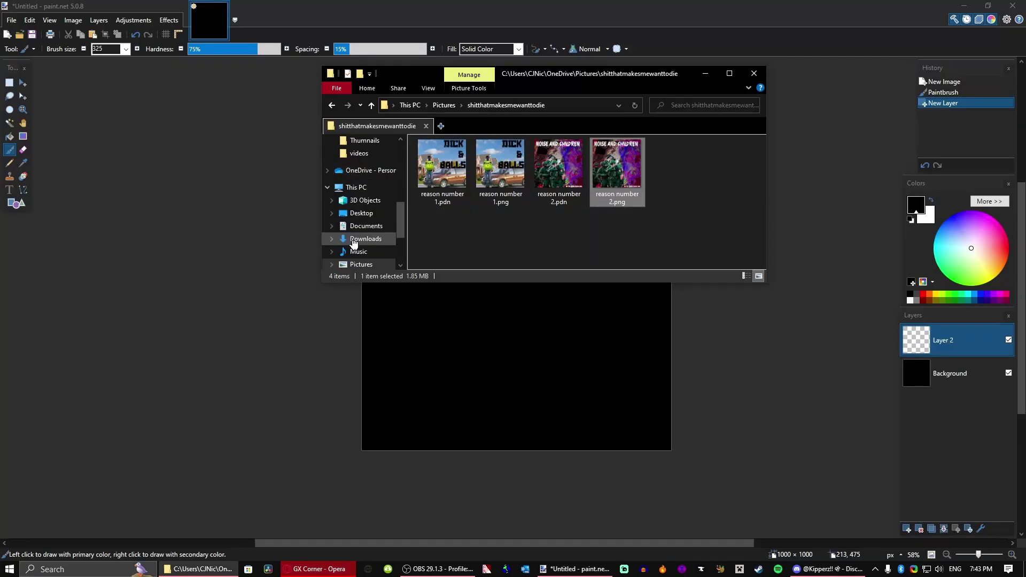
- Open DBD_Killer_Pinhead_only_4c4626fd0c.png from Downloads and select the figure's upper part, about 956 × 1036 px, for copying
left_click(352, 242)
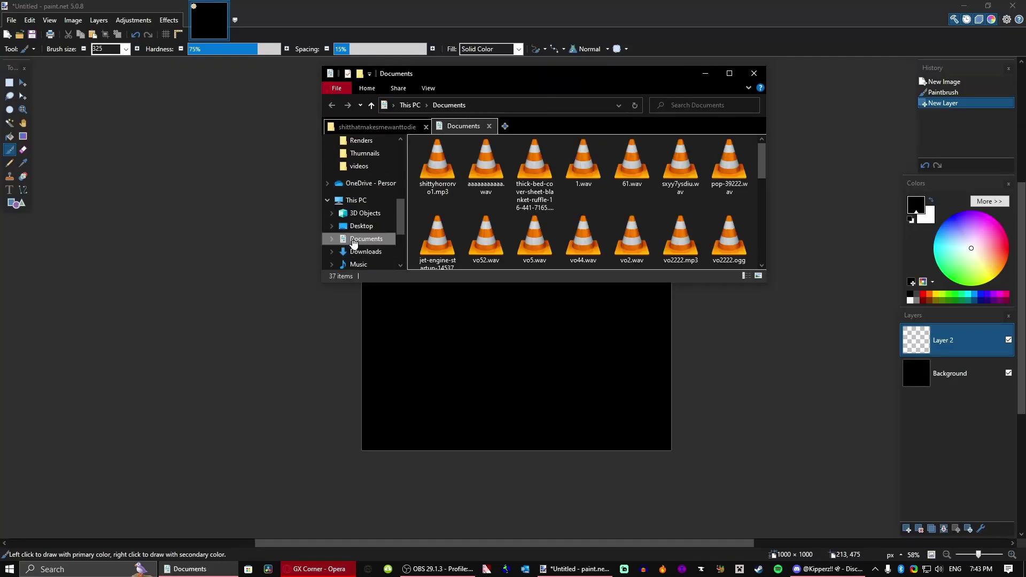
left_click(366, 252)
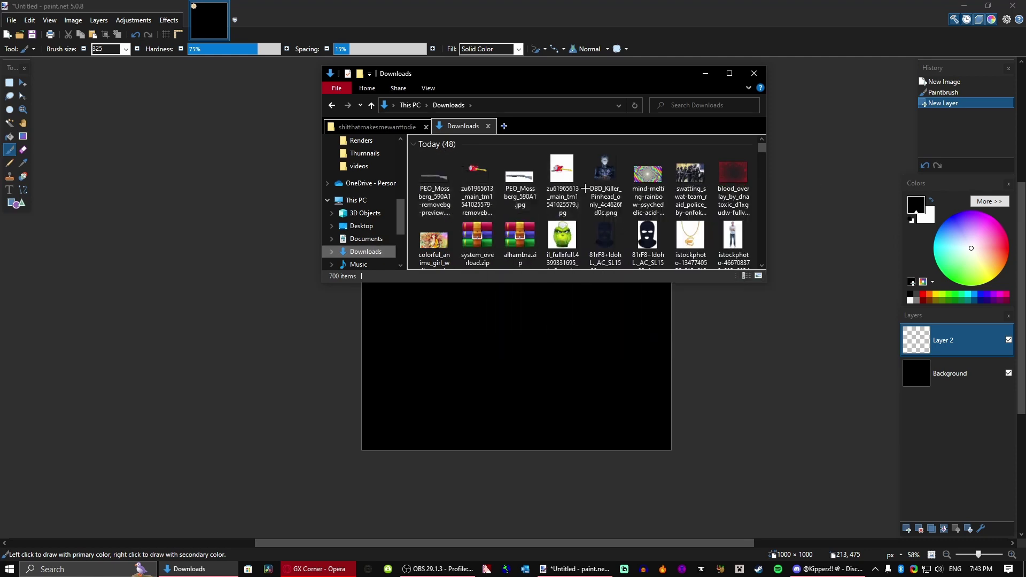
double_click(605, 174)
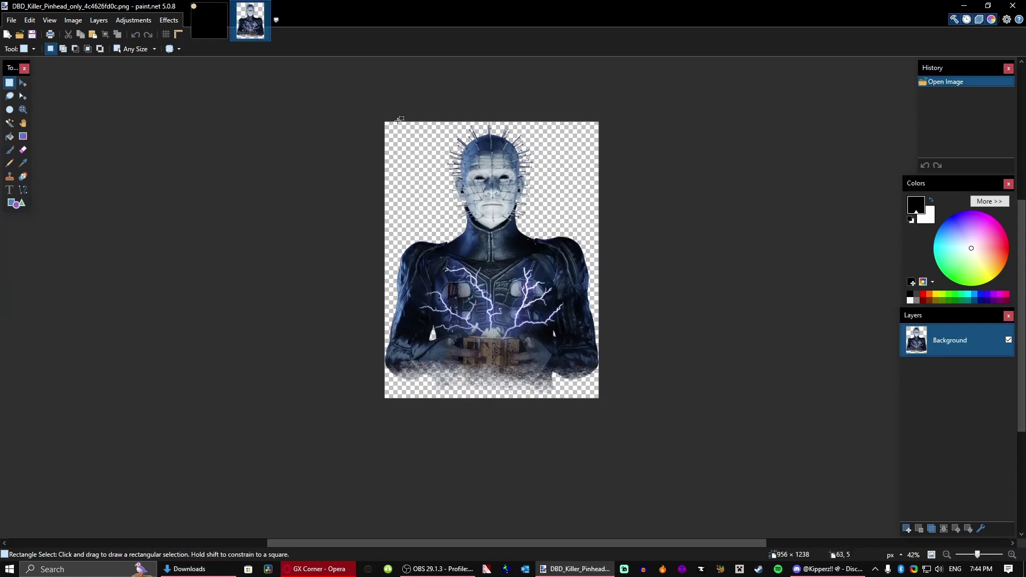
left_click_drag(399, 120, 663, 350)
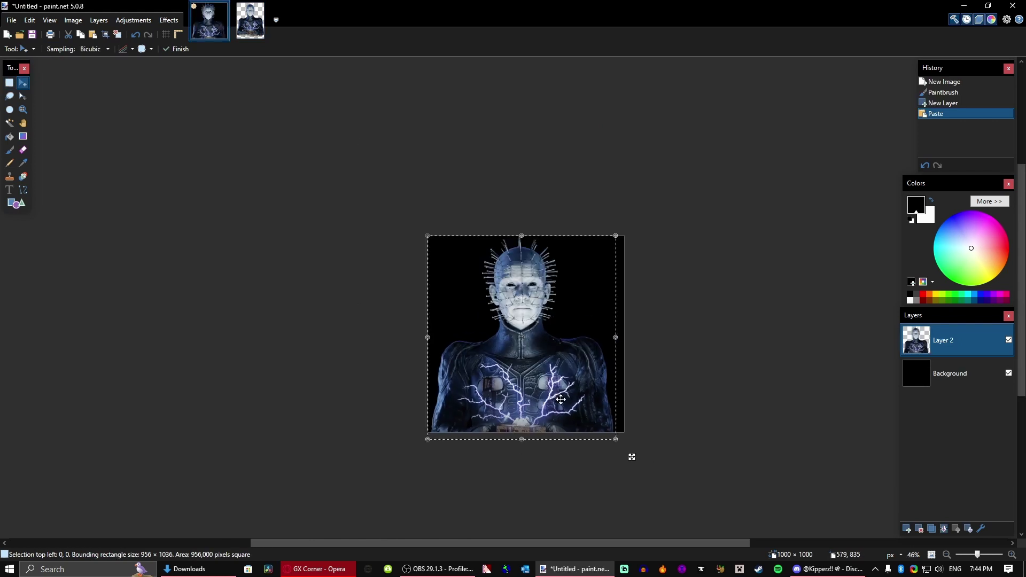
- Paste the Pinhead selection onto Layer 2 of the cover, centre it horizontally with Object Align, and clear the selection
scroll(561, 395, "up", 3)
left_click(169, 19)
mouse_move(191, 182)
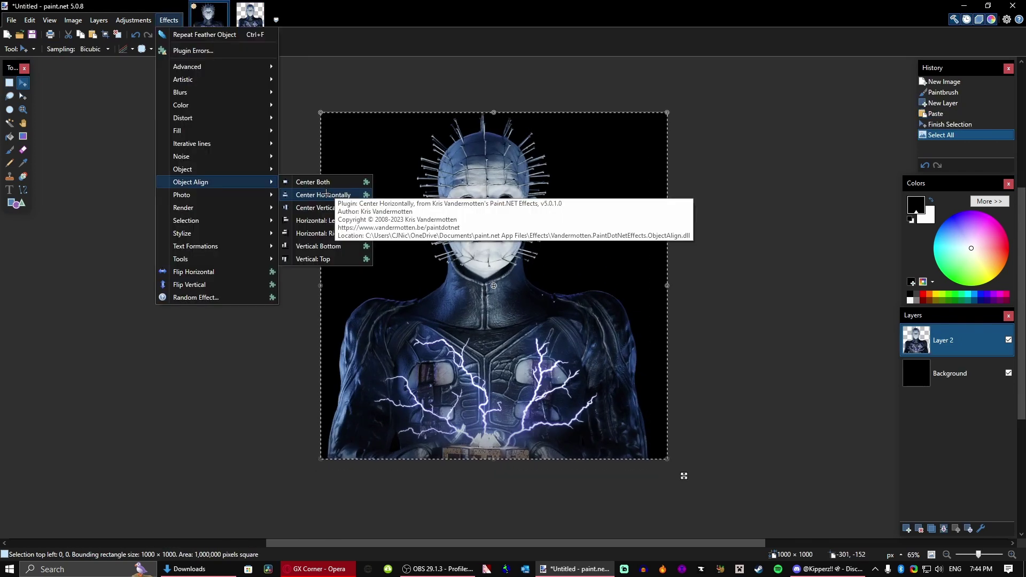
left_click(326, 194)
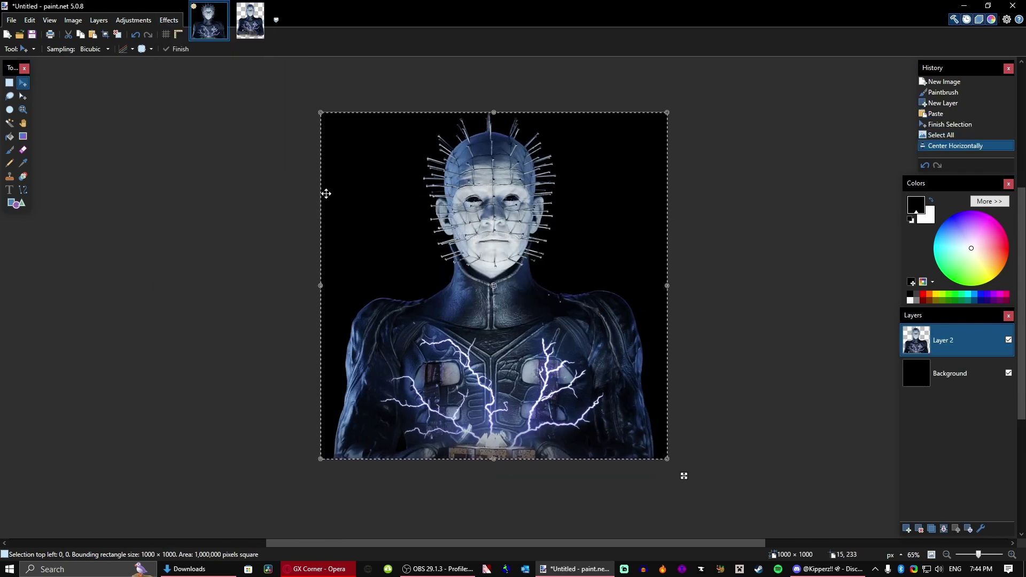
left_click(589, 310)
scroll(589, 311, "up", 2)
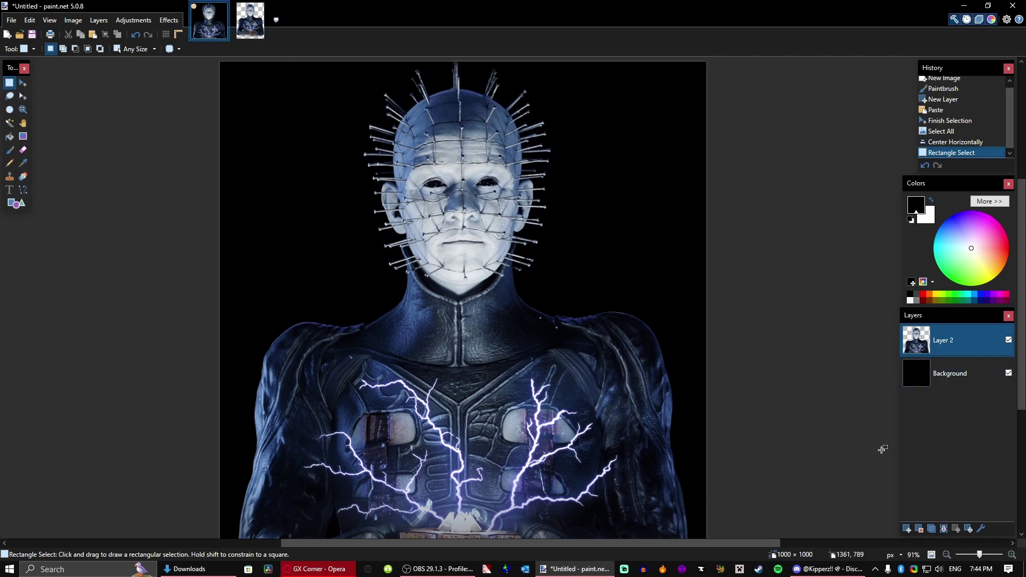
- Add a new layer to the cover, and open the background-free shotgun and toy guitar previews from Downloads as separate images
left_click(907, 528)
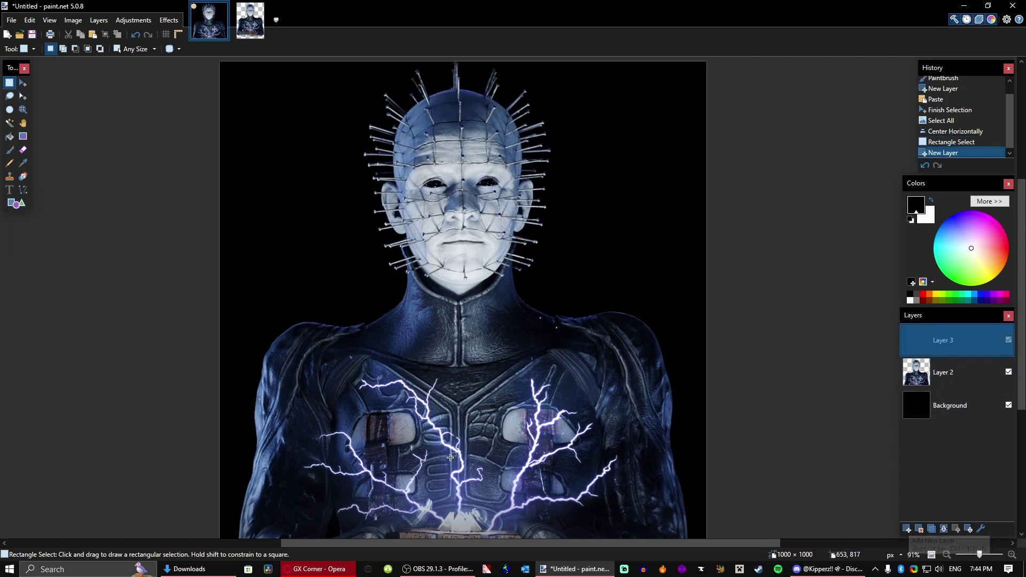
left_click(198, 569)
mouse_move(576, 203)
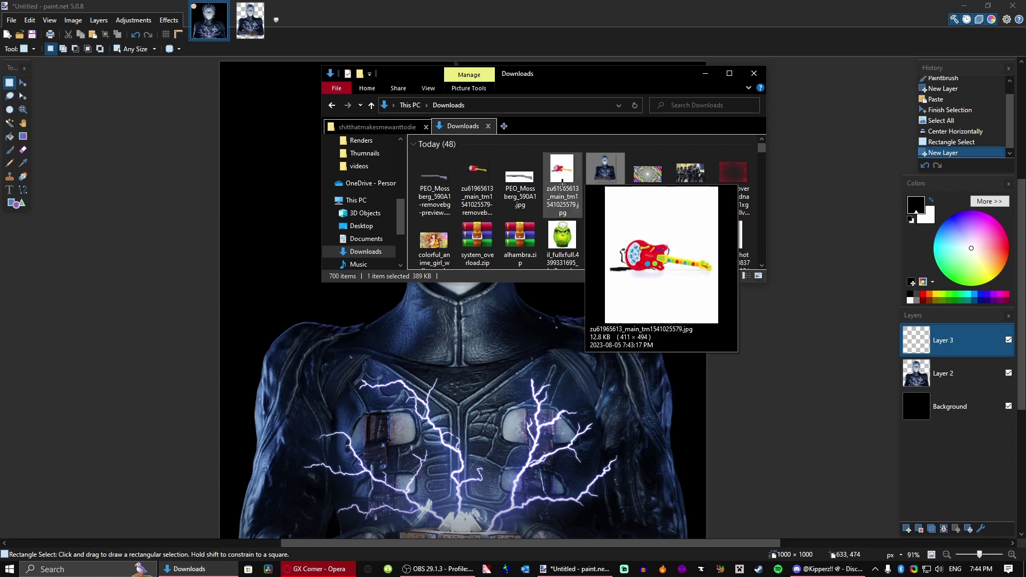
left_click(478, 183)
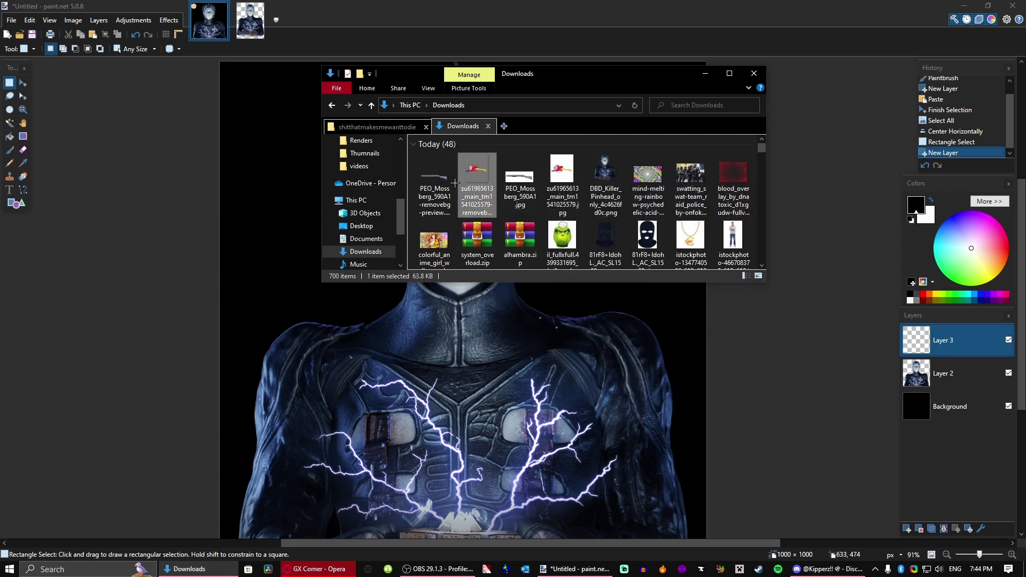
left_click_drag(470, 181, 231, 224)
left_click(458, 291)
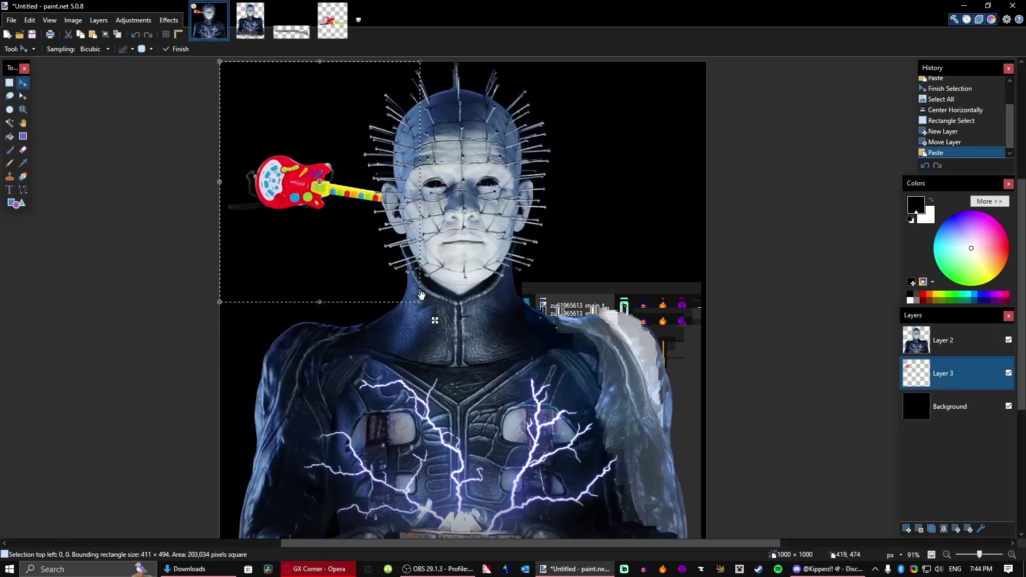
- Paste the guitar on the layer beneath Pinhead, enlarge it to about 1288 × 1549 px, rotate it about 68°, and place its neck above his shoulder
left_click_drag(420, 298, 656, 569)
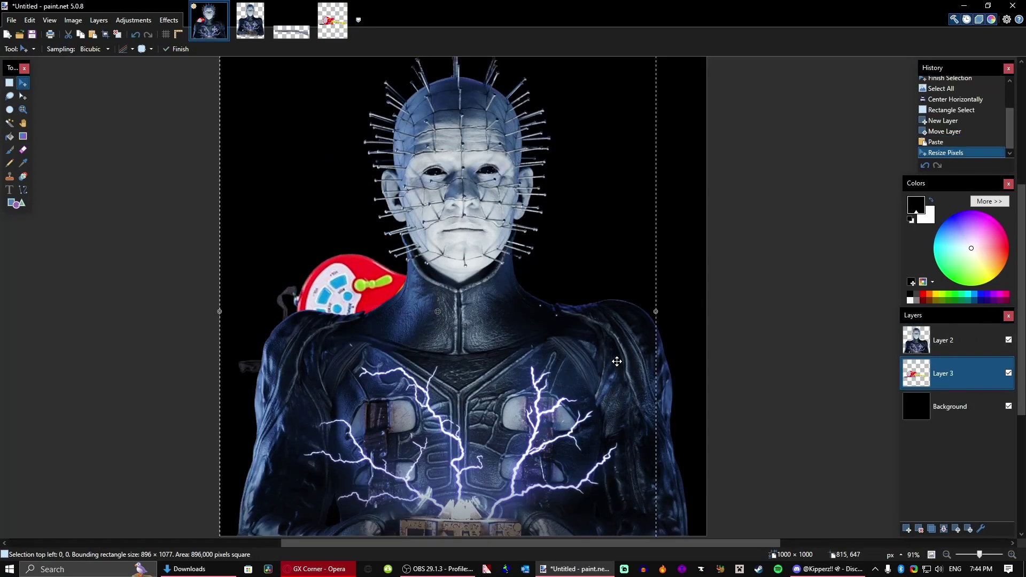
scroll(635, 343, "down", 4)
left_click_drag(646, 329, 744, 331)
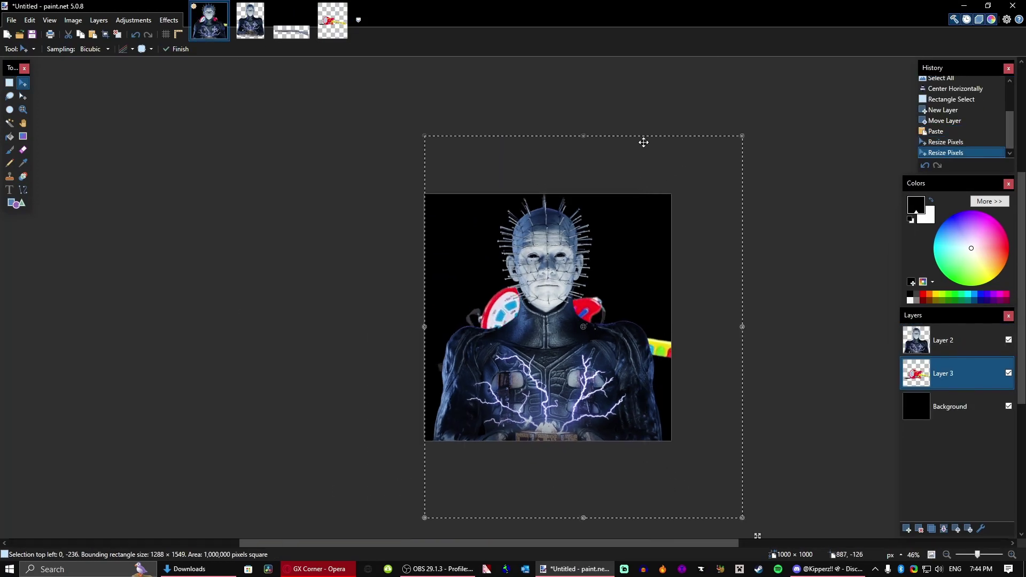
left_click_drag(584, 119, 396, 236)
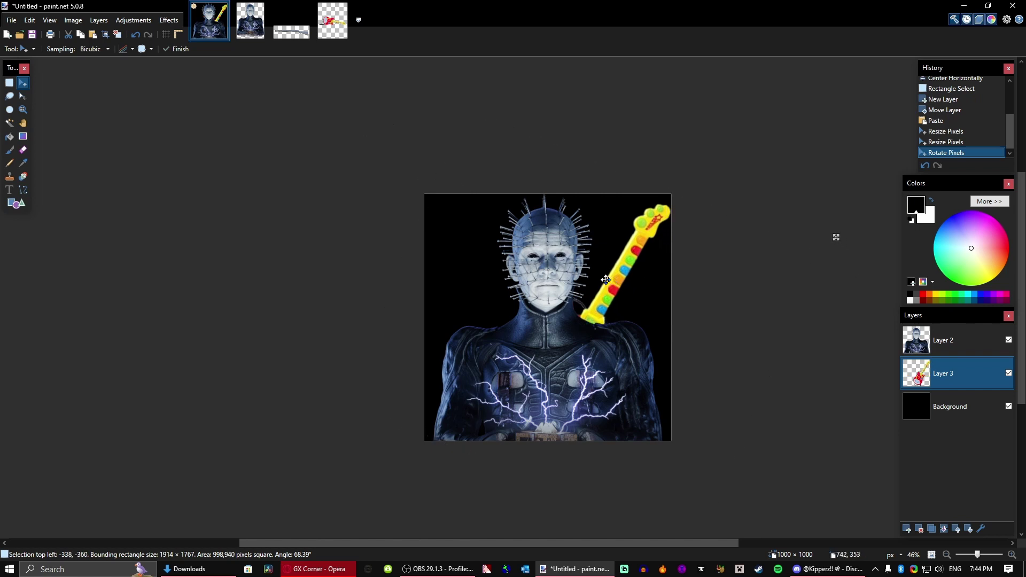
left_click_drag(606, 280, 595, 271)
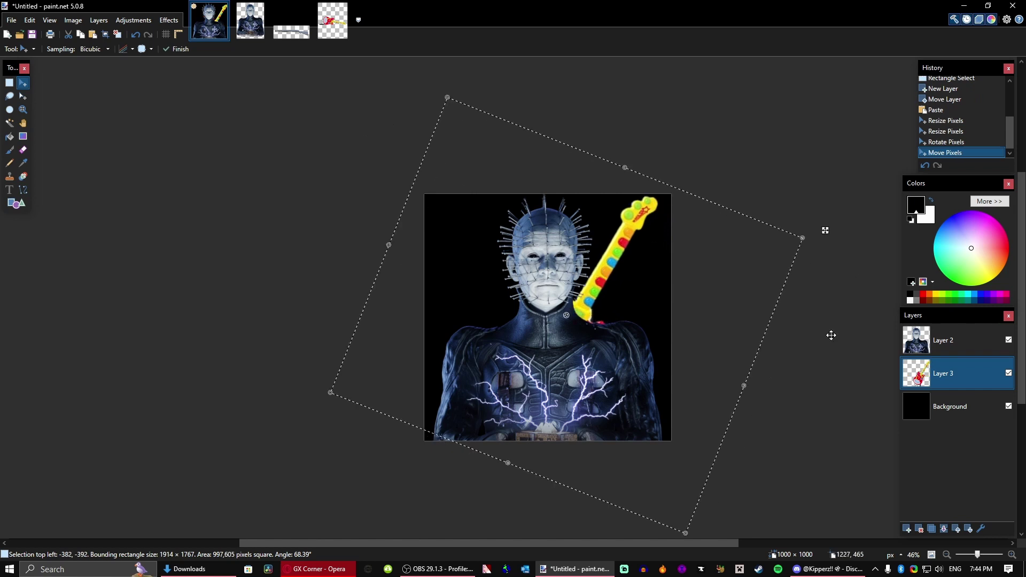
- Paste a second guitar on a new layer beneath Pinhead, rotated about -29.5° with its neck emerging beside his upper arm
left_click(907, 529)
key("ctrl+v")
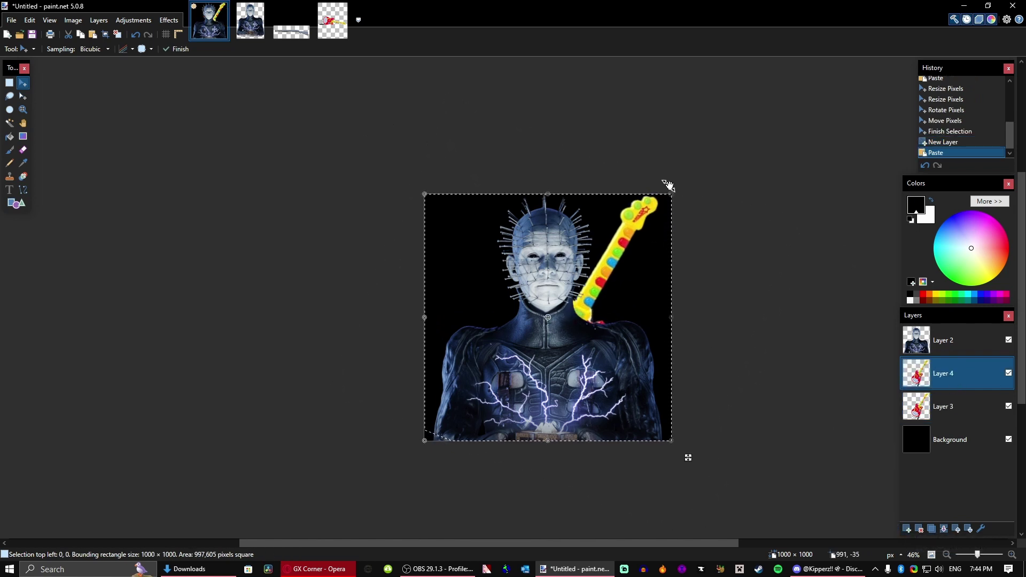
left_click_drag(668, 184, 745, 259)
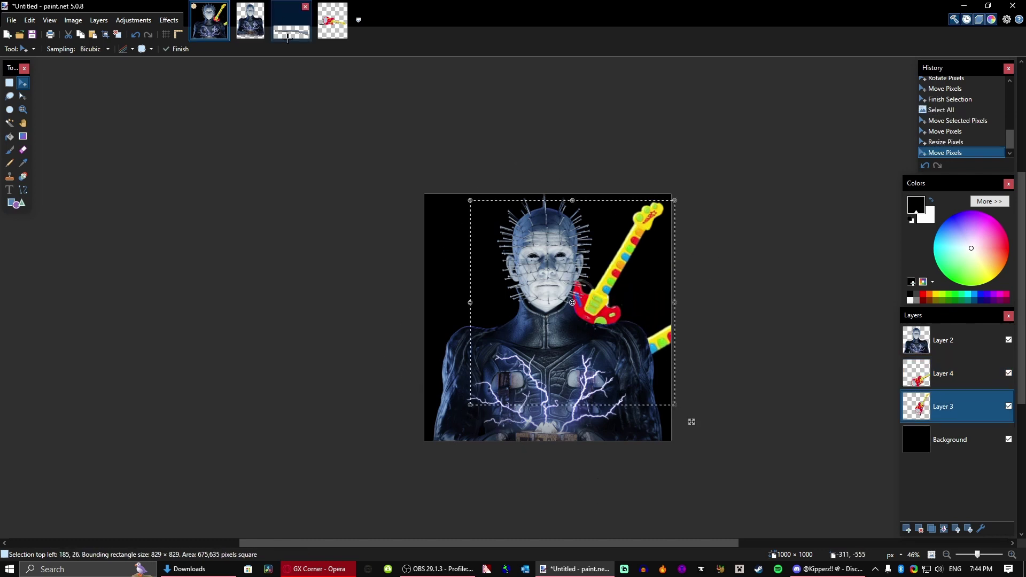
- Copy the whole shotgun cutout onto a new layer behind Pinhead, rotate it to about -65°, and place its barrel above the shoulder opposite the guitars
left_click(292, 29)
key("ctrl+a")
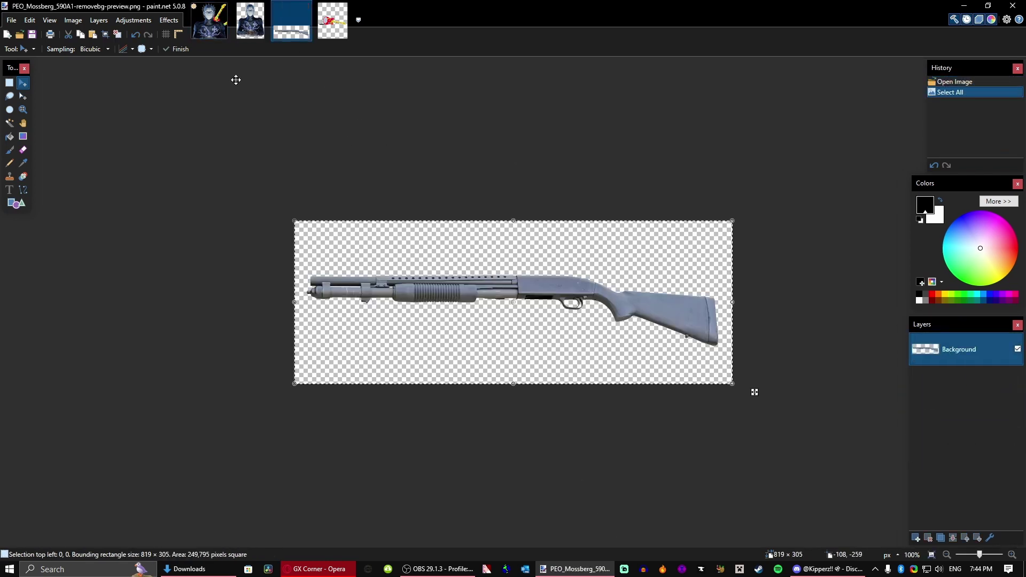
left_click(221, 36)
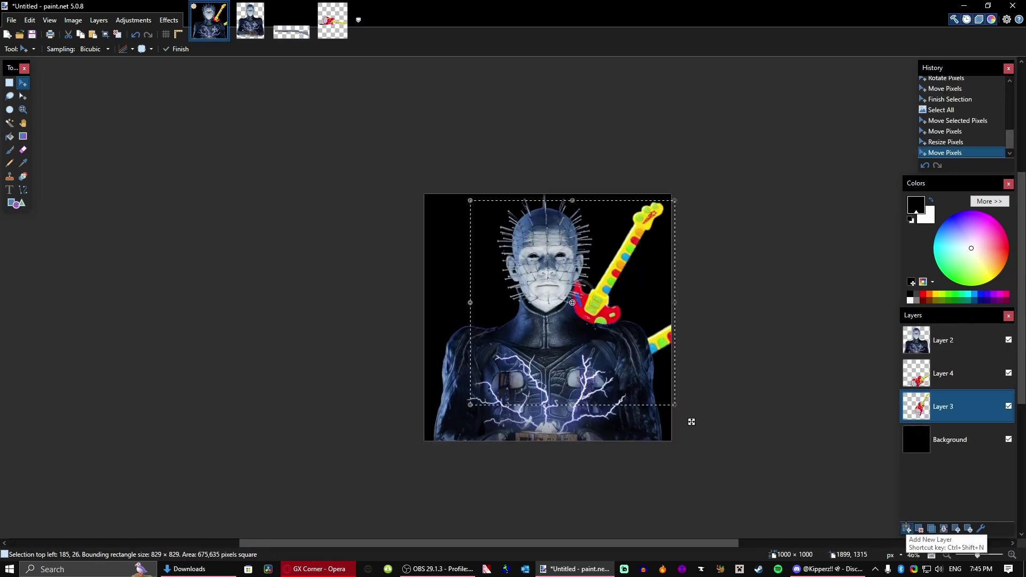
left_click(908, 529)
key("ctrl+v")
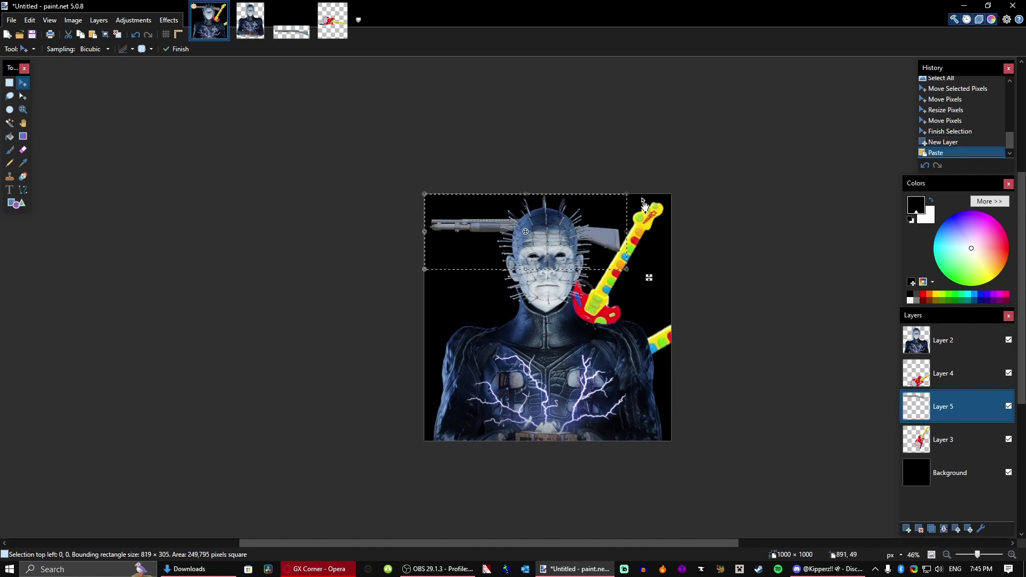
left_click_drag(644, 206, 497, 338)
left_click_drag(464, 268, 492, 279)
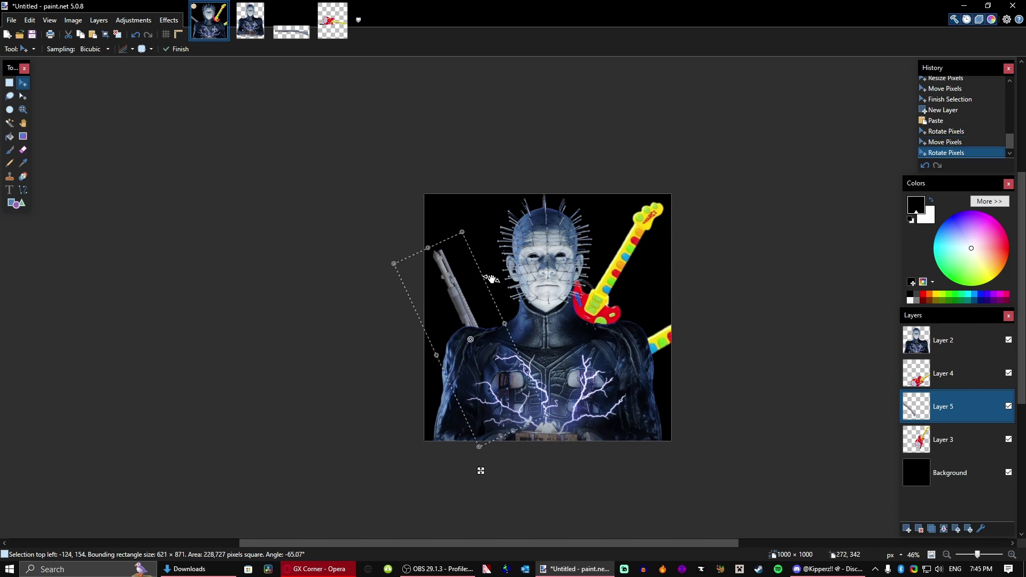
- Paste a second shotgun on another new layer, angling it behind Pinhead's head beside the first shotgun
left_click(908, 528)
key("ctrl+v")
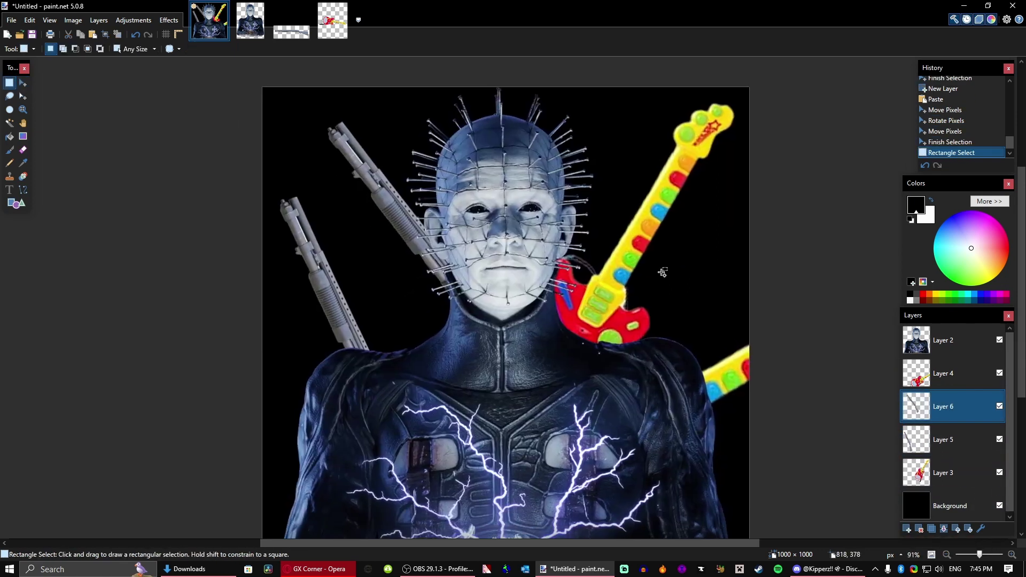
scroll(663, 273, "down", 2)
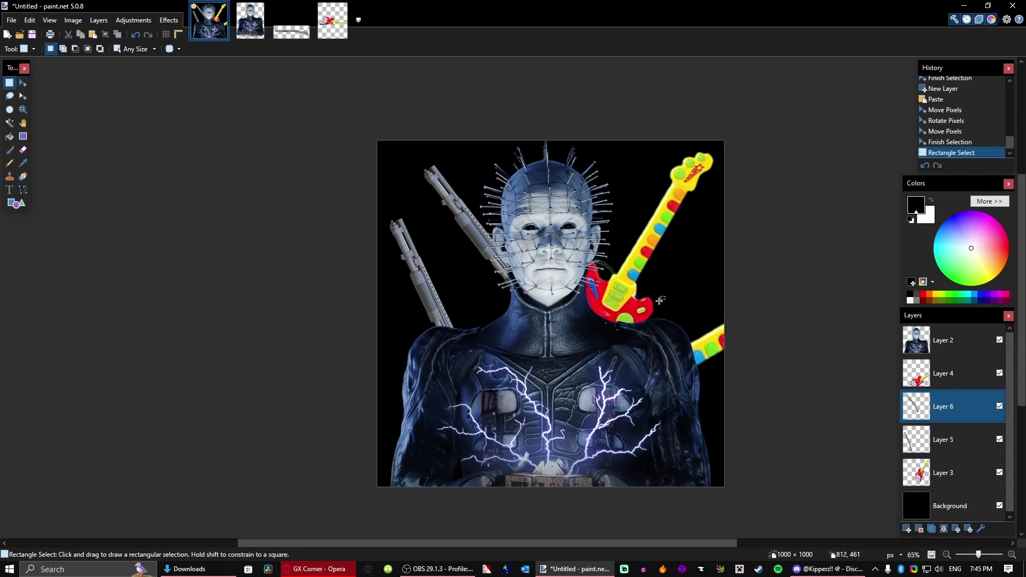
- Open the mind-melting rainbow psychedelic image from Downloads, copy all of it, and return to the cover
left_click(198, 569)
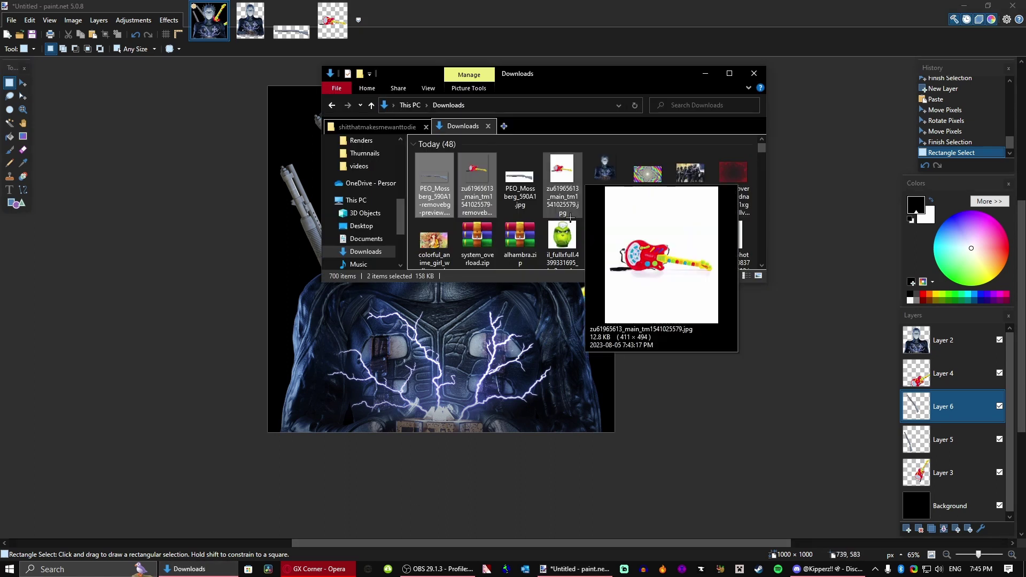
left_click(645, 178)
left_click_drag(558, 398, 559, 398)
left_click(481, 316)
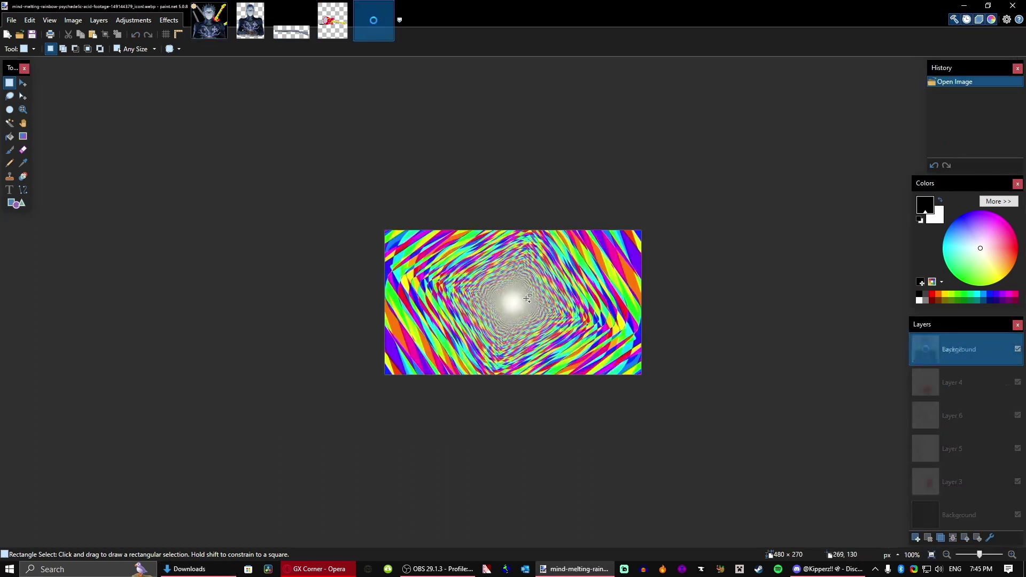
key("ctrl+a")
left_click(221, 19)
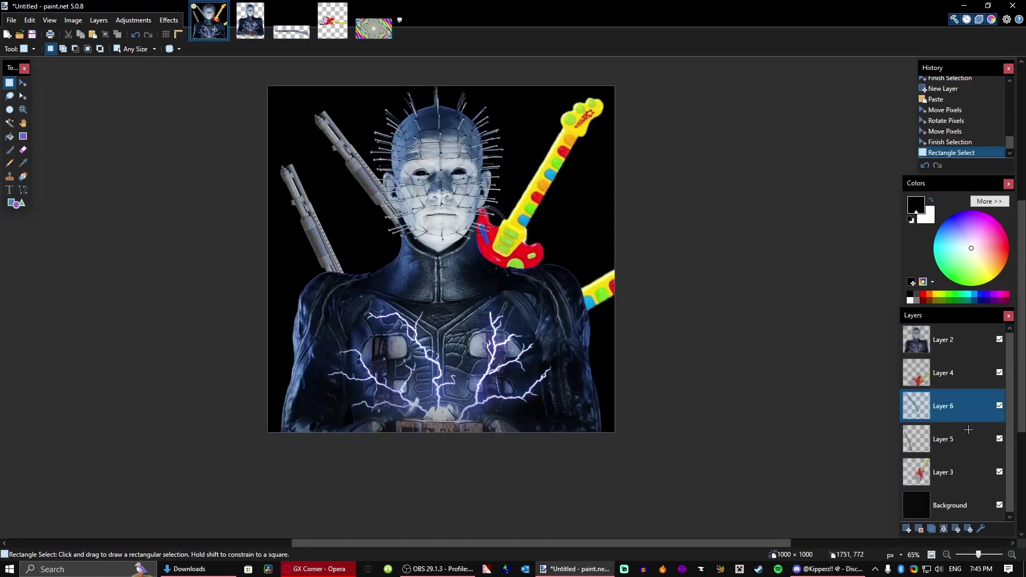
- Try the rainbow image on a new top layer, enlarged to about 1854 × 1043 px with Multiply blending, and delete that layer
left_click_drag(924, 405, 926, 336)
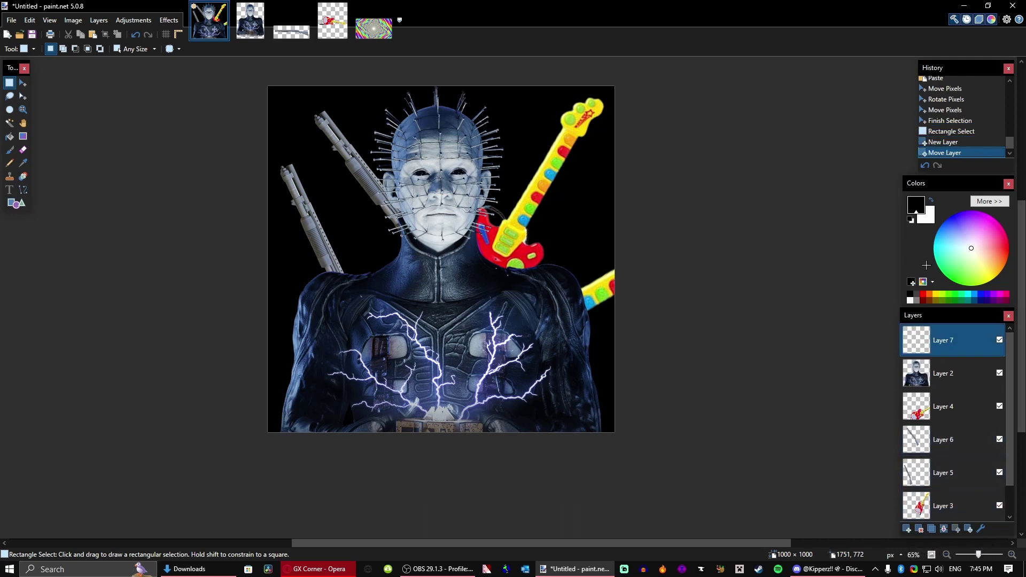
key("ctrl+v")
left_click_drag(434, 180, 481, 206)
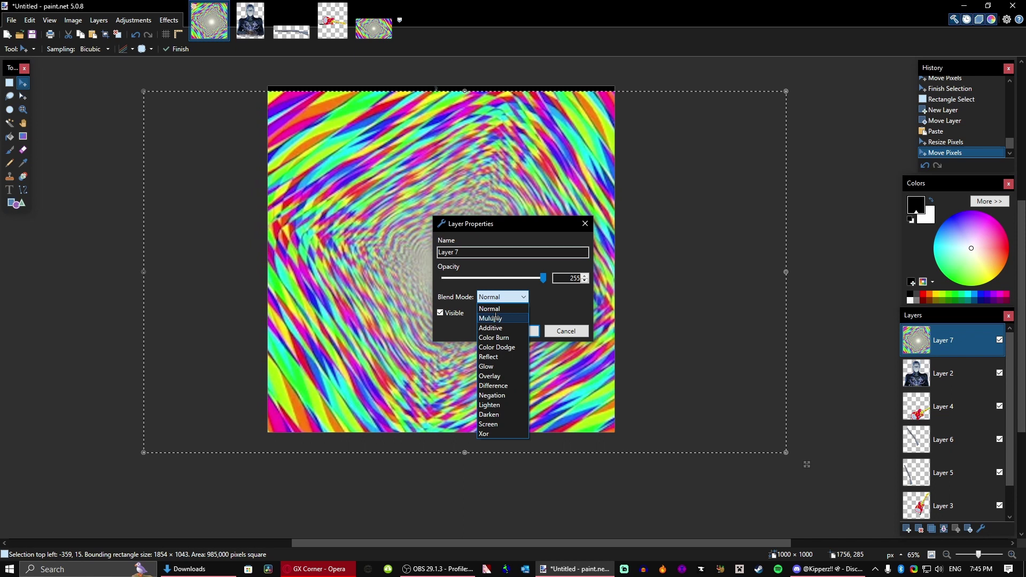
left_click(491, 318)
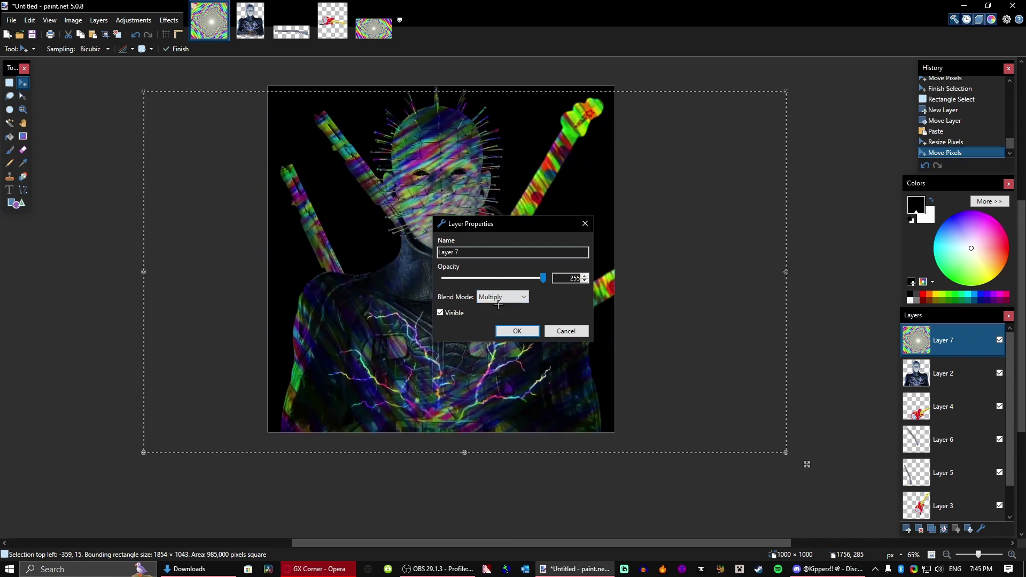
left_click_drag(498, 222, 216, 172)
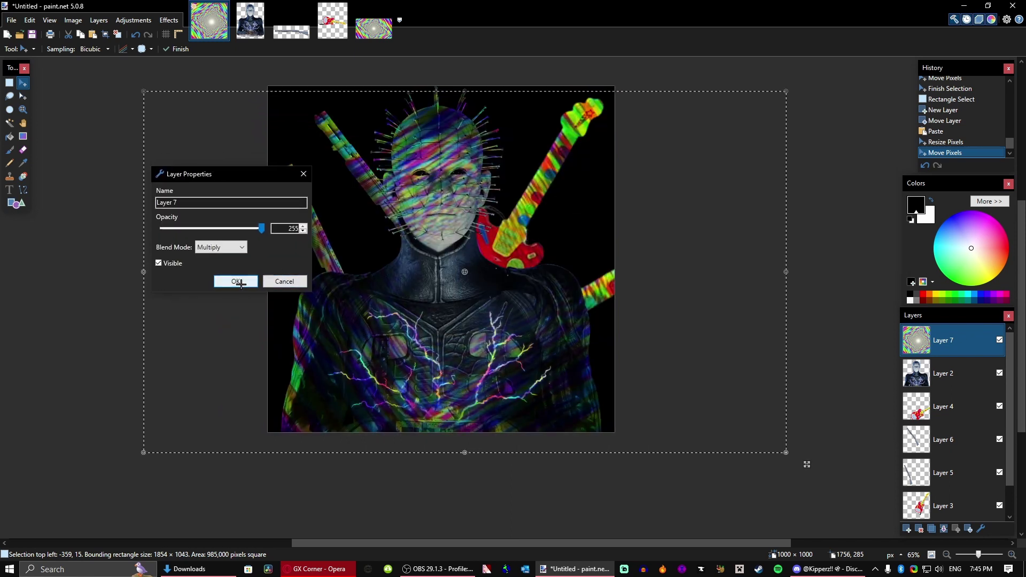
left_click(237, 281)
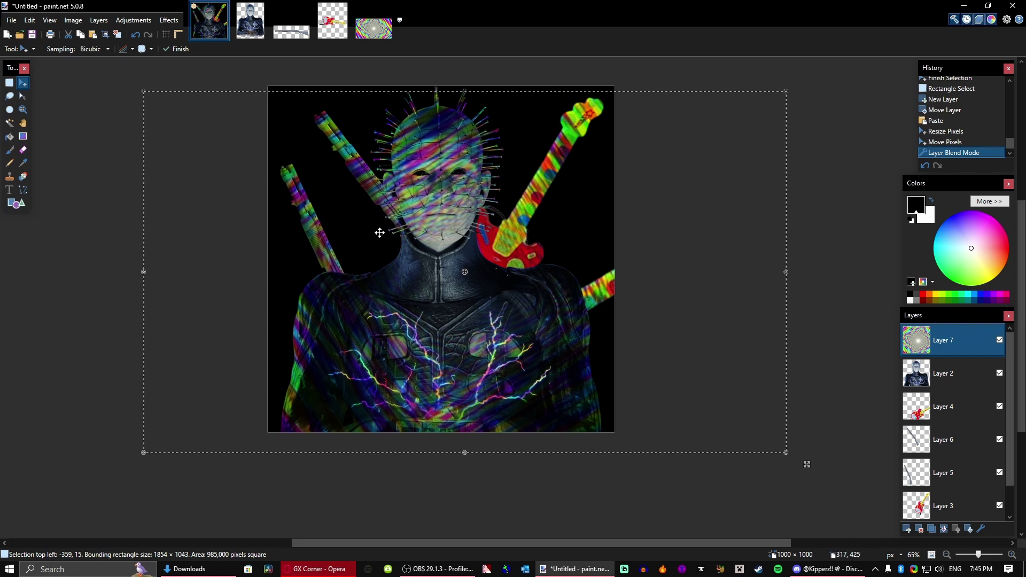
scroll(382, 232, "up", 2)
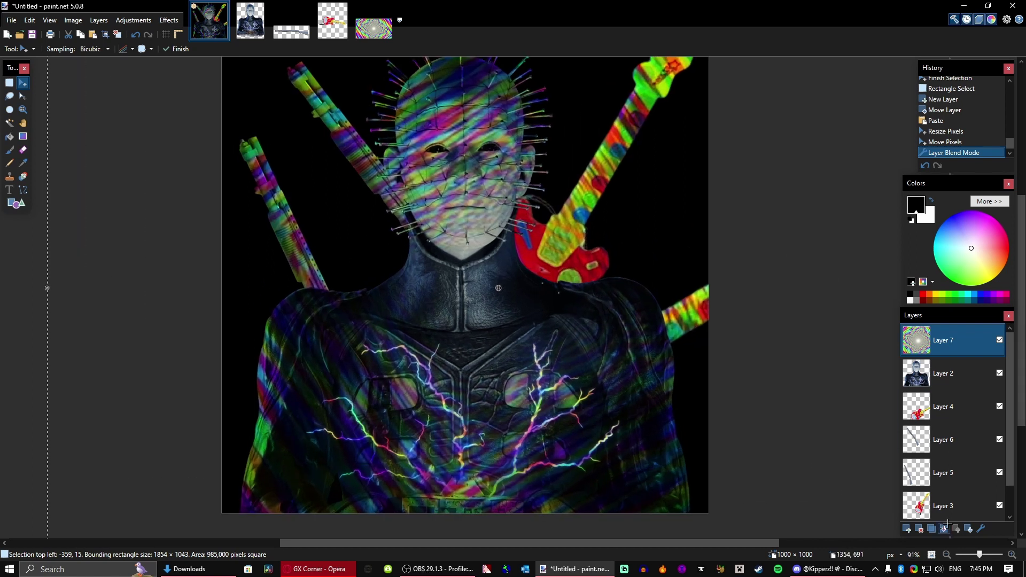
left_click(925, 529)
- Switch to Opera to enter "pinhead" as a search, and open wp2100748.jpg from Downloads in paint.net with the whole image selected
left_click(343, 568)
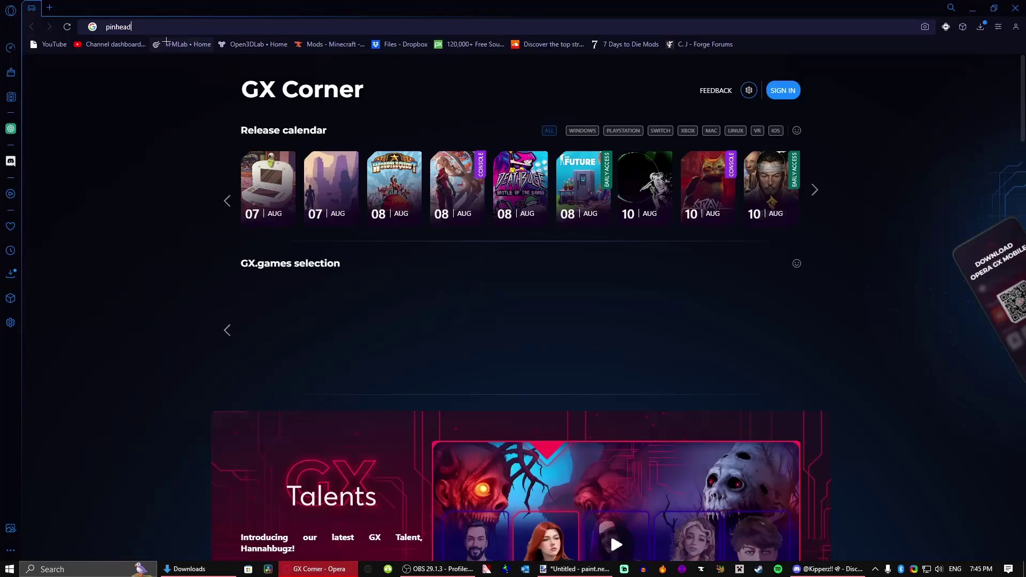
scroll(617, 225, "down", 3)
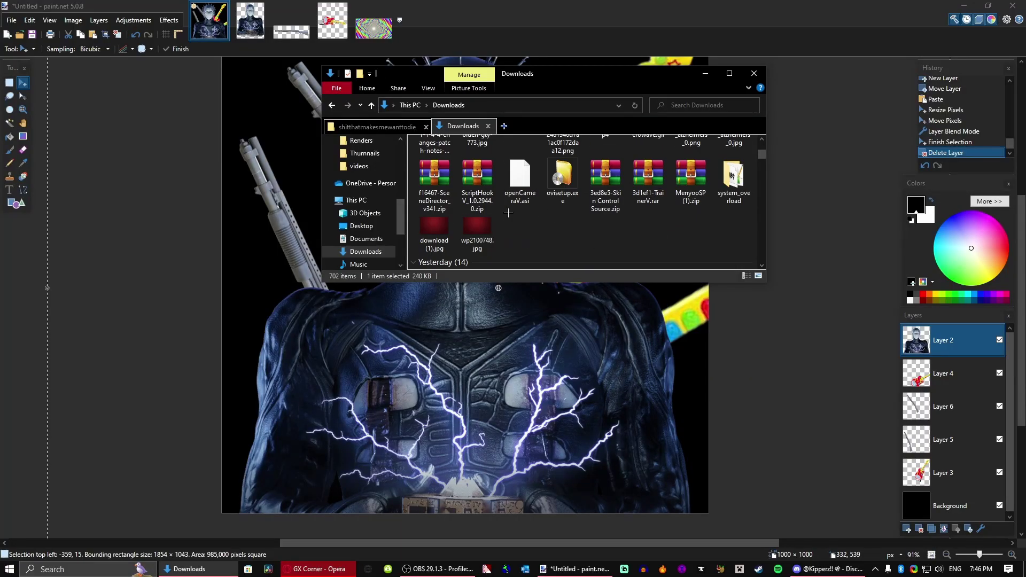
left_click(491, 231)
double_click(490, 231)
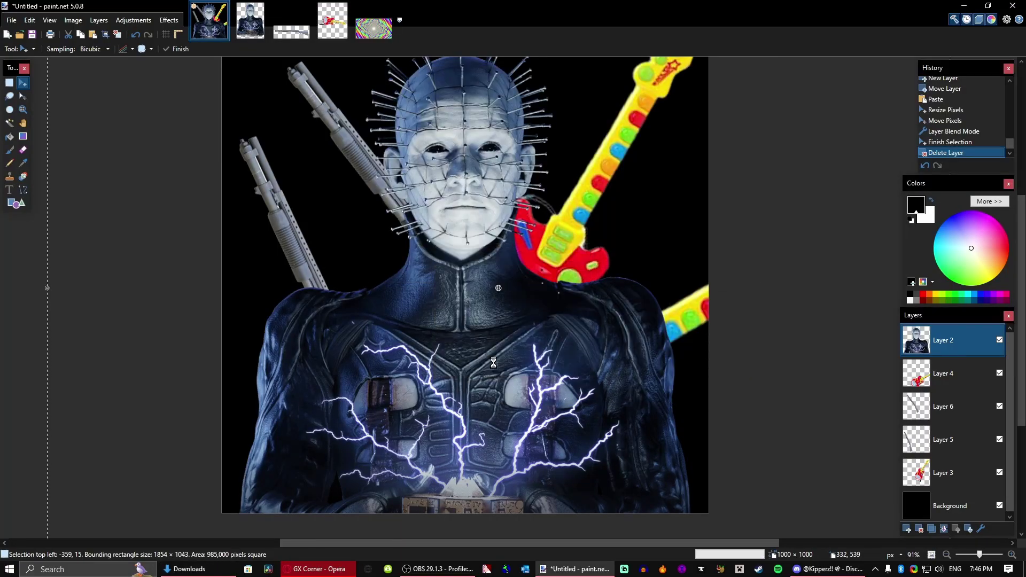
key("ctrl+a")
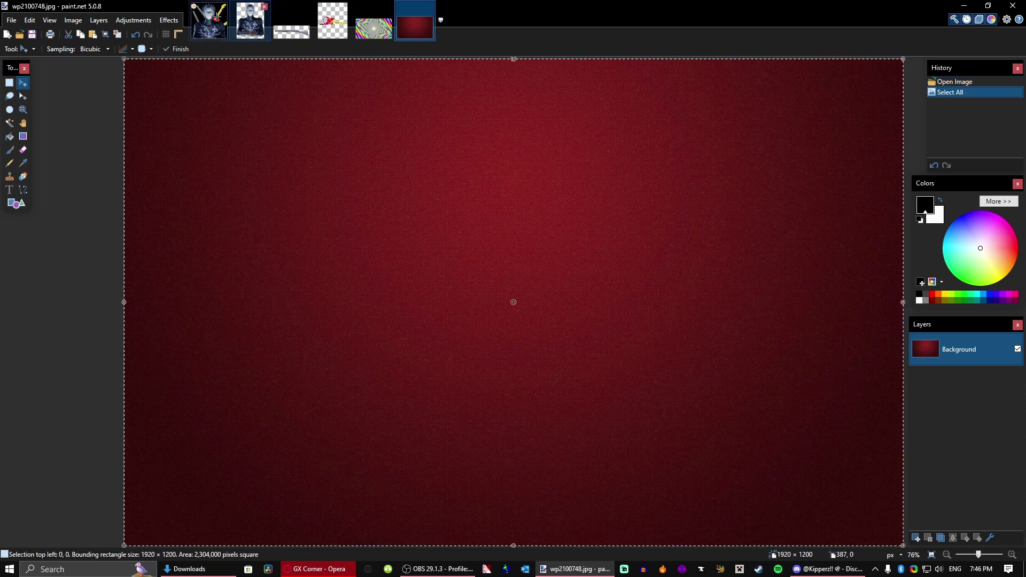
- Paste the dark red texture onto a new top layer of the cover, stretched to about 1056 × 1147 px over the canvas
key("ctrl+Tab")
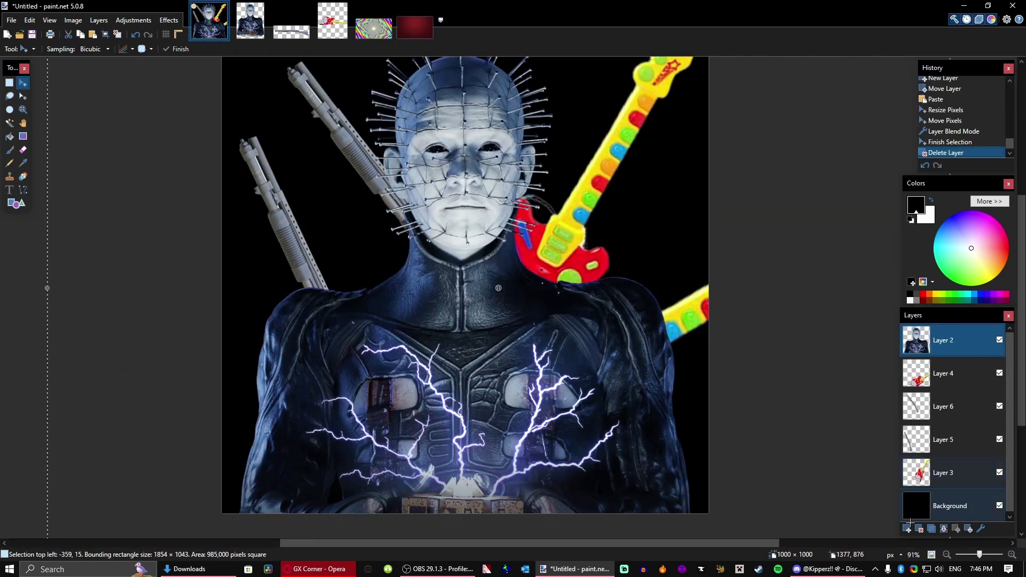
key("ctrl+shift+v")
left_click(521, 366)
left_click_drag(525, 380, 525, 442)
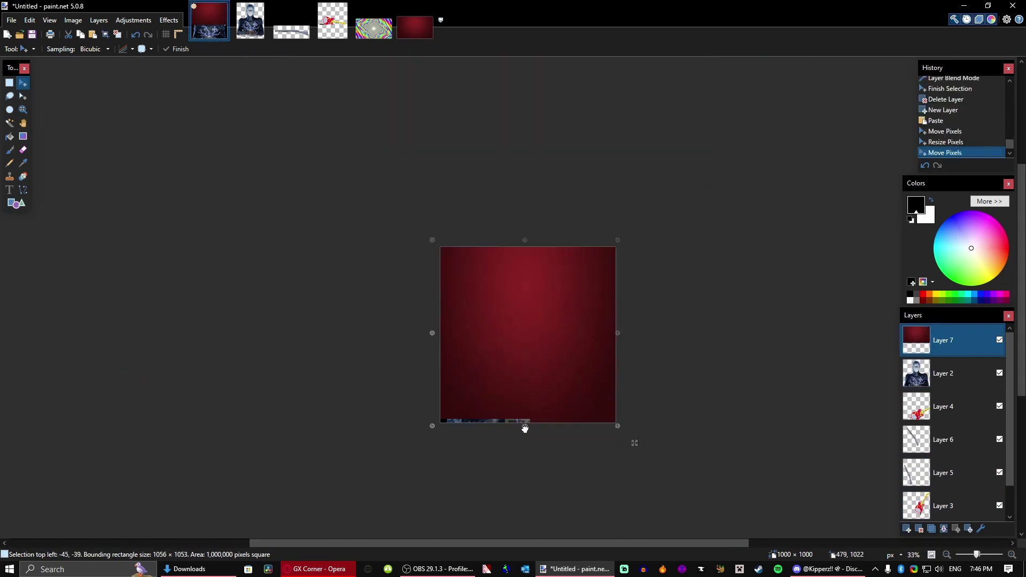
- Set the red texture layer to Multiply blending and add a second red texture layer directly beneath it
left_click(981, 529)
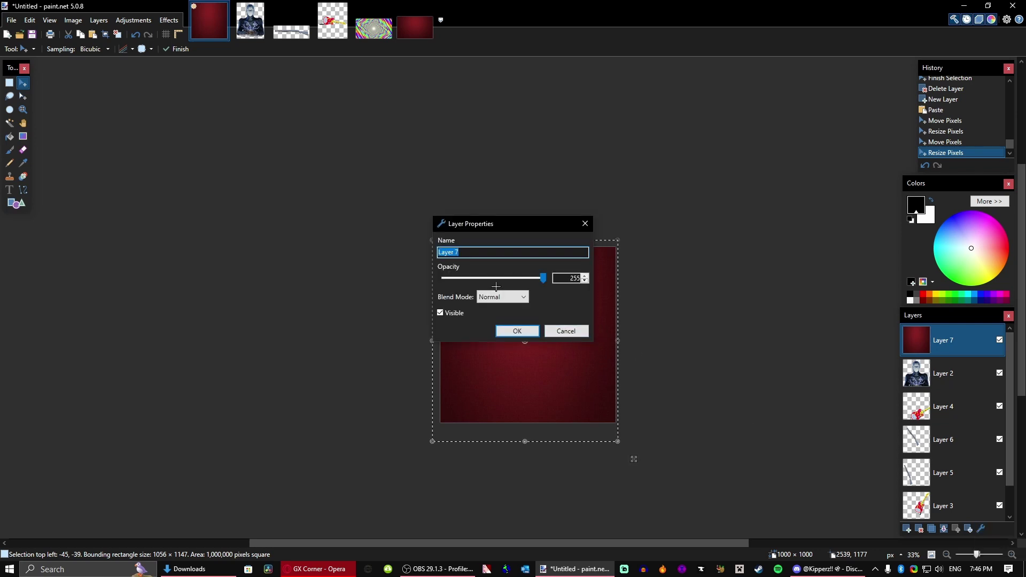
scroll(498, 298, "down", 2)
scroll(498, 298, "up", 1)
left_click_drag(502, 229, 345, 218)
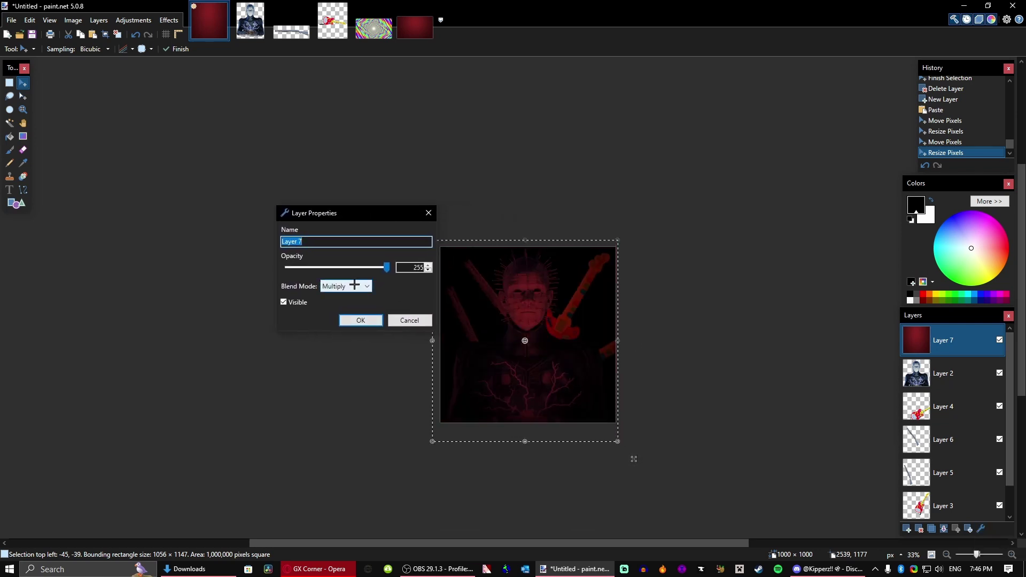
scroll(355, 286, "up", 1)
scroll(354, 286, "down", 1)
scroll(355, 286, "up", 1)
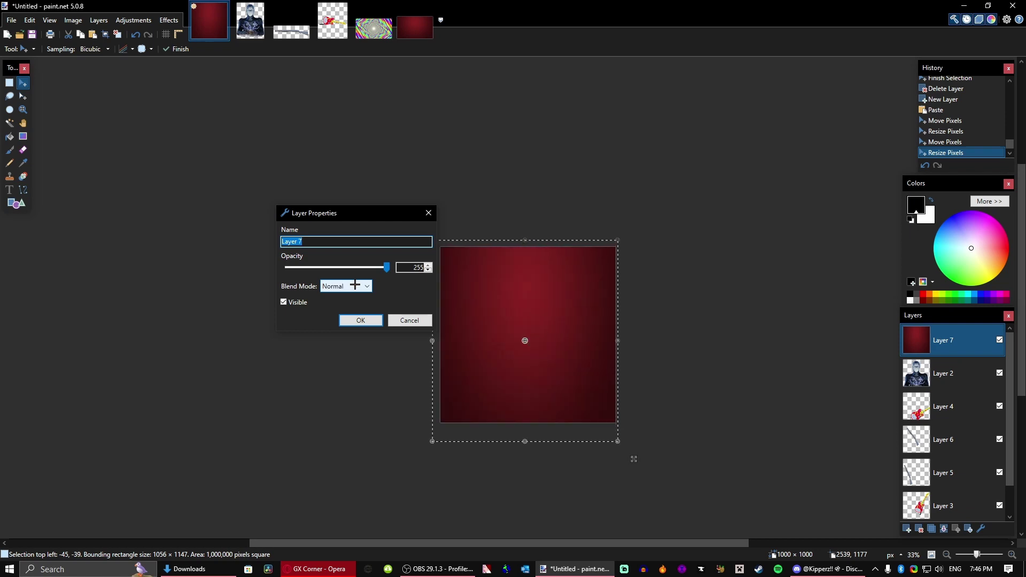
left_click(361, 321)
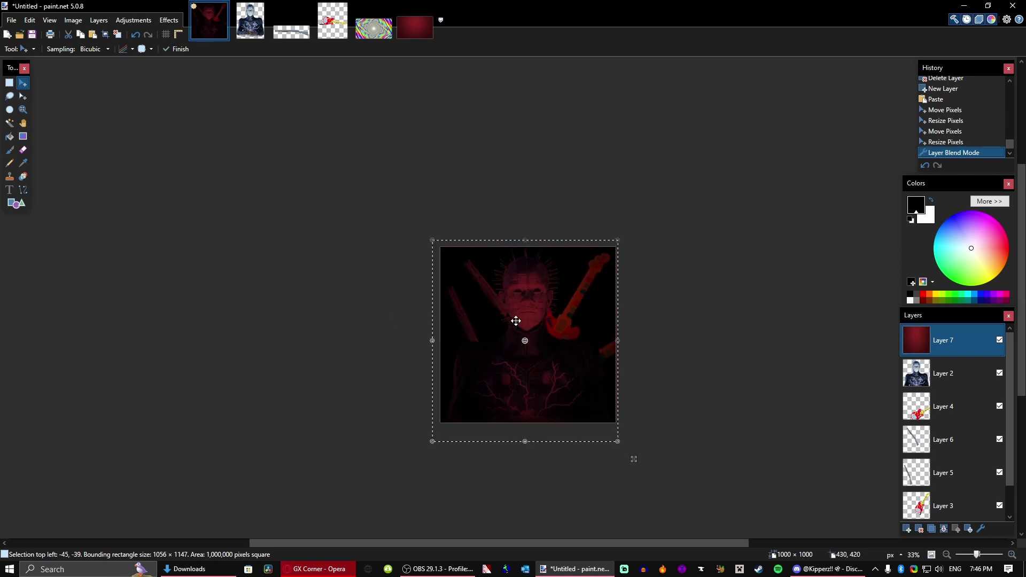
scroll(516, 319, "up", 4)
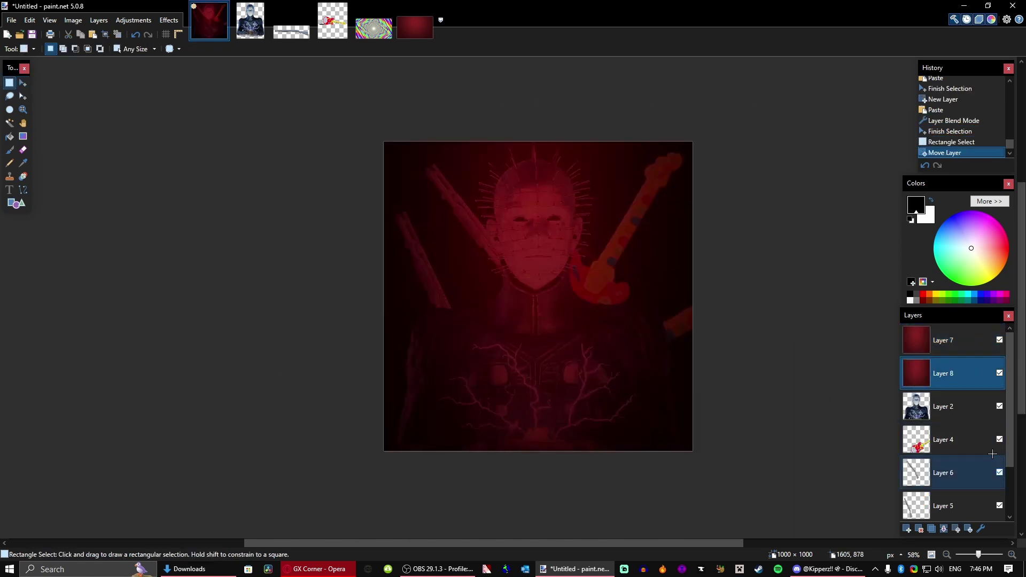
- Duplicate the Pinhead layer beneath the red textures and apply the Emboss effect to the upper copy
left_click(962, 428)
left_click(962, 420)
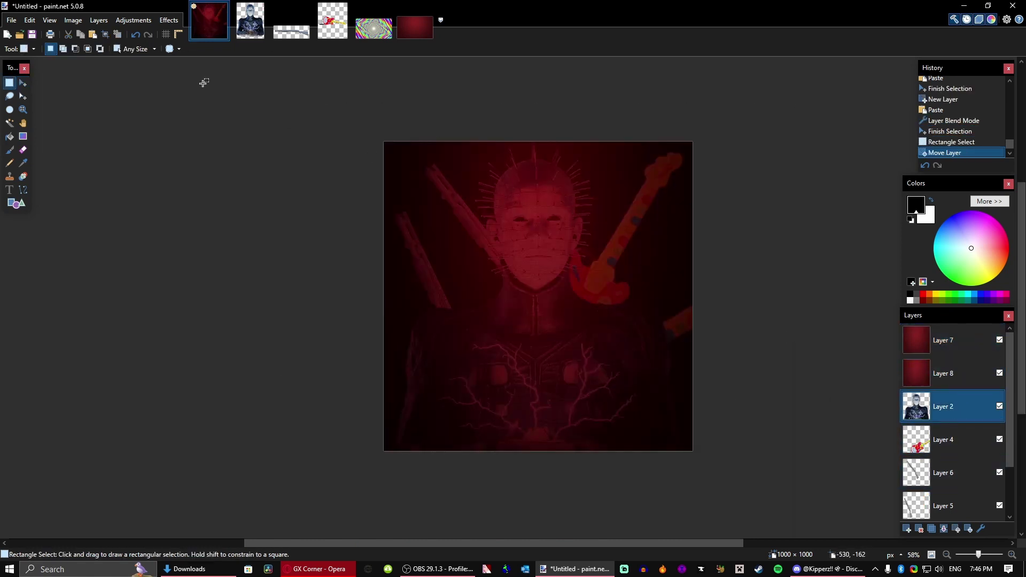
key("ctrl+shift+d")
left_click(164, 20)
mouse_move(183, 231)
left_click(337, 270)
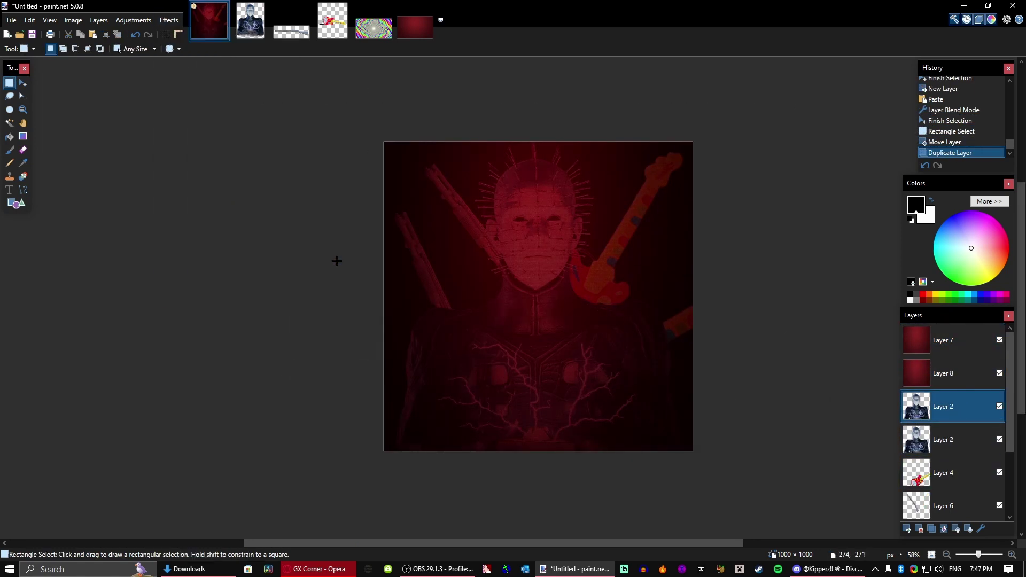
left_click(526, 313)
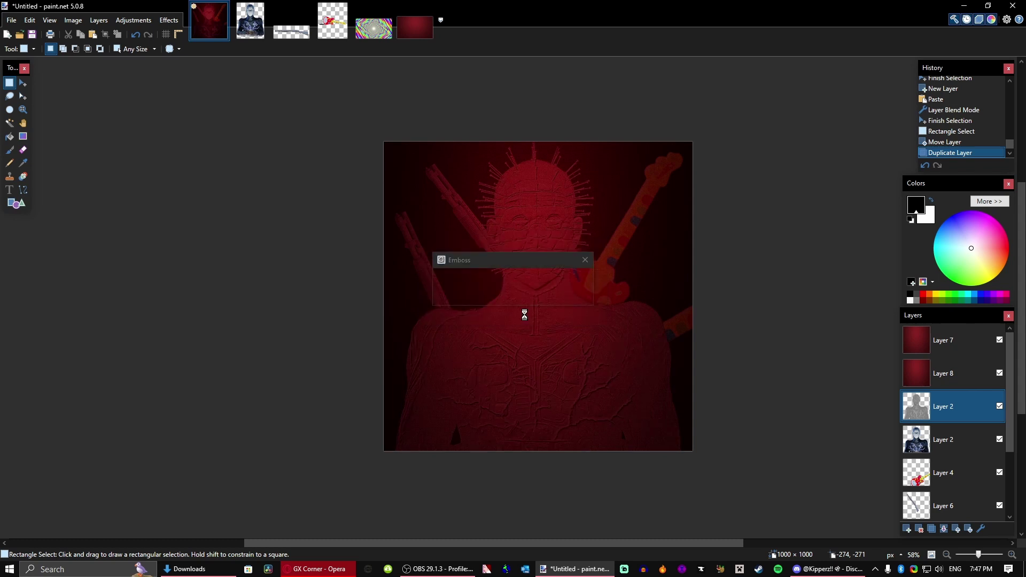
- Set the embossed Pinhead layer's blend mode to Multiply and duplicate that layer
left_click(982, 530)
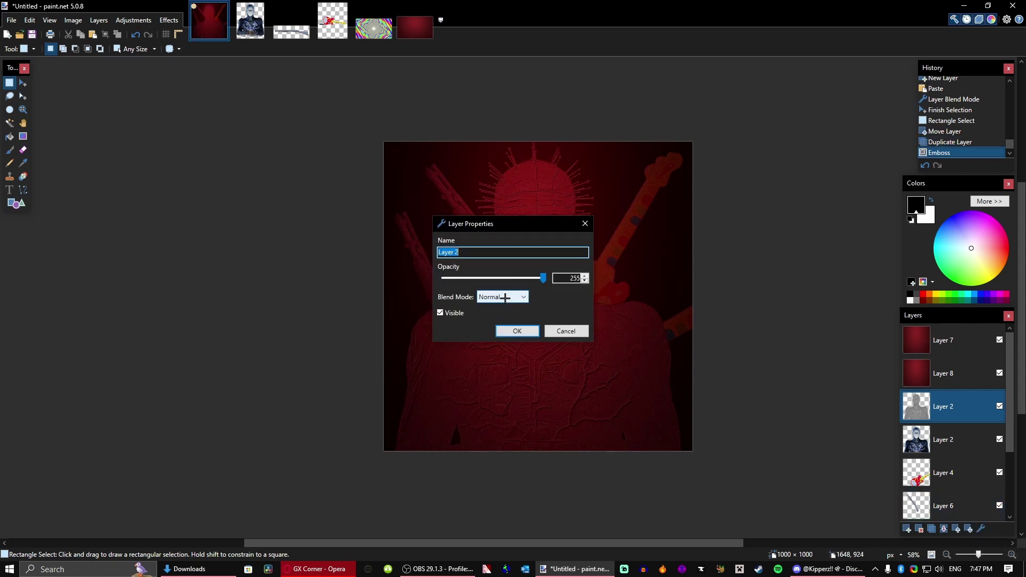
scroll(505, 296, "down", 1)
left_click_drag(513, 223, 298, 170)
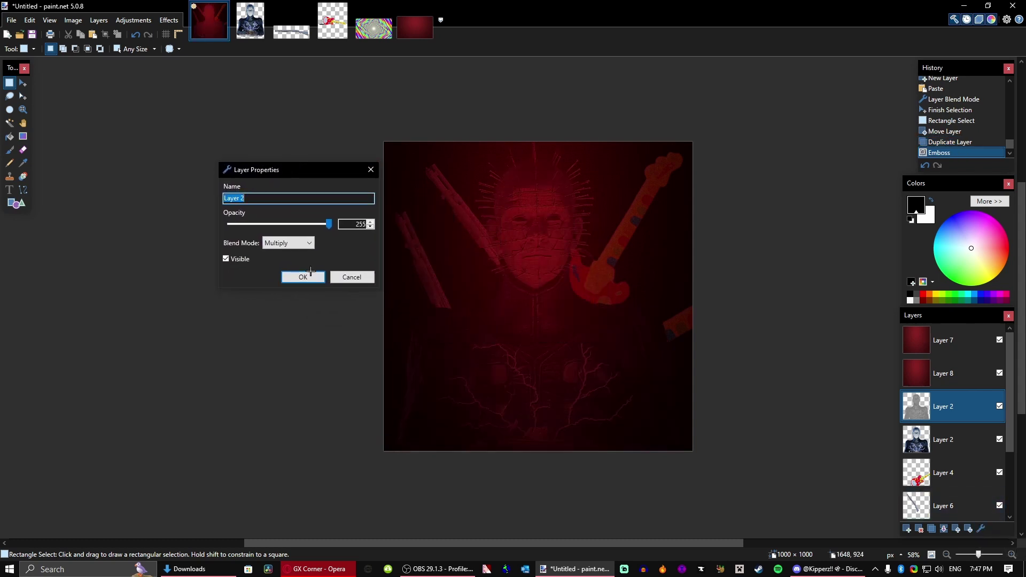
left_click(304, 277)
left_click(932, 529)
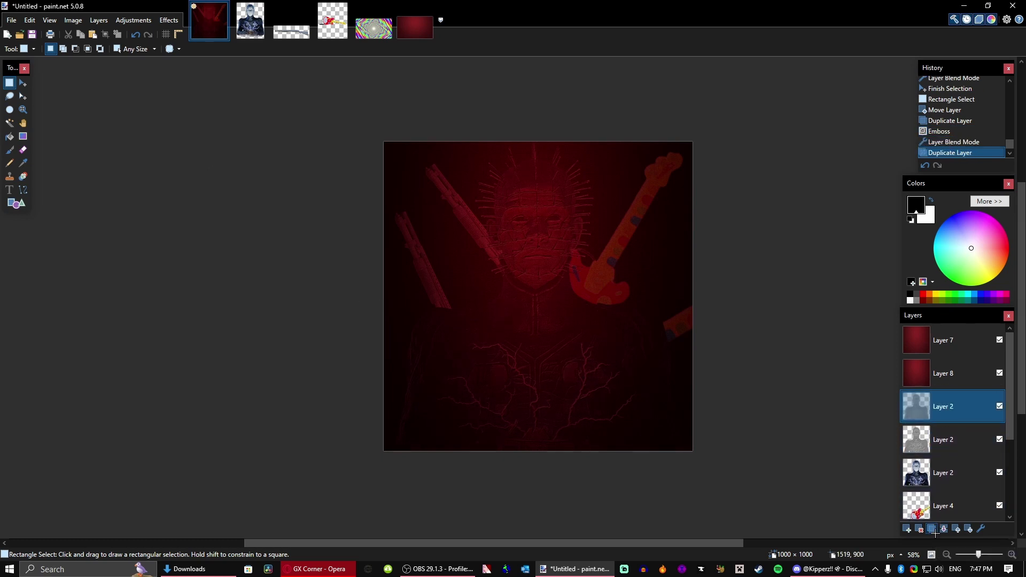
scroll(668, 312, "up", 3)
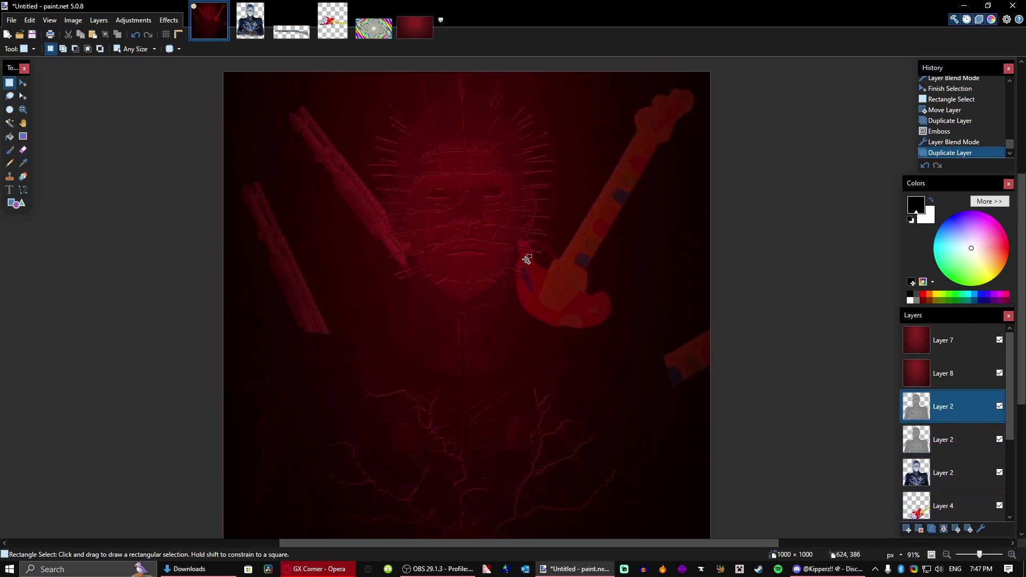
scroll(527, 260, "up", 1)
scroll(526, 259, "down", 5)
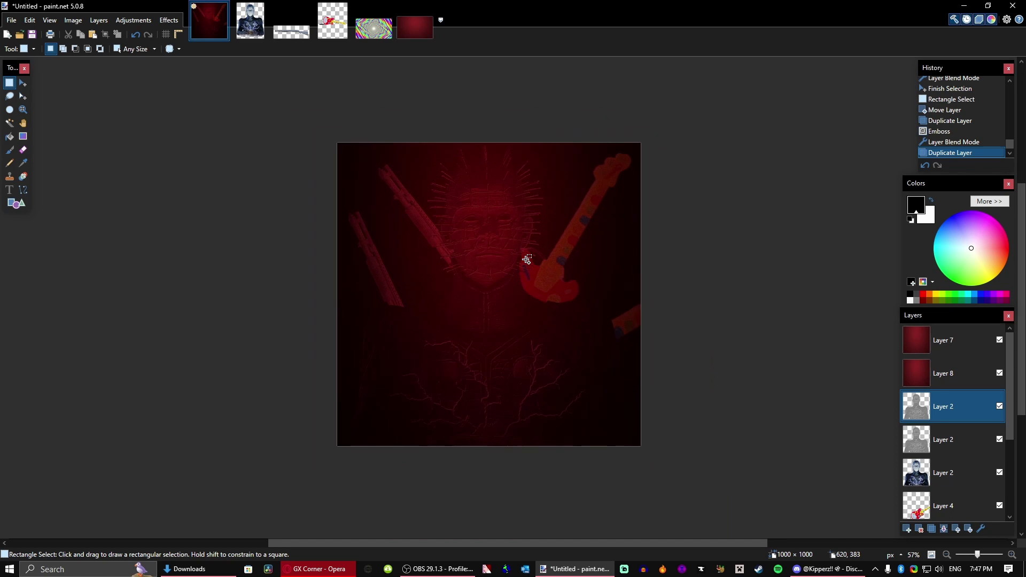
scroll(527, 258, "up", 4)
left_click_drag(526, 259, 601, 212)
scroll(588, 225, "down", 1)
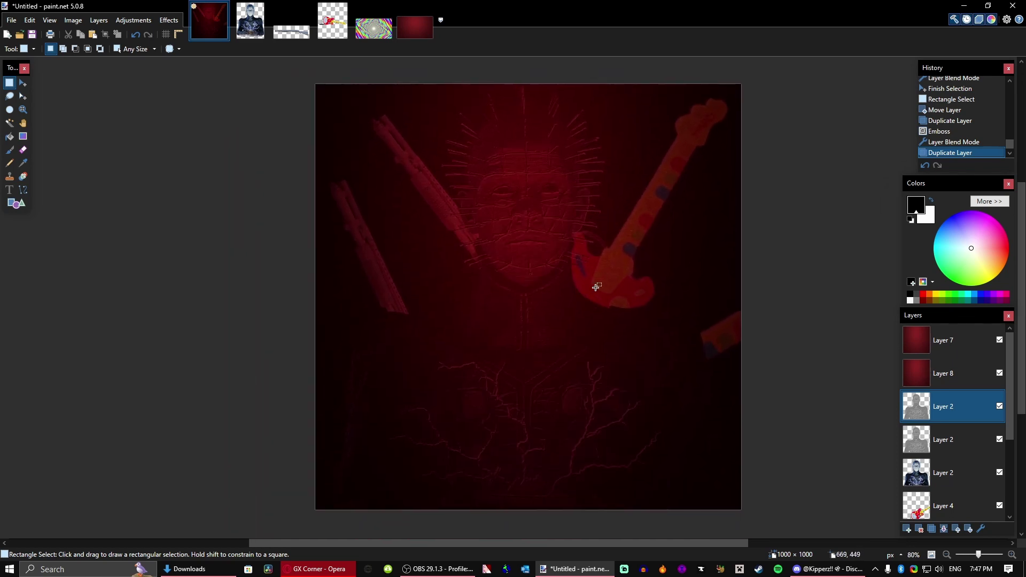
- Switch to Opera to download the Faceless font from FontSpace's metal category, and return to the Downloads folder
left_click(199, 569)
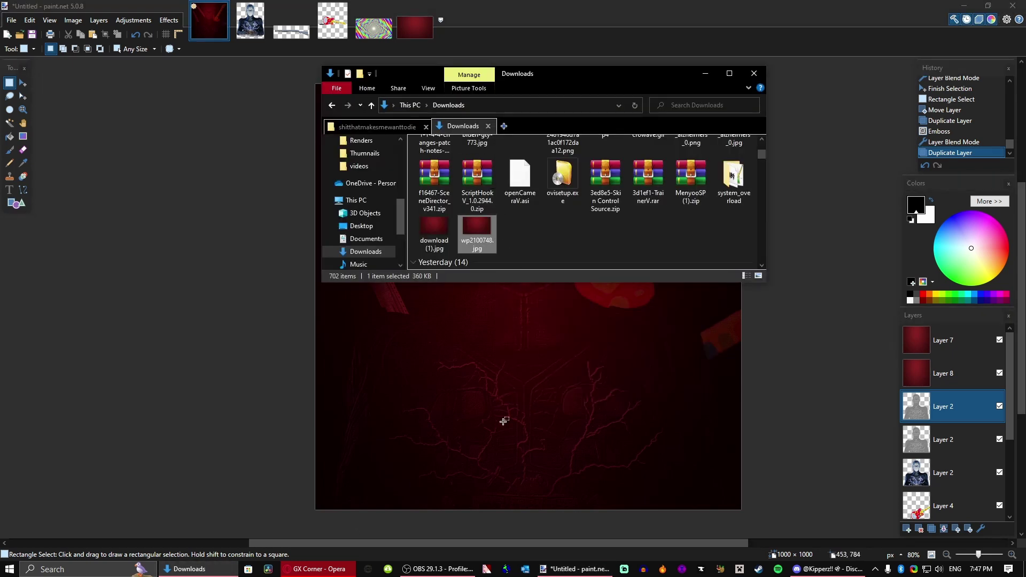
left_click(366, 467)
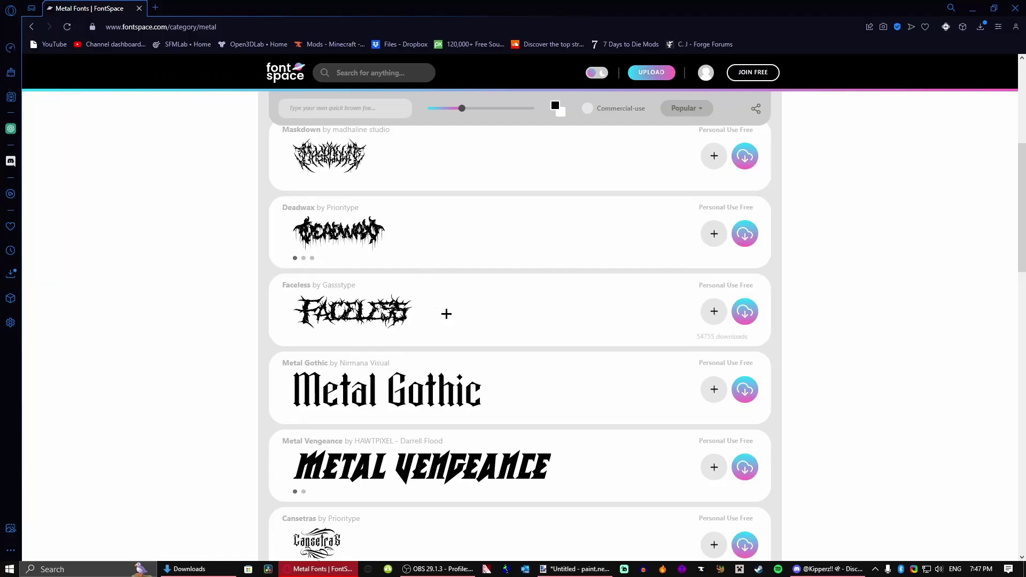
left_click(722, 317)
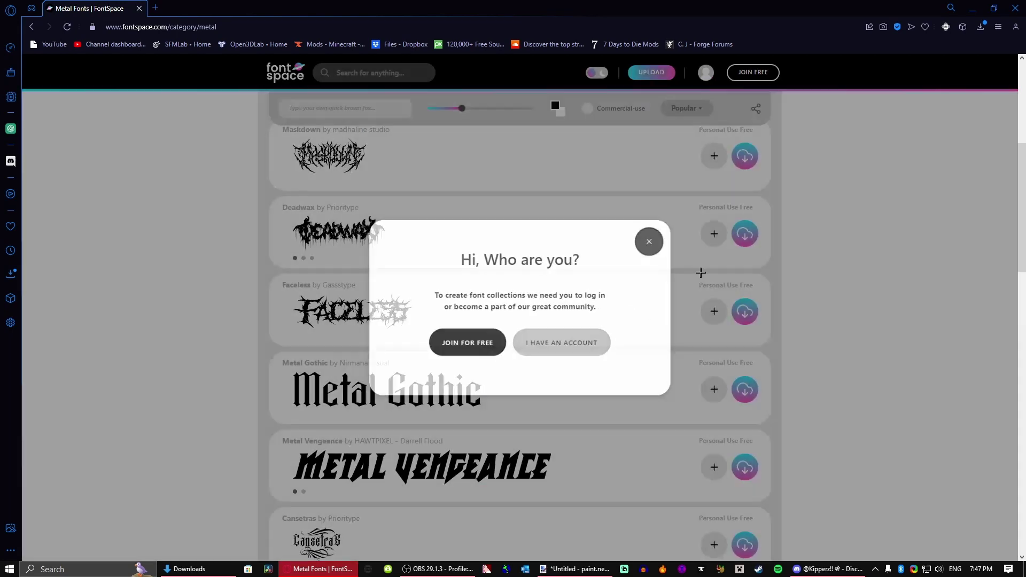
left_click(700, 272)
left_click(741, 309)
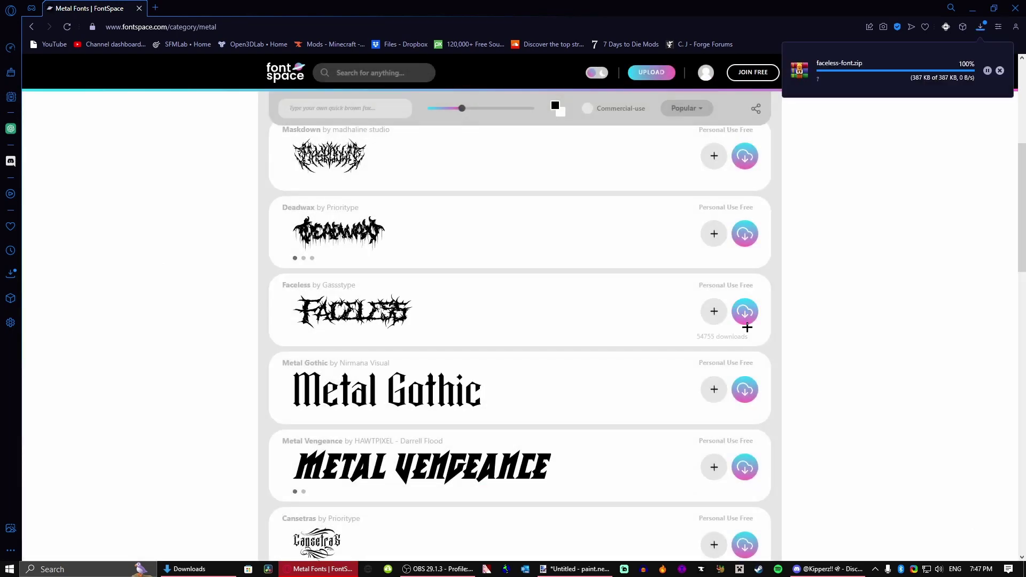
left_click(1016, 7)
left_click(188, 569)
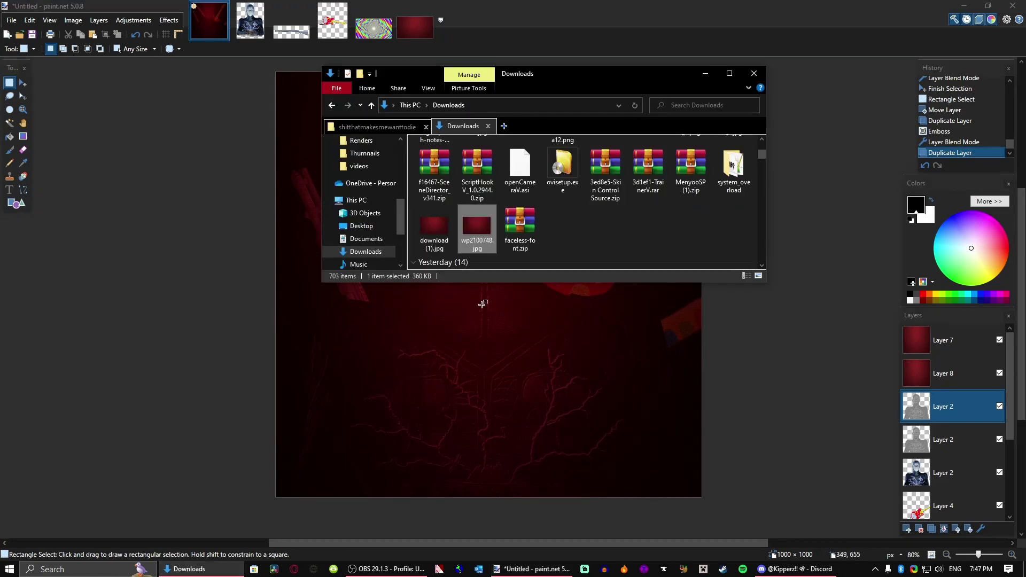
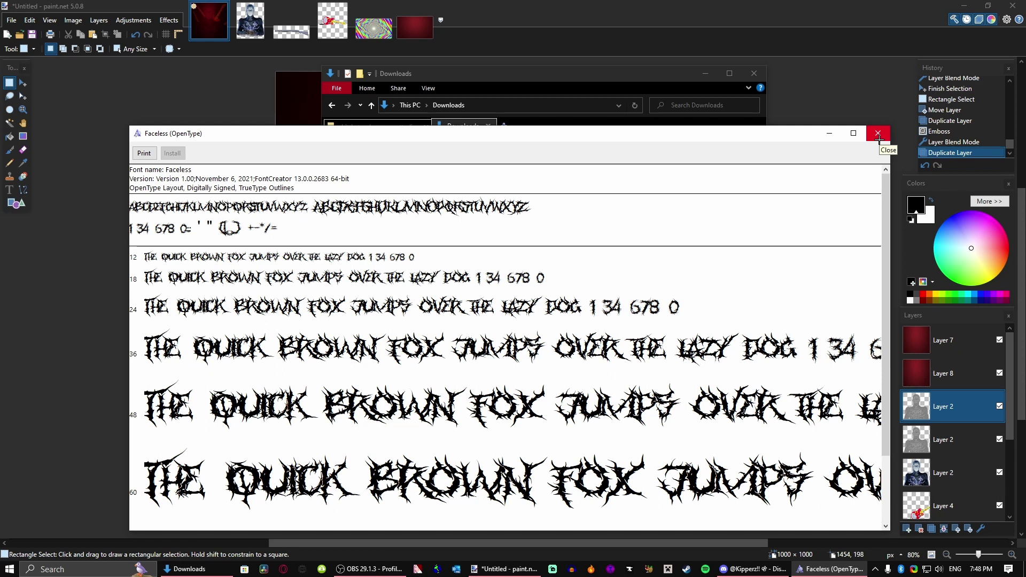
- Close the Faceless font preview and add a new layer at the top of the layer stack
left_click(879, 134)
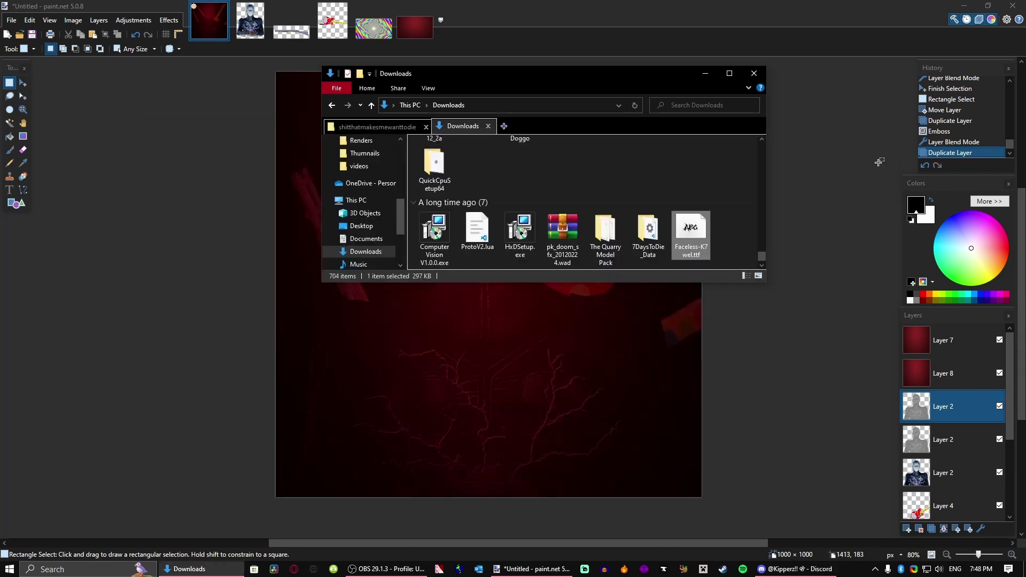
left_click(908, 529)
left_click_drag(944, 409, 941, 338)
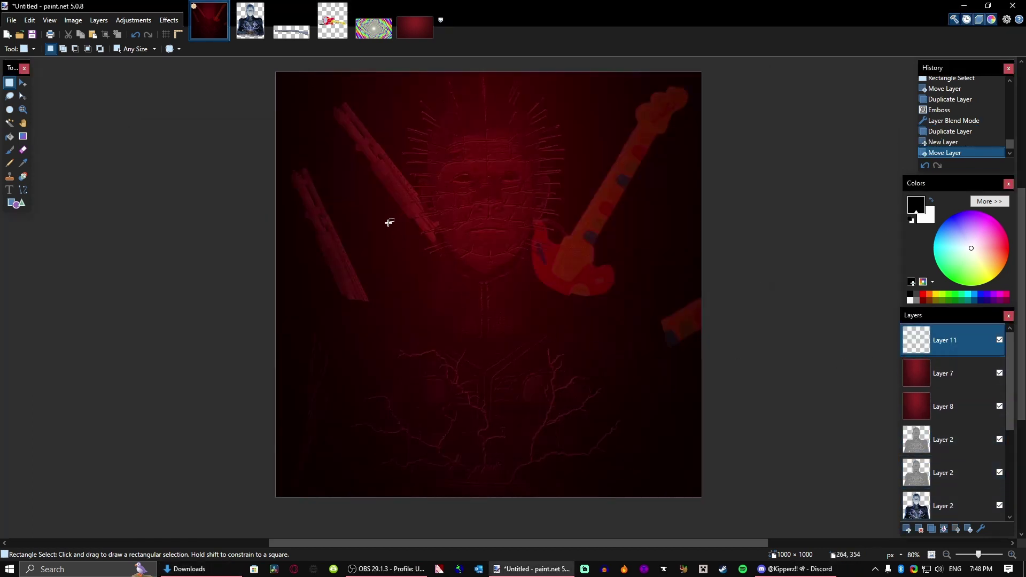
- Add the title text "REDHEAD BASTARD" on two lines in System Overload at size 96 on the new layer
key("t")
left_click(311, 115)
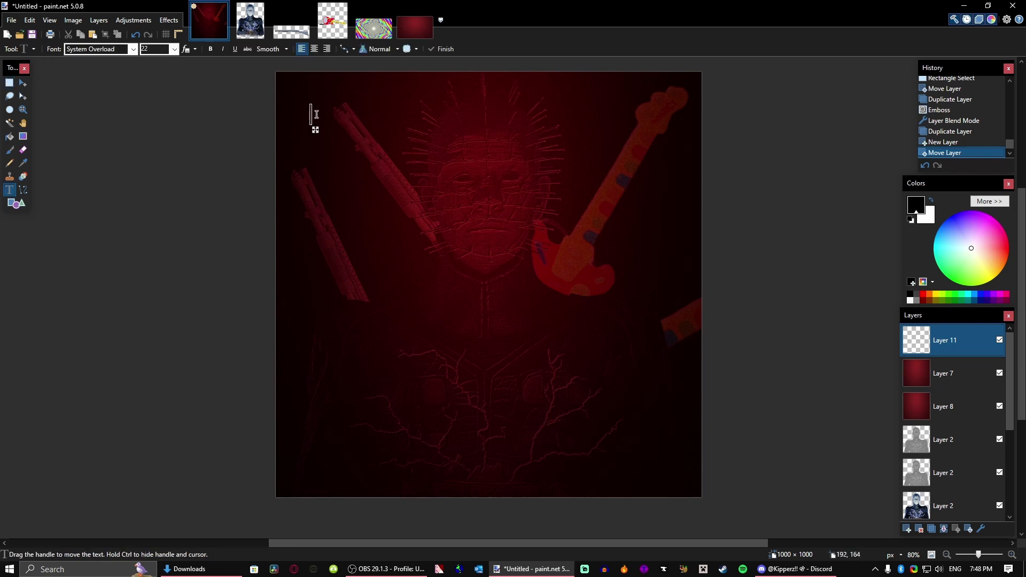
type("96RE")
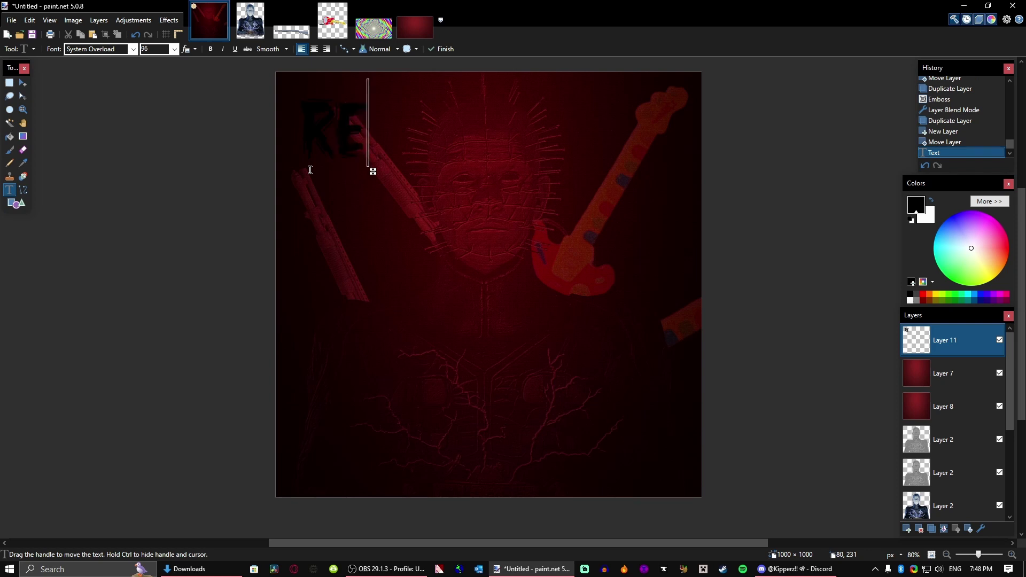
type("DHGEAD")
key("BackSpace")
key("BackSpace")
key("BackSpace")
key("BackSpace")
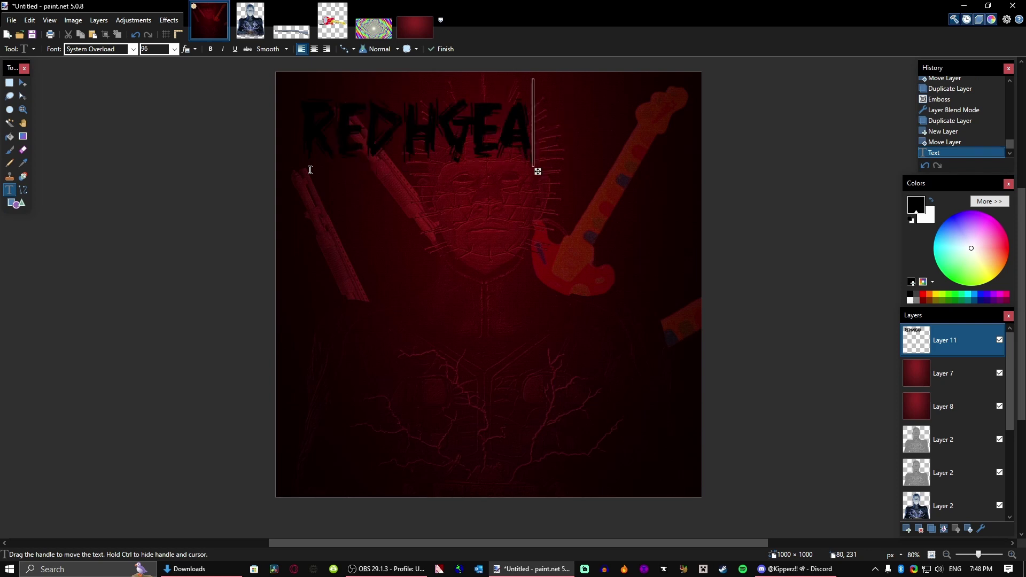
type("EAD")
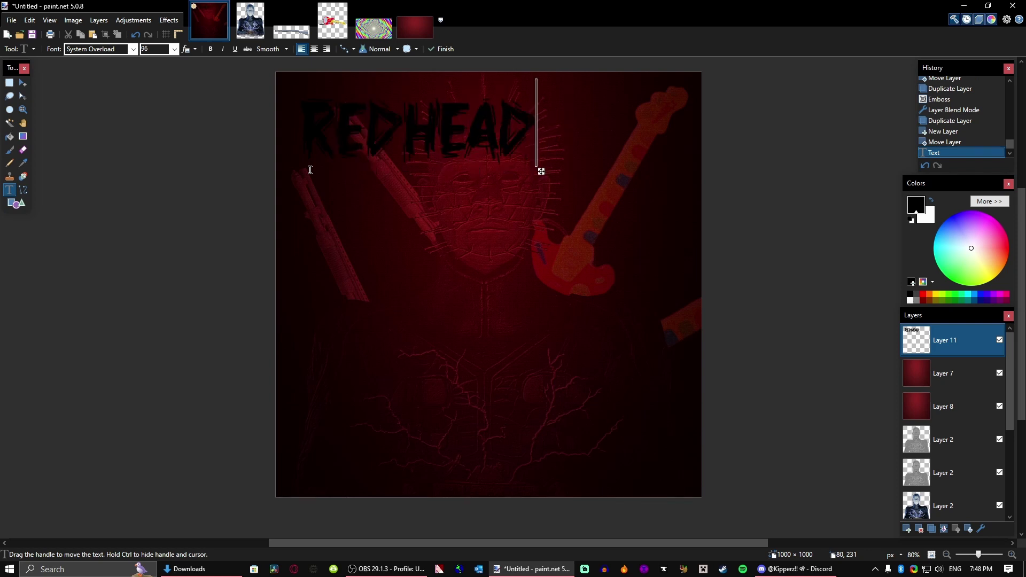
key("Return")
type("B")
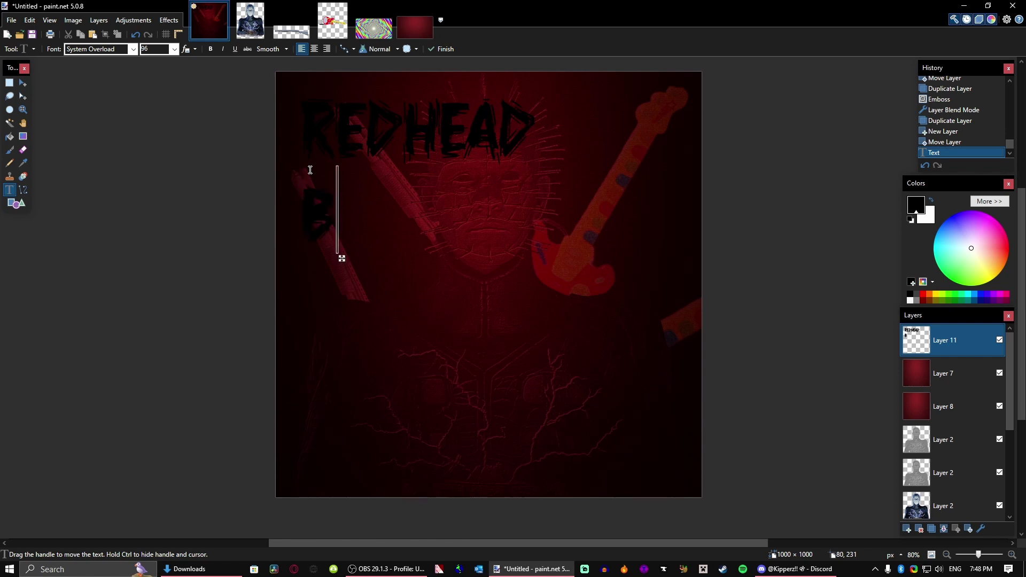
type("ASTARD")
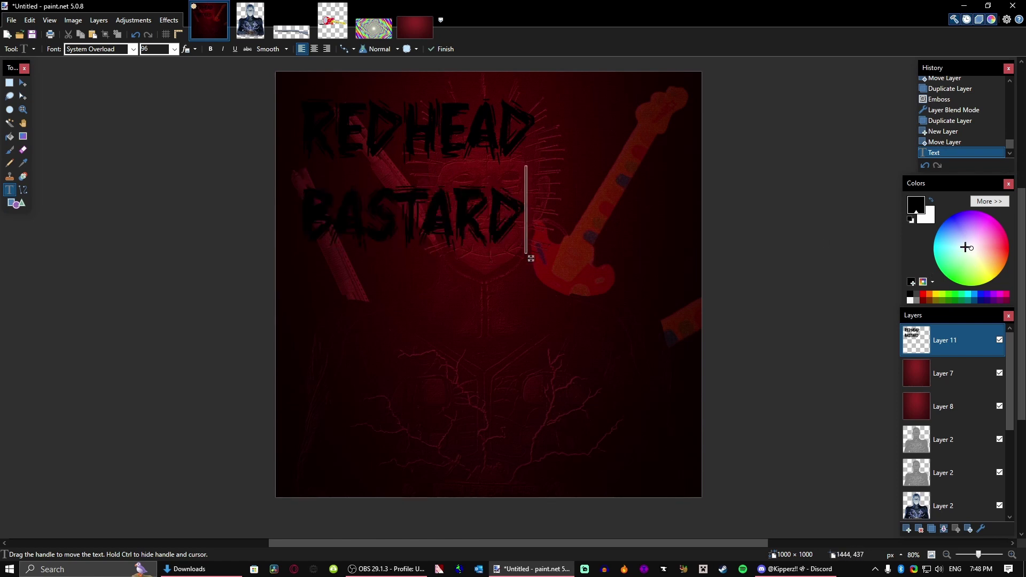
type("x")
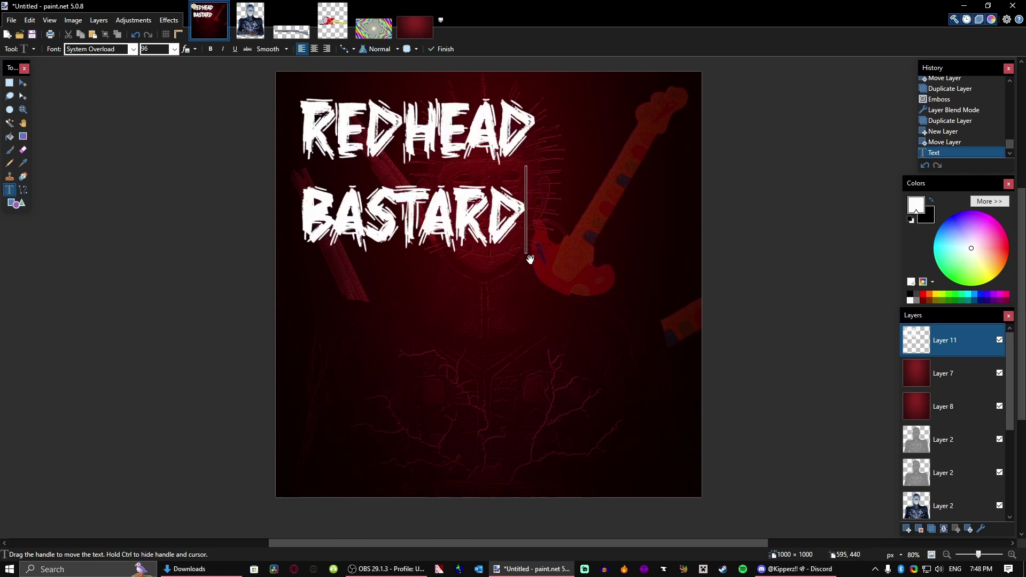
- Make the title text white, move it closer to the canvas's upper-left corner and reduce its size to 72
left_click_drag(529, 259, 516, 239)
scroll(156, 49, "up", 2)
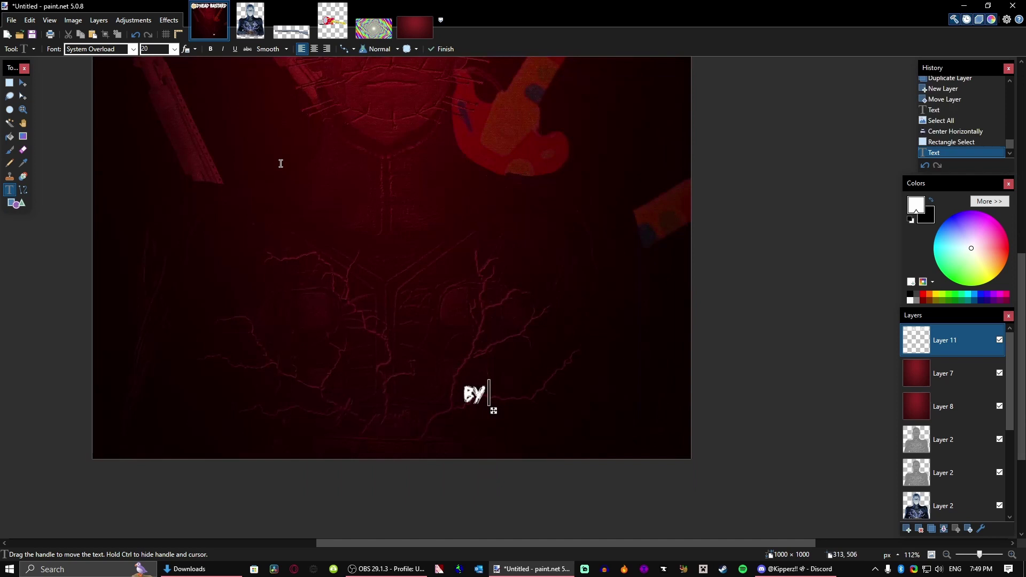
- Add the credit text "BY PUNK GUY MCPUNK FACE" in System Overload at size 20 near the cover's lower-right corner
type("PUNK")
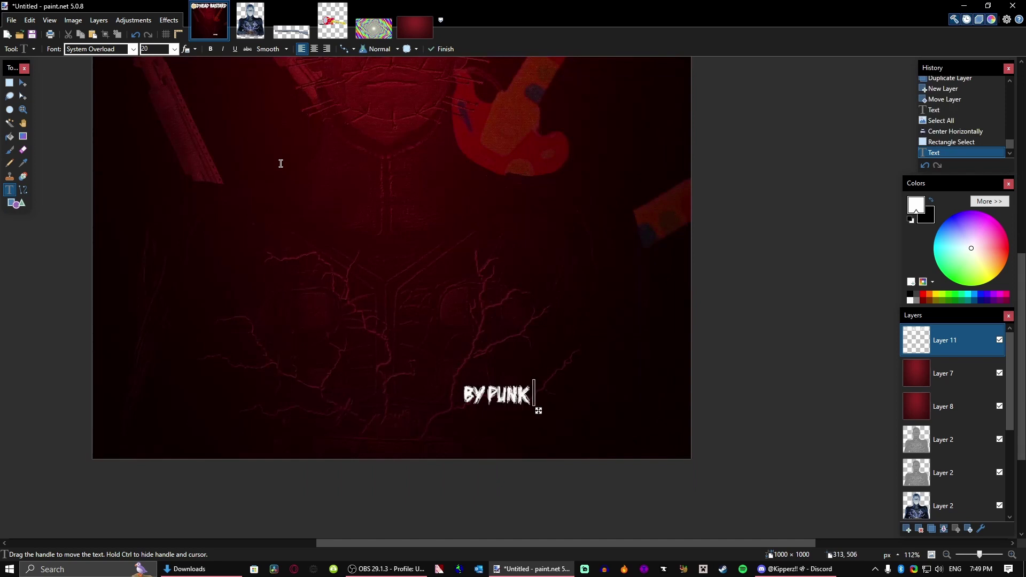
type(" GUY")
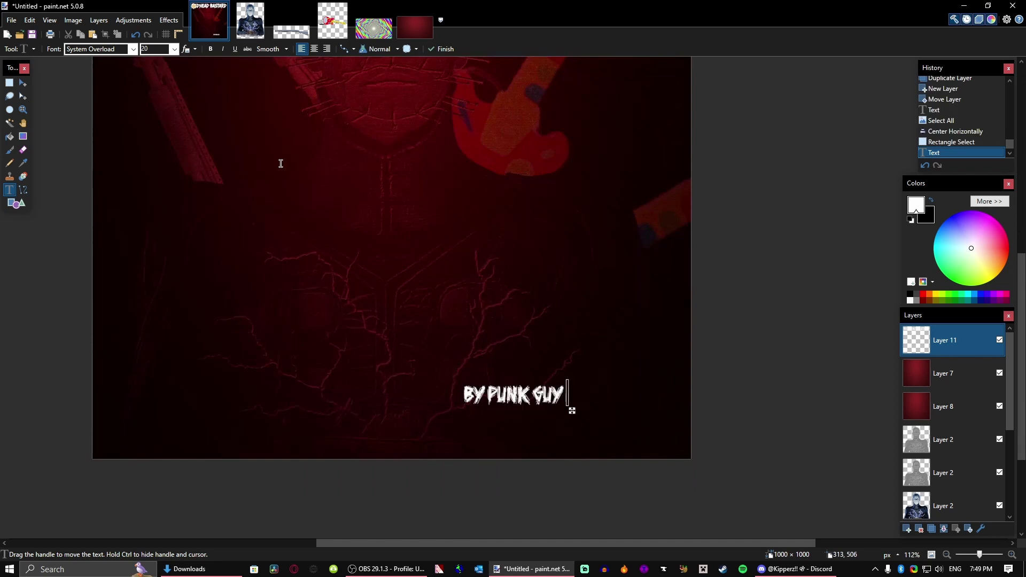
type(" MCPUNK FACE")
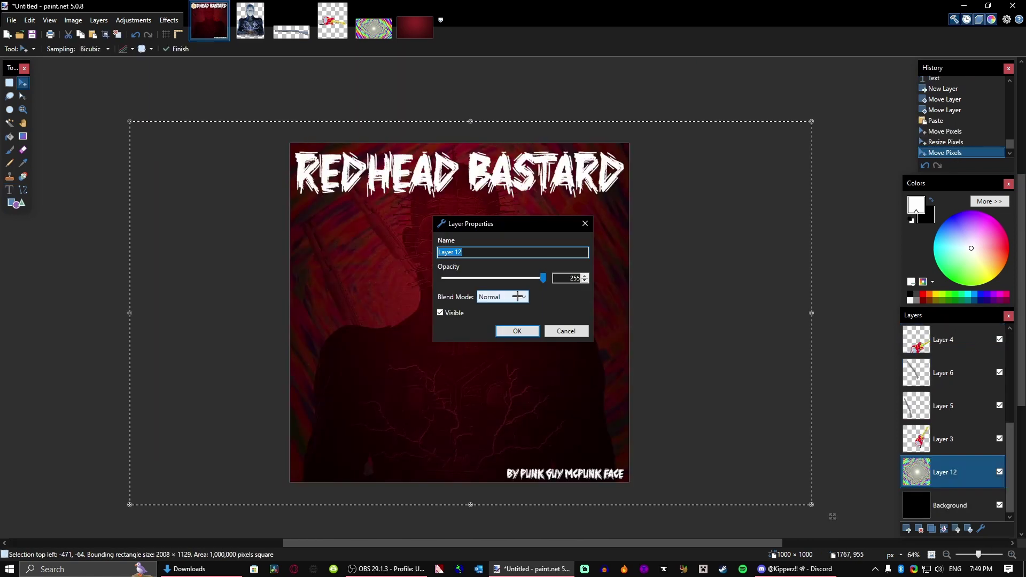
- Try the Color Dodge blend mode on the rainbow swirl layer directly above the background
scroll(502, 298, "down", 2)
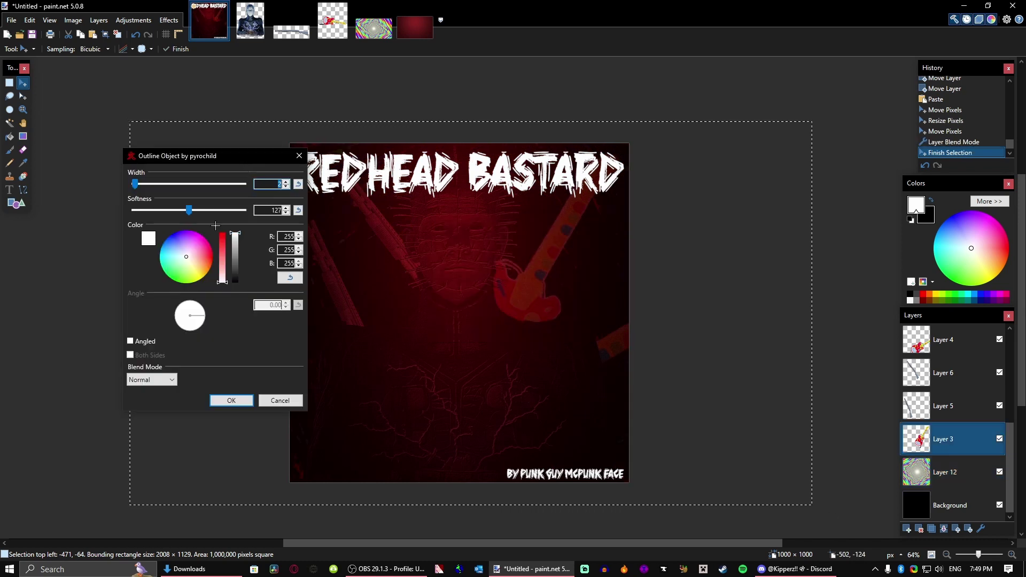
mouse_move(235, 274)
left_mouse_down()
mouse_move(232, 244)
mouse_move(185, 328)
mouse_move(199, 283)
mouse_move(186, 293)
mouse_move(232, 284)
left_mouse_up()
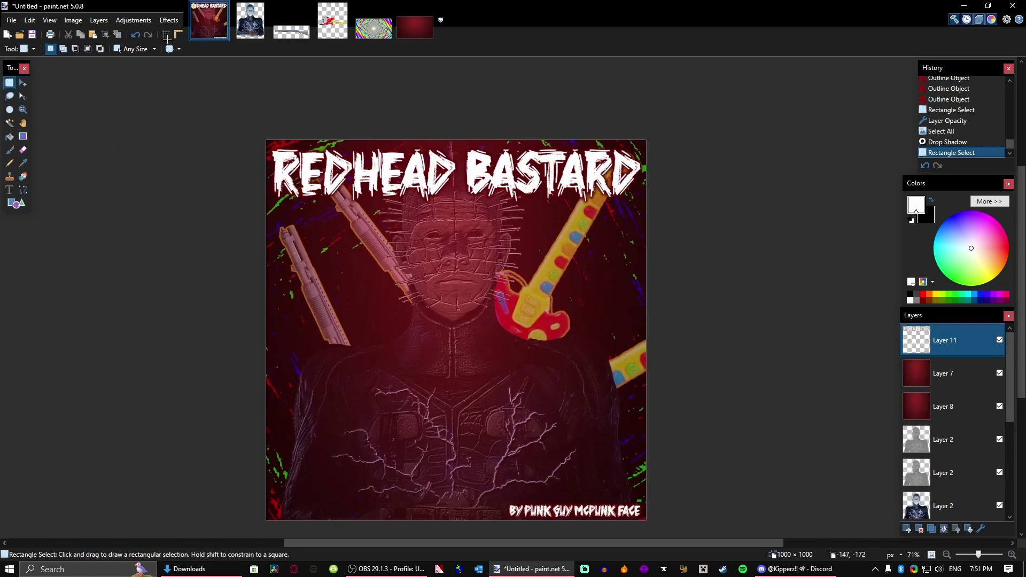
- Apply the Glow effect to the title text layer with radius 12.6, brightness 10 and contrast 10
left_click(169, 20)
mouse_move(198, 203)
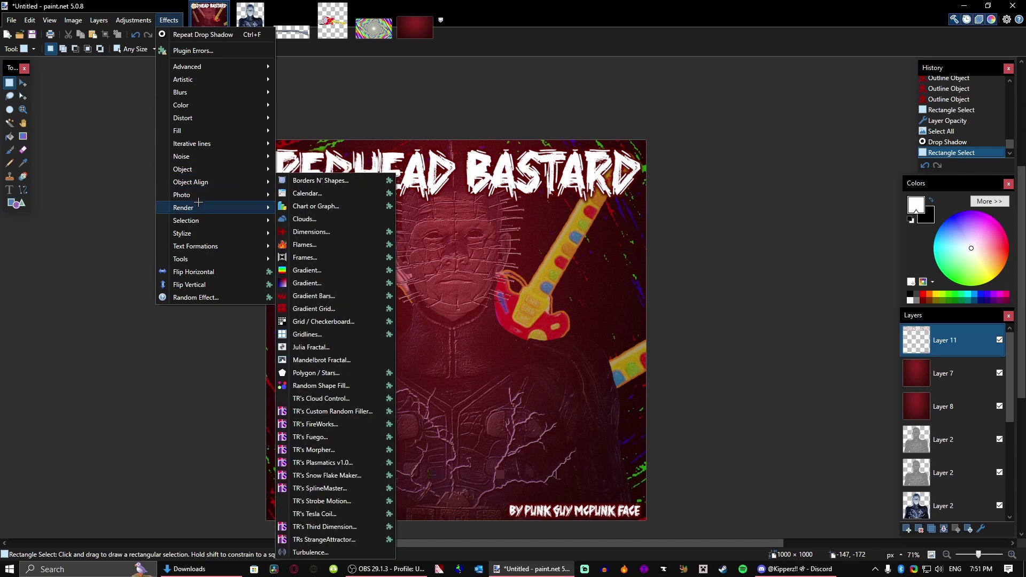
left_click(310, 233)
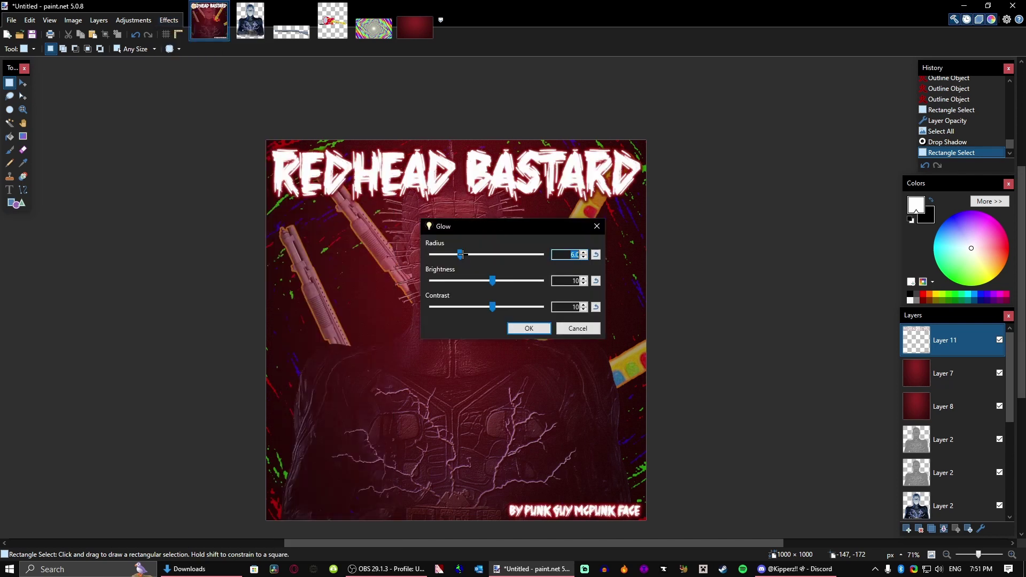
left_click_drag(460, 255, 499, 254)
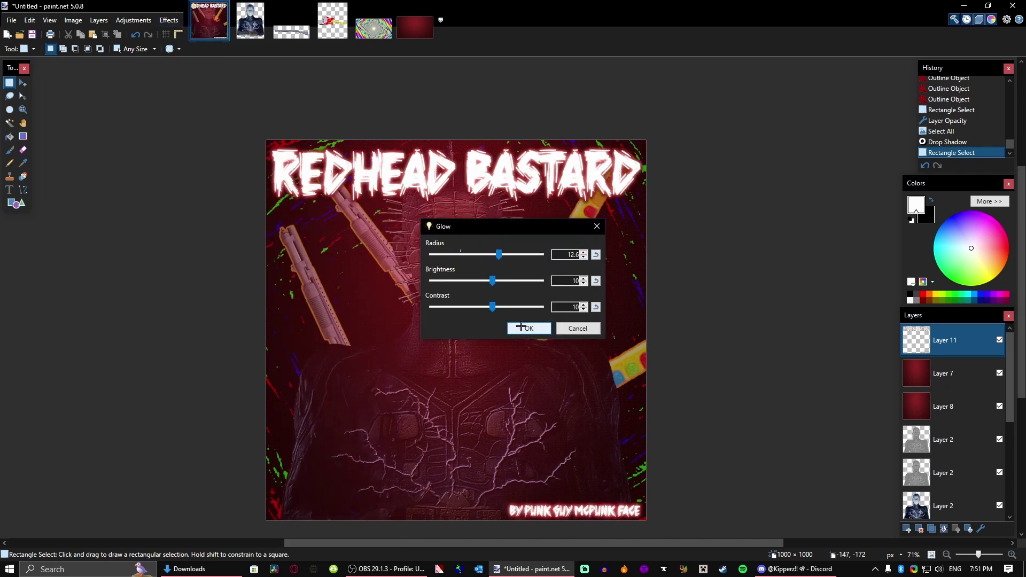
left_click(522, 327)
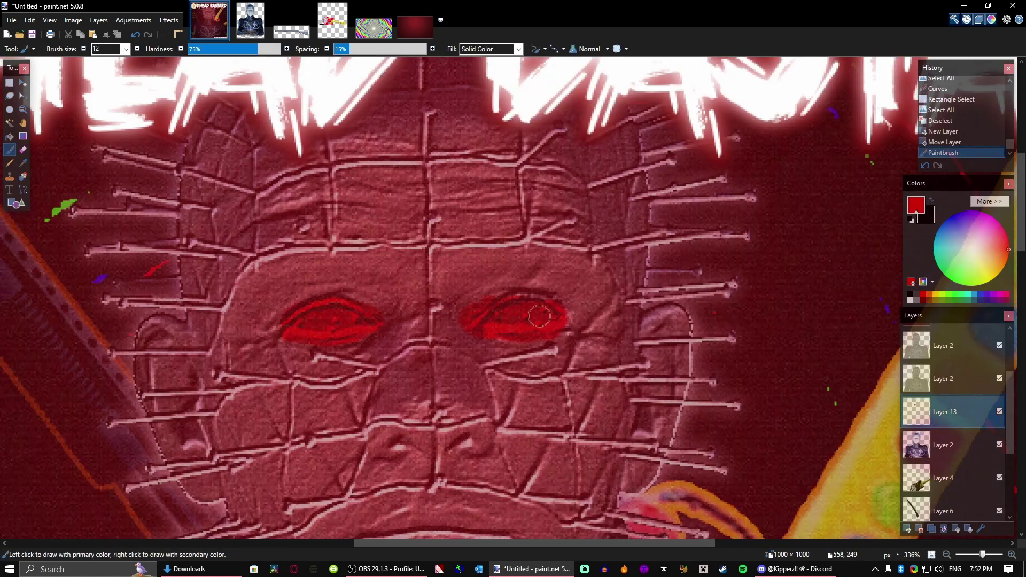
- Place the layer with Pinhead's red-painted eyes directly beneath the embossed copies and apply the Glow effect to it
mouse_move(540, 320)
left_mouse_down()
mouse_move(506, 313)
mouse_move(537, 320)
left_mouse_up()
mouse_move(943, 413)
left_mouse_down()
mouse_move(936, 350)
mouse_move(948, 505)
left_mouse_up()
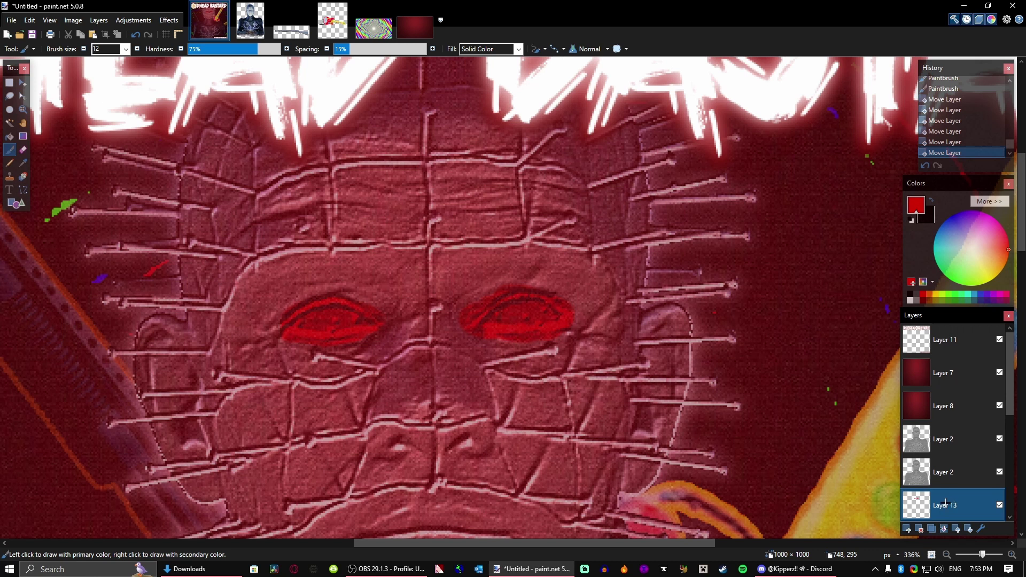
left_click(168, 20)
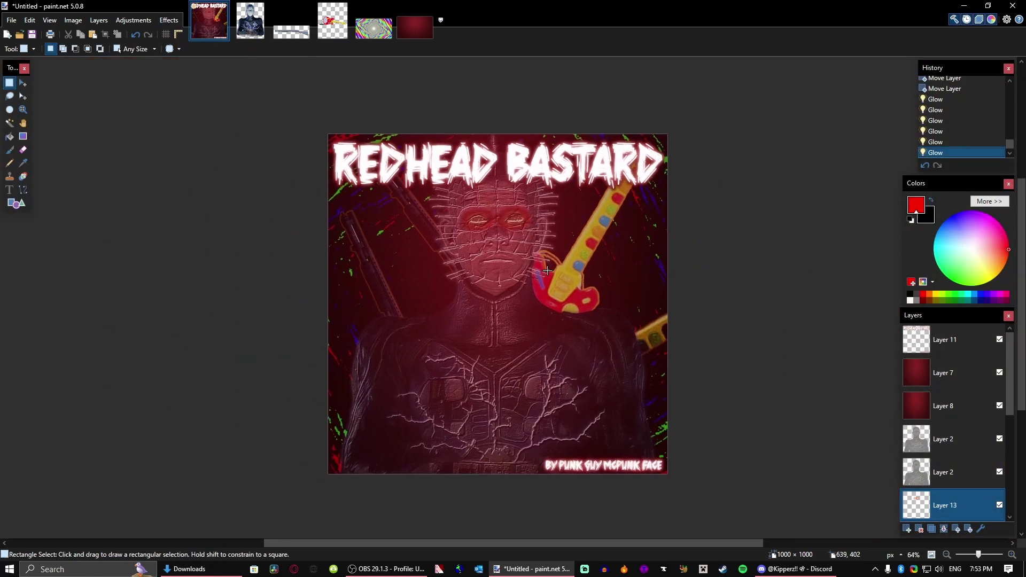
- Save the cover as "reason number 3.pdn" and save a flattened copy as "reason number 3.png"
key("ctrl+s")
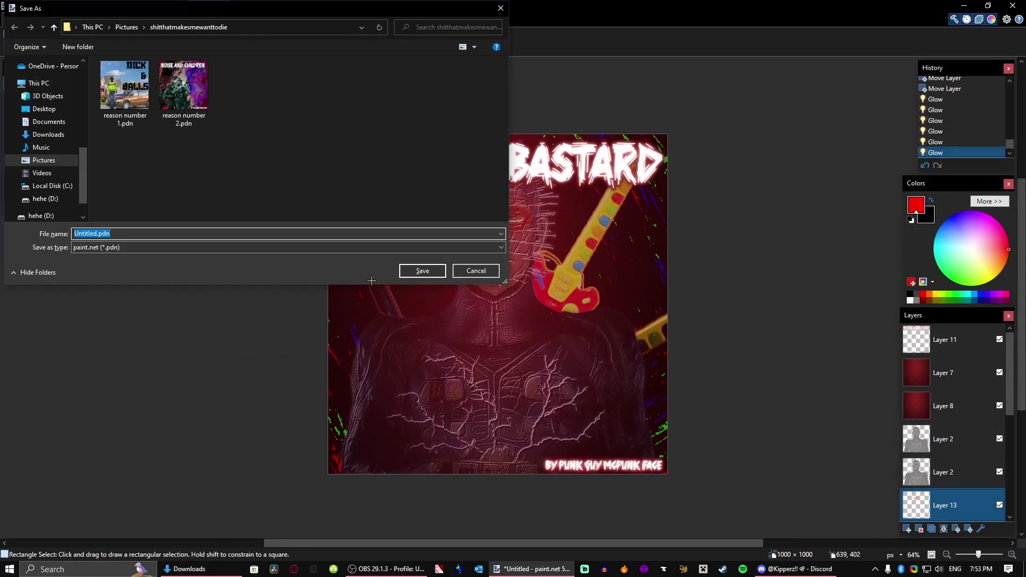
left_click(184, 89)
left_click(122, 233)
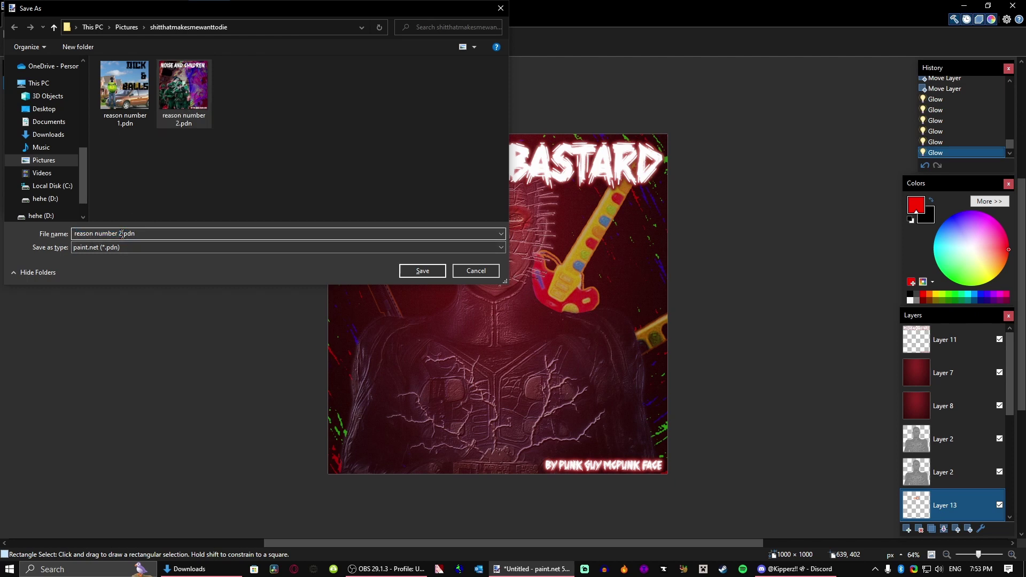
key("BackSpace")
type("3")
key("Return")
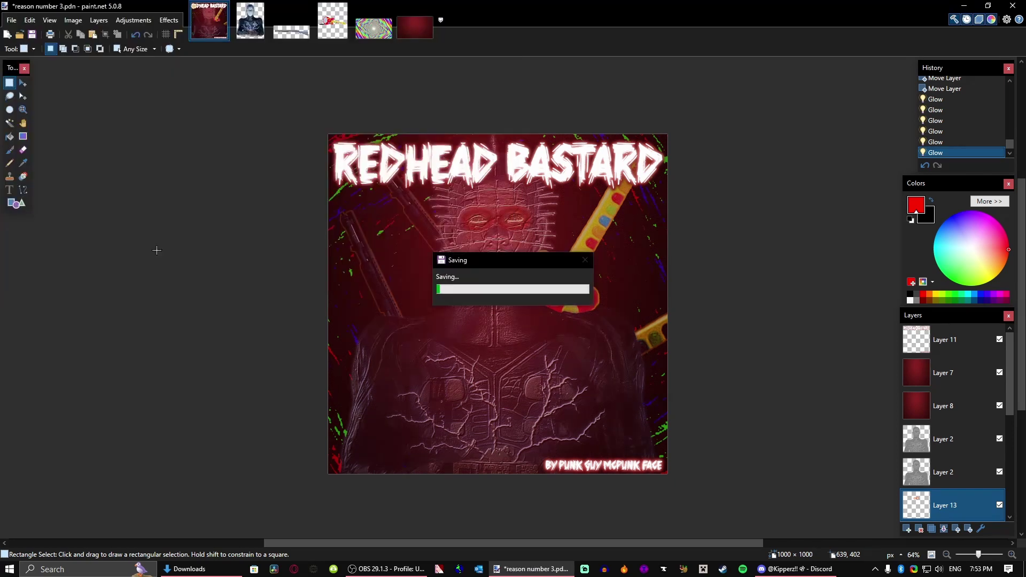
key("ctrl+shift+s")
left_click(174, 247)
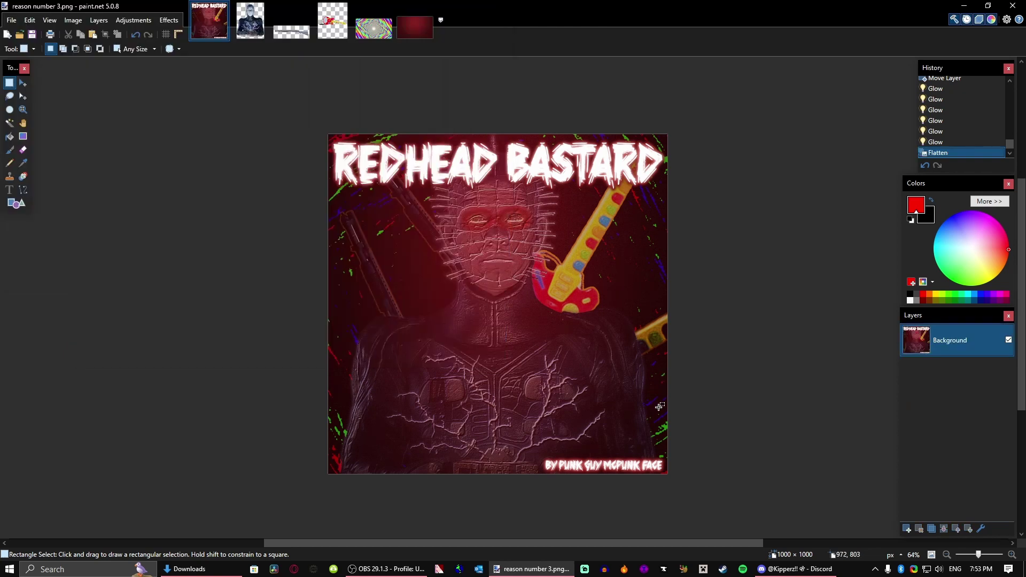
- Switch to Discord, send "reason number 3.png" from the album cover folder in the open direct message, and close its enlarged view
left_click(768, 569)
left_click(187, 569)
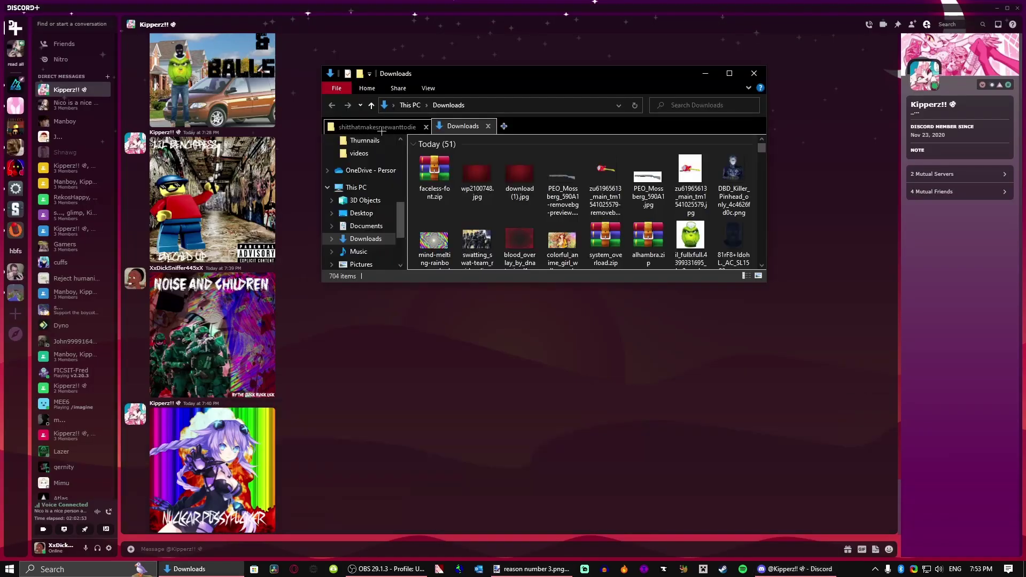
left_click(377, 126)
left_click(714, 204)
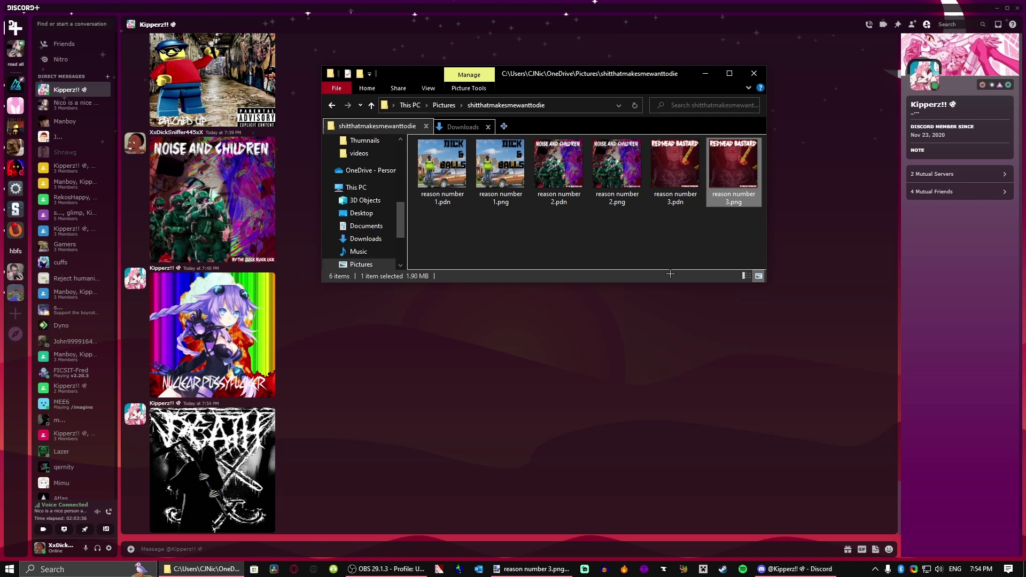
left_click_drag(733, 171, 846, 302)
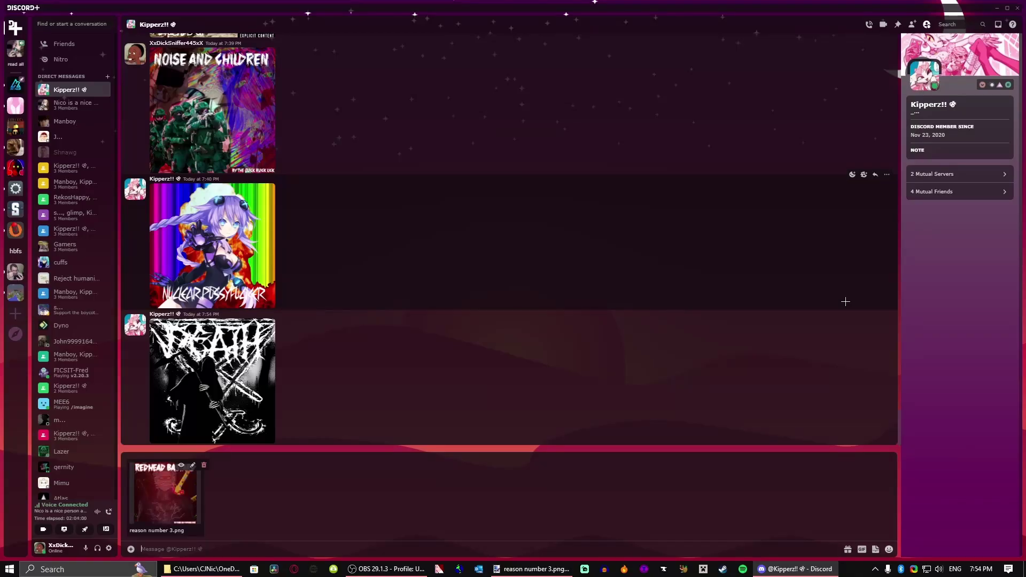
key("Return")
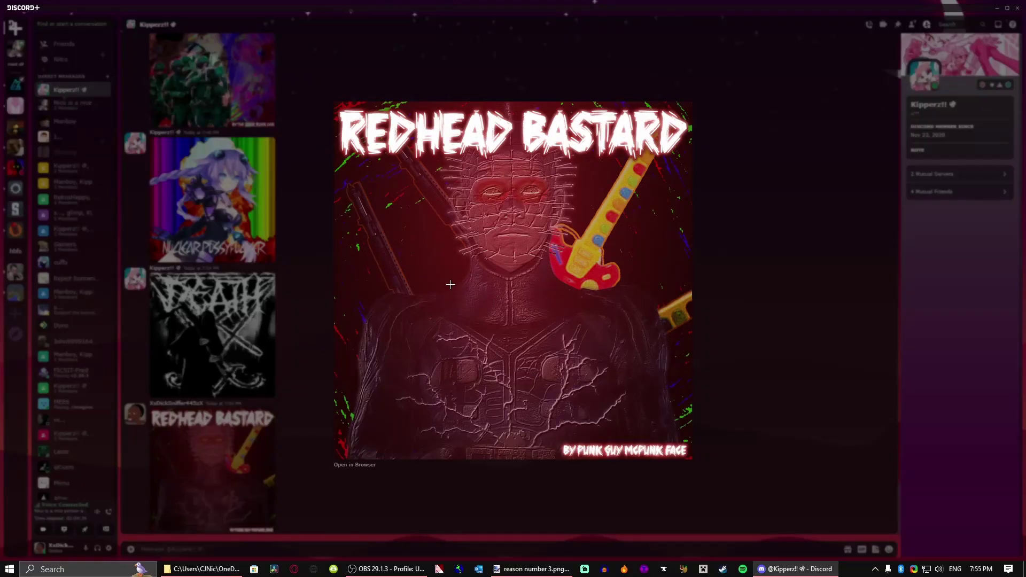
left_click(721, 347)
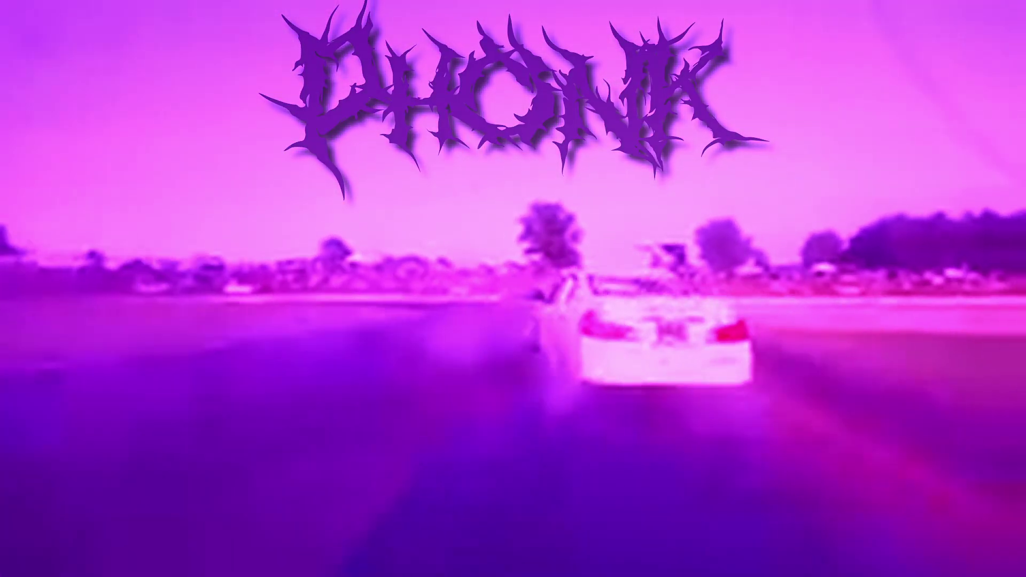
- In Opera, save the vintage front-view skull illustration from the Google image results to the computer
right_click(854, 258)
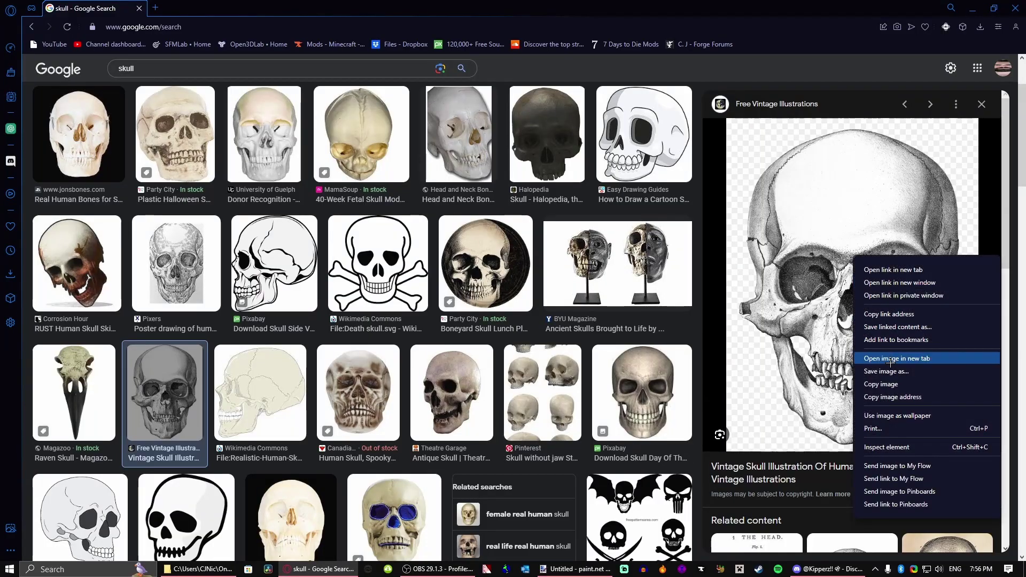
left_click(892, 372)
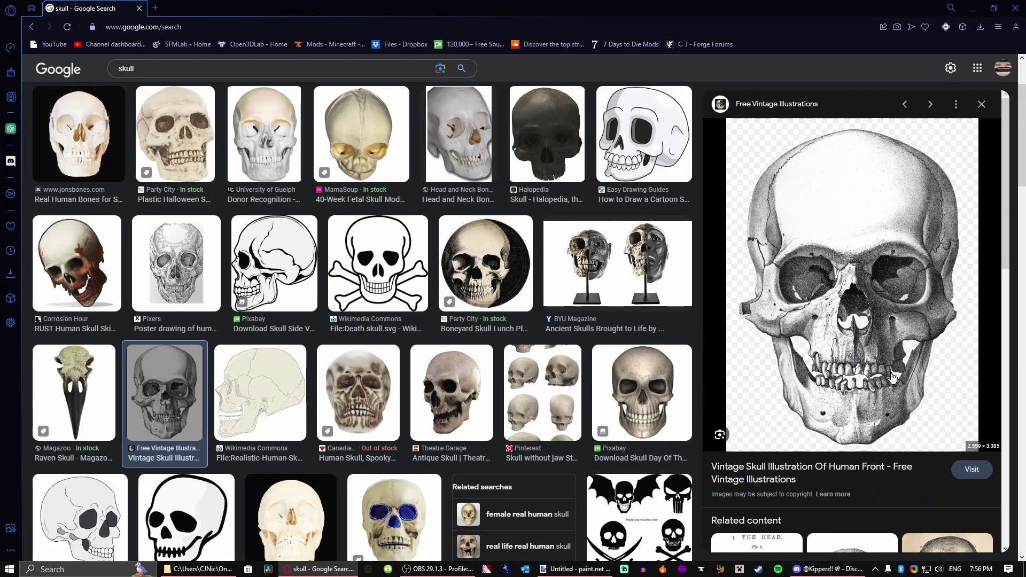
key("Return")
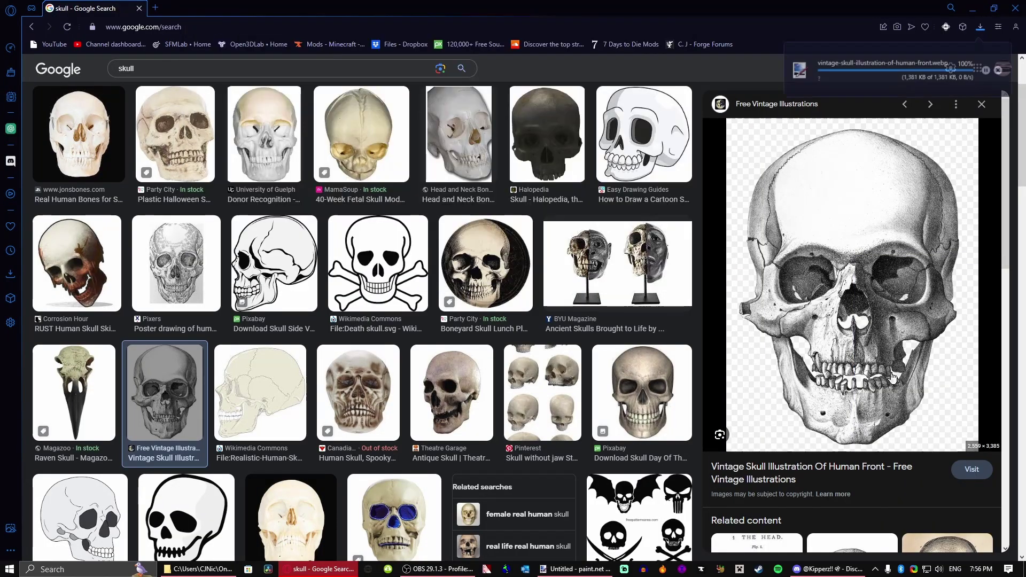
- Search Google Images for "skelenten hand" and look through the results for a usable skeleton hand picture
left_click(247, 71)
key("BackSpace")
key("BackSpace")
key("BackSpace")
key("BackSpace")
key("BackSpace")
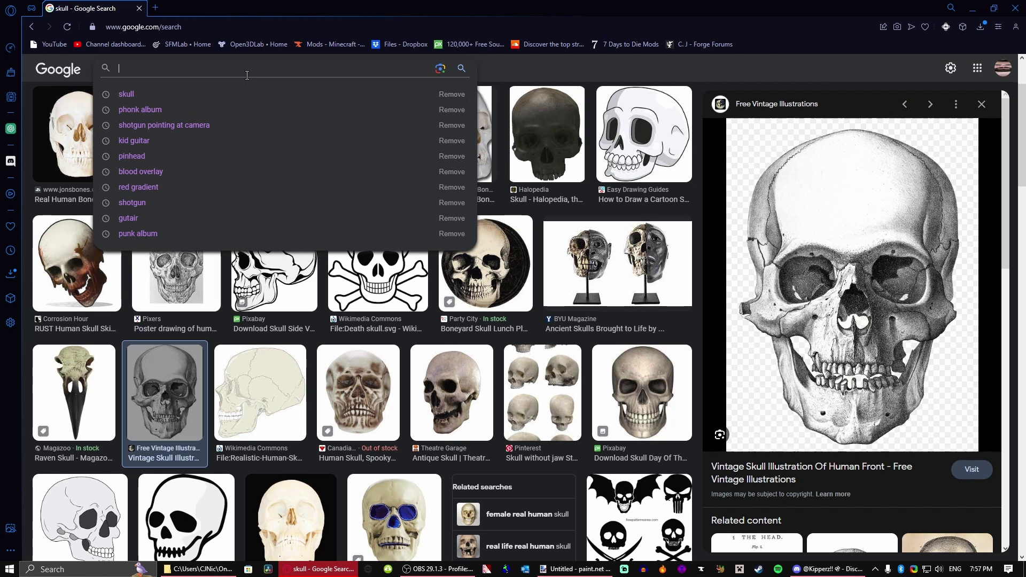
type("skelenten hand")
key("Return")
scroll(684, 363, "down", 2)
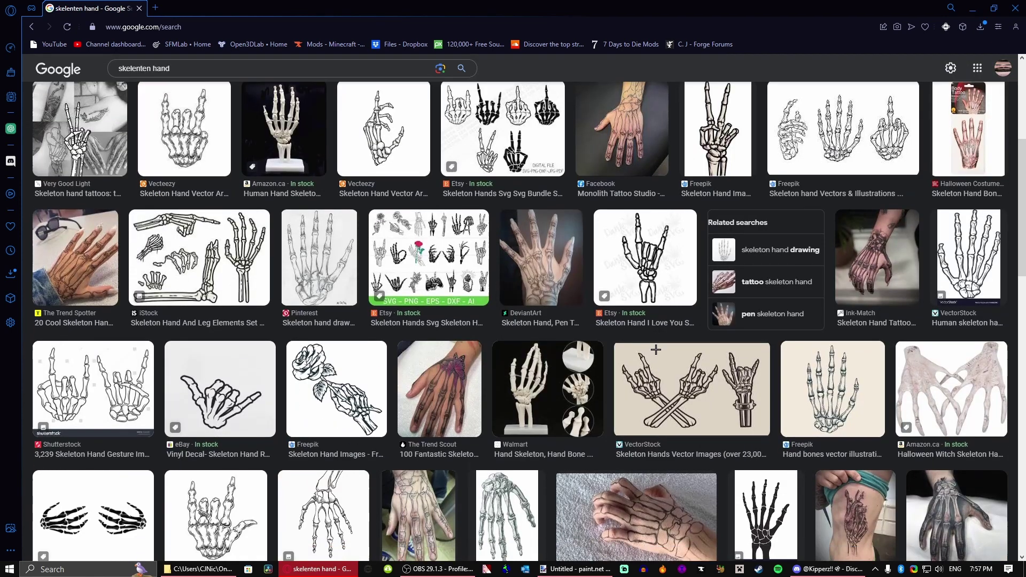
scroll(685, 363, "up", 6)
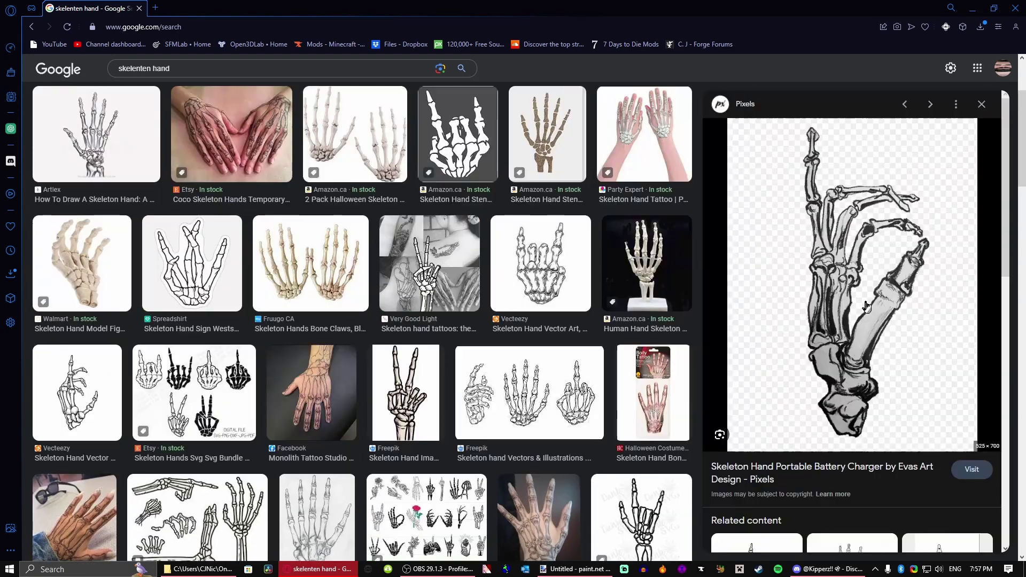
- Save the transparent black-and-white skeleton hand picture from the Pixels image result to the computer
right_click(862, 296)
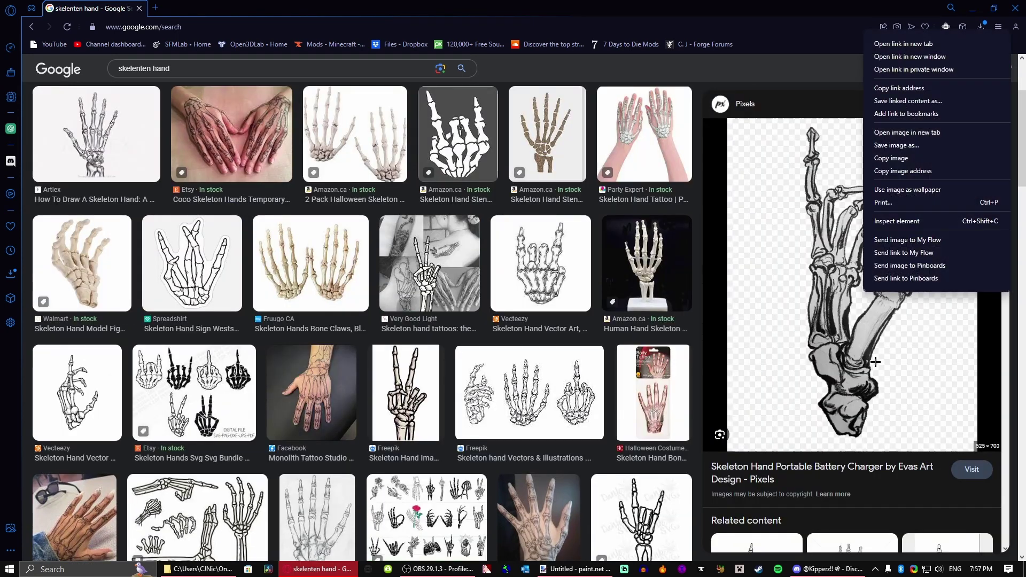
left_click(912, 147)
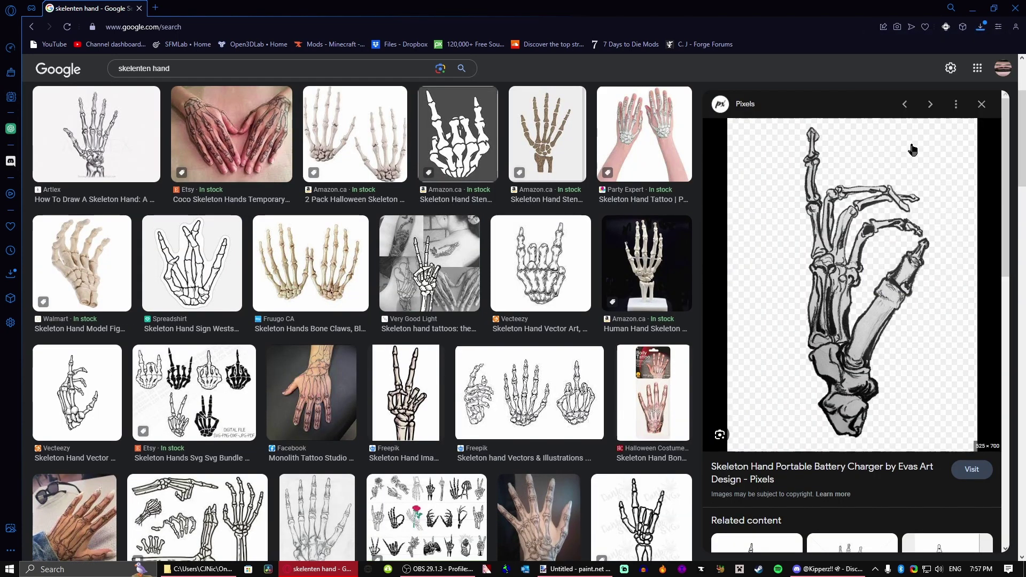
key("Return")
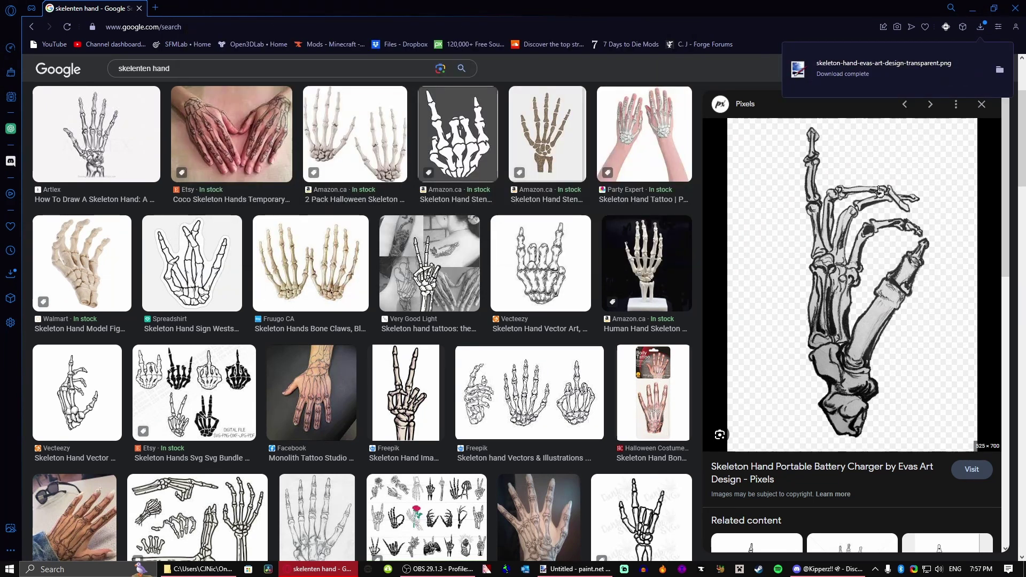
- Switch to paint.net and fill the blank 1000 × 1000 canvas with black using the Paint Bucket
scroll(544, 474, "up", 3)
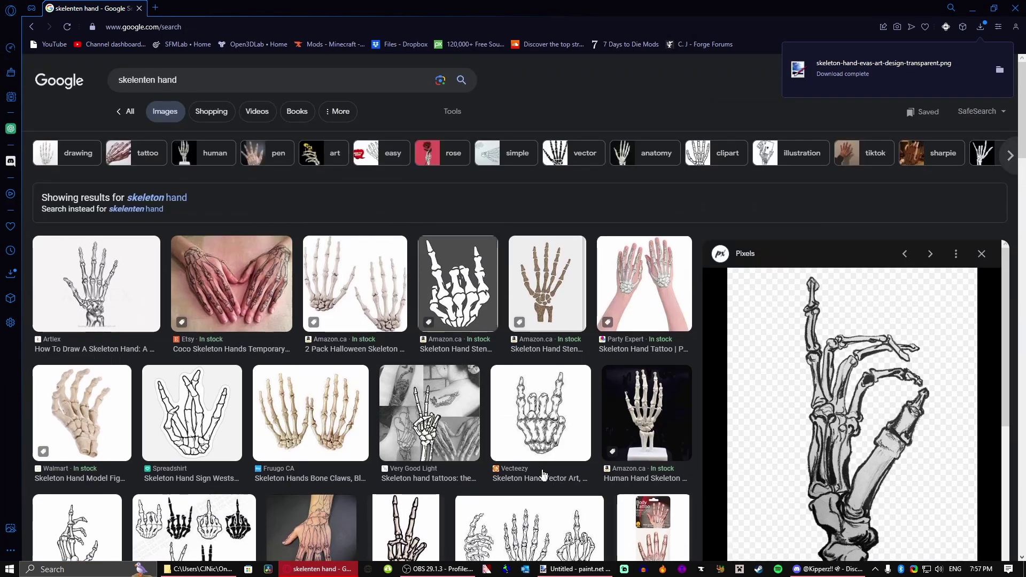
left_click(580, 570)
left_click(659, 215)
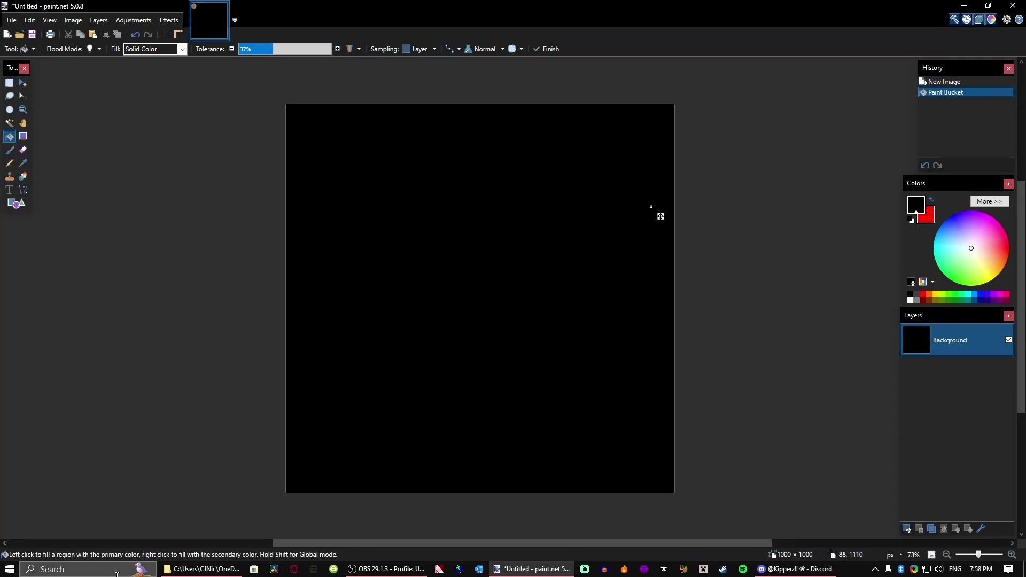
- Open the vintage front-view skull illustration from the Downloads folder as a separate paint.net image and copy all of it
left_click(202, 570)
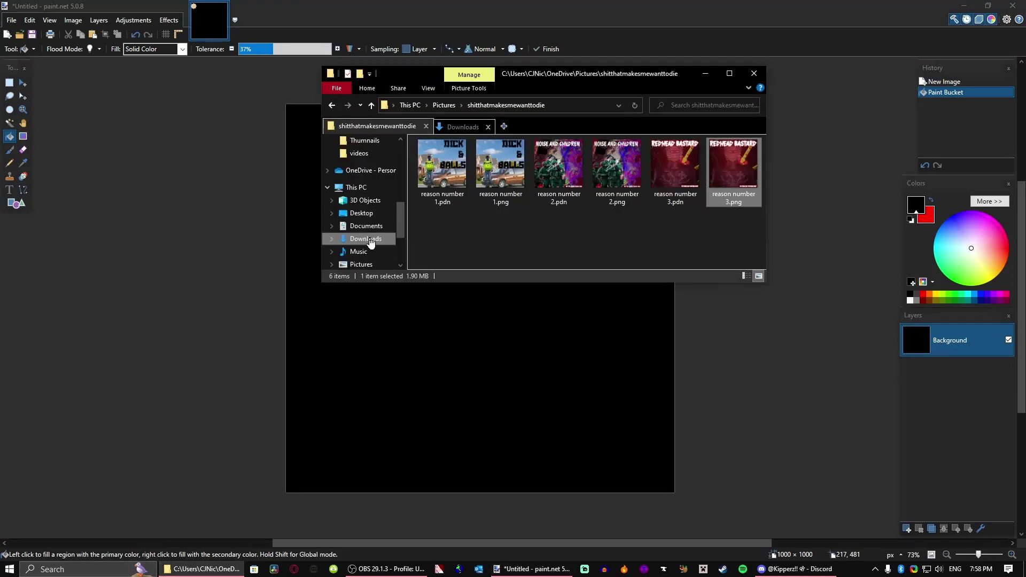
left_click(366, 238)
left_click_drag(480, 177, 510, 398)
left_click(535, 300)
key("ctrl+a")
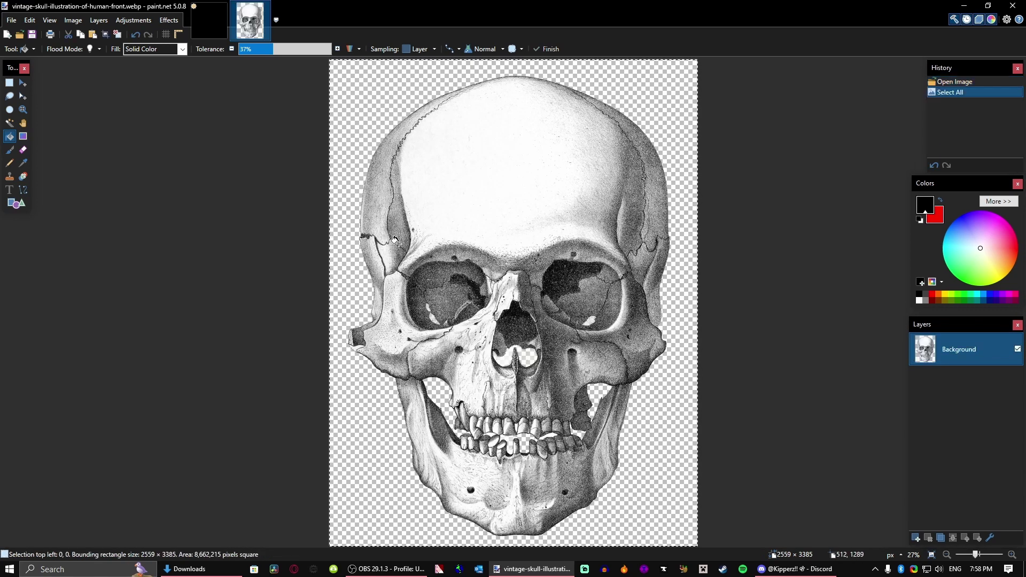
key("ctrl+c")
- Add a new layer to the black cover image and paste the copied skull onto it at its original size
left_click(219, 27)
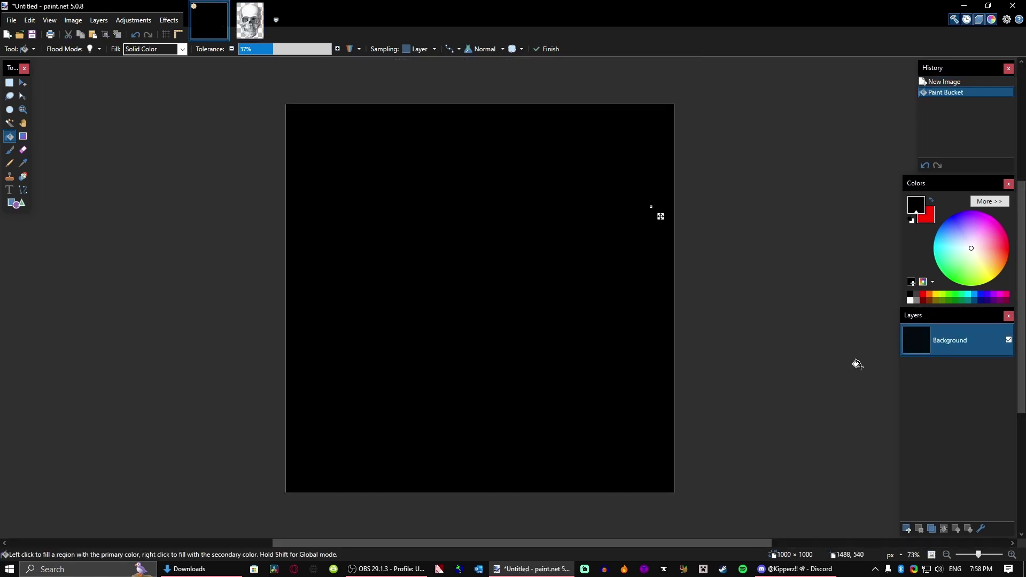
left_click(907, 528)
key("ctrl+v")
left_click(529, 388)
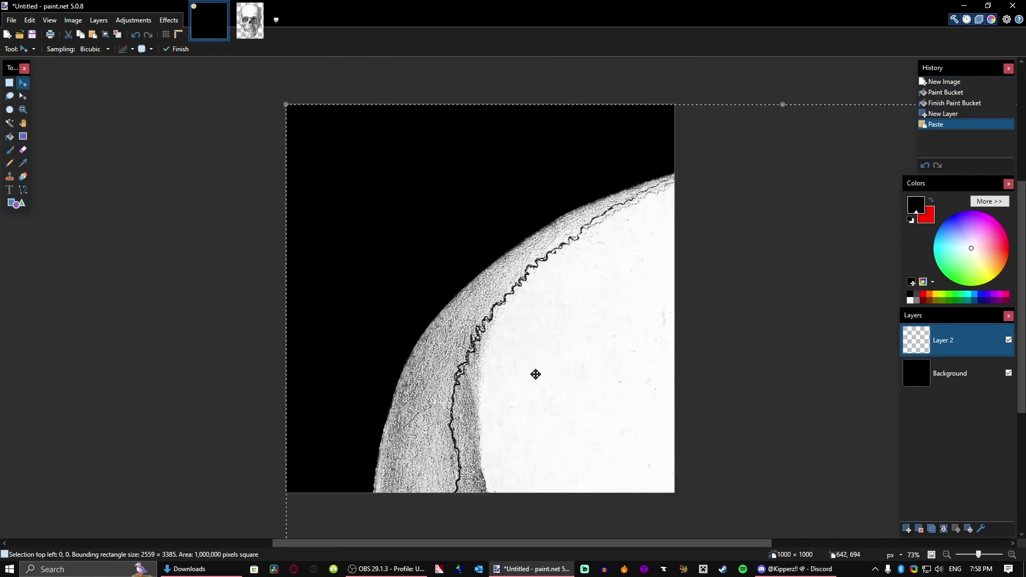
scroll(555, 371, "down", 5)
scroll(556, 373, "down", 4)
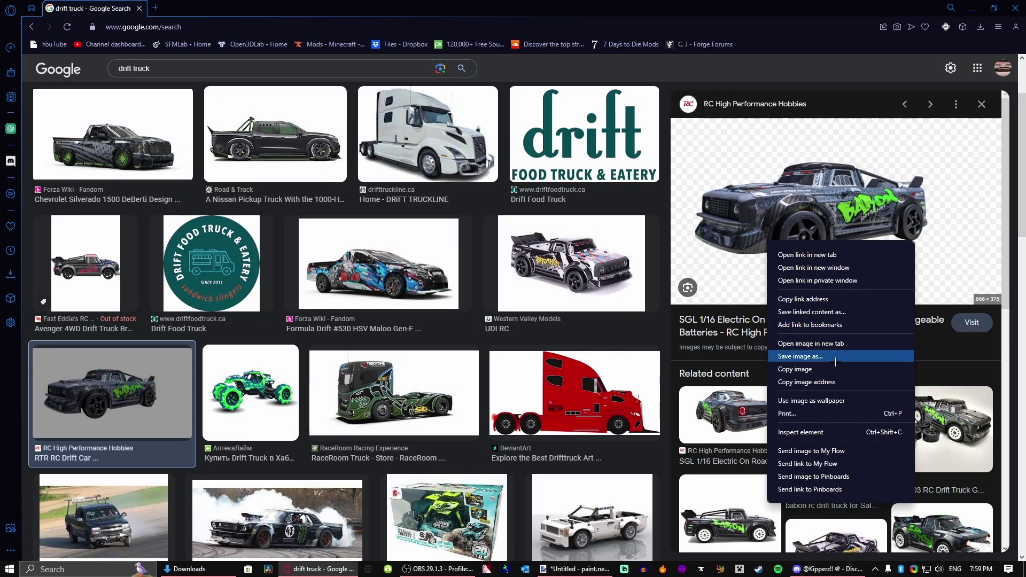
- Save the RC drift truck picture from the Google image results as "SG-1603-7.png" in Downloads
left_click(836, 361)
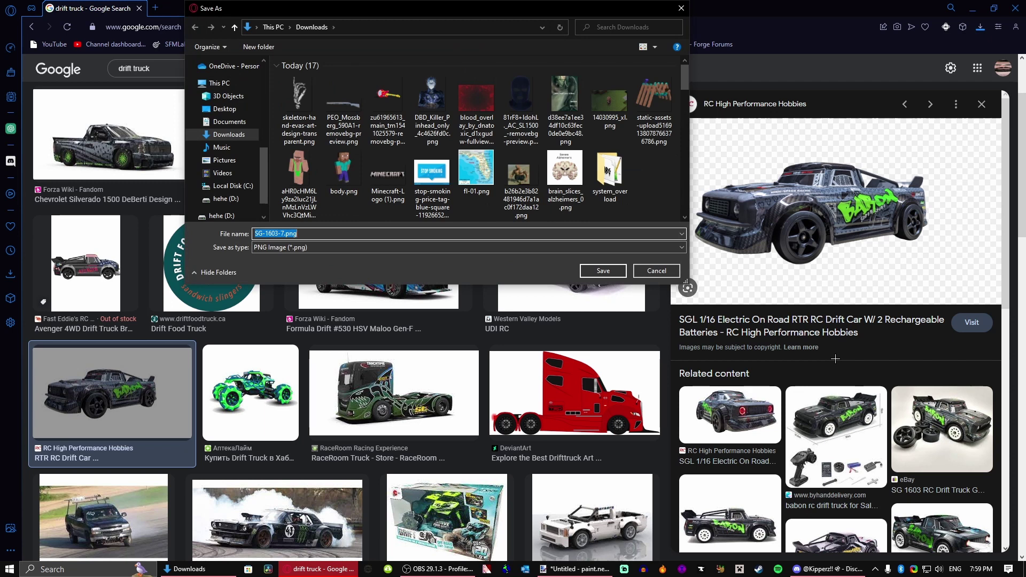
key("Return")
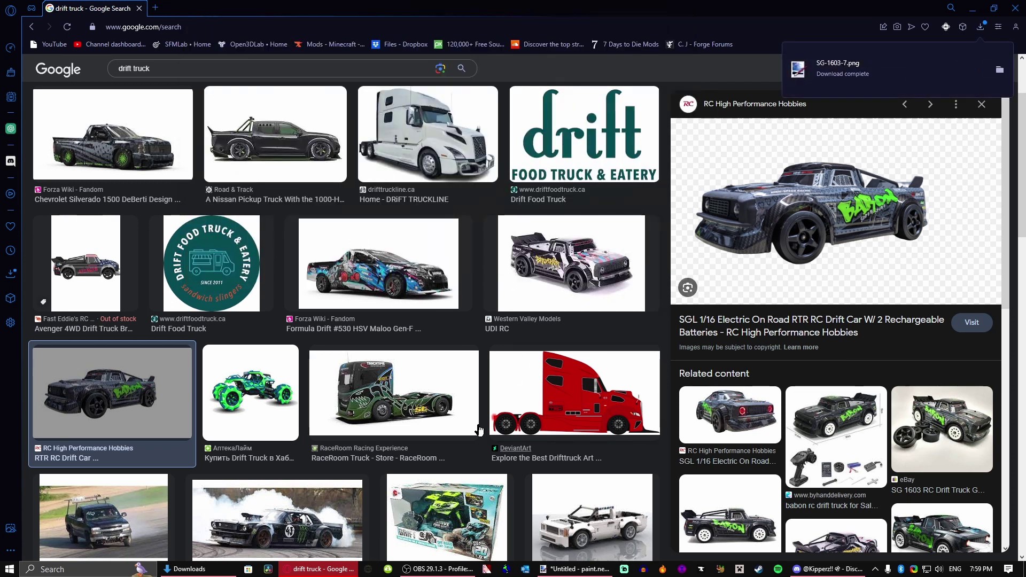
- Search Google Images for "smoke" and save the Freepik picture of white smoke on black to the computer
left_click(178, 63)
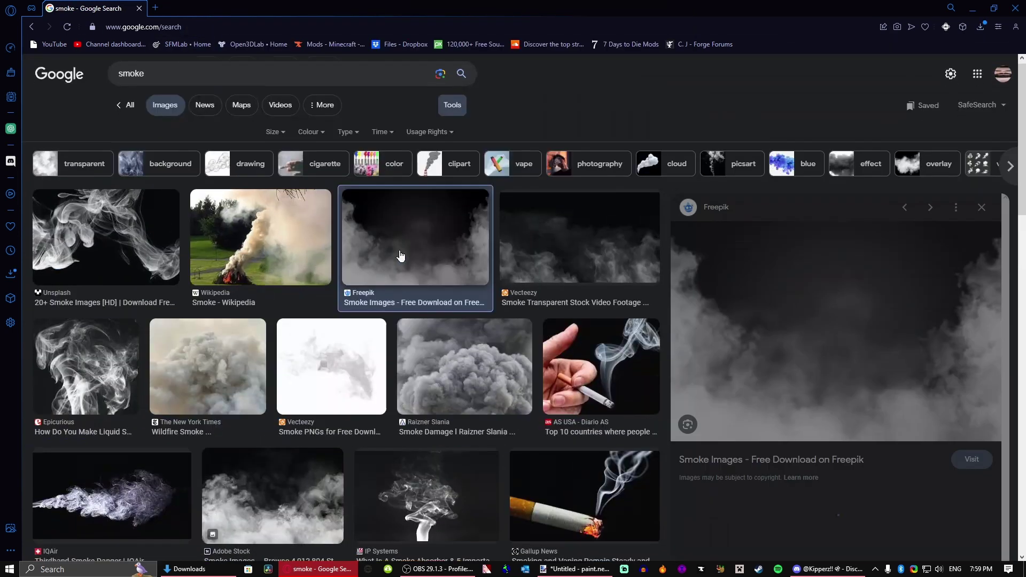
scroll(784, 267, "down", 2)
right_click(785, 227)
left_click(784, 218)
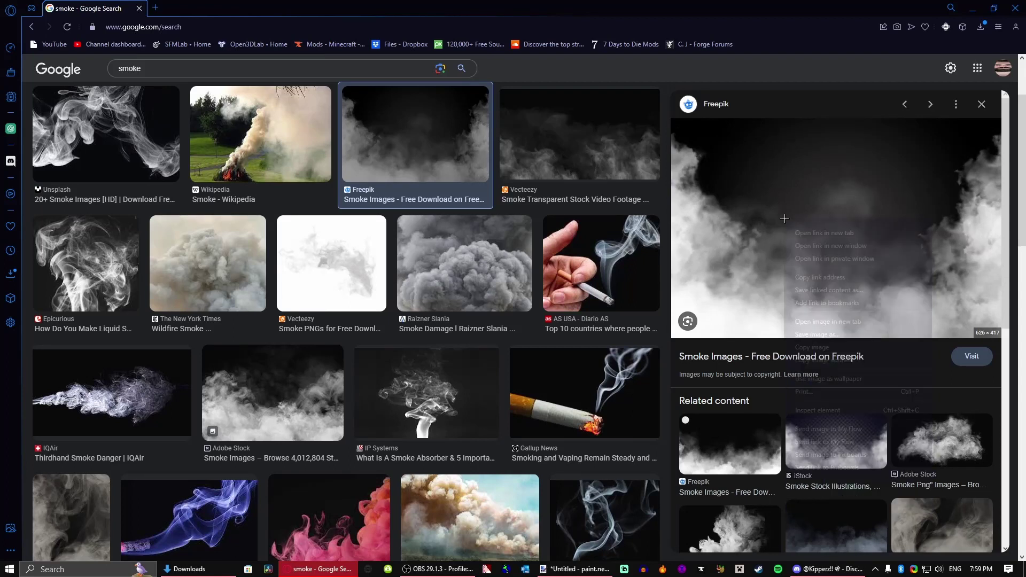
left_click(816, 335)
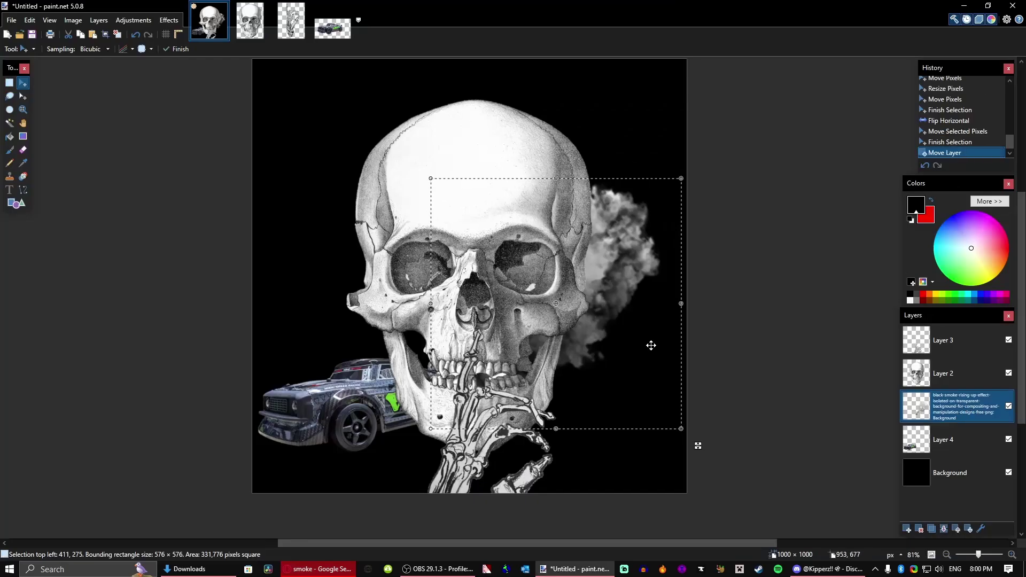
- Nudge the smoke cloud slightly downward behind the skull in the cover and select the whole canvas
mouse_move(651, 344)
left_mouse_down()
mouse_move(617, 321)
mouse_move(652, 353)
left_mouse_up()
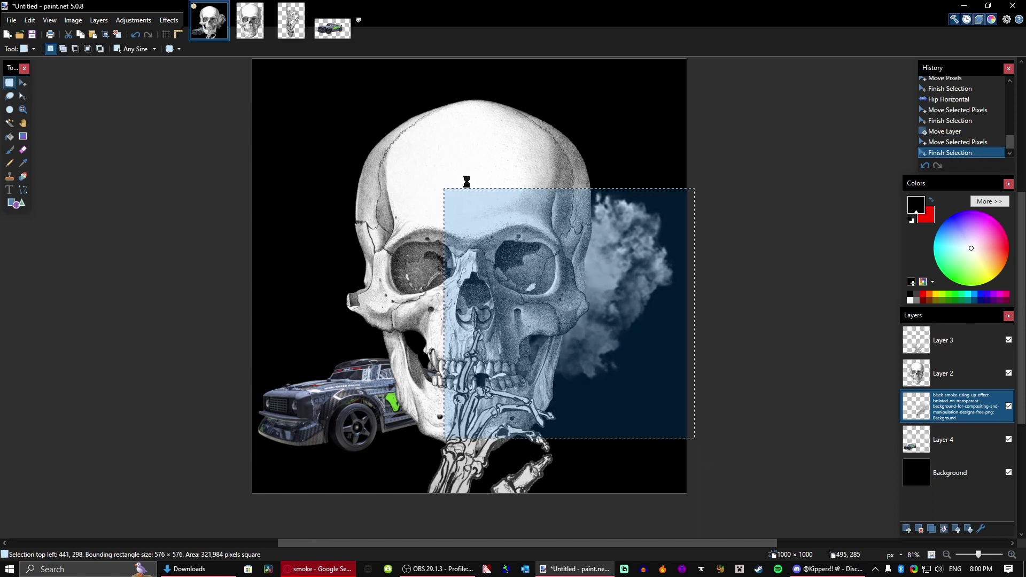
key("ctrl+a")
- Close the smoke image search tab in Opera and return to the cover in paint.net
left_click(293, 570)
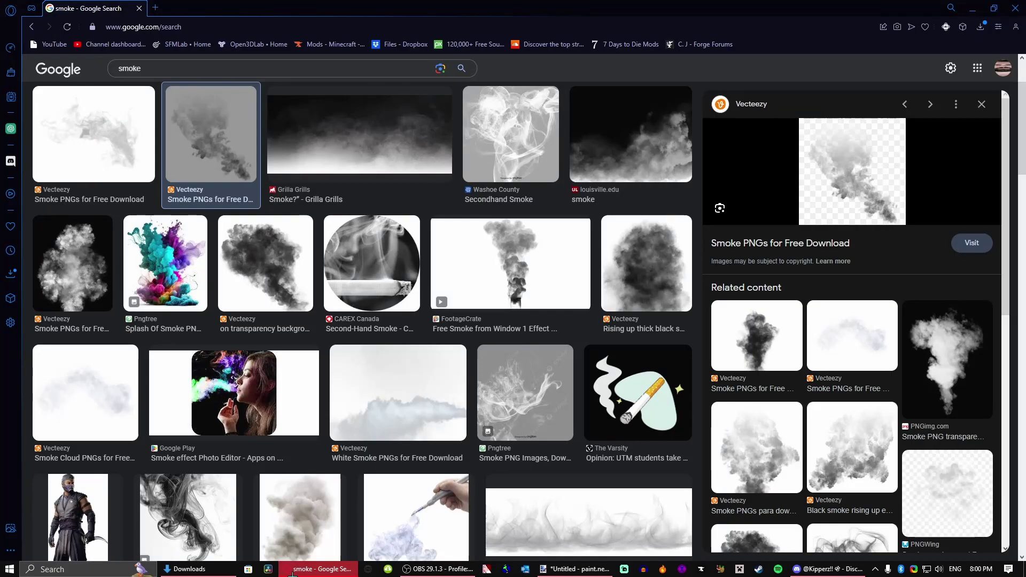
middle_click(56, 3)
left_click(317, 570)
- Open the realistic fog background picture from Downloads as a separate paint.net image and copy all of it
left_click(199, 570)
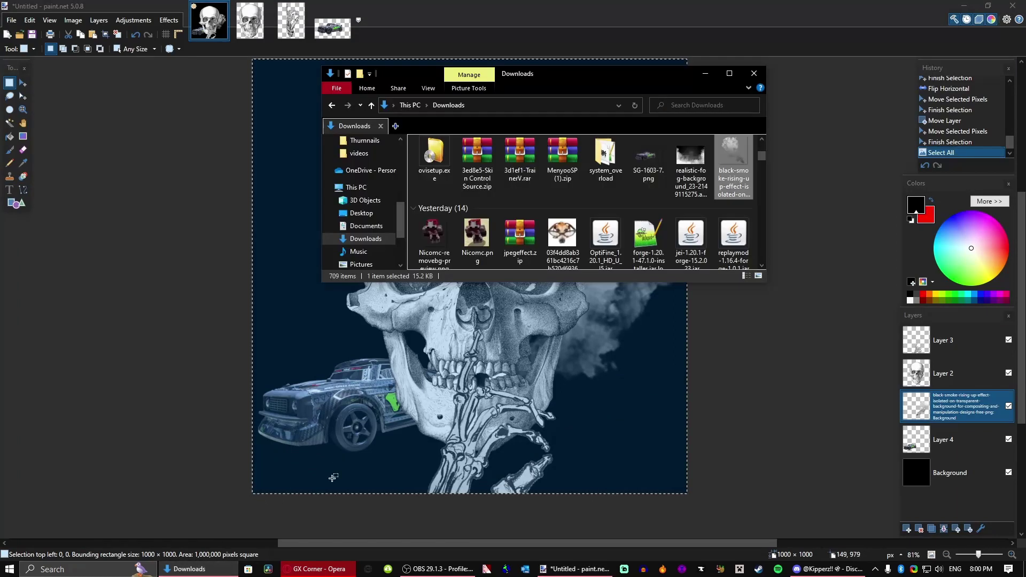
mouse_move(692, 161)
left_mouse_down()
mouse_move(689, 176)
mouse_move(513, 321)
left_mouse_up()
left_click(458, 291)
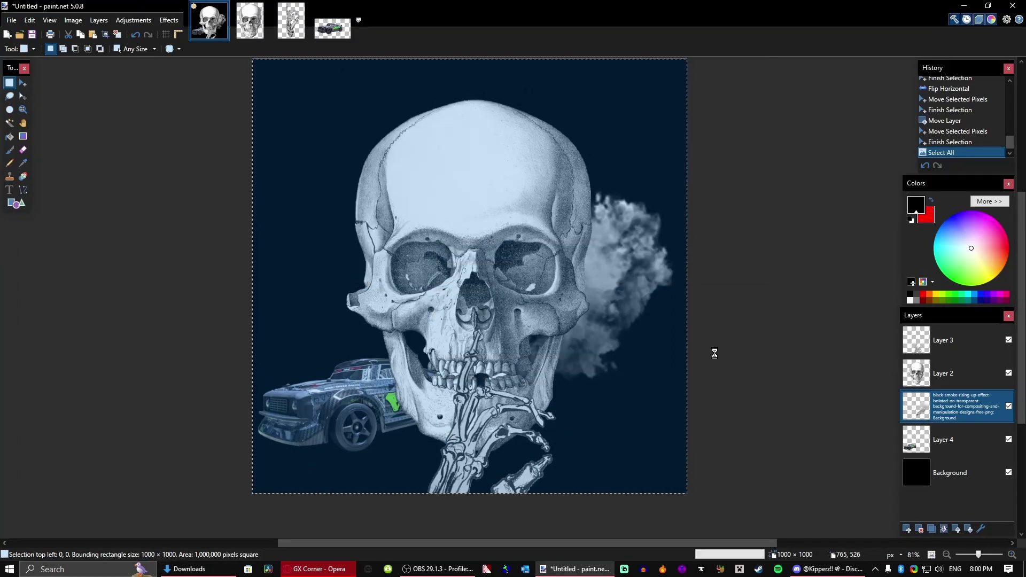
key("ctrl+a")
- Add a new layer to the skull cover, move it to the top of the stack, and paste the fog picture onto it
left_click(208, 20)
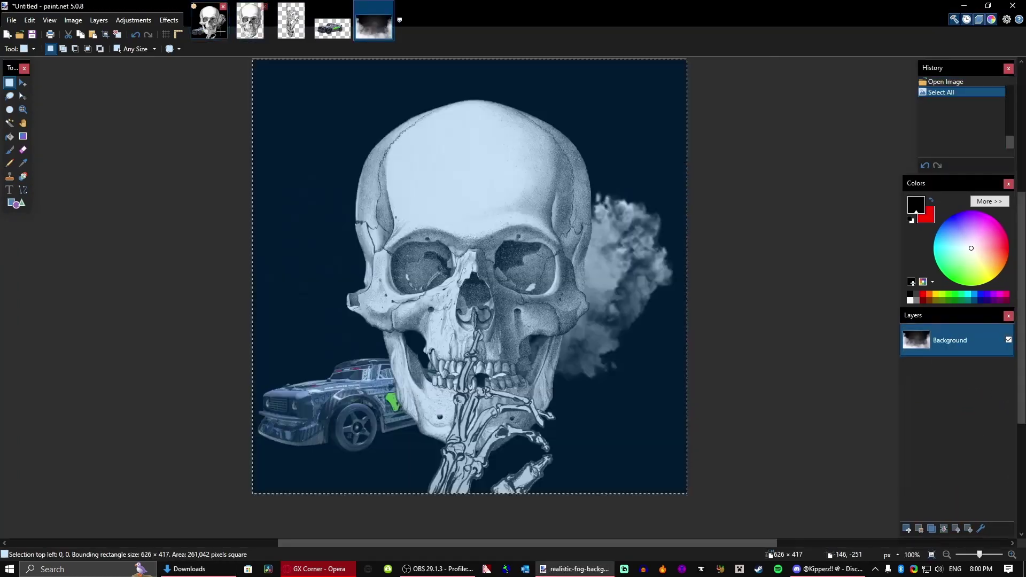
left_click(907, 529)
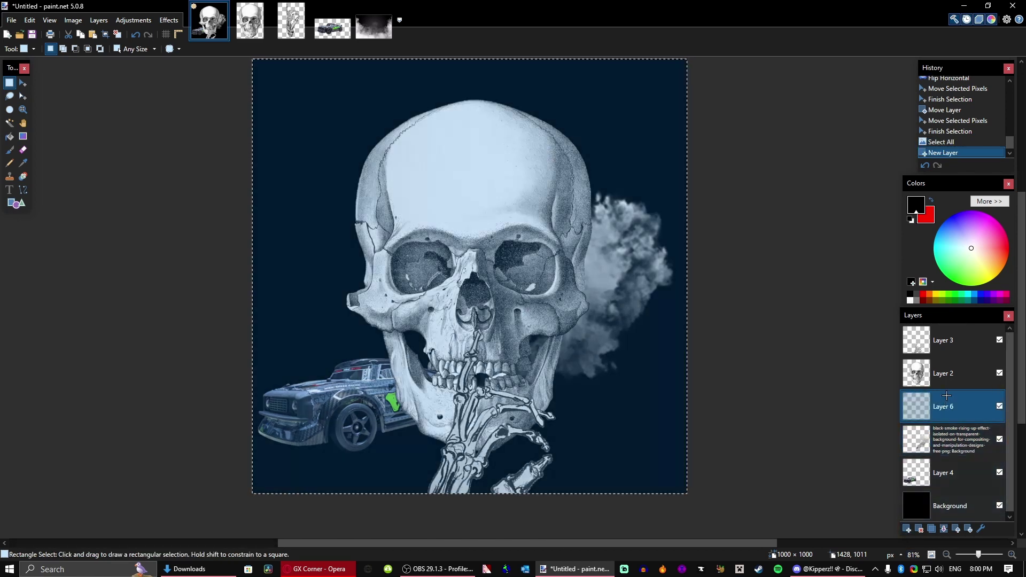
left_click_drag(941, 407, 926, 328)
key("ctrl+v")
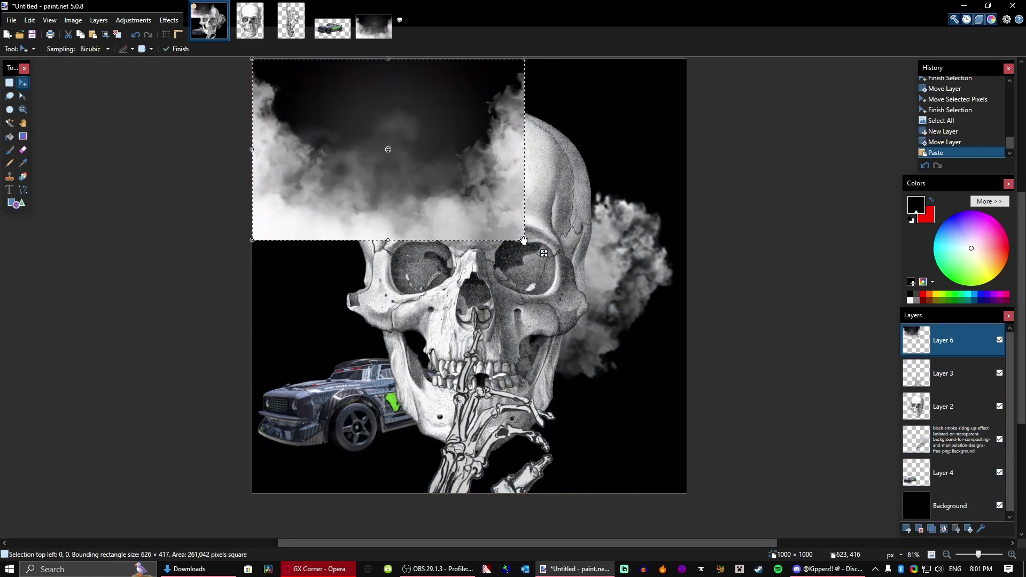
- Enlarge the fog to about 1023 × 867 px over the lower part of the cover and set its layer's blend mode to Lighten
left_click_drag(524, 241, 685, 492)
key("ctrl+z")
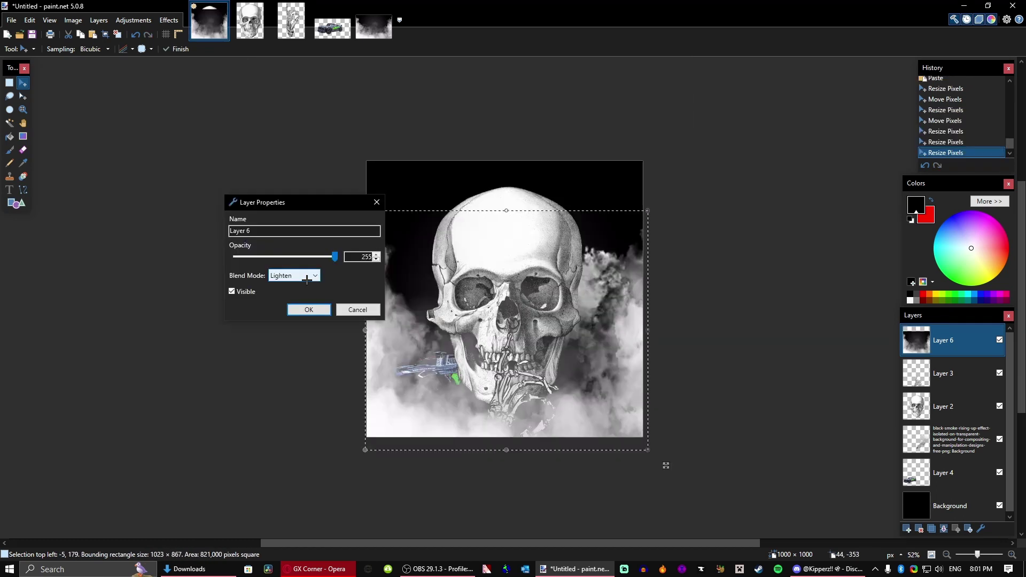
scroll(307, 281, "down", 3)
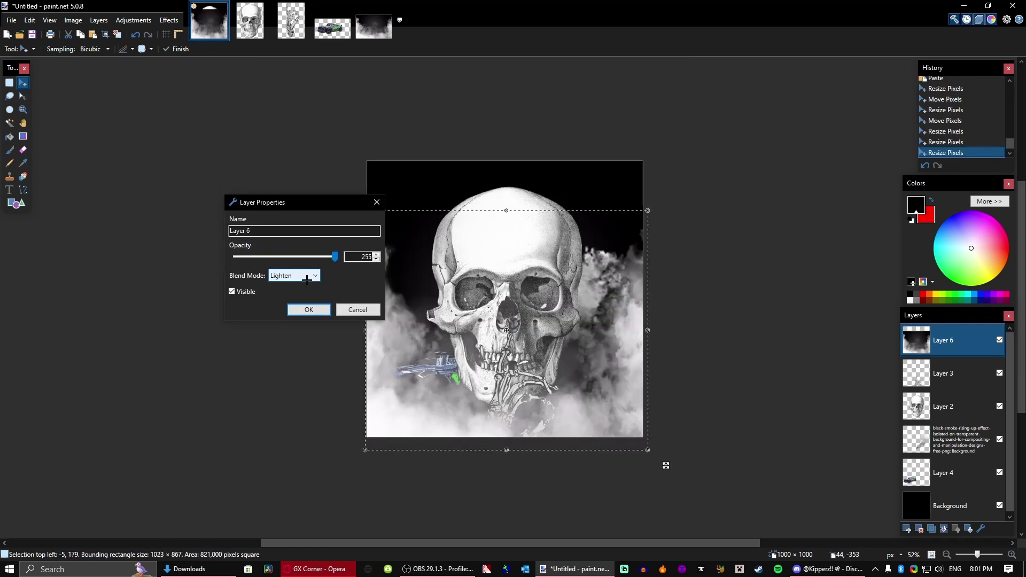
left_click(308, 310)
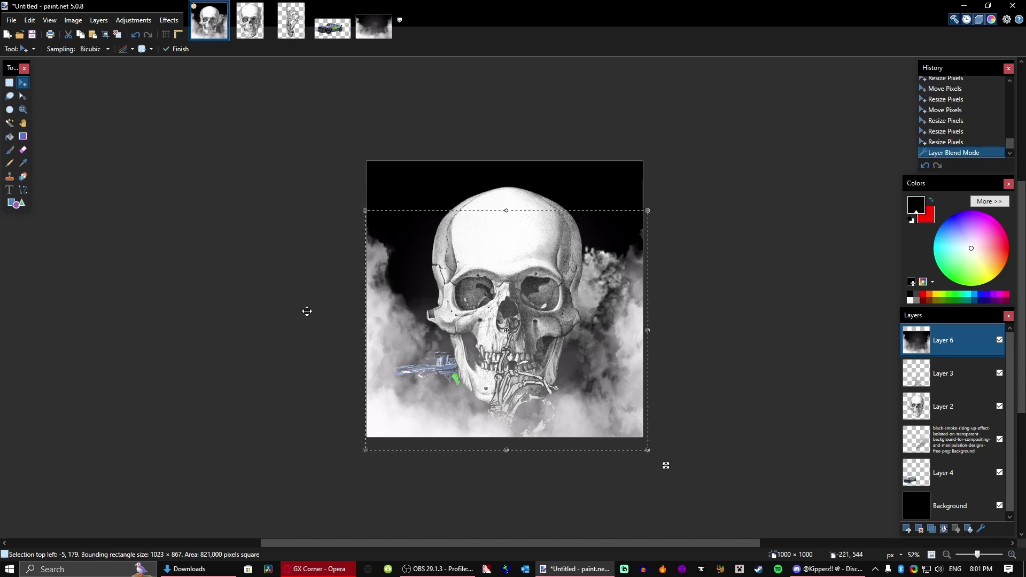
- Draw a vertical gradient from dark violet (340070) to purple across the whole canvas on empty Layer 7
key("s")
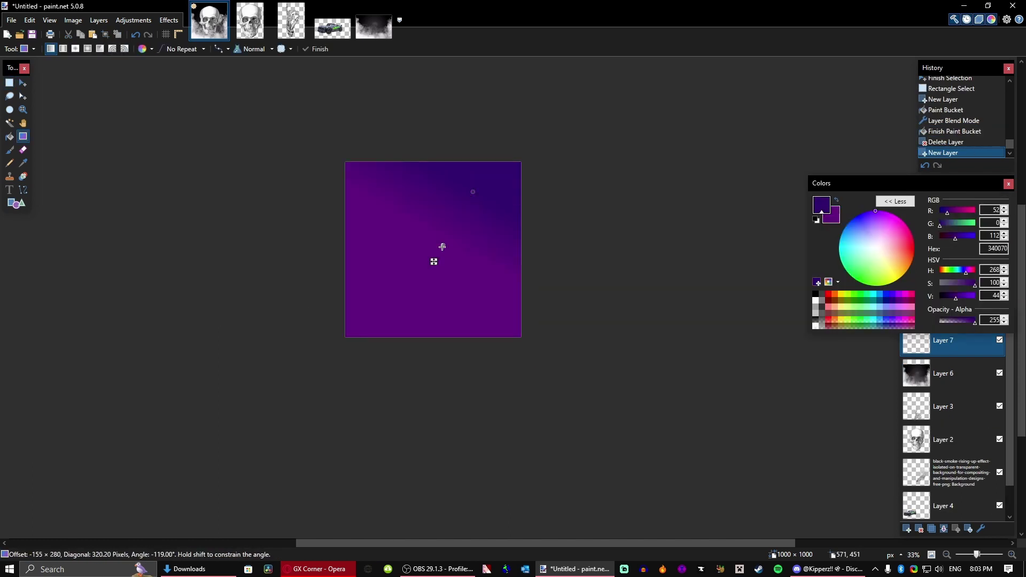
mouse_move(432, 145)
left_mouse_down()
mouse_move(422, 179)
mouse_move(431, 335)
left_mouse_up()
key("ctrl+z")
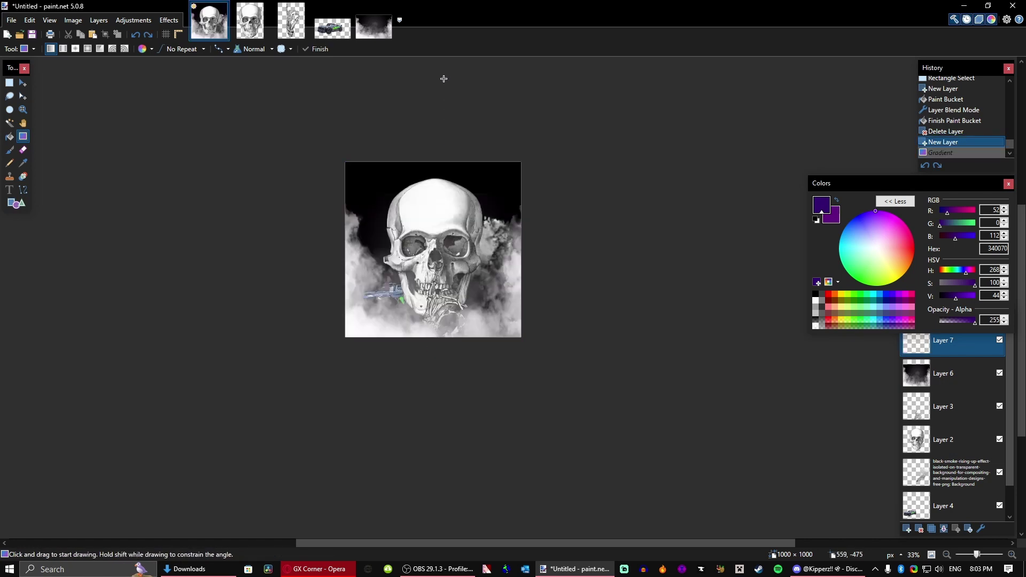
mouse_move(443, 78)
left_mouse_down()
mouse_move(438, 373)
mouse_move(456, 452)
mouse_move(443, 380)
left_mouse_up()
left_click(973, 529)
left_click(970, 529)
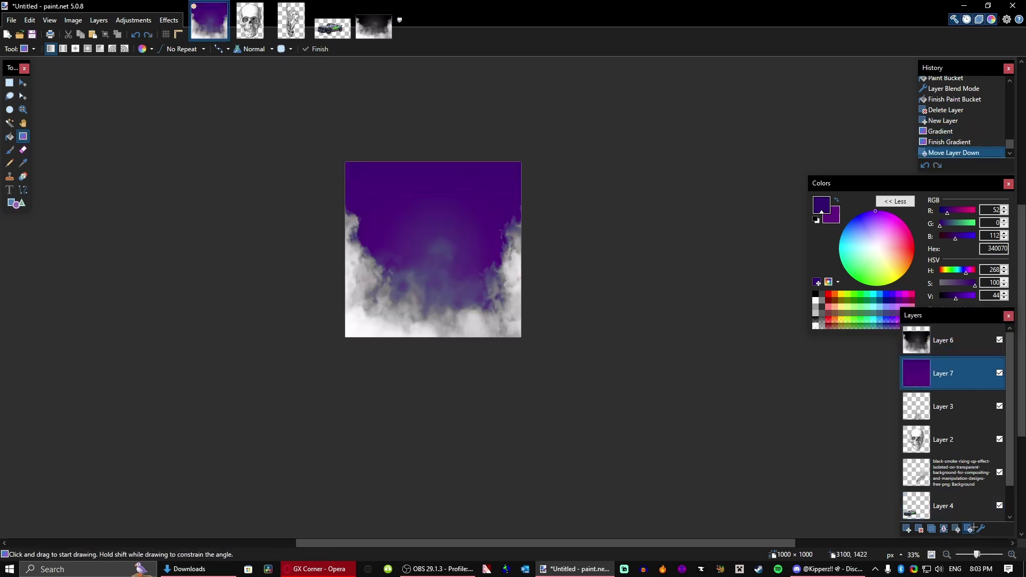
left_click_drag(952, 369, 950, 340)
- Compare blend modes such as Color Burn for the purple gradient layer and apply Multiply
left_click(982, 529)
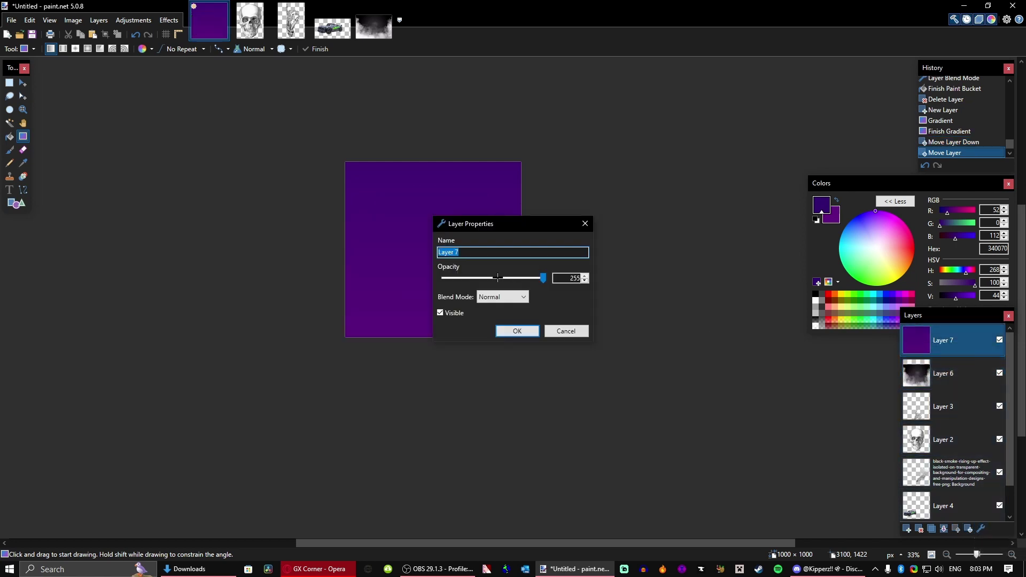
scroll(503, 300, "down", 1)
left_click_drag(491, 231, 260, 165)
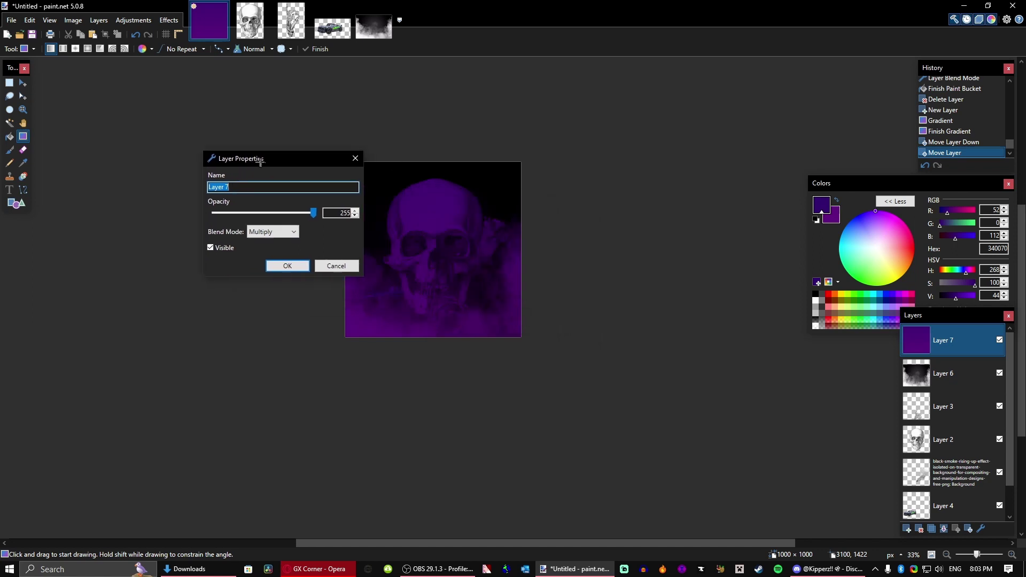
scroll(265, 229, "down", 1)
scroll(264, 229, "down", 1)
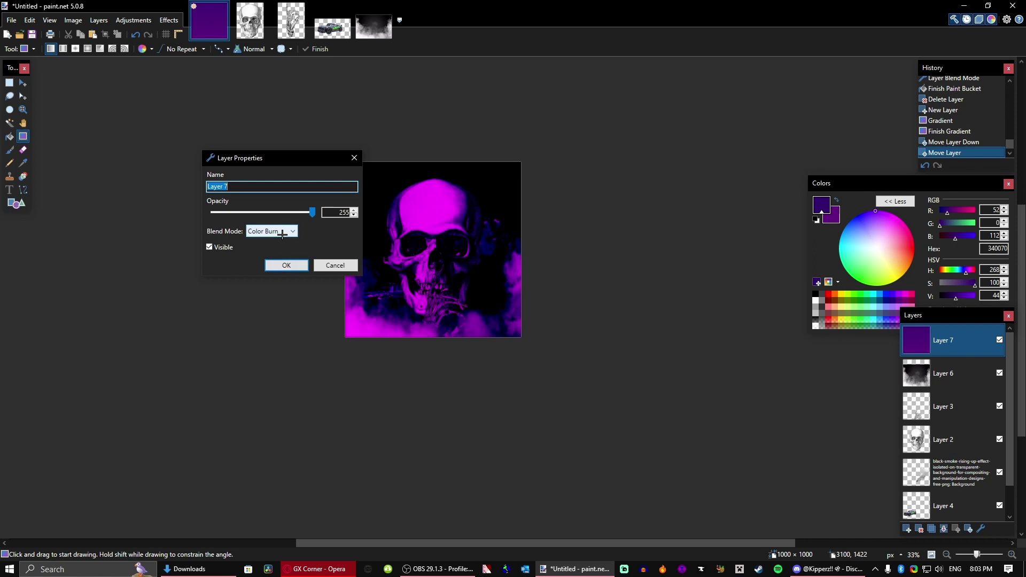
scroll(282, 236, "up", 2)
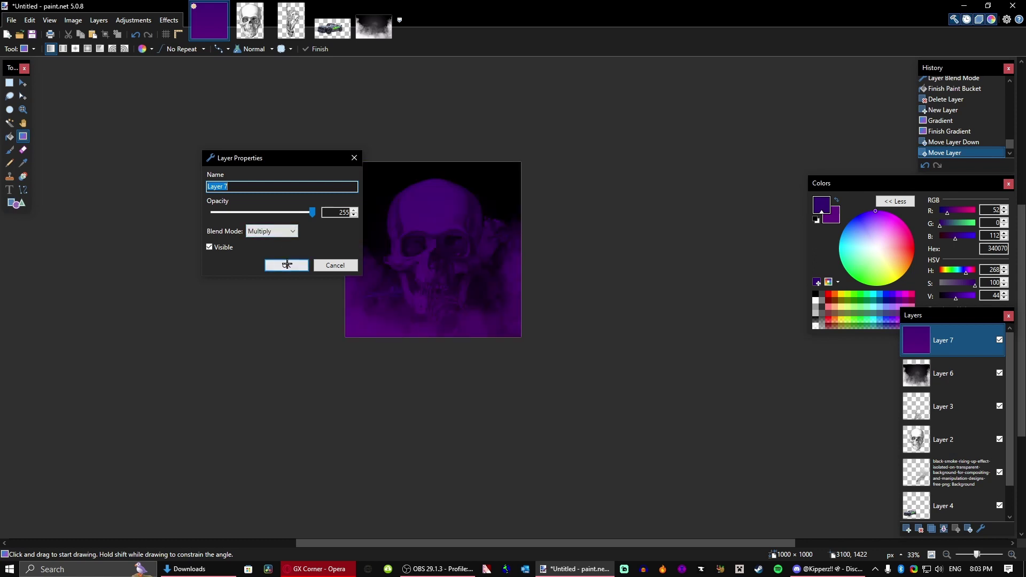
left_click(287, 264)
- Draw a vertical violet-to-purple gradient about 400 px long down the middle of the skull layer, Layer 2
left_click(946, 442)
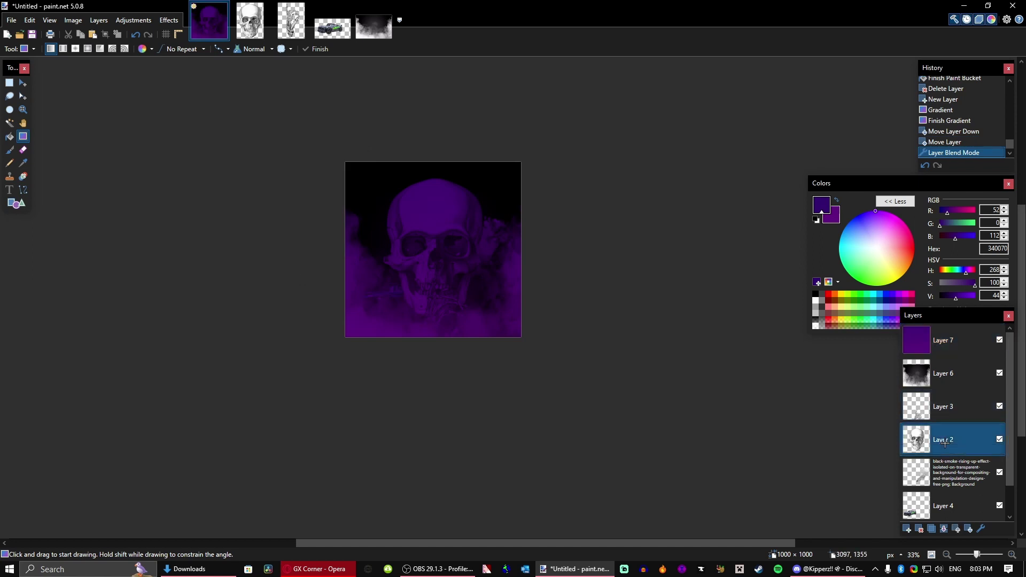
scroll(499, 287, "up", 3)
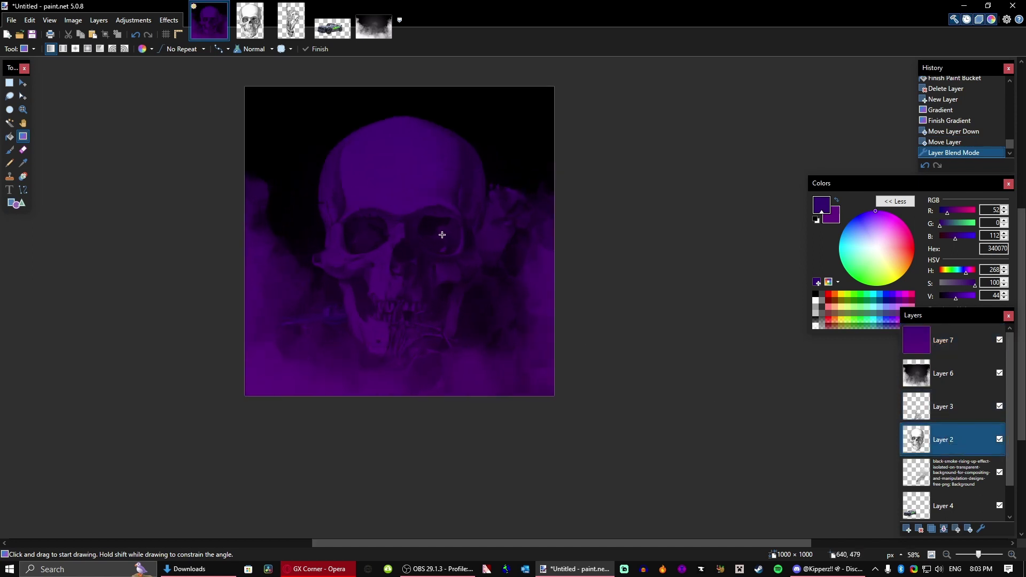
left_click_drag(396, 167, 396, 291)
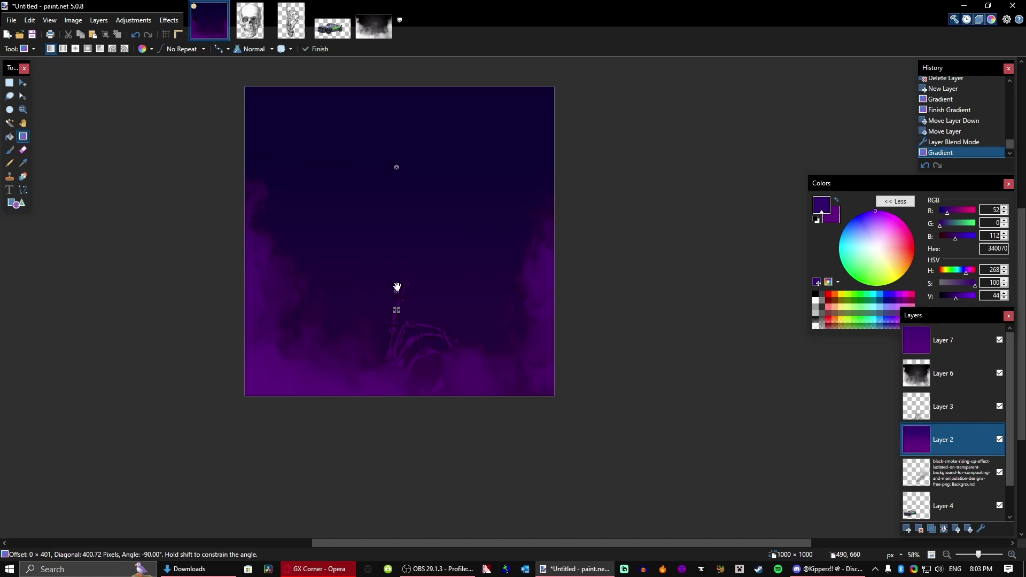
- Try blend modes such as Multiply and Reflect on the gradient-filled skull layer, Layer 2
left_click(981, 529)
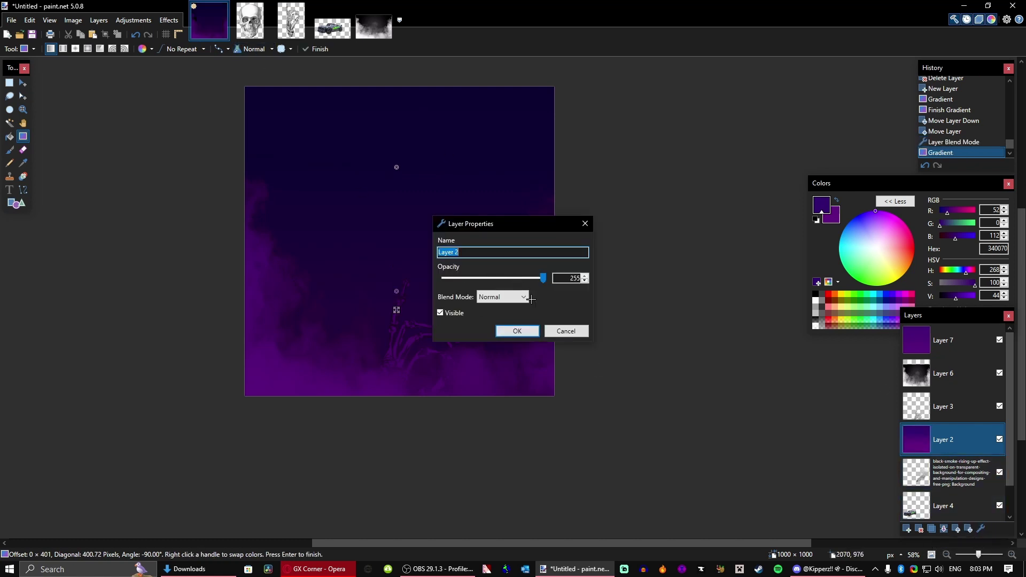
scroll(510, 299, "down", 2)
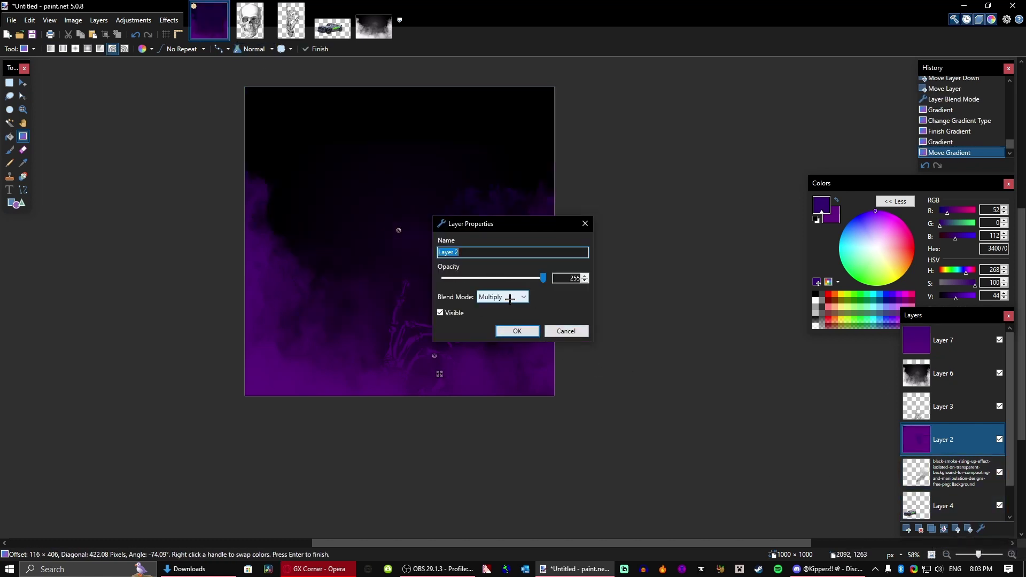
scroll(510, 300, "down", 2)
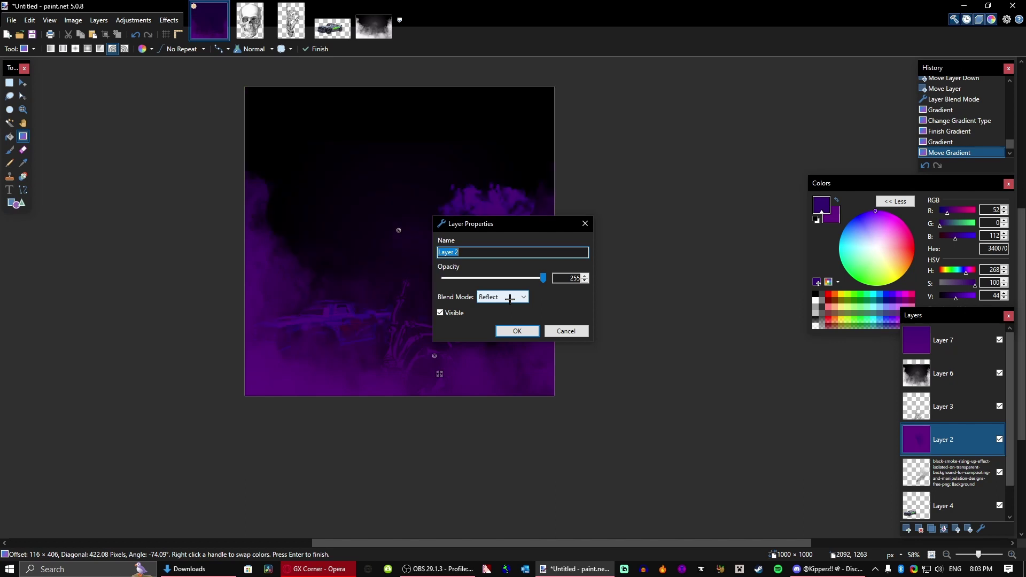
left_click(574, 332)
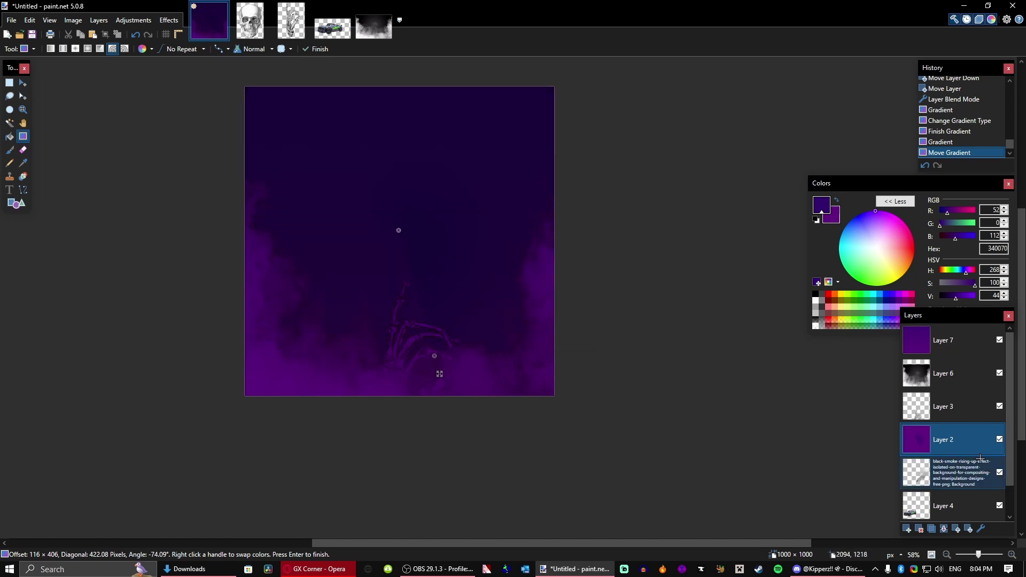
- Undo the gradient drawn over the skull layer
key("ctrl+z")
key("ctrl+z")
key("ctrl+z")
key("ctrl+z")
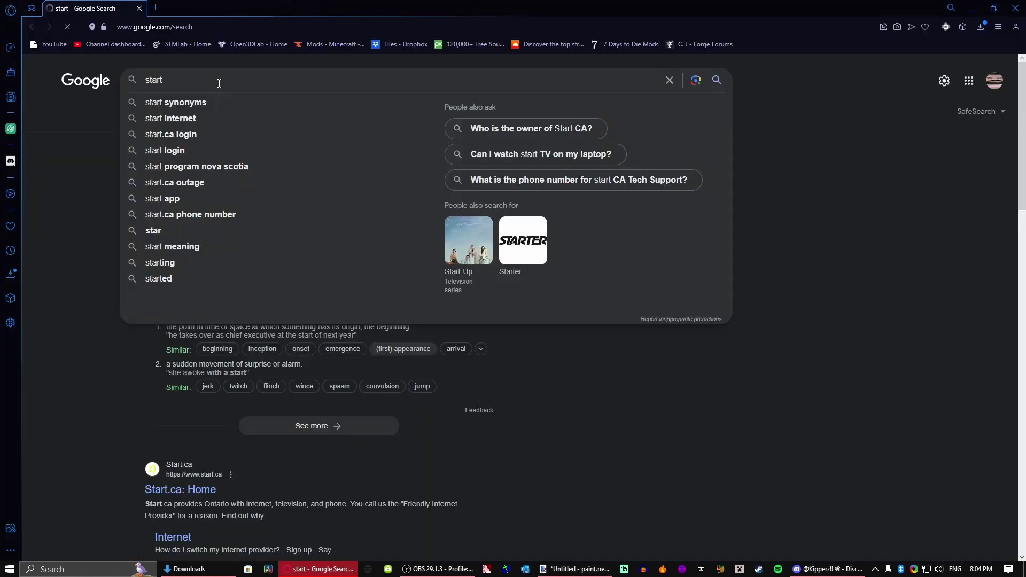
- Search Google Images for "star" in the browser
key("BackSpace")
key("Return")
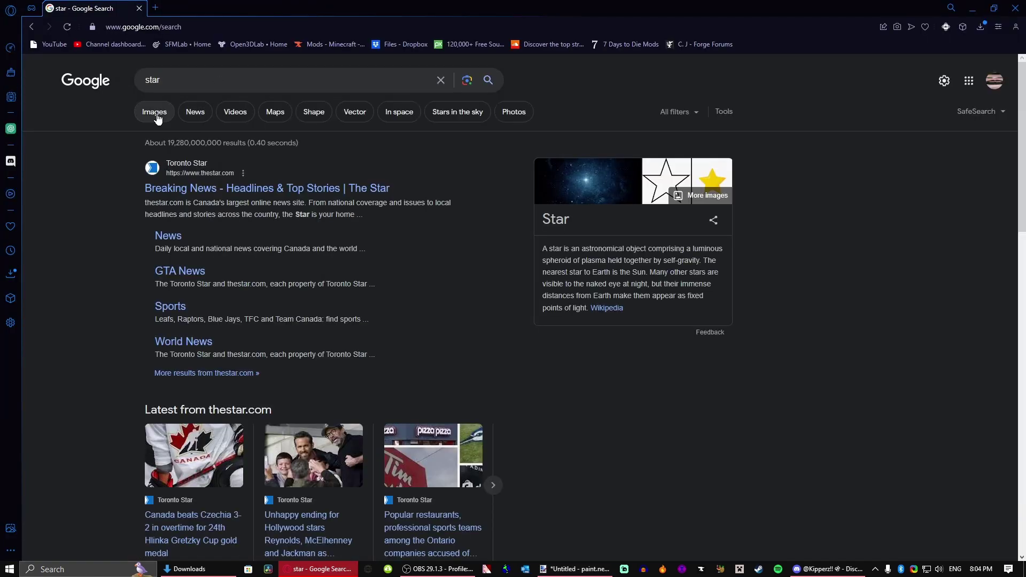
left_click(156, 111)
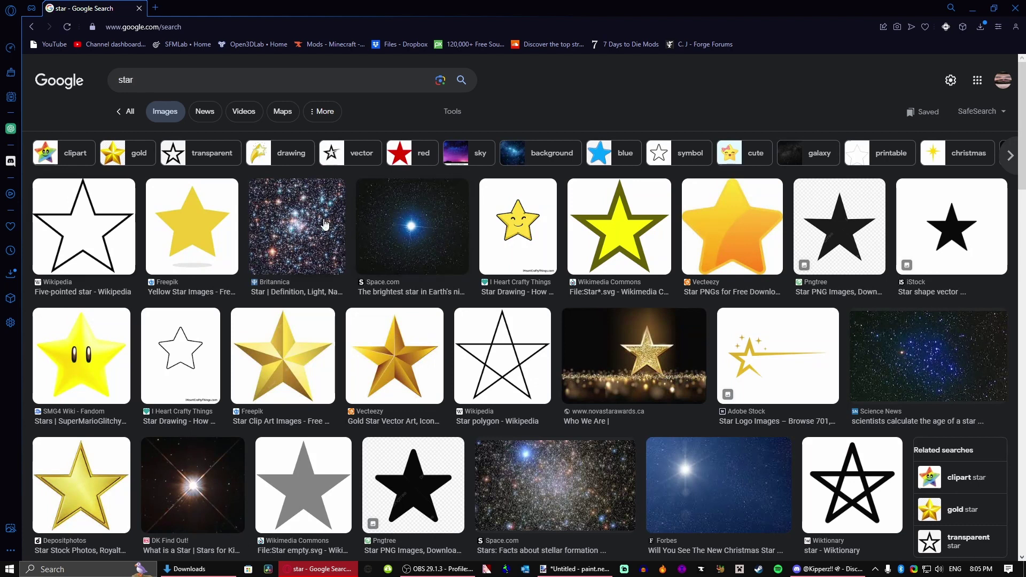
- Save the Science News starfield image to Downloads as 072221_LG-HT_star-age_feat-1030x580.jpg and close the article tab
left_click(316, 218)
scroll(668, 417, "down", 3)
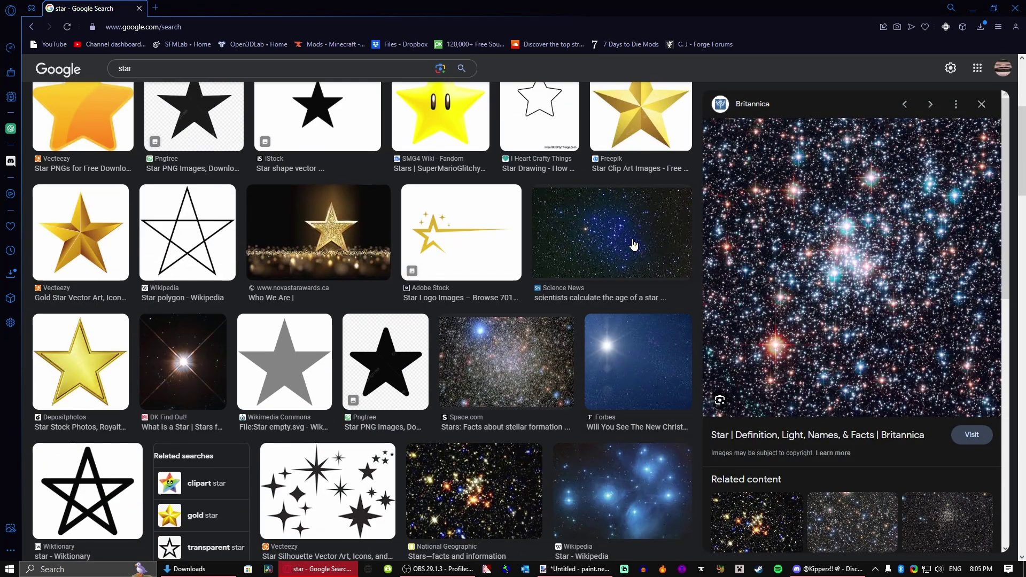
left_click(615, 235)
right_click(807, 183)
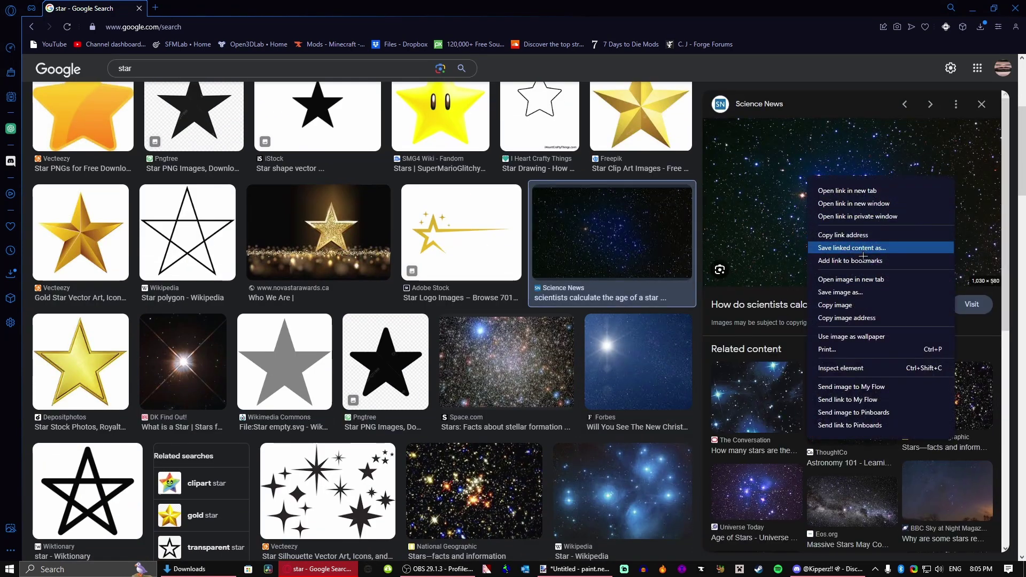
left_click(864, 291)
left_click(865, 292)
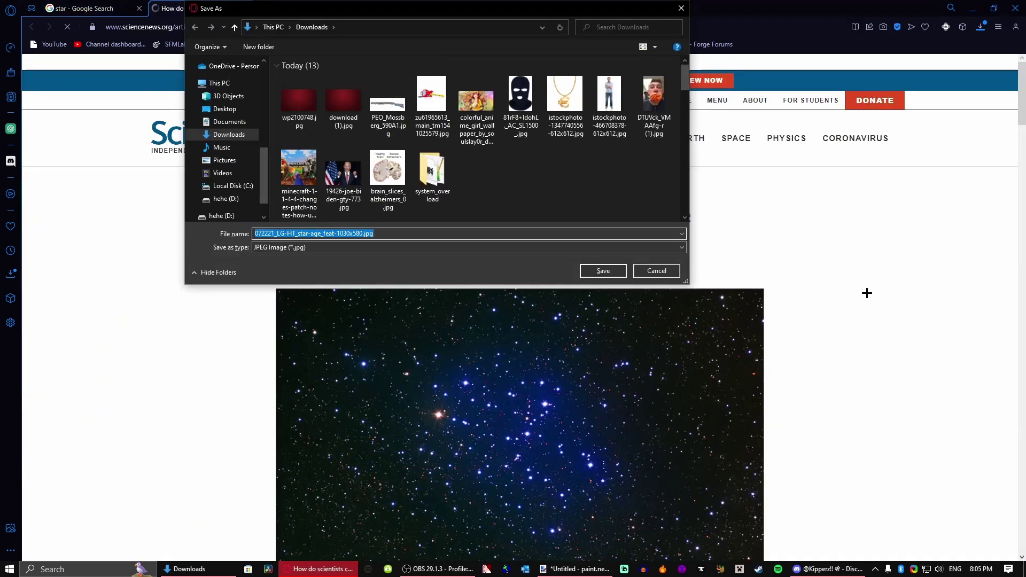
key("Return")
key("ctrl+w")
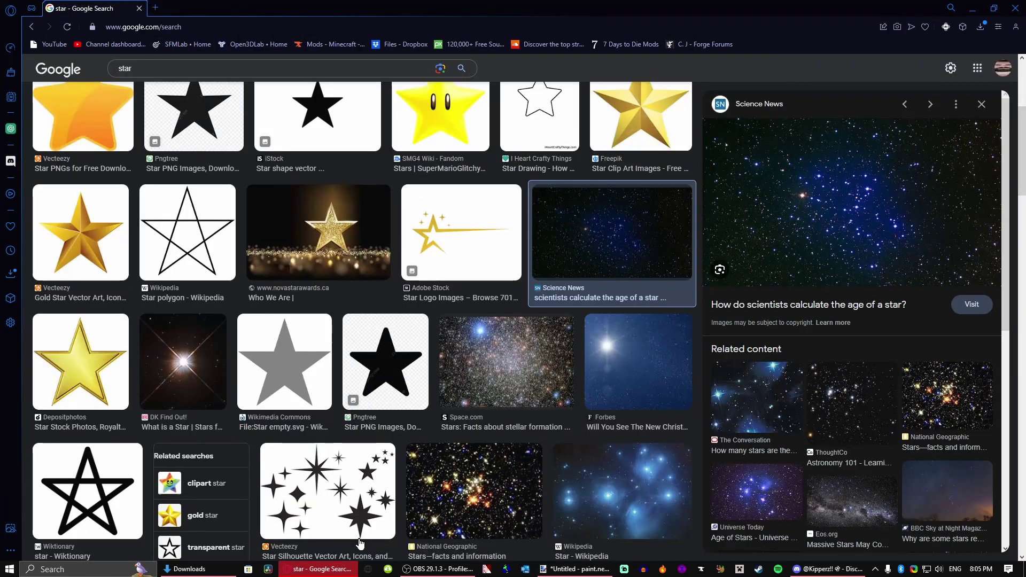
- Switch back to paint.net and bring in the starfield image from the Downloads folder
left_click(575, 569)
left_click(198, 569)
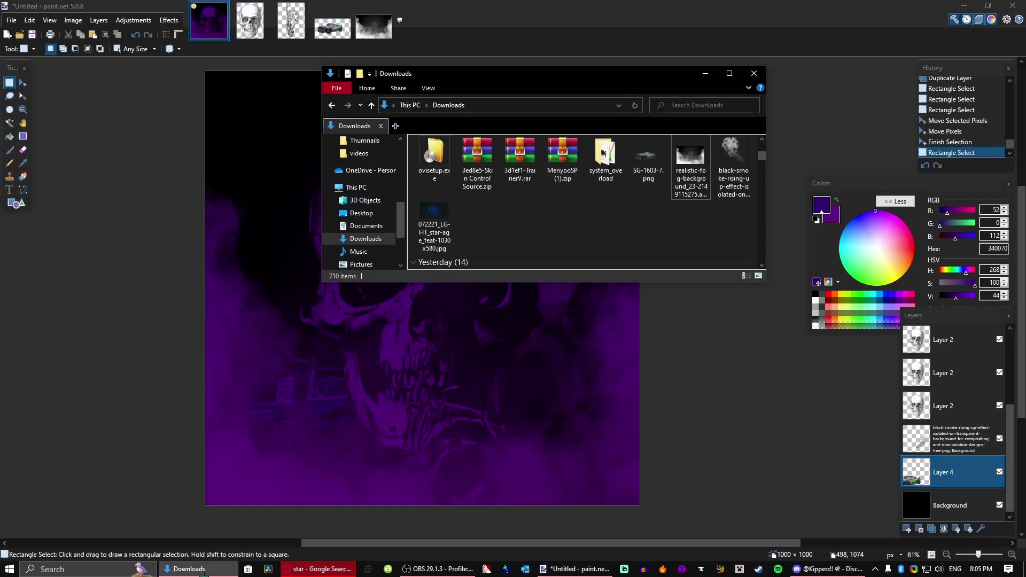
left_click_drag(434, 214, 463, 409)
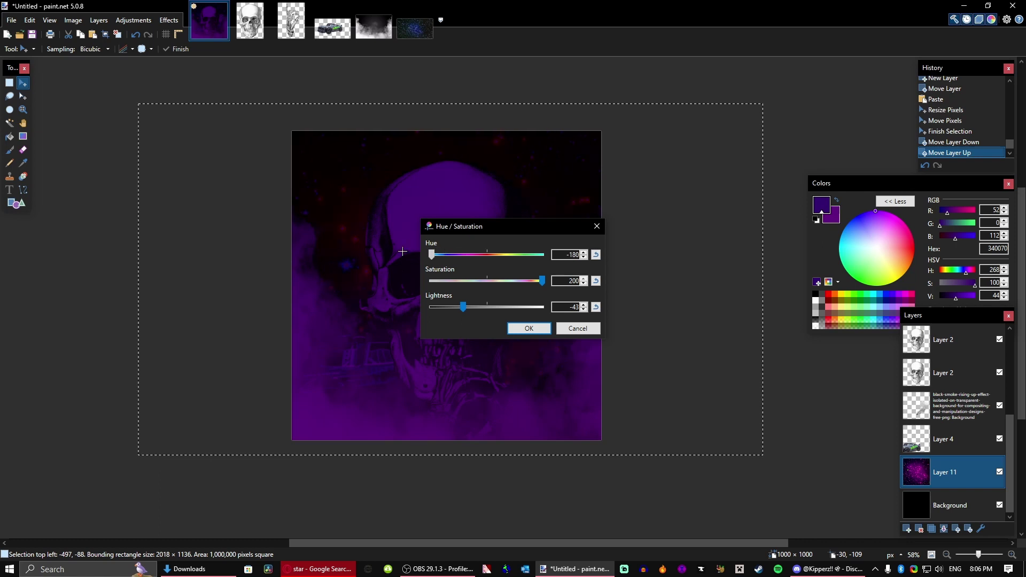
- Apply Hue / Saturation to the starfield layer, Layer 11, with hue -180, saturation 200 and lightness -43, and clear the selection
left_click(529, 327)
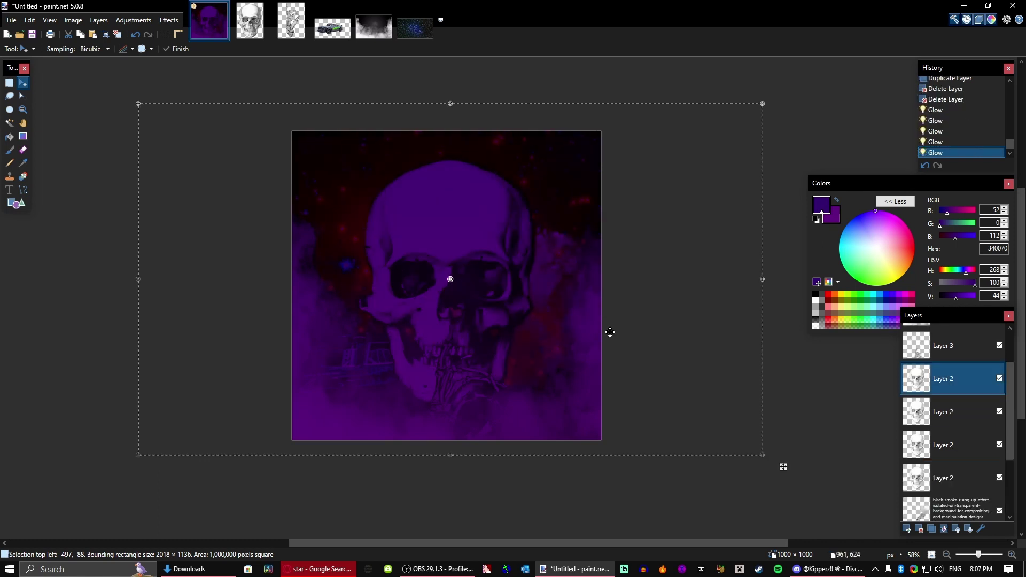
key("s")
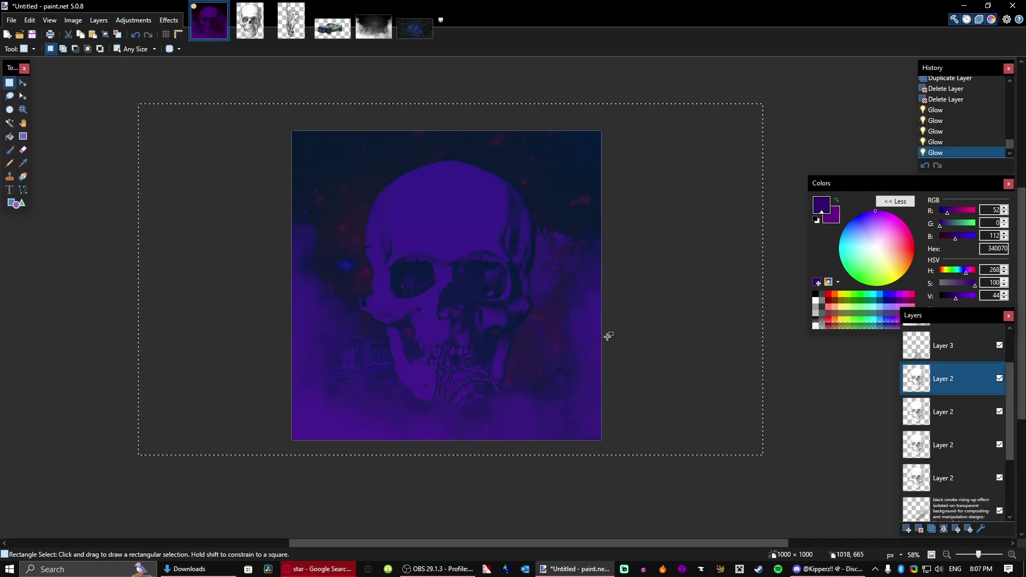
left_click(606, 335)
scroll(606, 336, "up", 1)
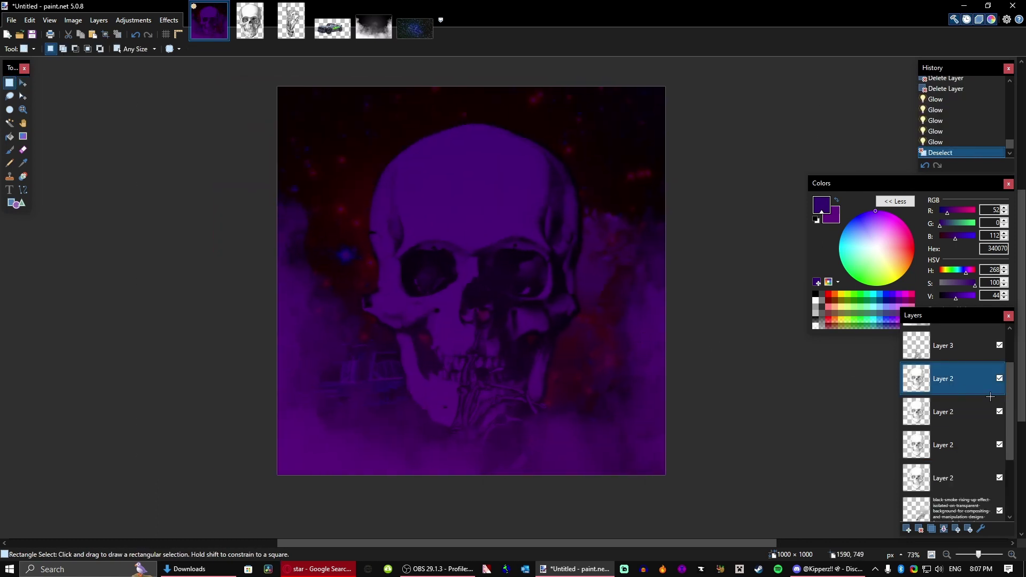
- Add a new layer above the purple gradient layer, Layer 7
scroll(991, 397, "up", 5)
left_click(951, 337)
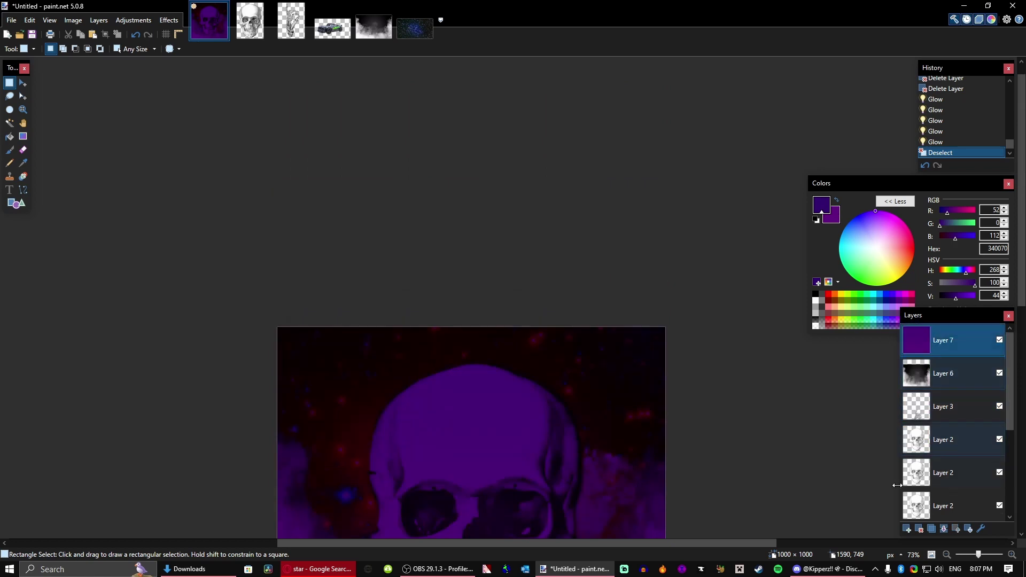
left_click(905, 532)
left_click_drag(639, 407, 661, 173)
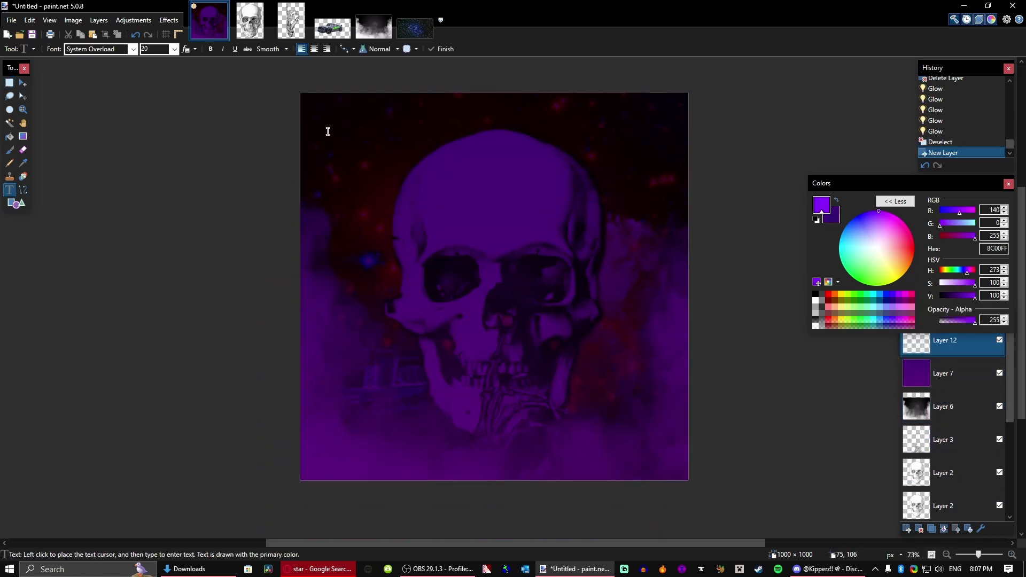
- Write the title "THROBERT" near the top of the cover in the System Overload font, size 72, in purple 8C00FF
left_click(323, 127)
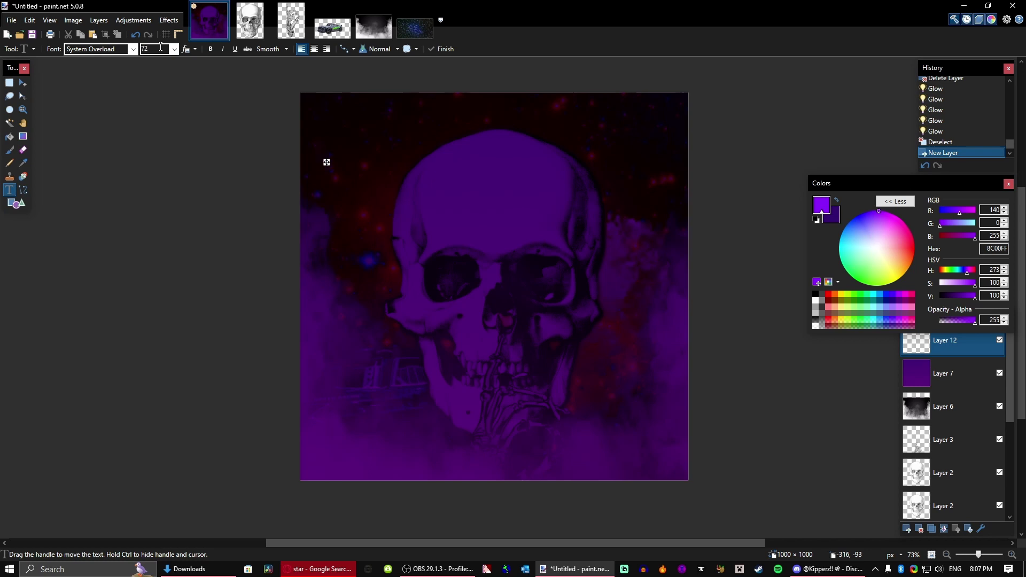
type("RO")
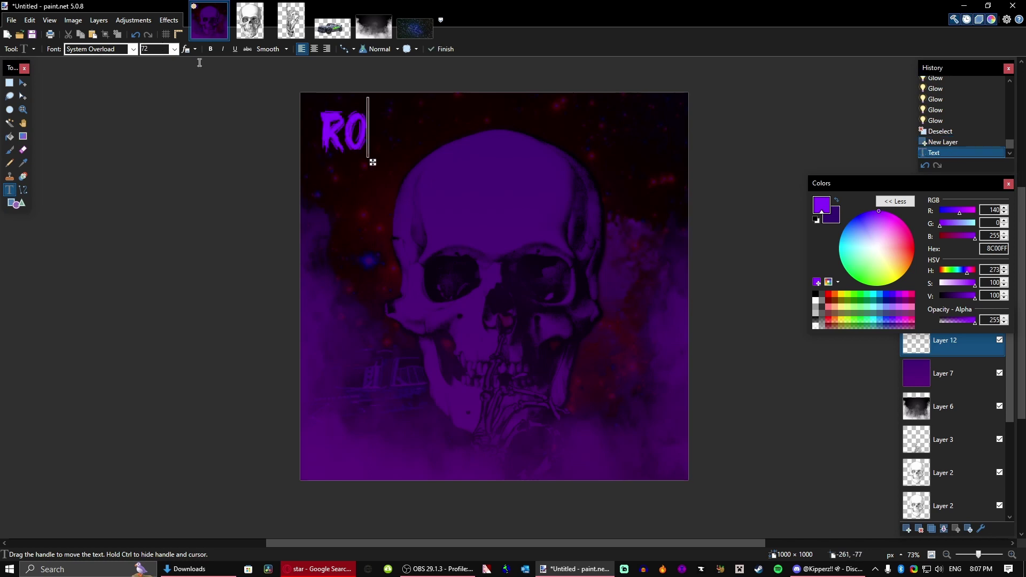
type("B")
key("BackSpace")
key("BackSpace")
key("BackSpace")
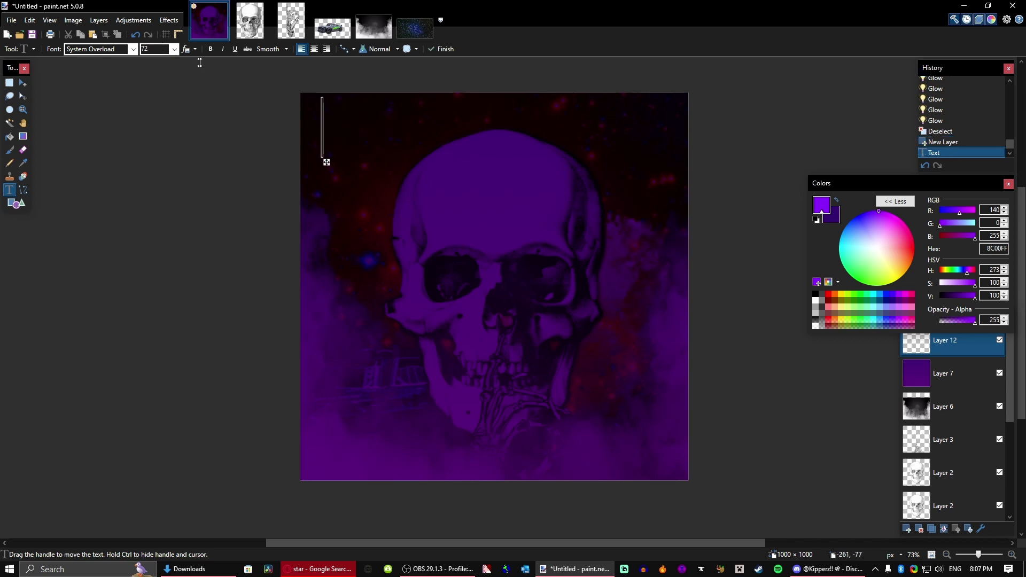
type("THR")
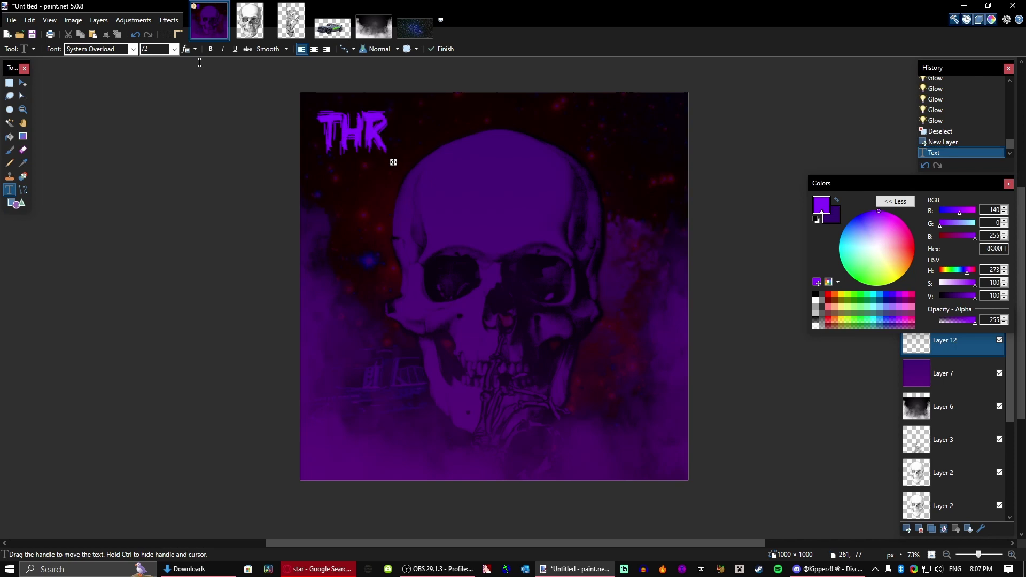
type("OBERT")
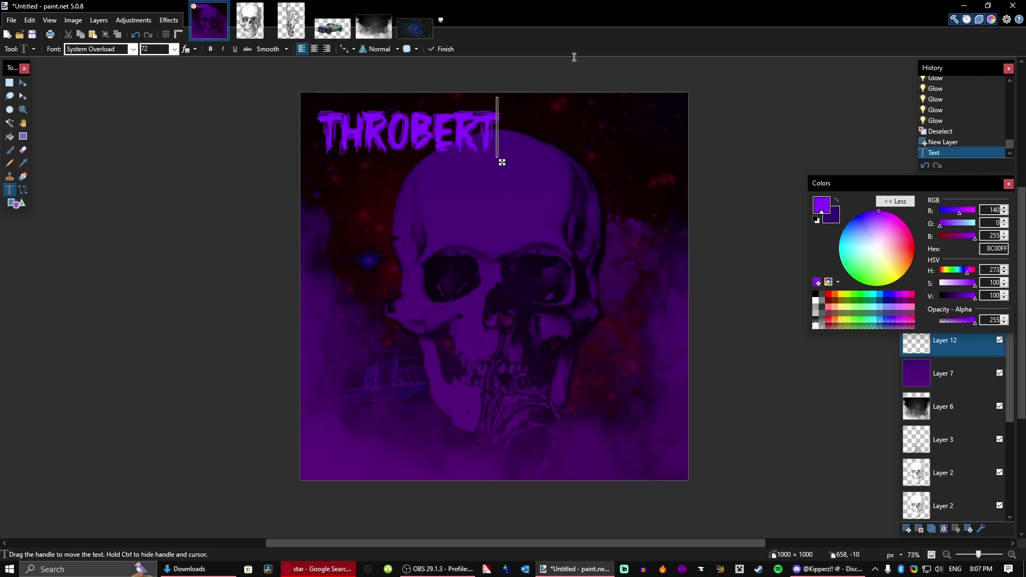
- Enlarge the THROBERT title to size 96, lower it slightly and center it horizontally on the canvas
scroll(162, 47, "up", 1)
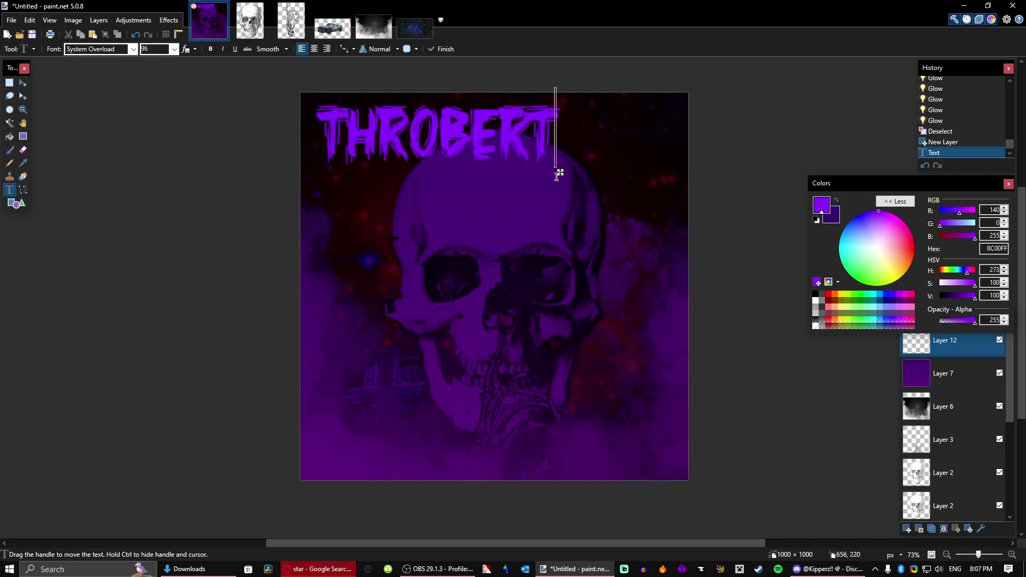
left_click_drag(559, 173, 594, 184)
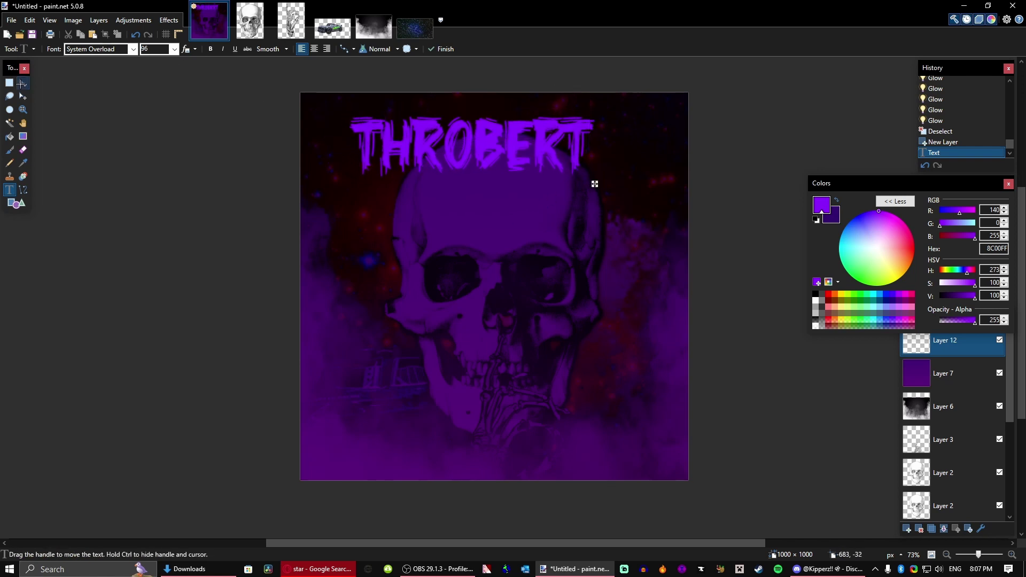
key("ctrl+a")
left_click(169, 20)
mouse_move(191, 183)
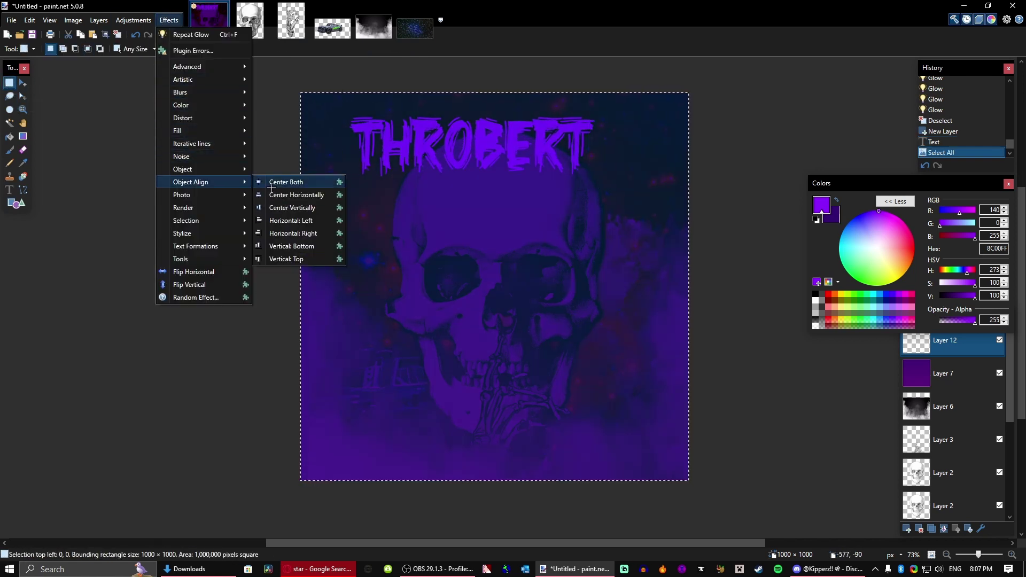
left_click(288, 195)
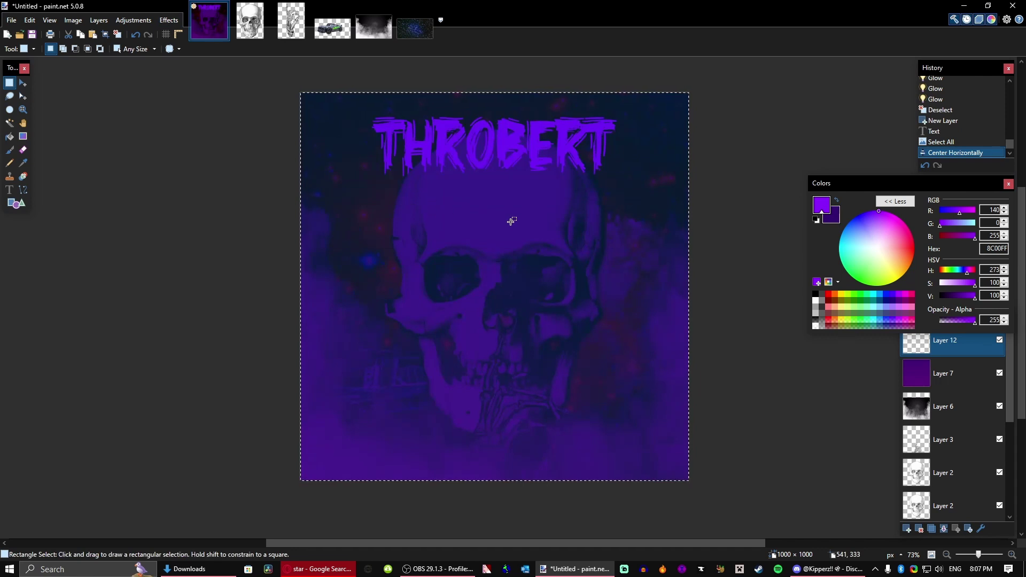
left_click(512, 221)
- Add an artist credit in the cover's lower-right corner, trying "BY:" and replacing it with "KUMHELL" in the System Overload font
scroll(550, 390, "down", 3)
key("t")
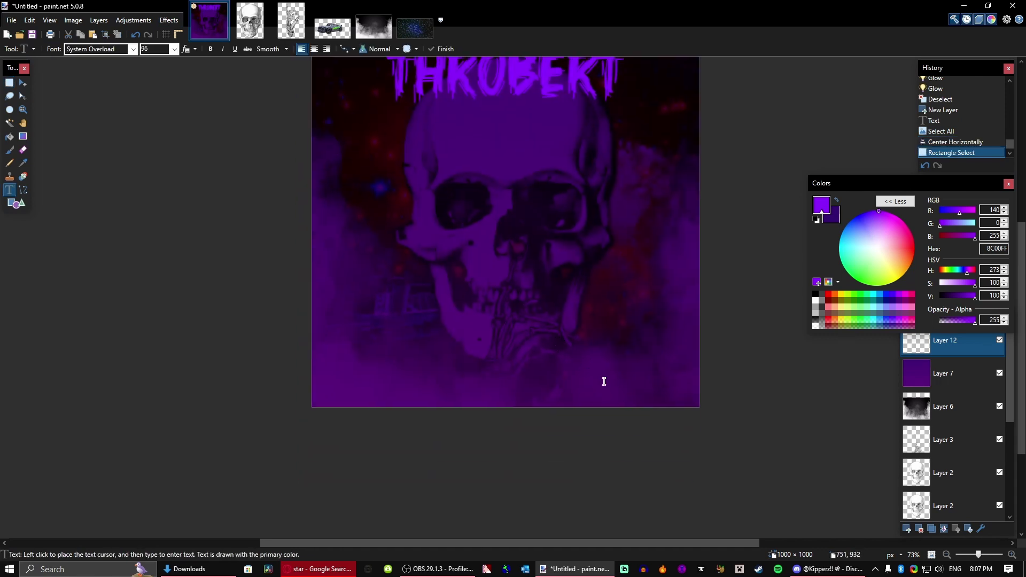
scroll(604, 382, "up", 4)
left_click(536, 398)
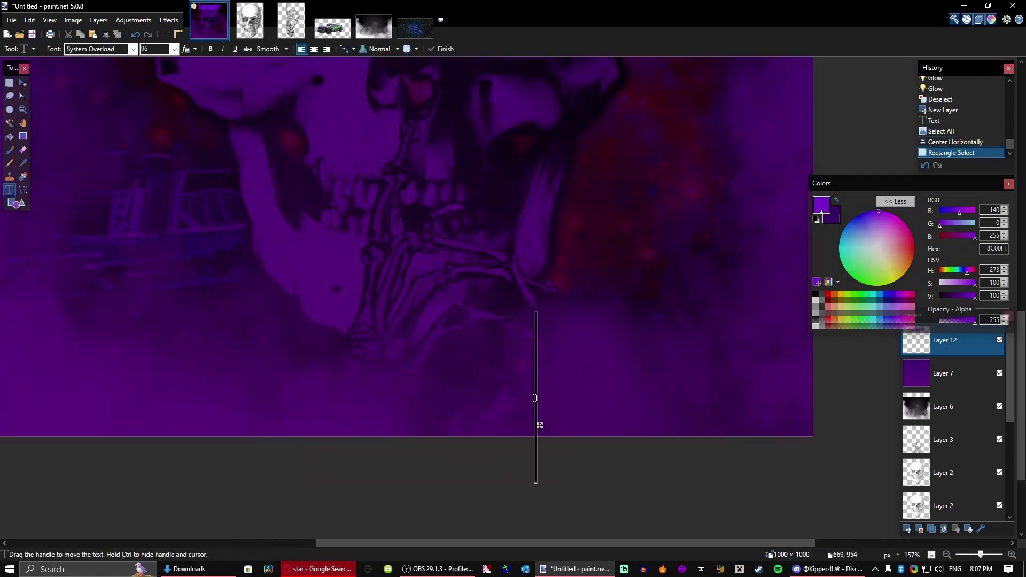
type("BY")
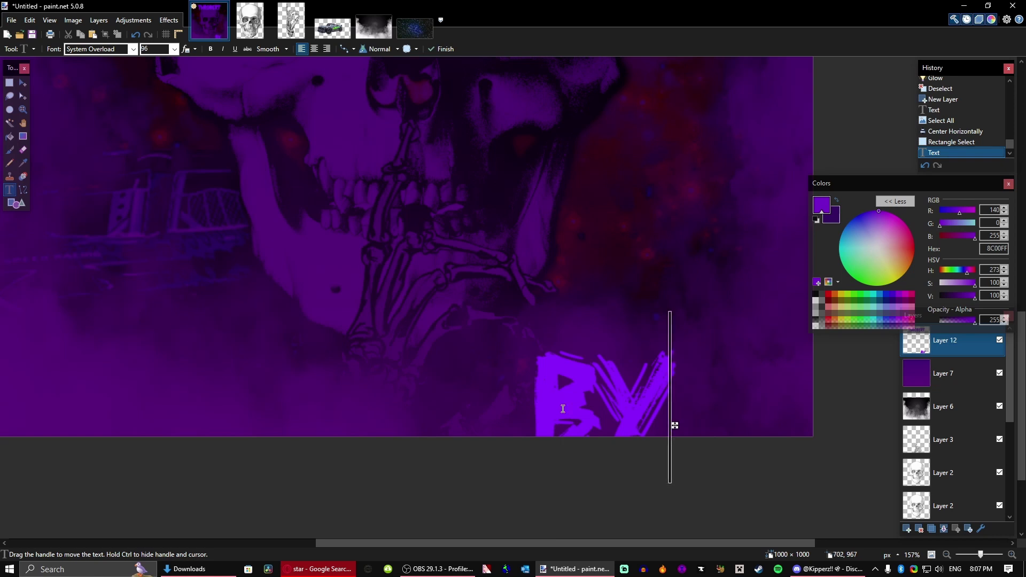
type(":")
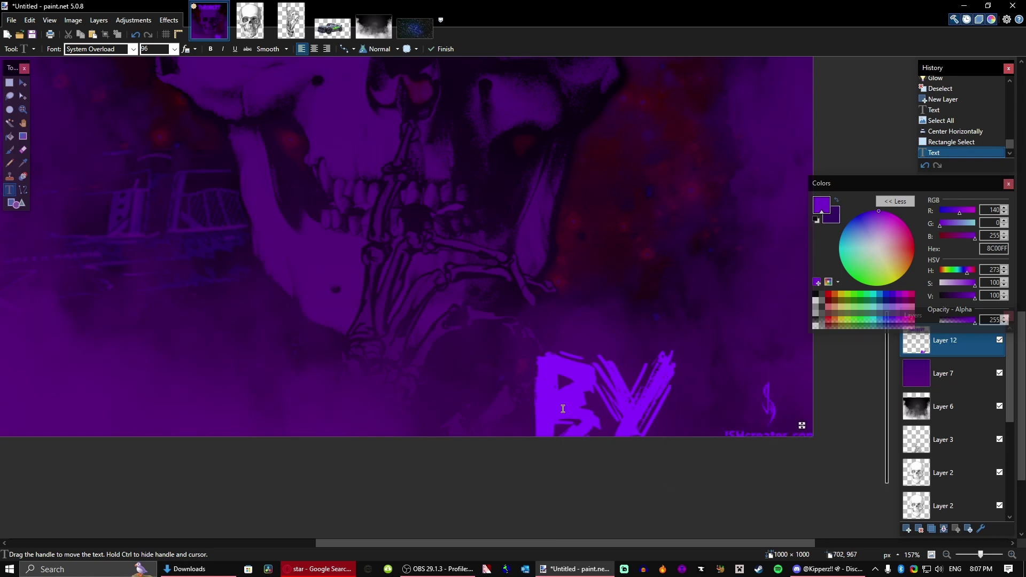
scroll(584, 418, "up", 2)
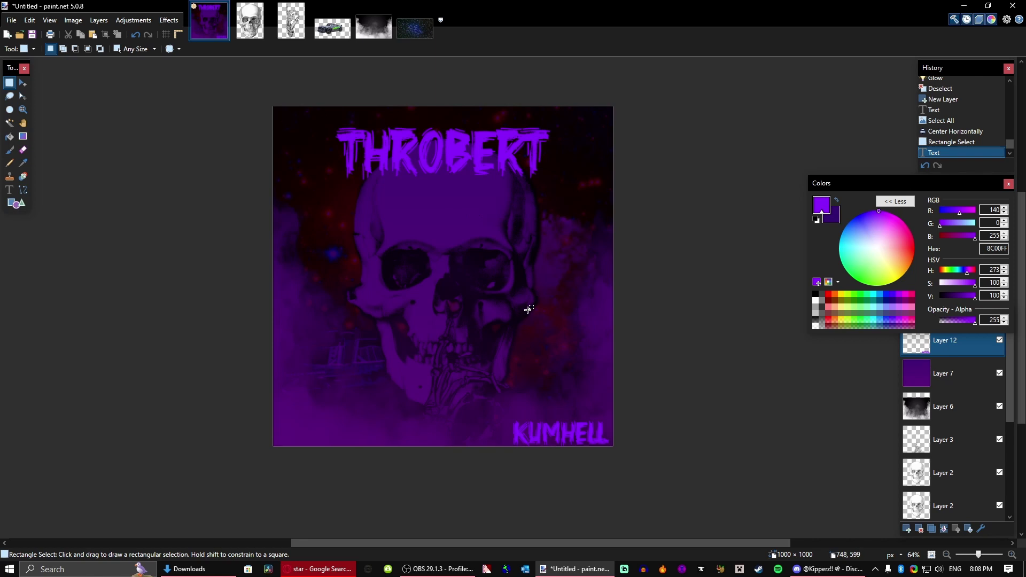
- Save the layered project as Untitled.pdn and save a flattened PNG copy named "reason number 4.png"
key("ctrl+s")
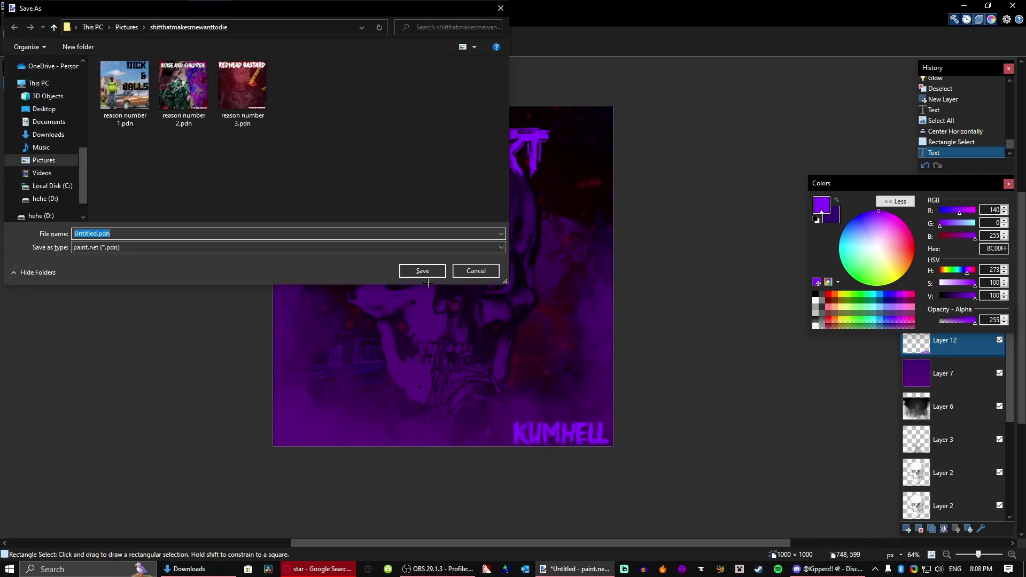
left_click(437, 273)
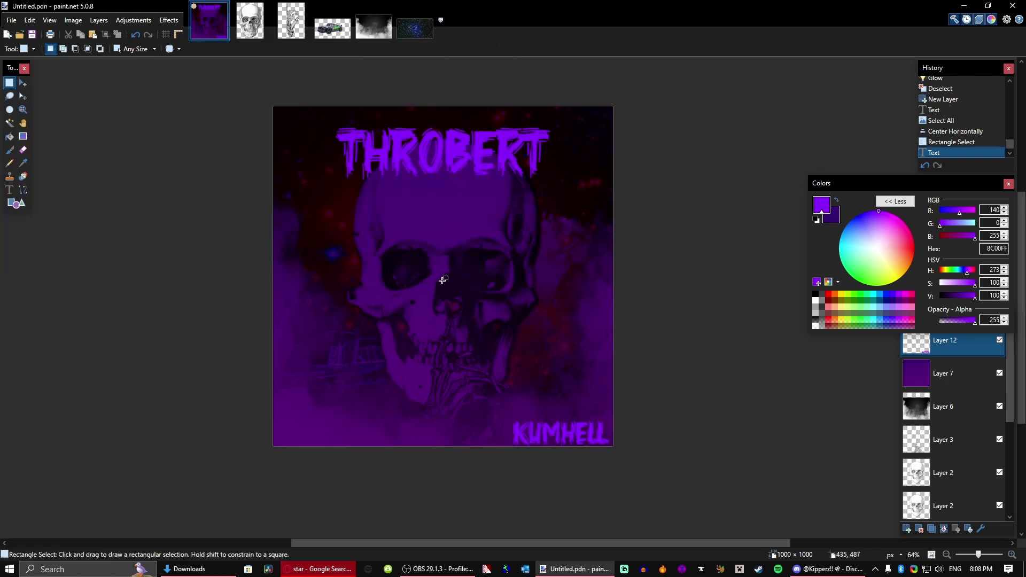
key("ctrl+shift+s")
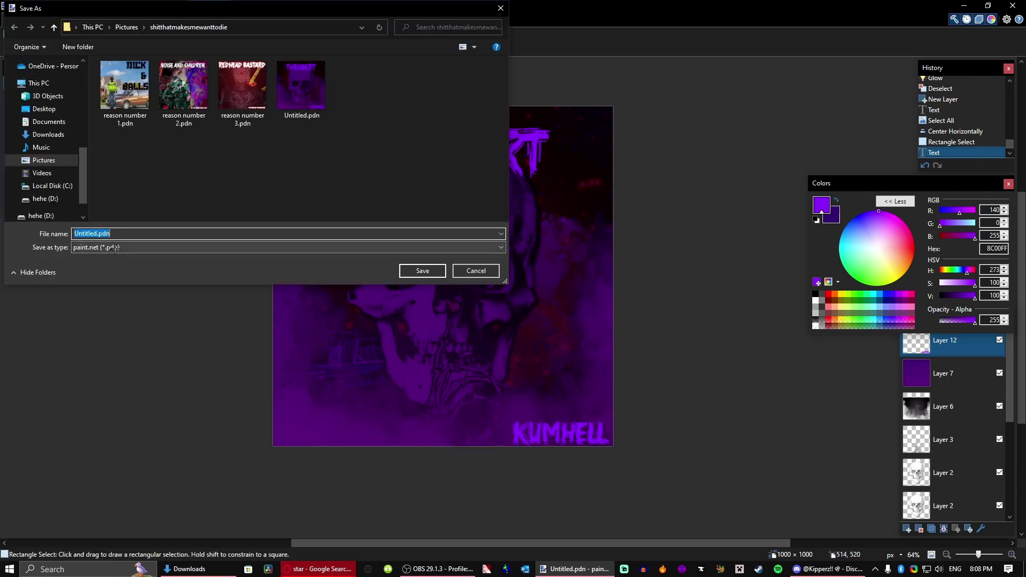
left_click(316, 248)
left_click(315, 248)
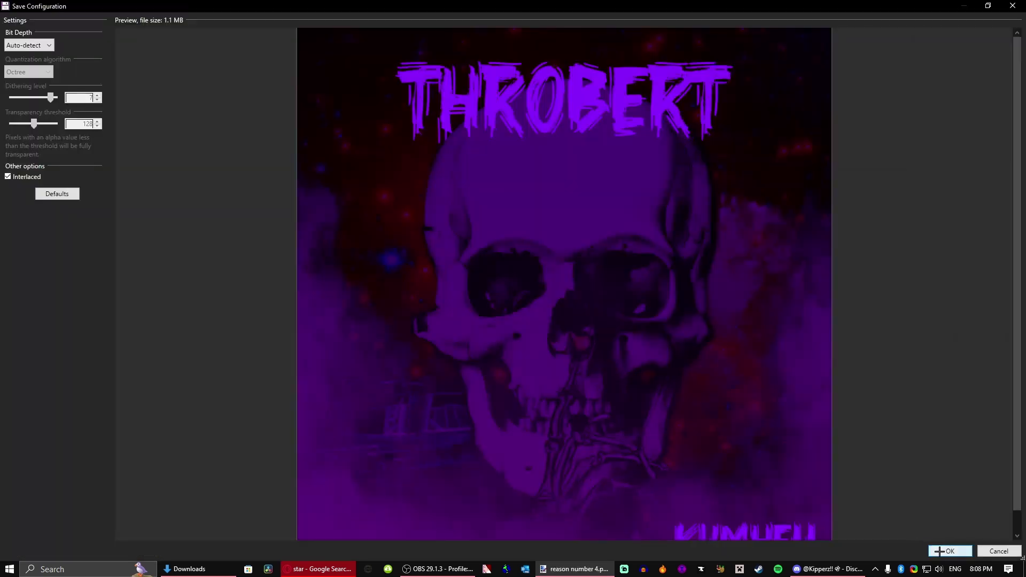
left_click(946, 550)
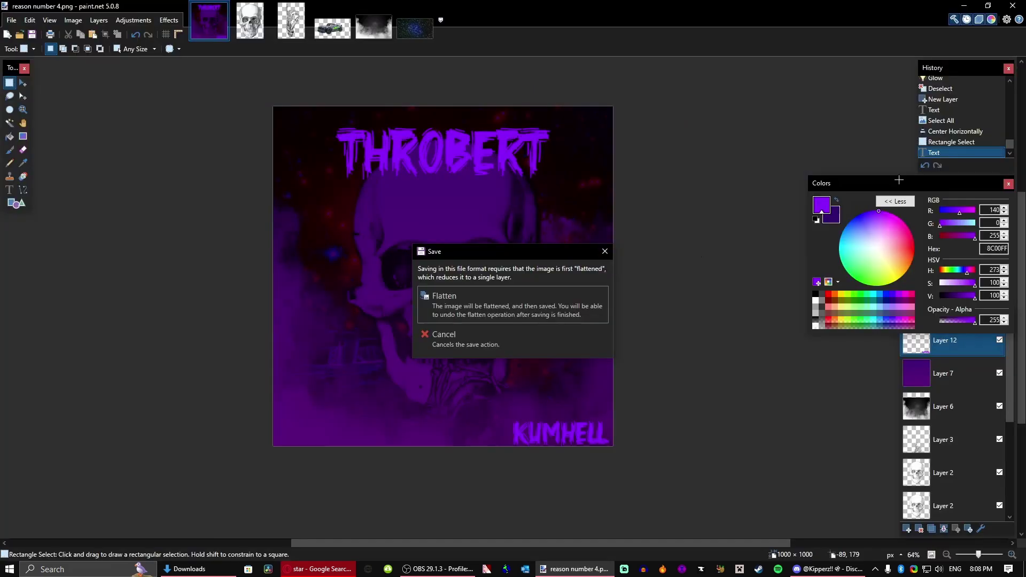
left_click(484, 301)
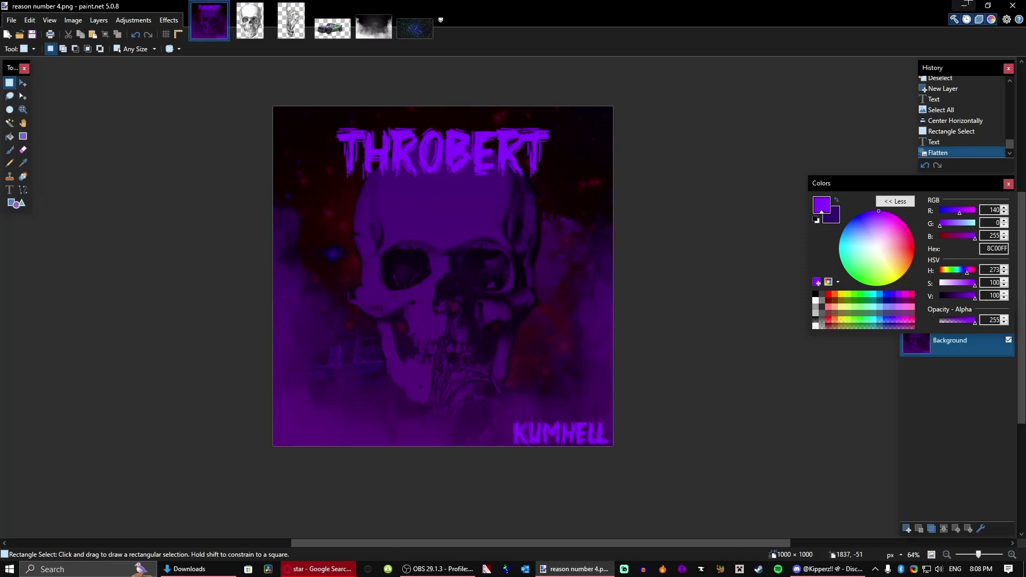
- Switch to Discord, send reason number 4.png from its Pictures subfolder to the open direct message, and open the posted image enlarged
left_click(966, 4)
left_click(977, 2)
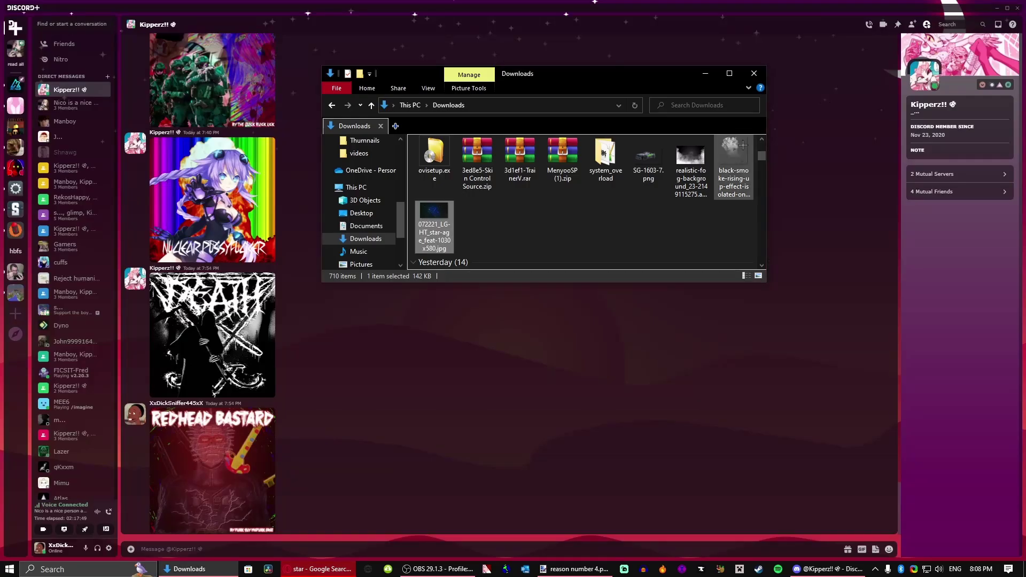
left_click(385, 454)
left_click(206, 571)
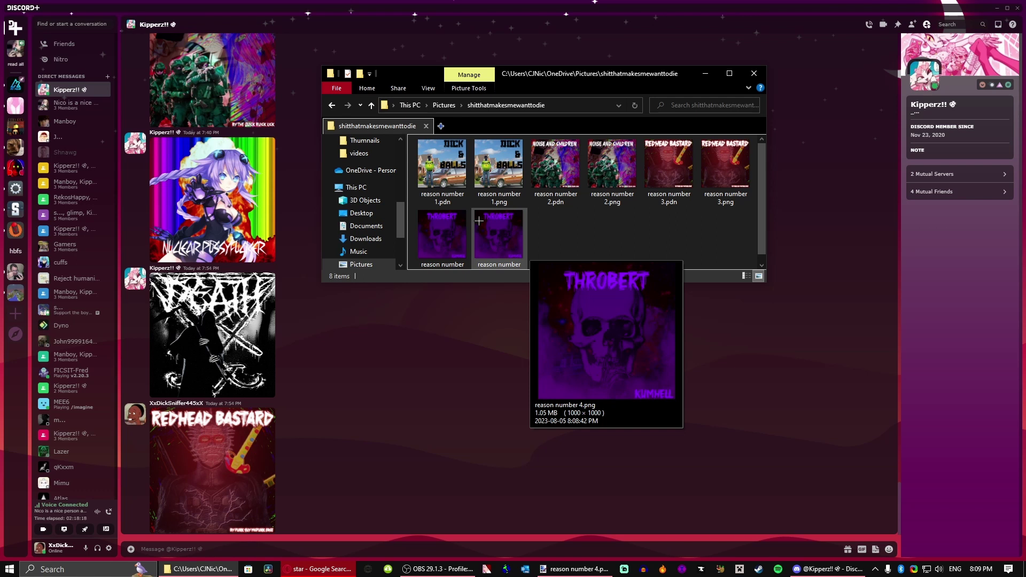
left_click_drag(507, 243, 550, 380)
key("Return")
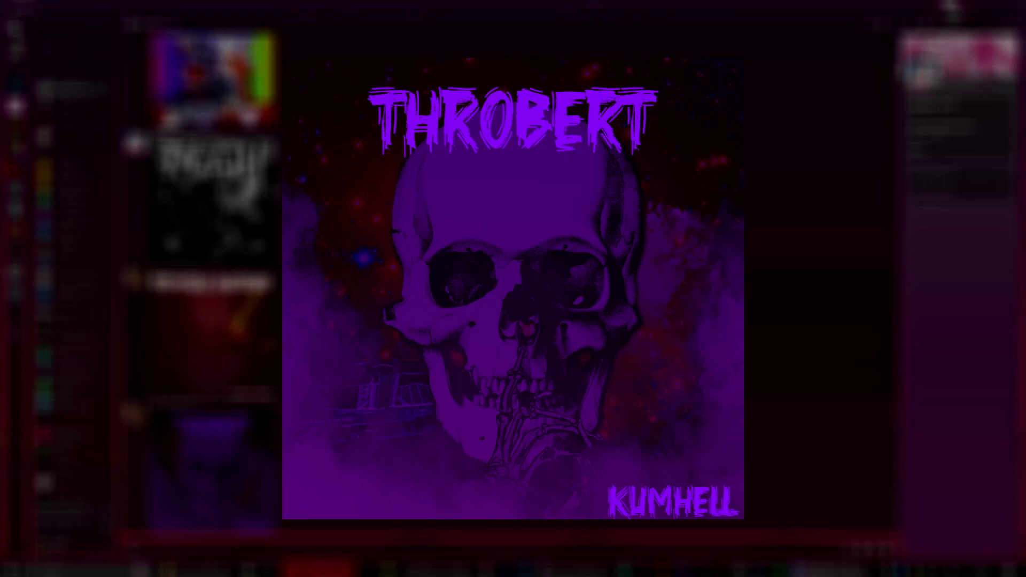
key("Escape")
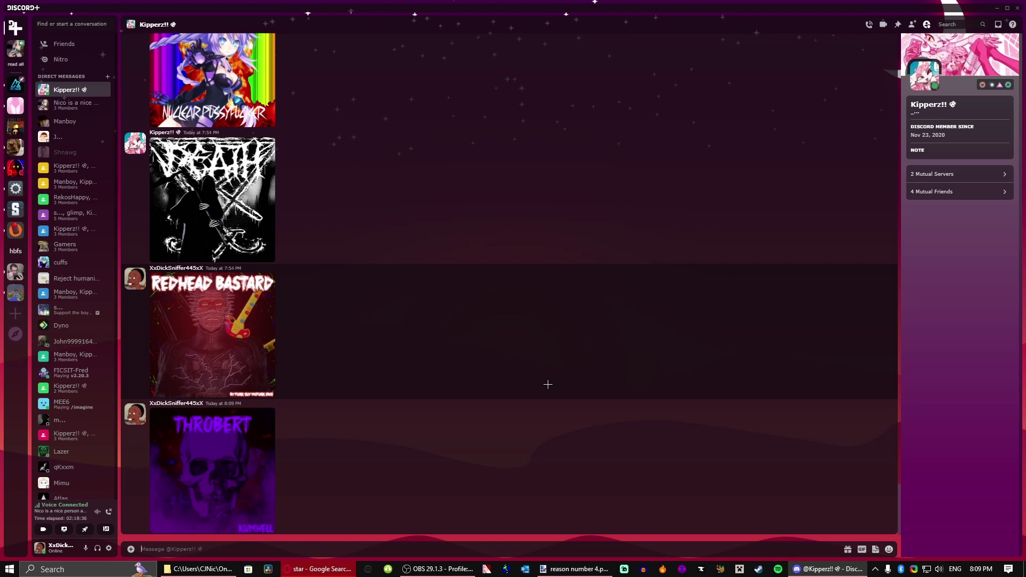
left_click(258, 456)
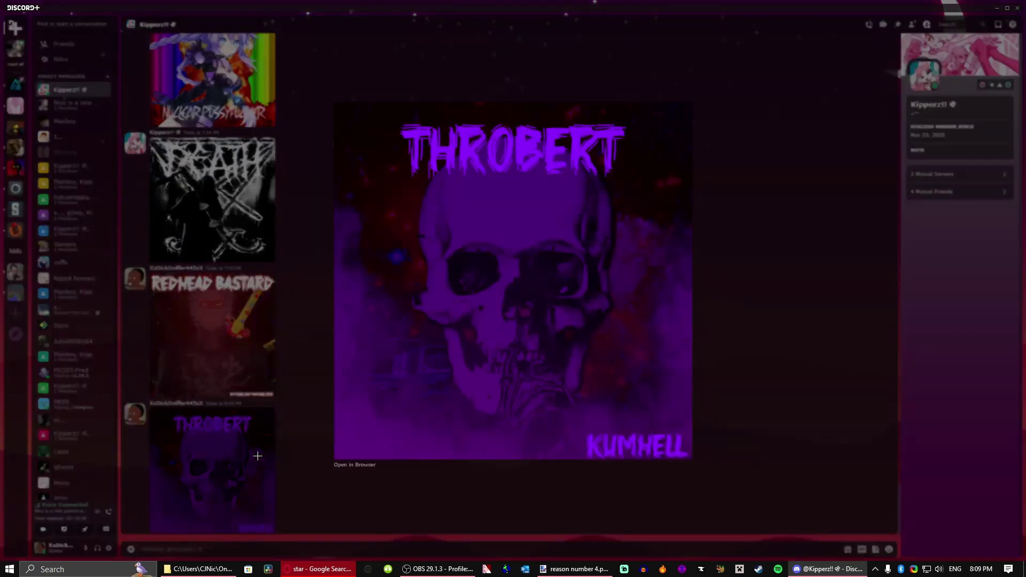